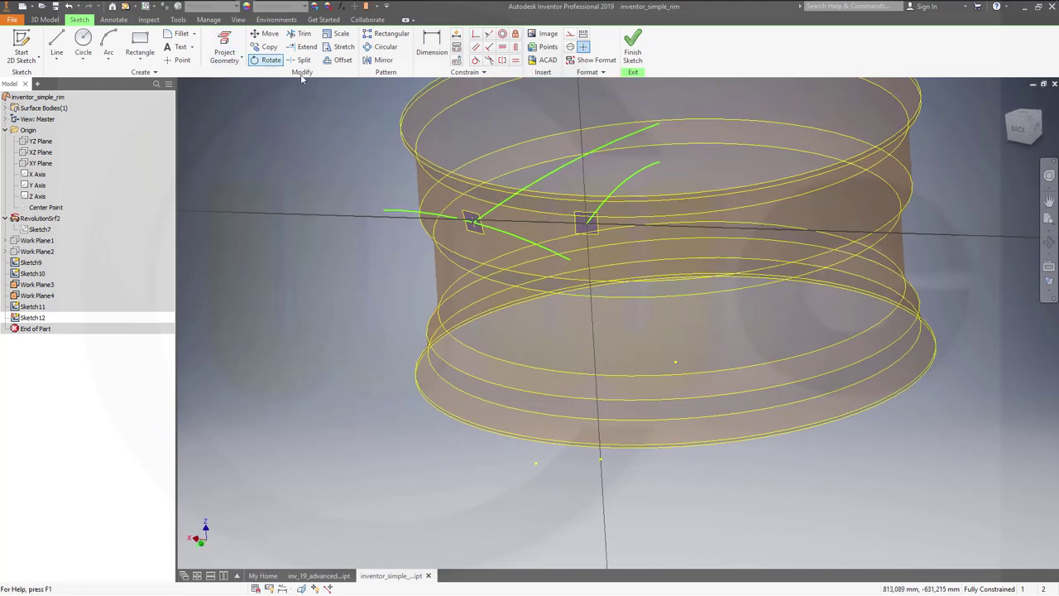
Project the outer endpoint of the shorter path curve into the sketch and draw a shallow three-point arc below it.
left_click(216, 46)
left_click(585, 224)
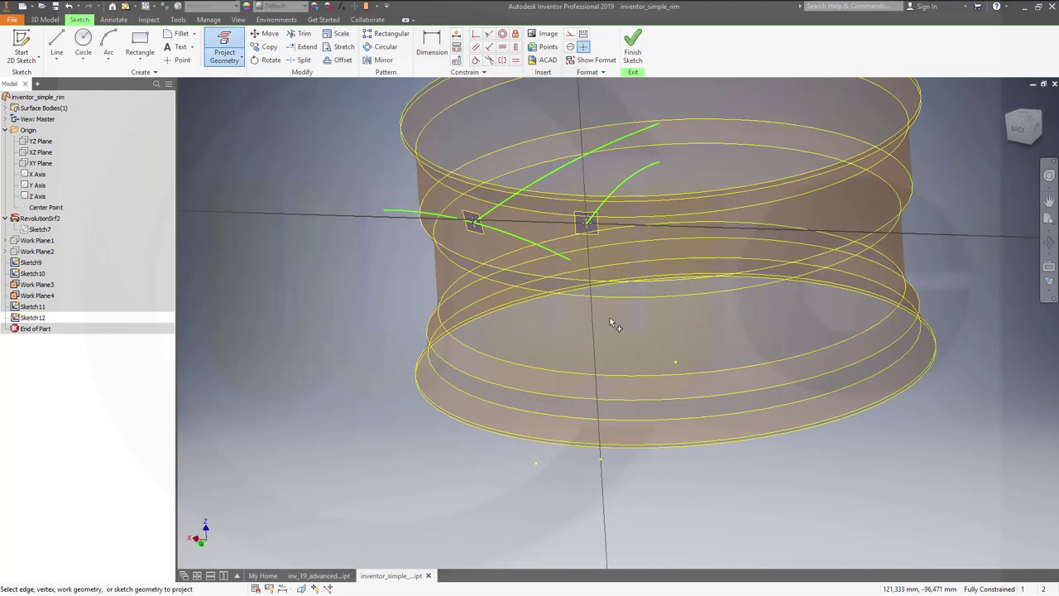
left_click(108, 43)
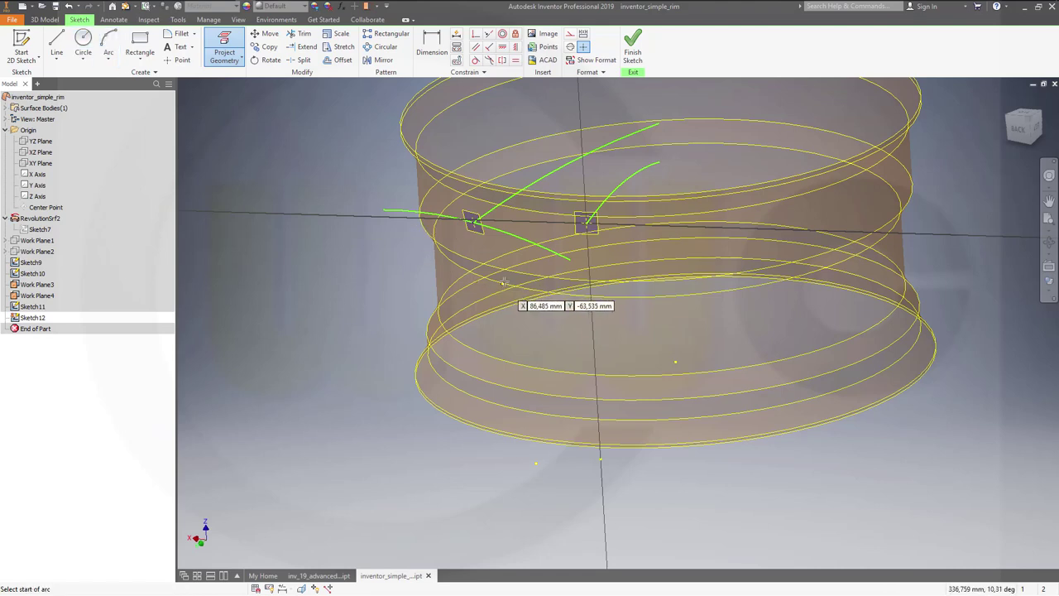
left_click(521, 251)
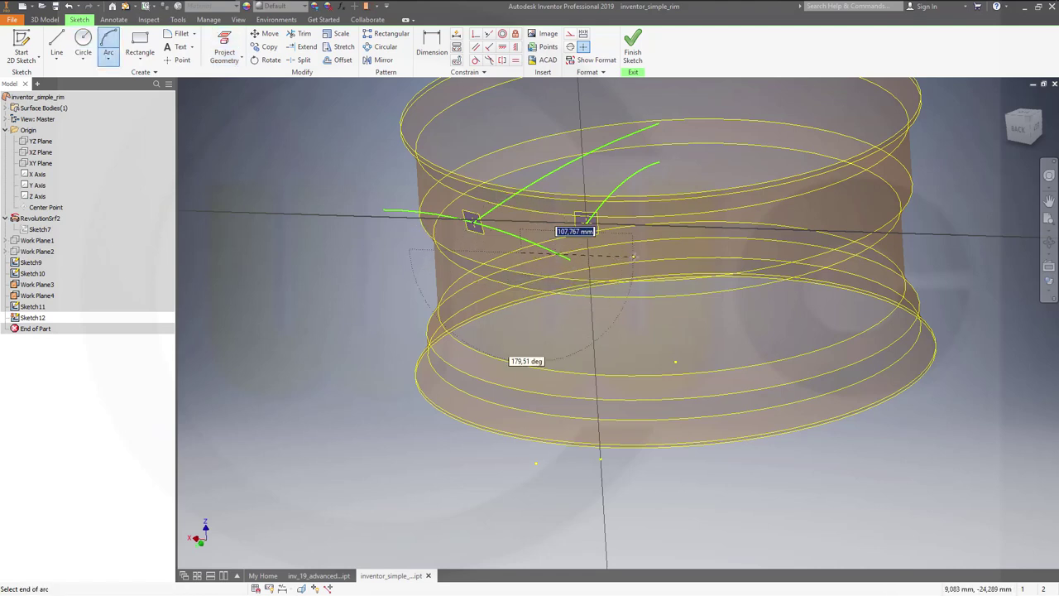
left_click(664, 259)
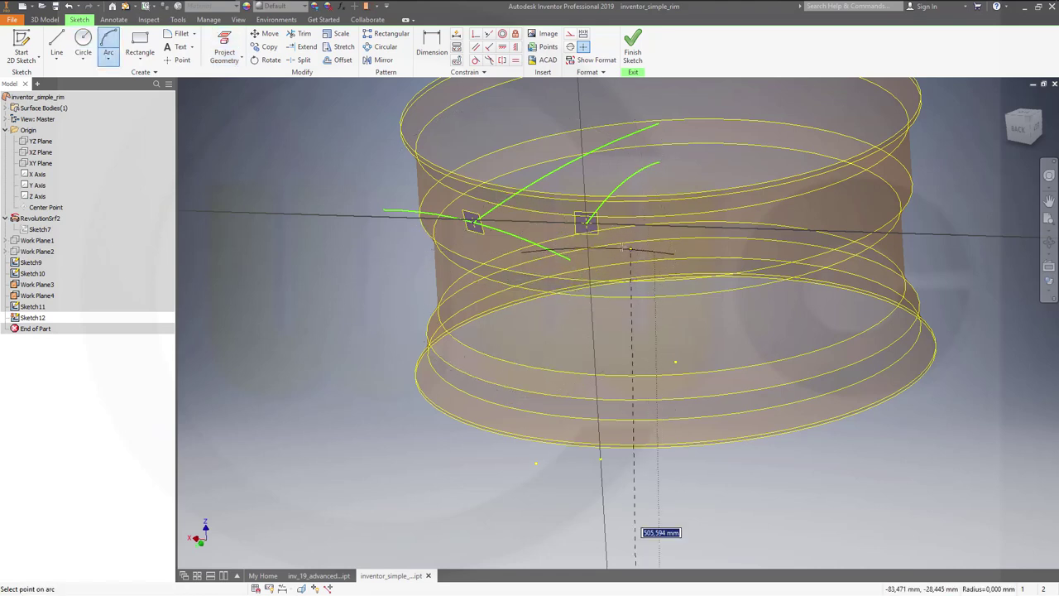
left_click(608, 242)
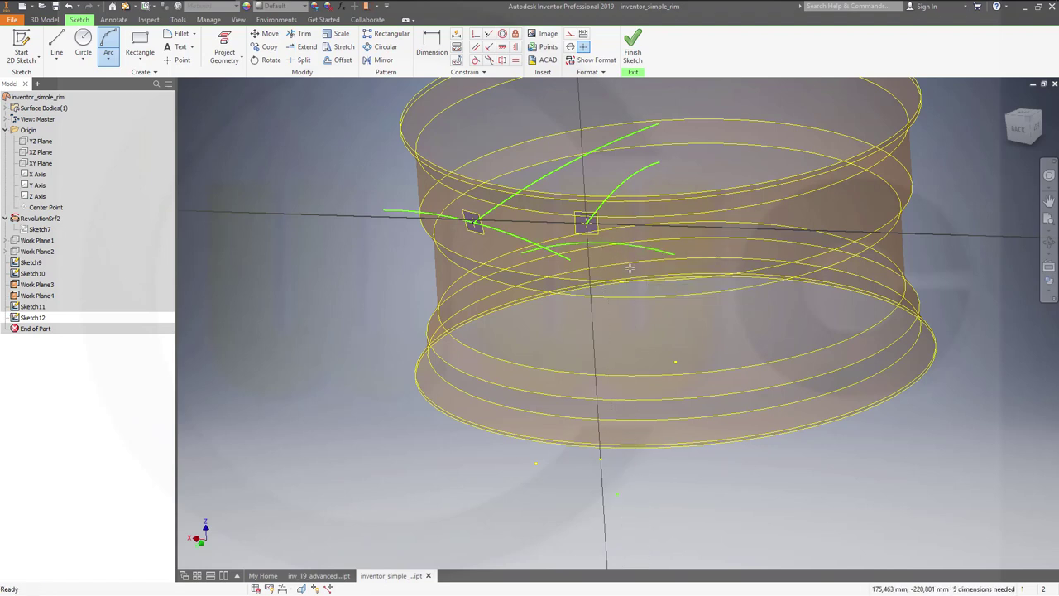
key("Escape")
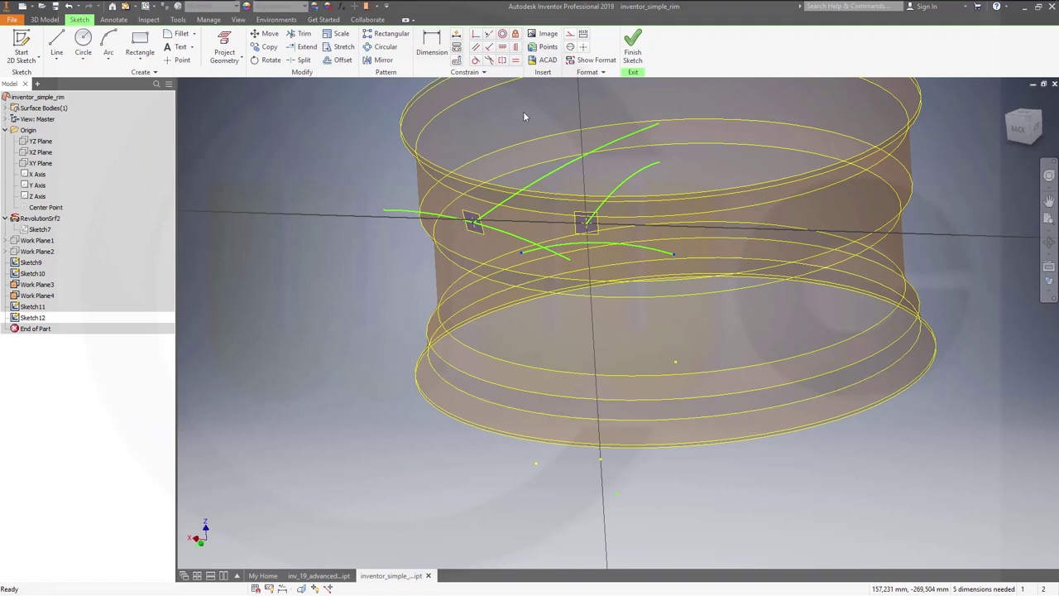
Constrain the arc's endpoints horizontally to each other and make the arc's midpoint coincident with the projected point.
left_click(503, 47)
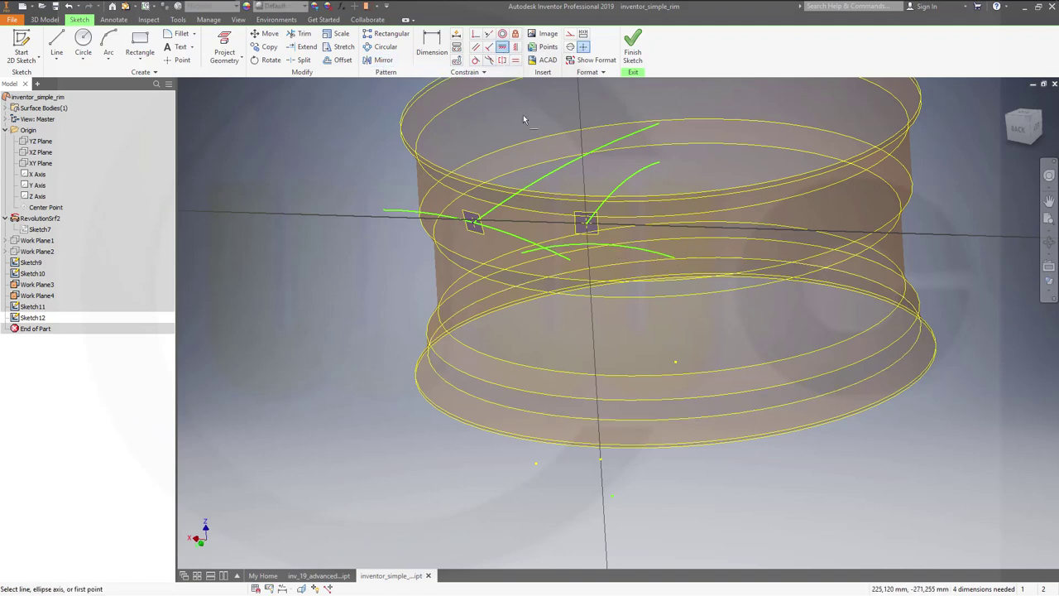
left_click(476, 34)
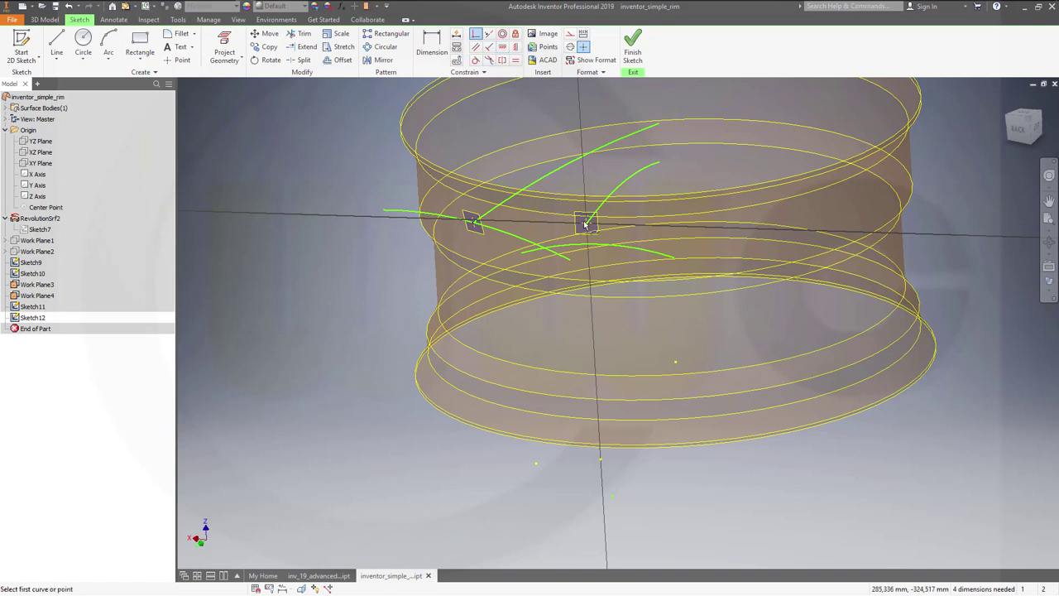
left_click(586, 223)
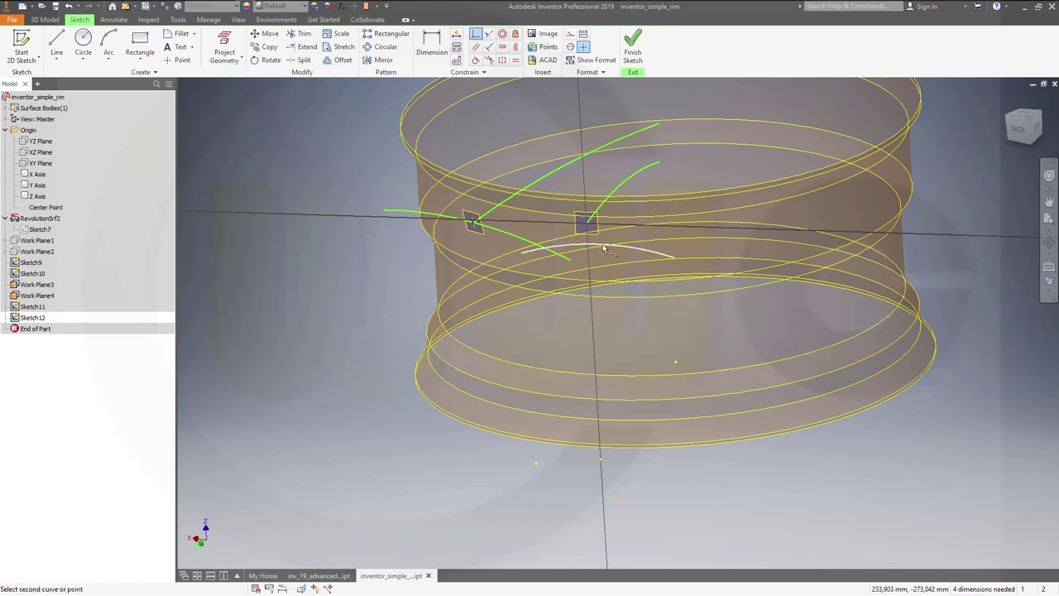
left_click(597, 245)
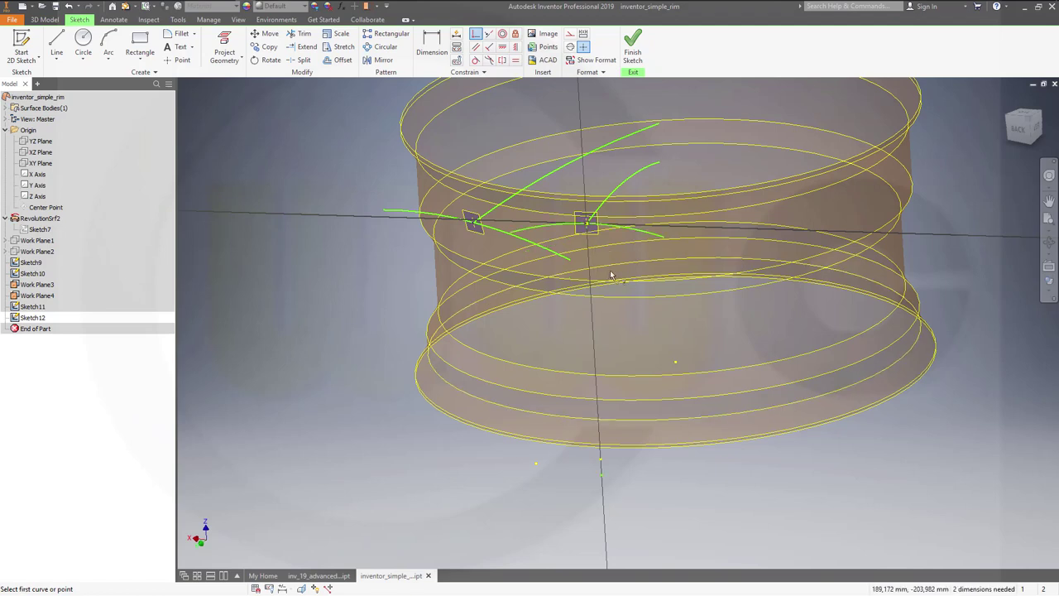
key("Escape")
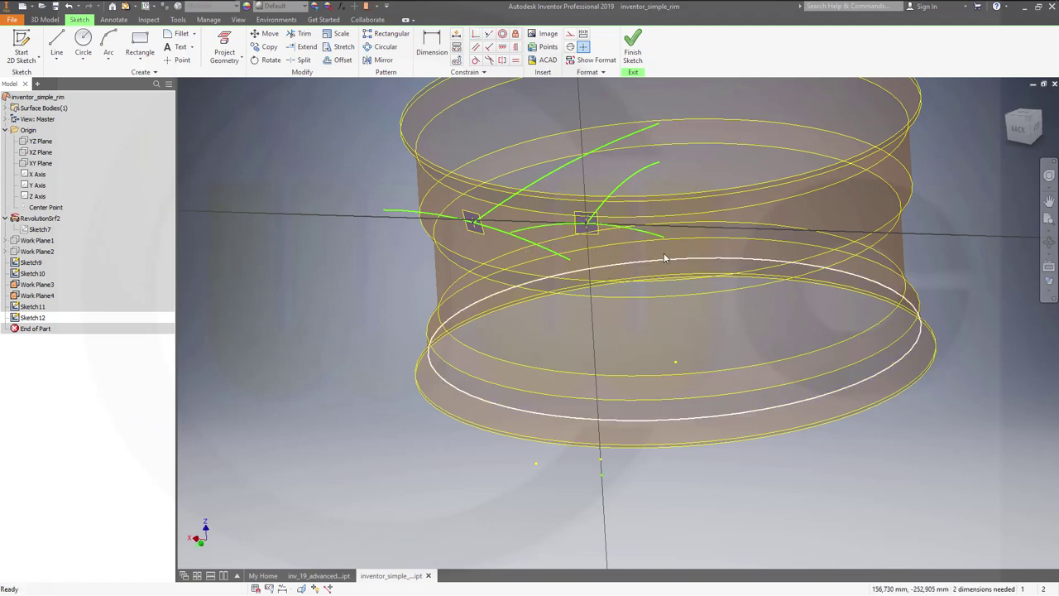
Widen the arc by stretching one endpoint outward, and finish the sketch.
left_click_drag(667, 240, 729, 247)
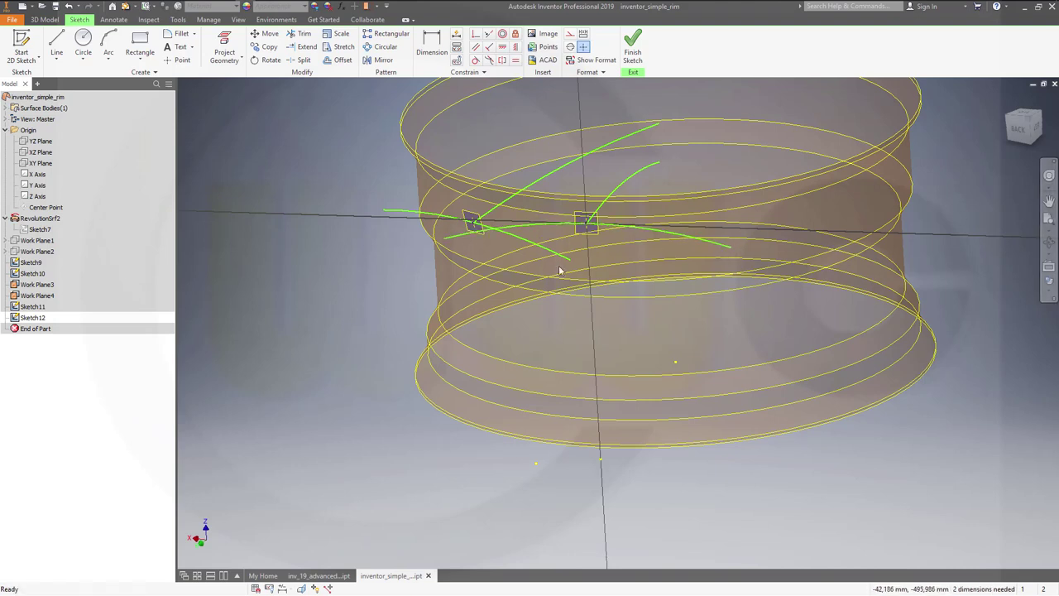
scroll(559, 271, "down", 2)
scroll(309, 126, "up", 2)
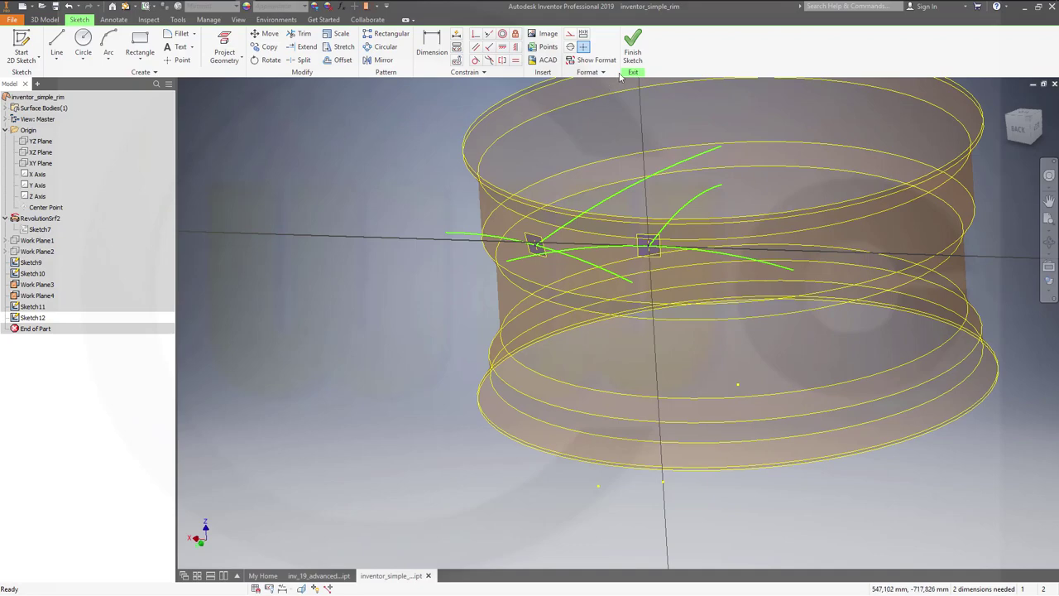
left_click(630, 48)
mouse_move(391, 261)
middle_mouse_down("shift")
mouse_move(461, 276)
mouse_move(654, 278)
mouse_move(654, 305)
mouse_move(717, 309)
mouse_move(633, 309)
mouse_move(653, 274)
middle_mouse_up("shift")
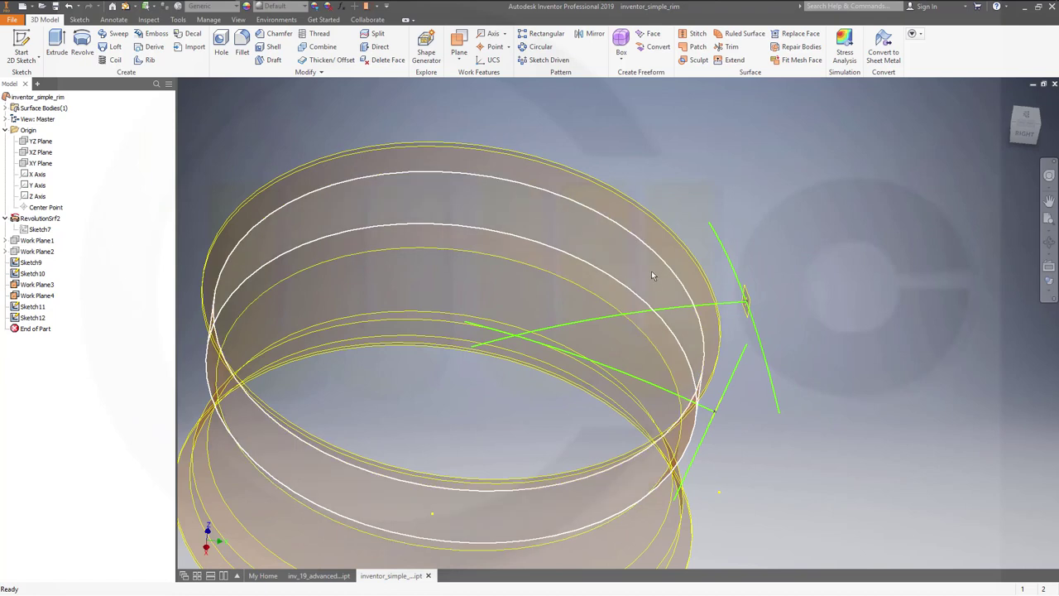
left_click(116, 37)
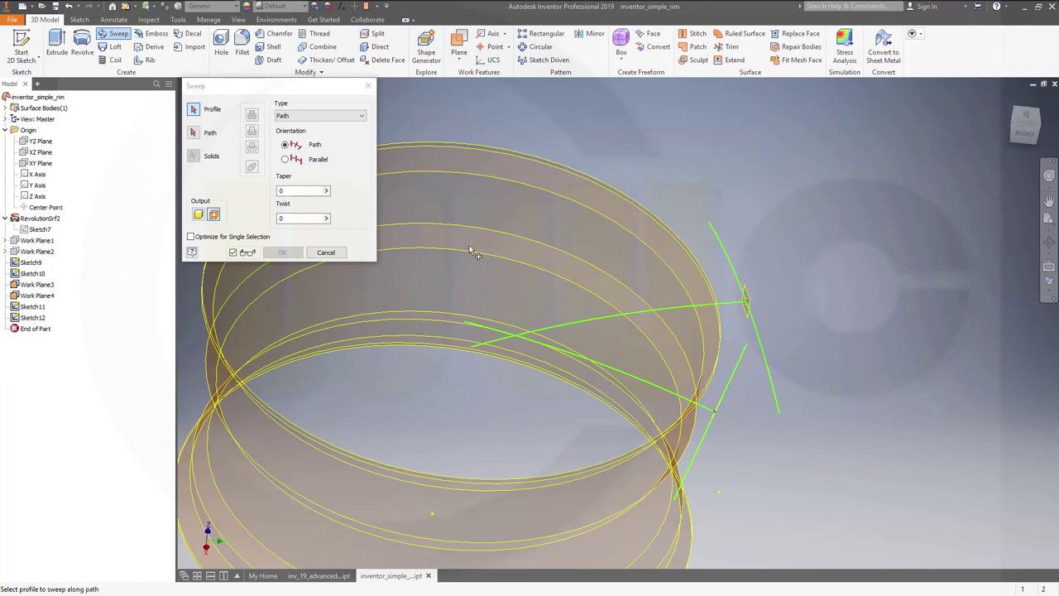
left_click(196, 111)
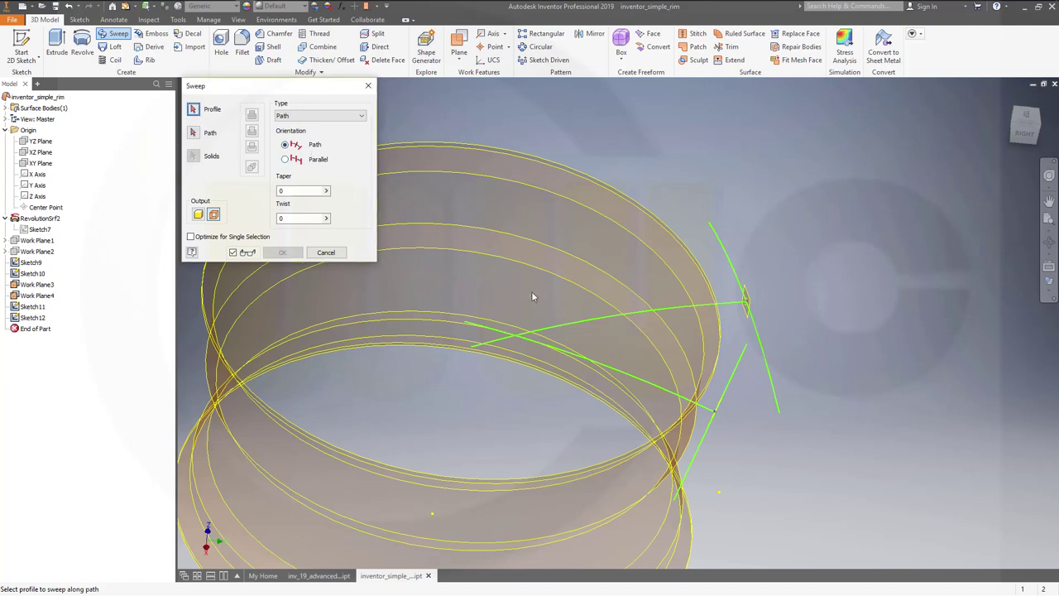
left_click(326, 252)
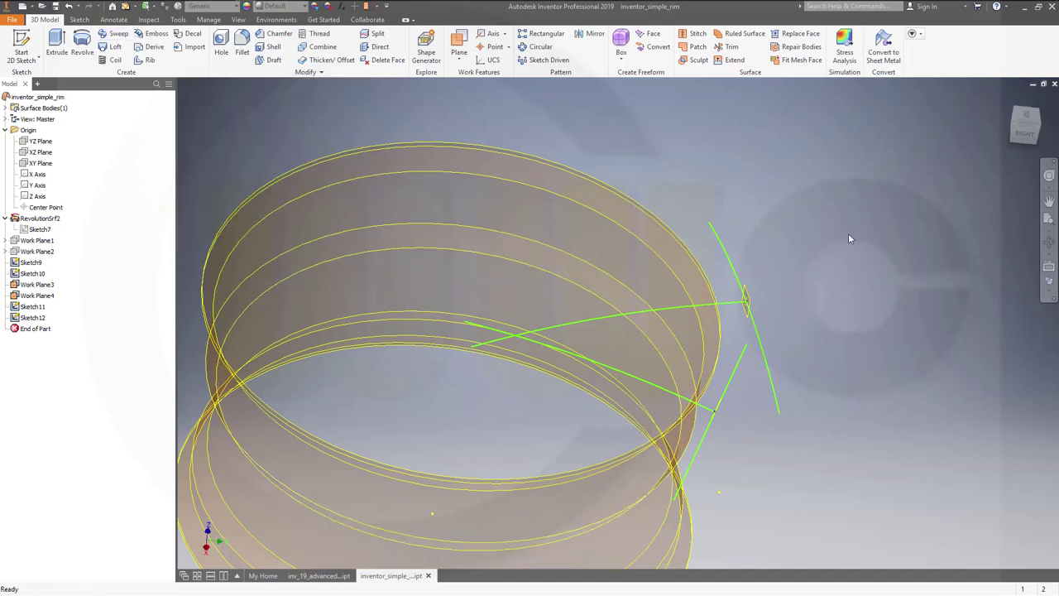
Sweep the new arc as a surface along the path curve that starts at its midpoint, using path orientation.
left_click(117, 34)
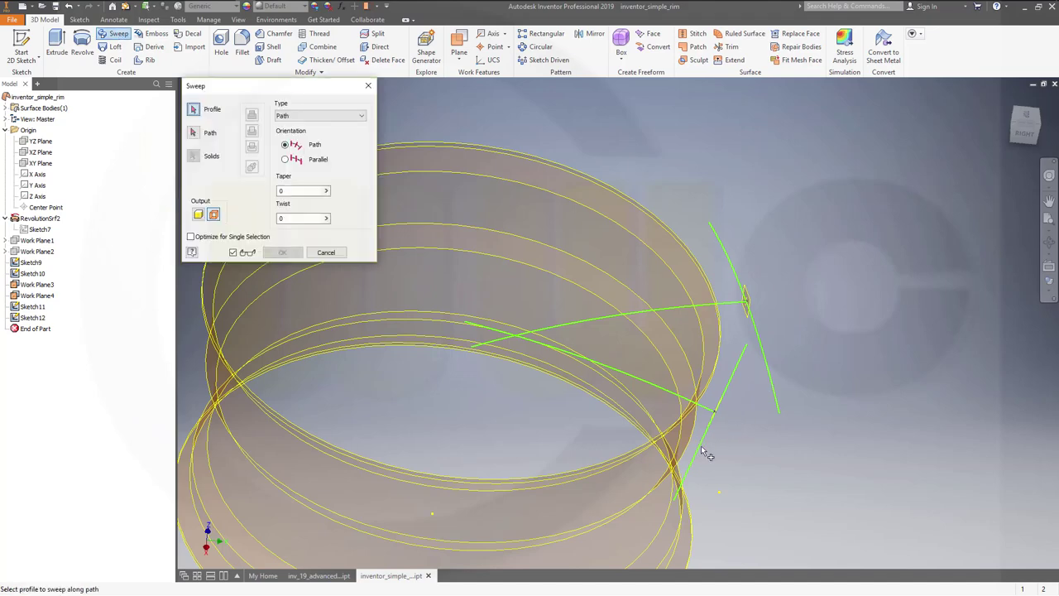
mouse_move(760, 484)
middle_mouse_down("shift")
mouse_move(725, 433)
mouse_move(727, 449)
middle_mouse_up("shift")
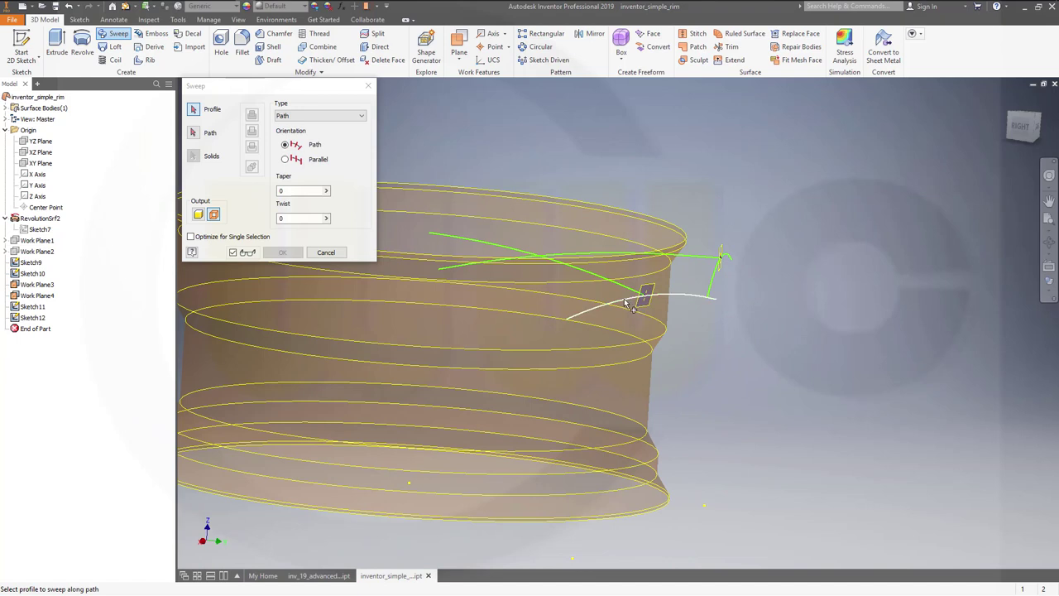
left_click(703, 296)
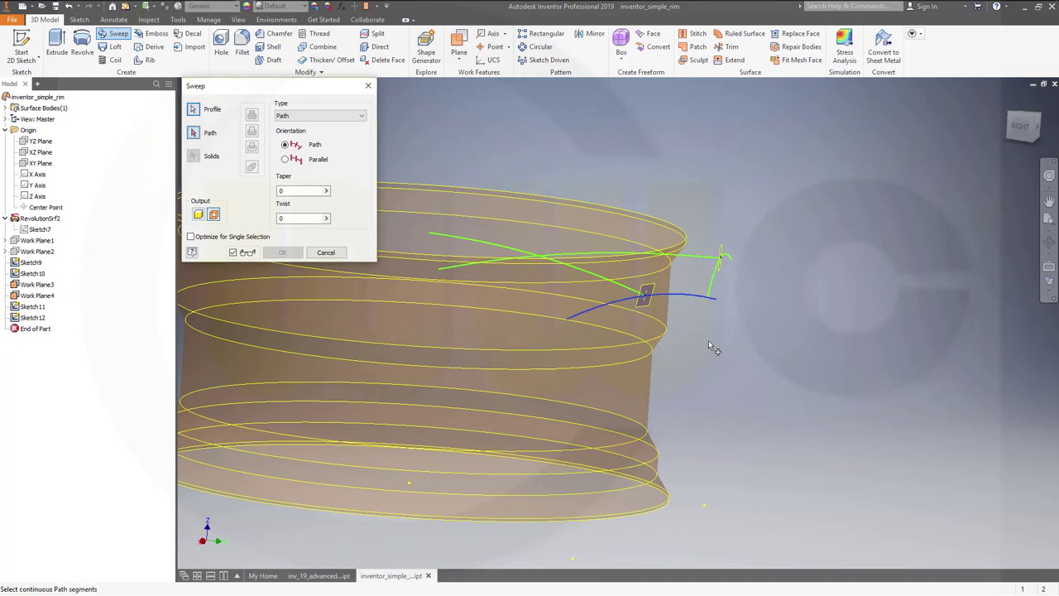
left_click(586, 276)
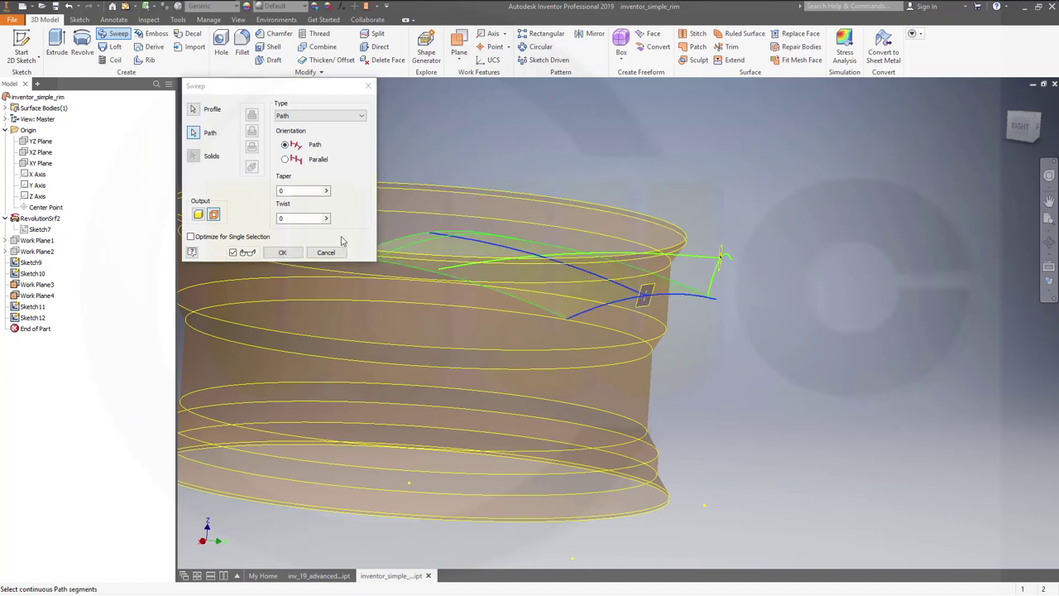
left_click(282, 253)
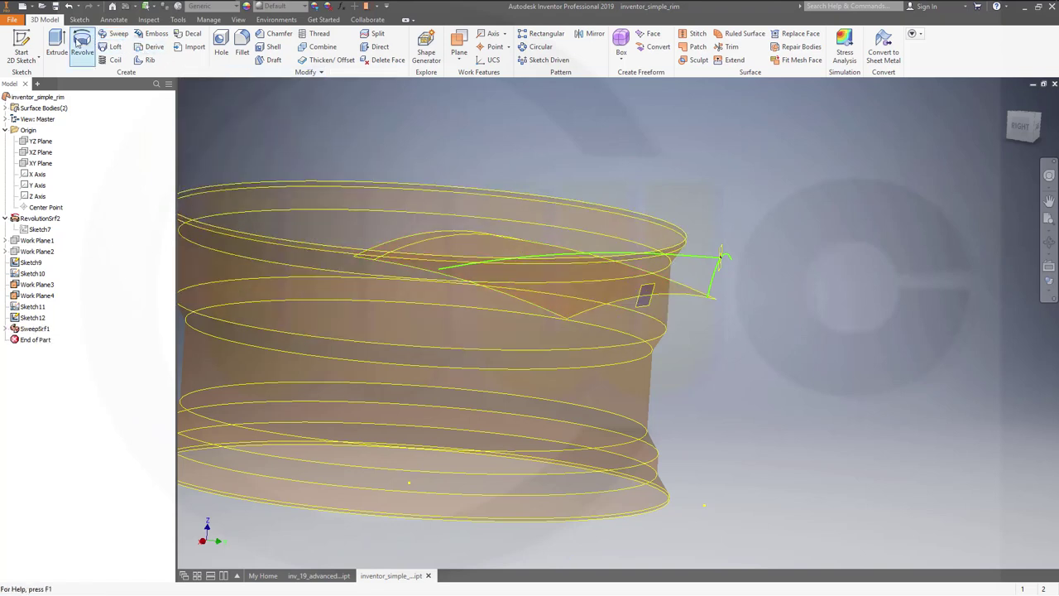
Sweep the other profile arc as a surface along the remaining path curve, using path orientation.
left_click(116, 34)
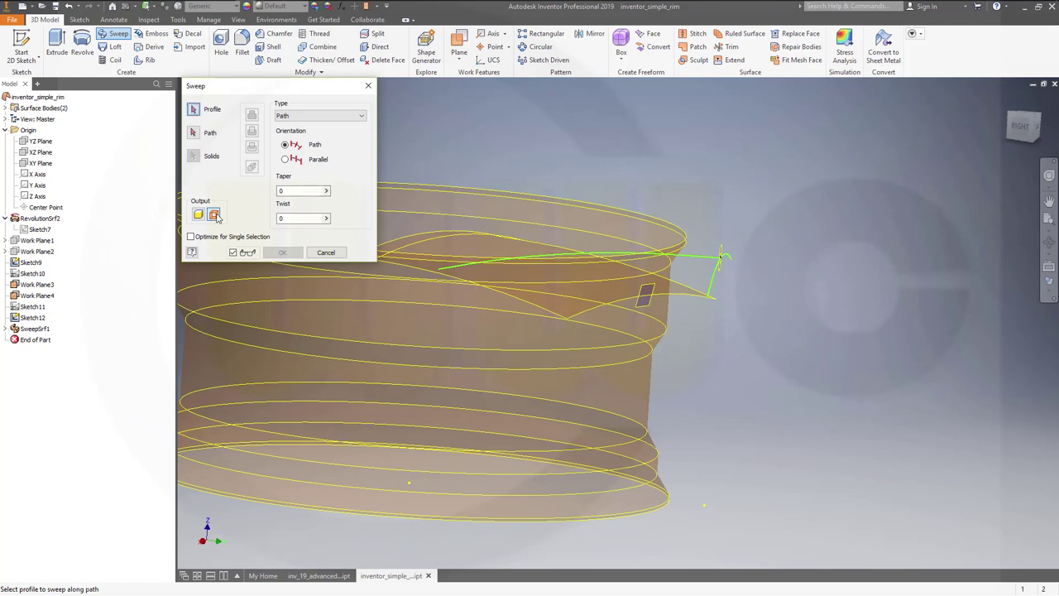
left_click(718, 286)
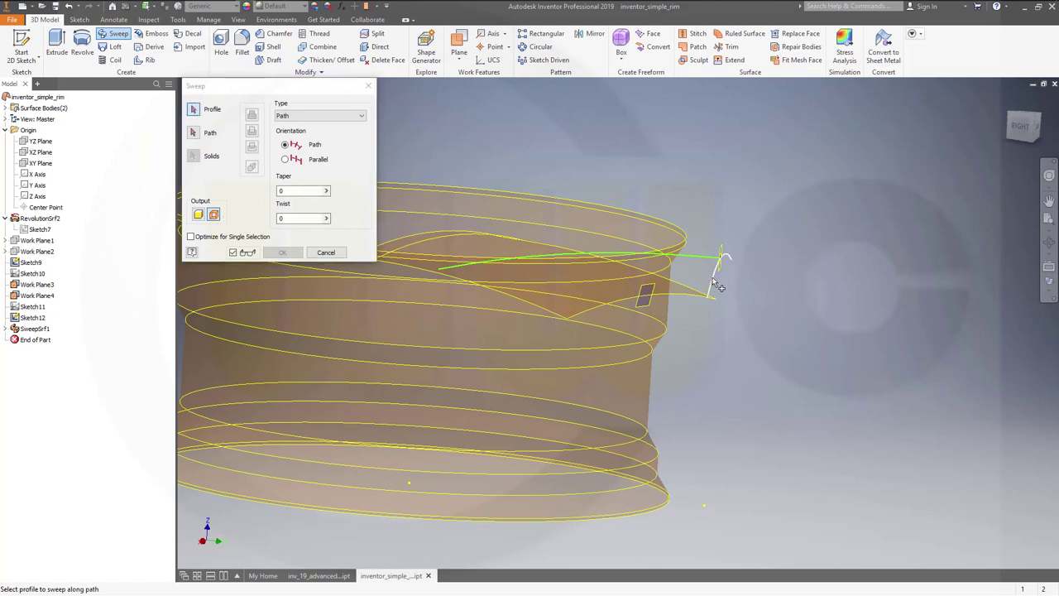
left_click(716, 287)
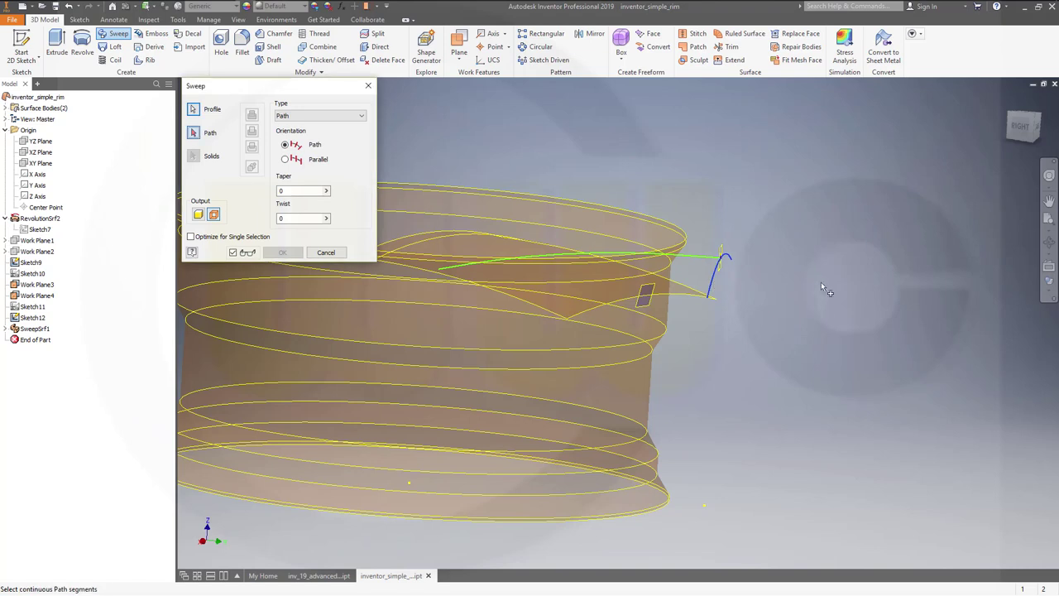
left_click(686, 256)
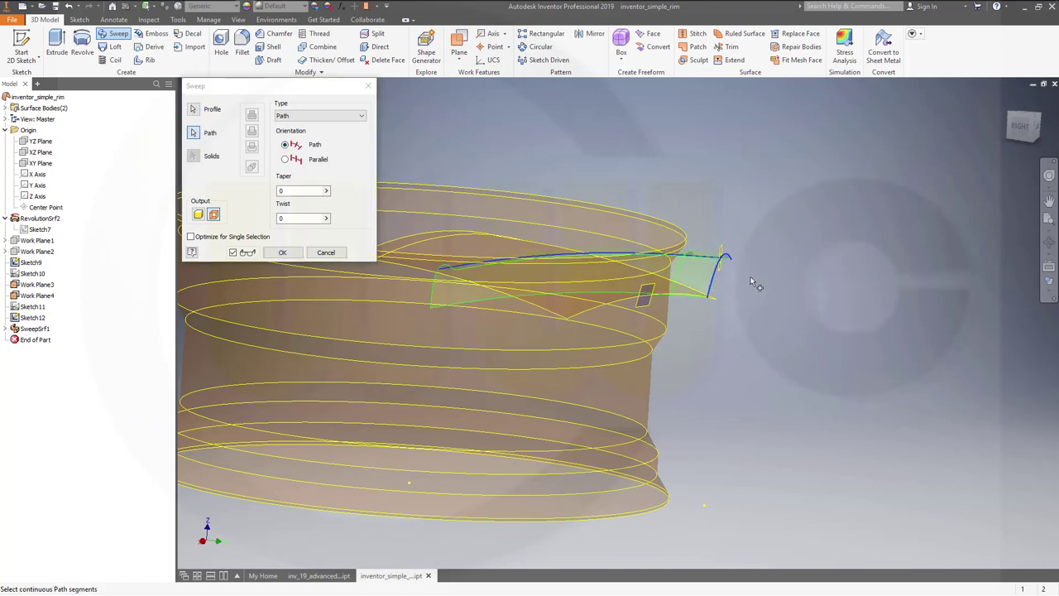
left_click(282, 252)
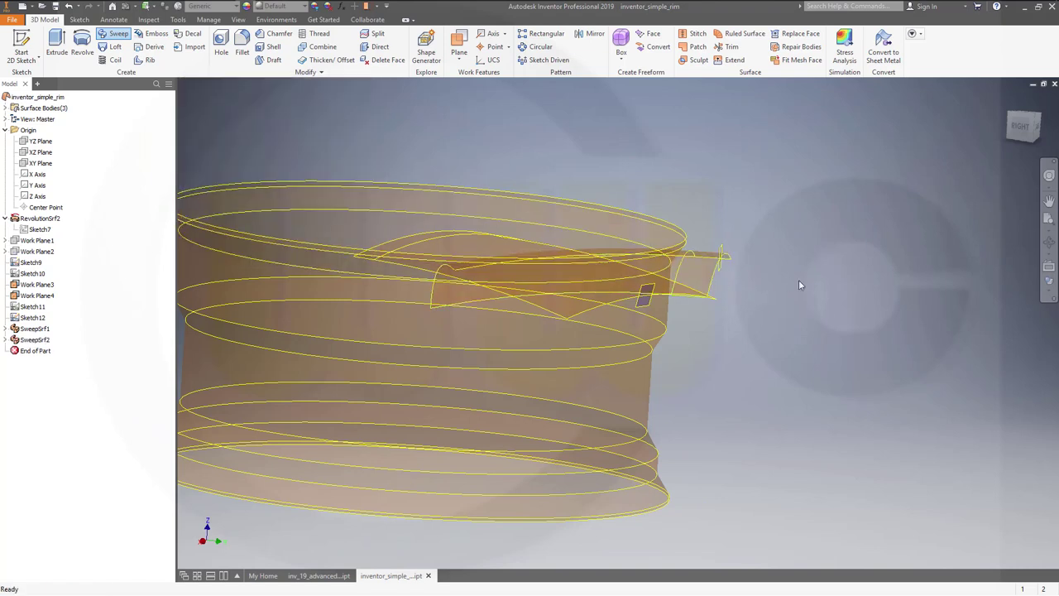
Trim away the parts of both swept surfaces outside the rim, using the revolved rim surface as cutting tool.
middle_click_drag(798, 280, 901, 431, "shift")
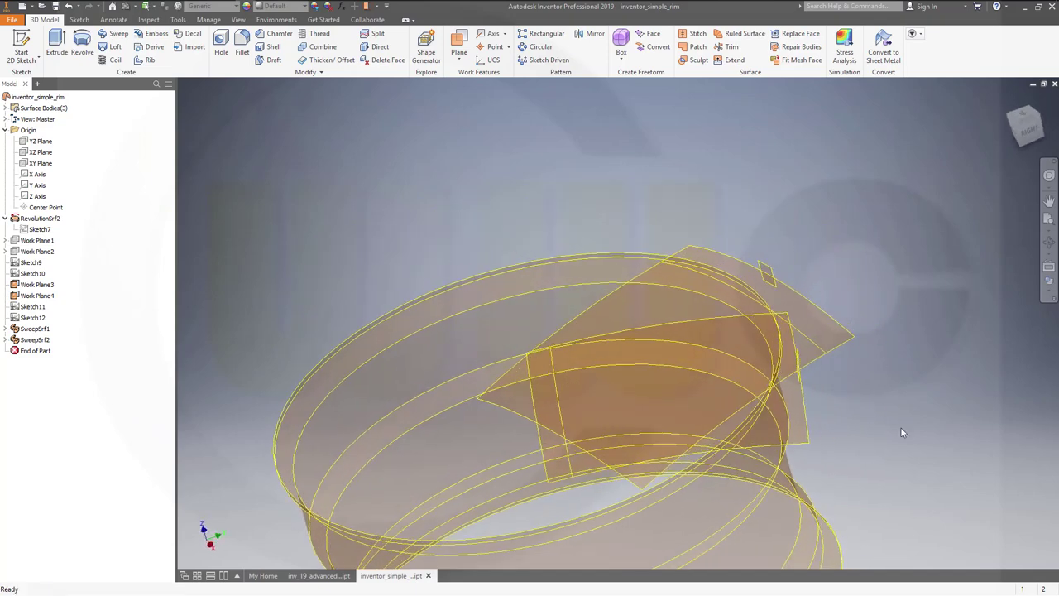
scroll(886, 440, "down", 2)
scroll(881, 440, "up", 2)
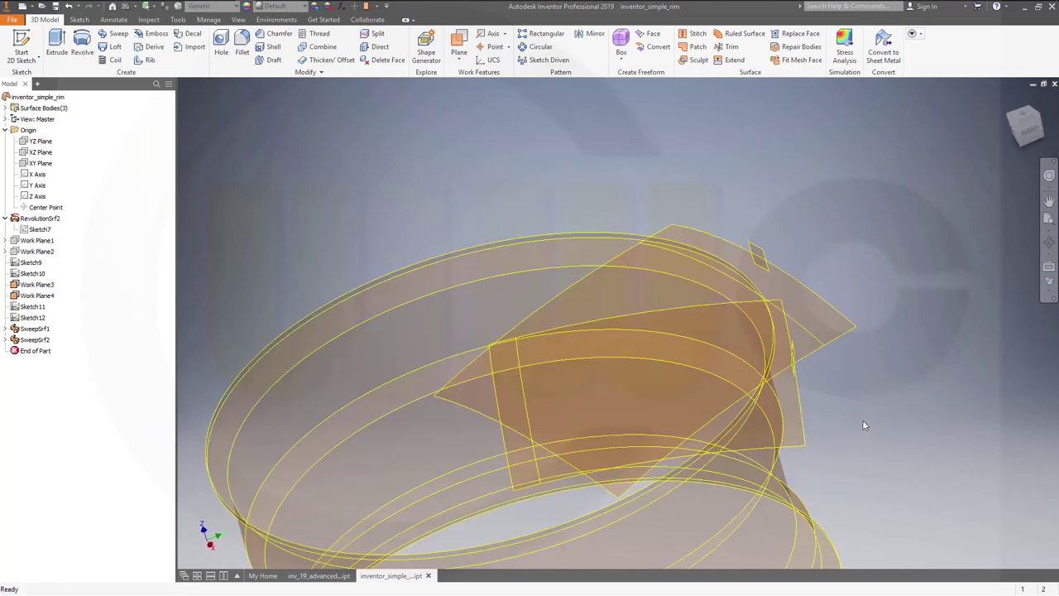
left_click(728, 47)
left_click(554, 250)
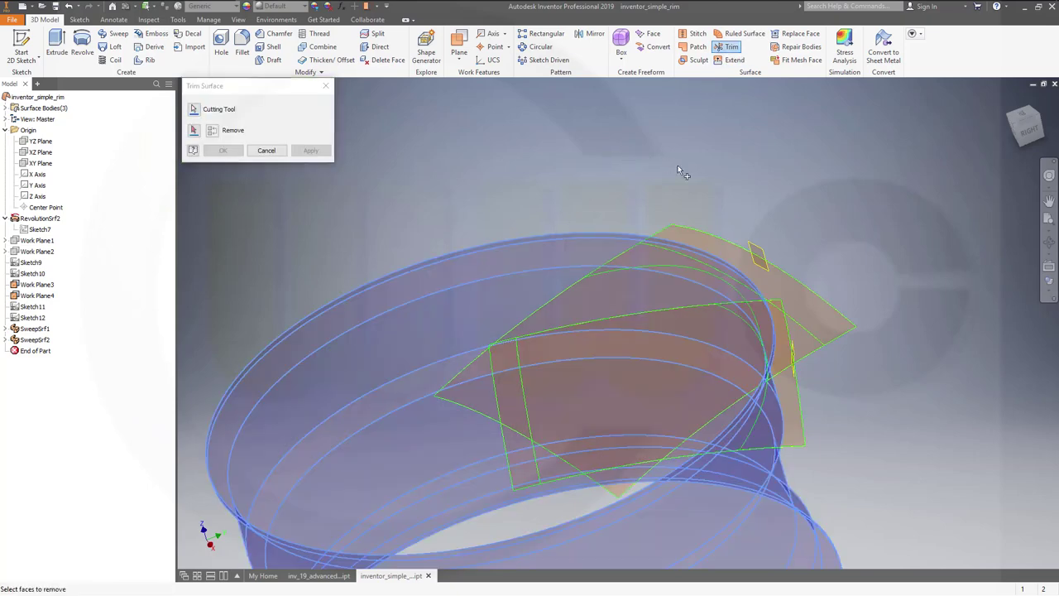
left_click(701, 245)
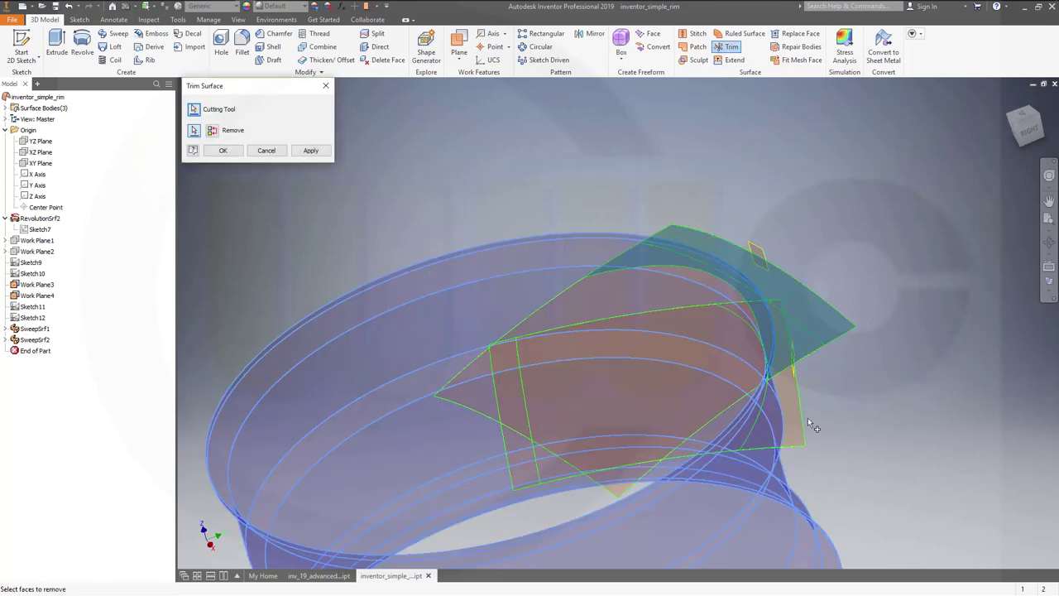
left_click(307, 152)
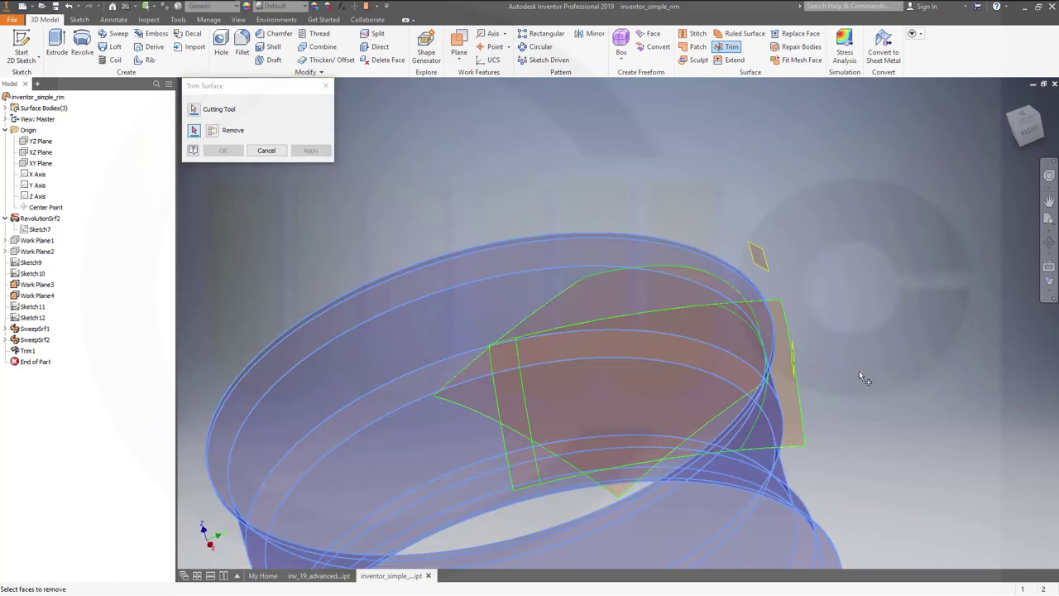
left_click(795, 422)
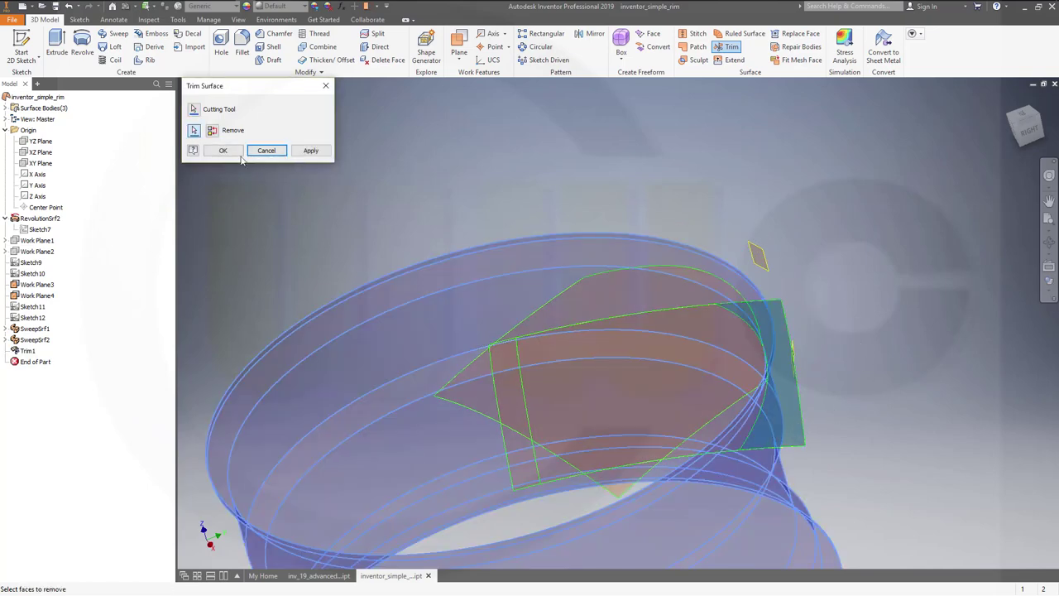
left_click(222, 150)
Make the origin YZ Plane visible.
middle_click_drag(614, 295, 715, 385, "shift")
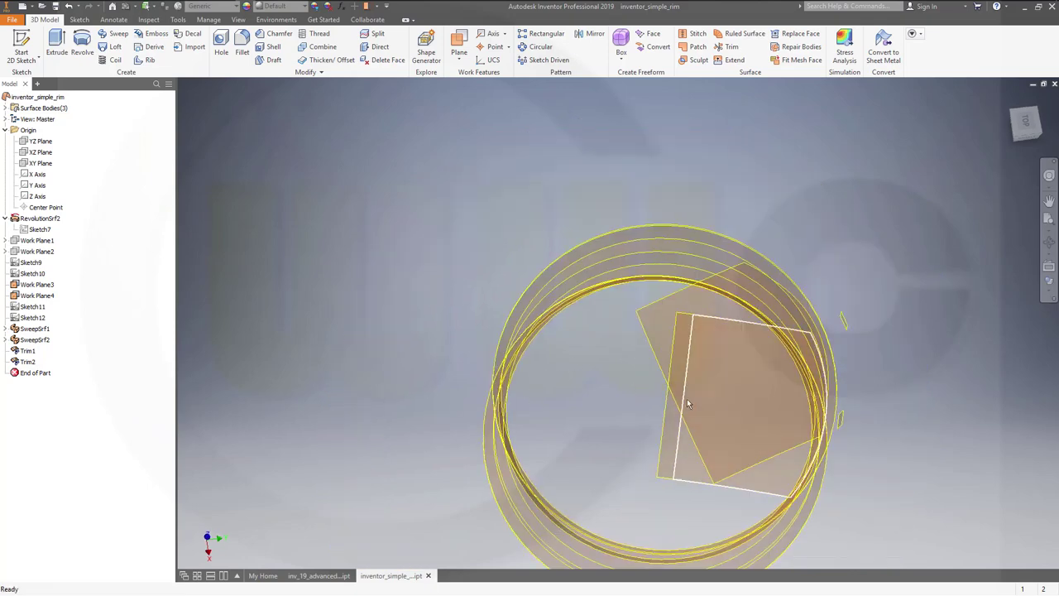
left_click(41, 141)
right_click(43, 144)
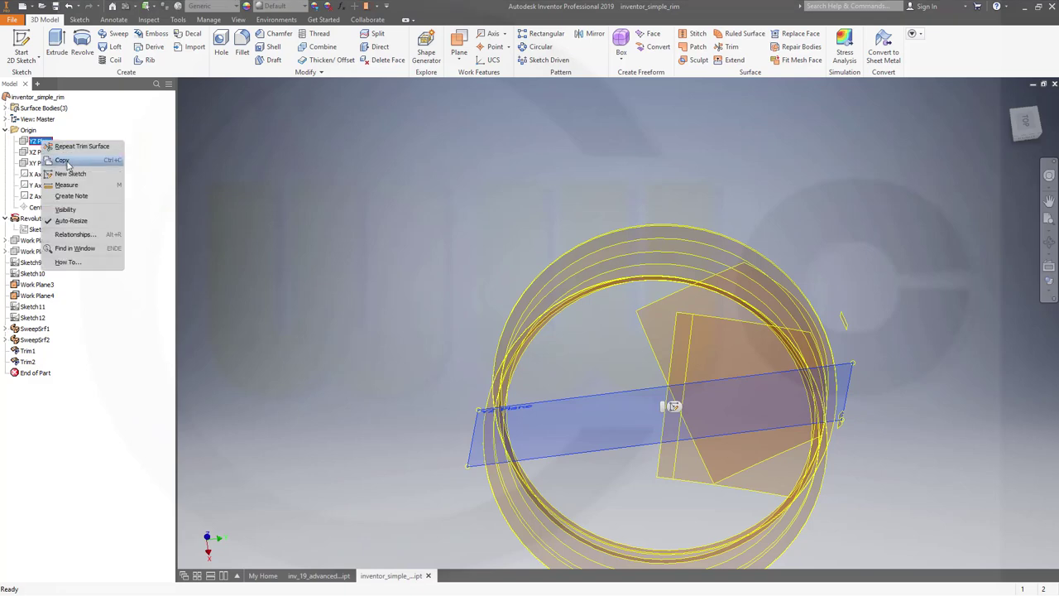
left_click(124, 216)
Trim one swept spoke surface with the YZ Plane as cutting tool, removing its part on the positive X side.
middle_click_drag(471, 283, 604, 246, "shift")
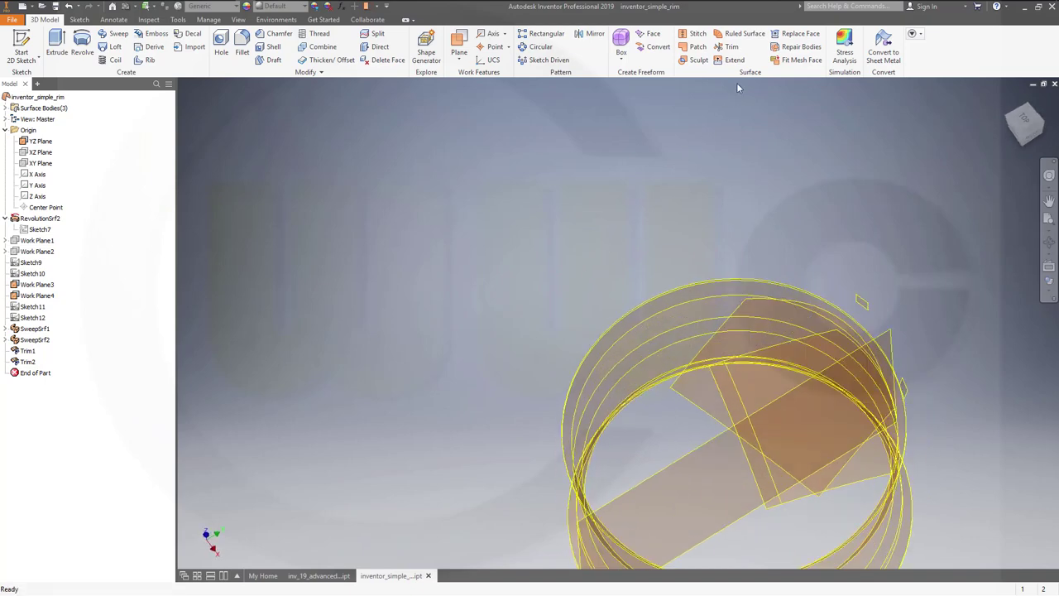
left_click(732, 46)
left_click(891, 333)
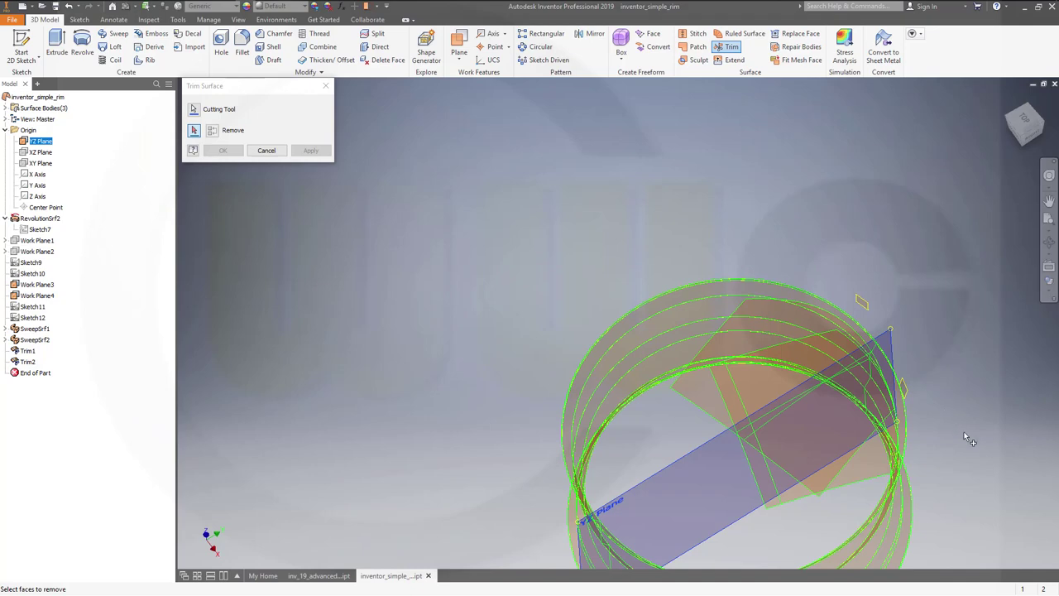
mouse_move(968, 438)
middle_mouse_down("shift")
mouse_move(1001, 392)
mouse_move(1025, 400)
mouse_move(968, 442)
middle_mouse_up("shift")
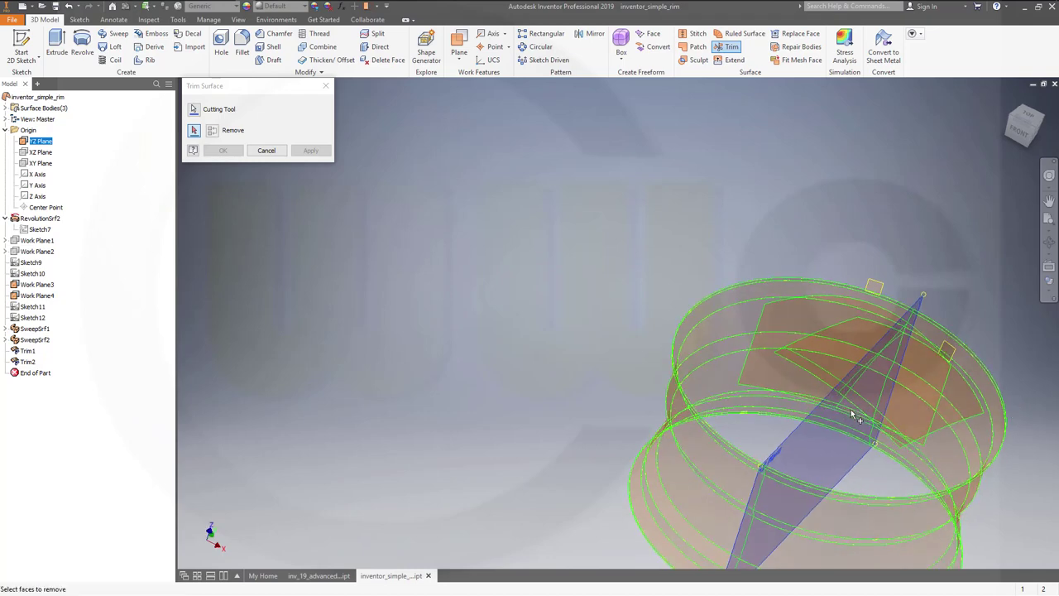
middle_click_drag(856, 419, 894, 398, "shift")
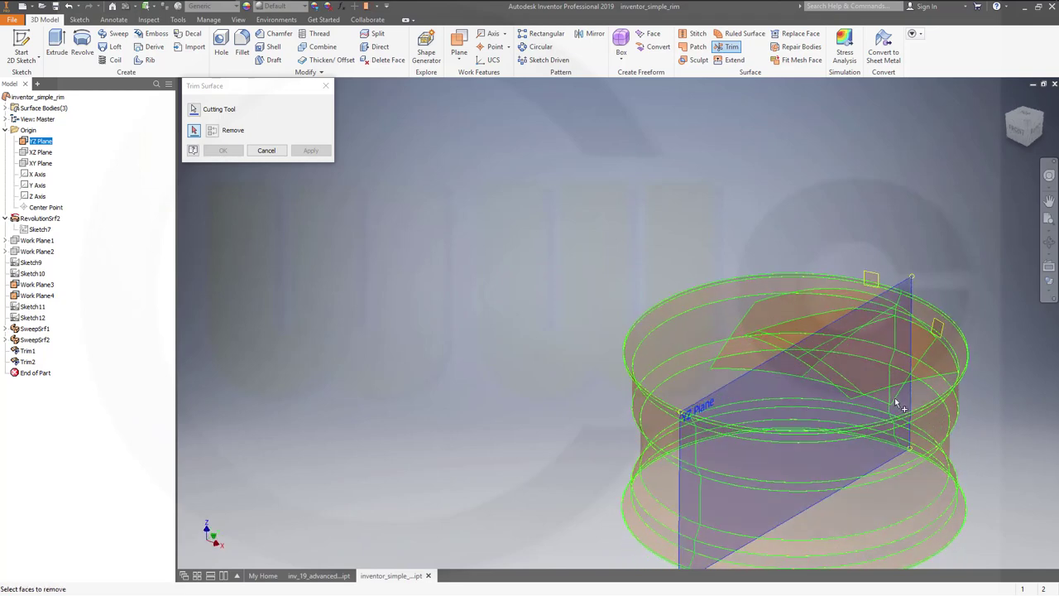
left_click(892, 397)
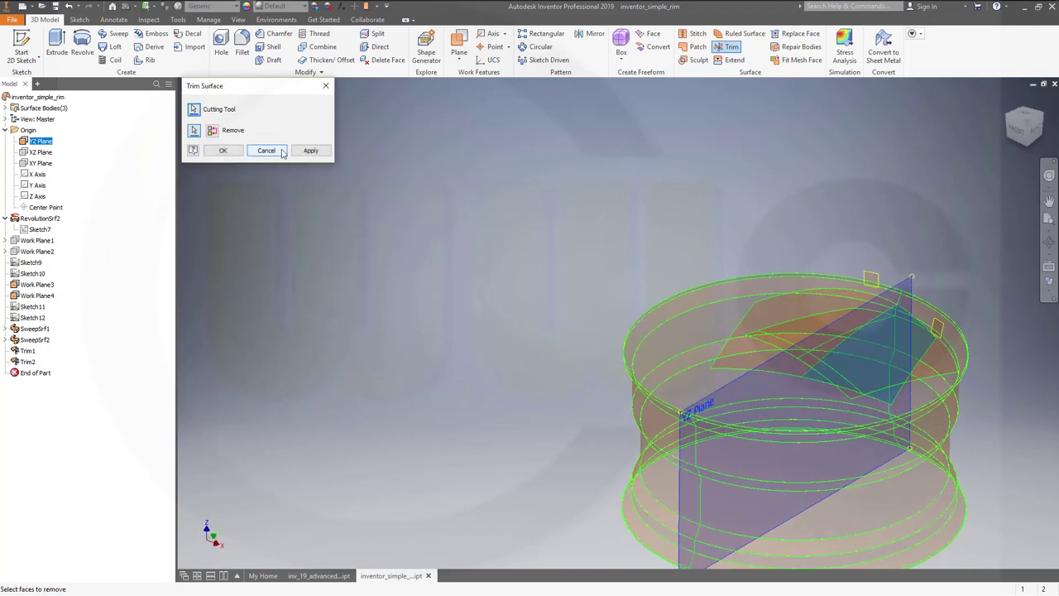
left_click(311, 151)
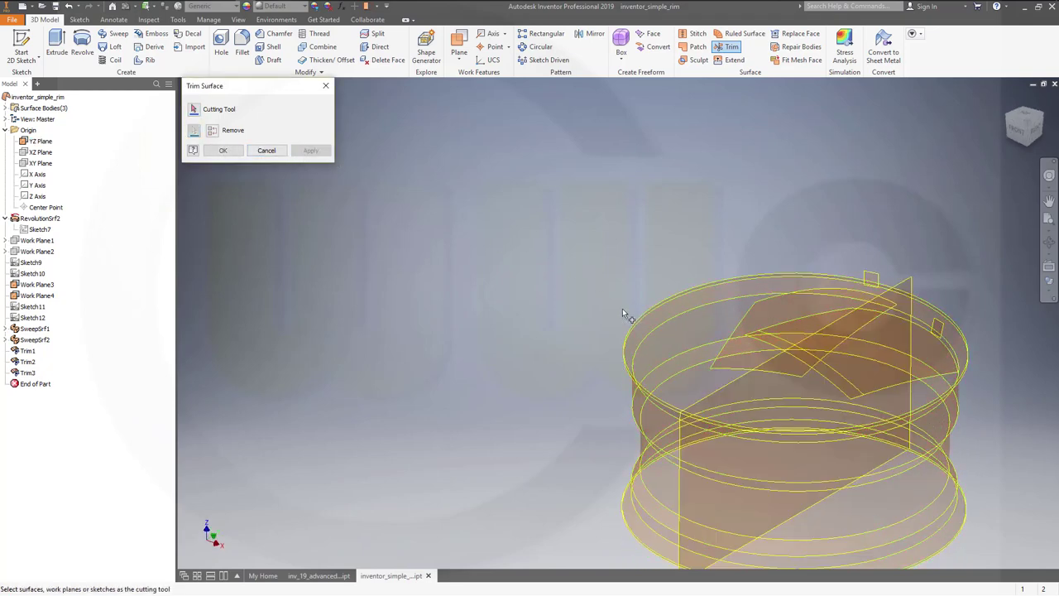
Trim the other swept spoke surface with the YZ Plane as cutting tool, removing its part on the negative X side.
left_click(722, 398)
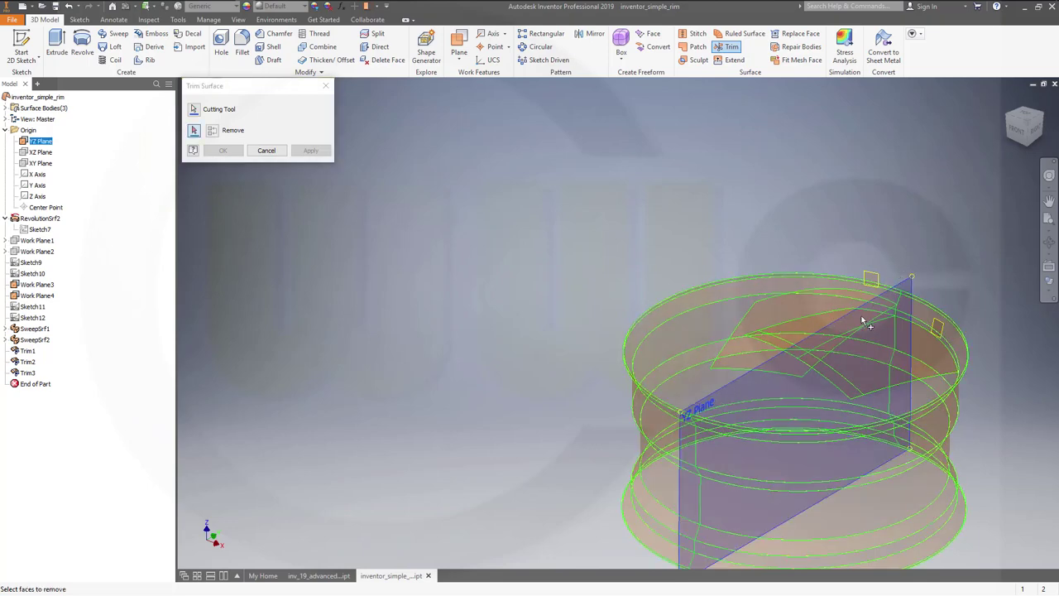
middle_click_drag(806, 346, 799, 414, "shift")
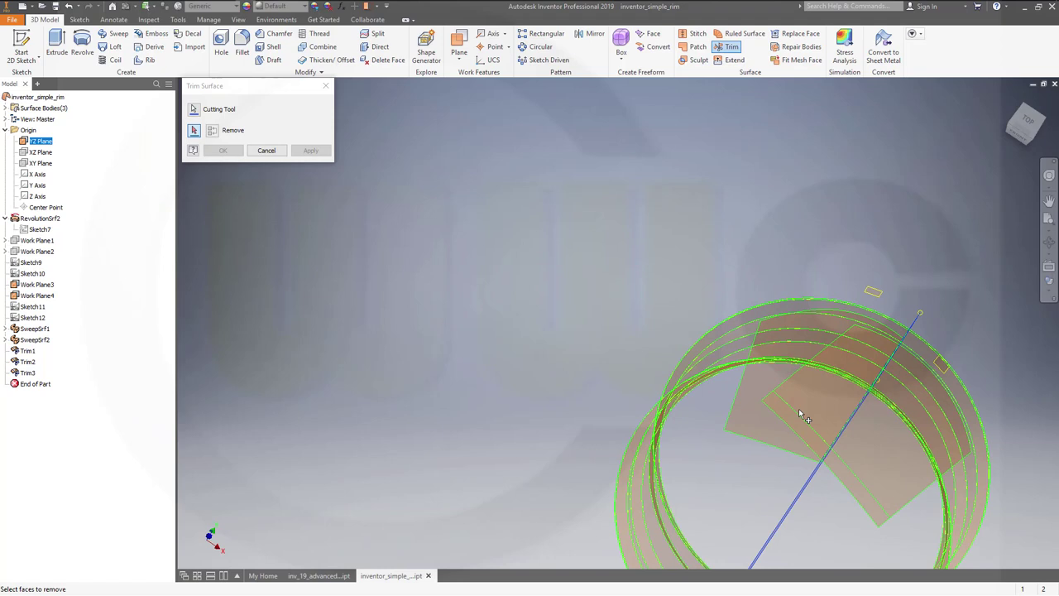
mouse_move(799, 413)
left_click(817, 428)
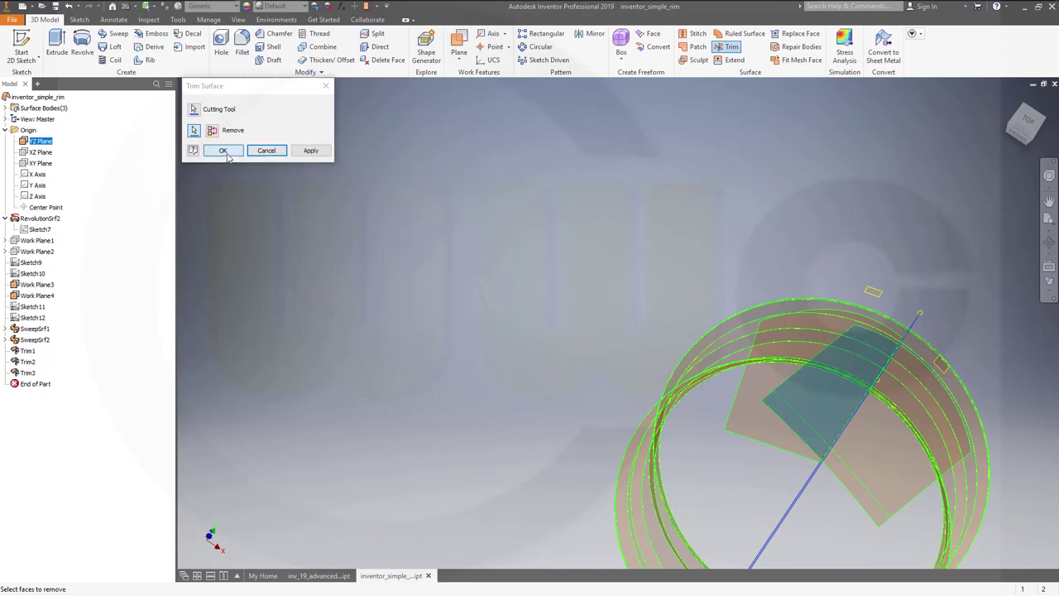
left_click(223, 151)
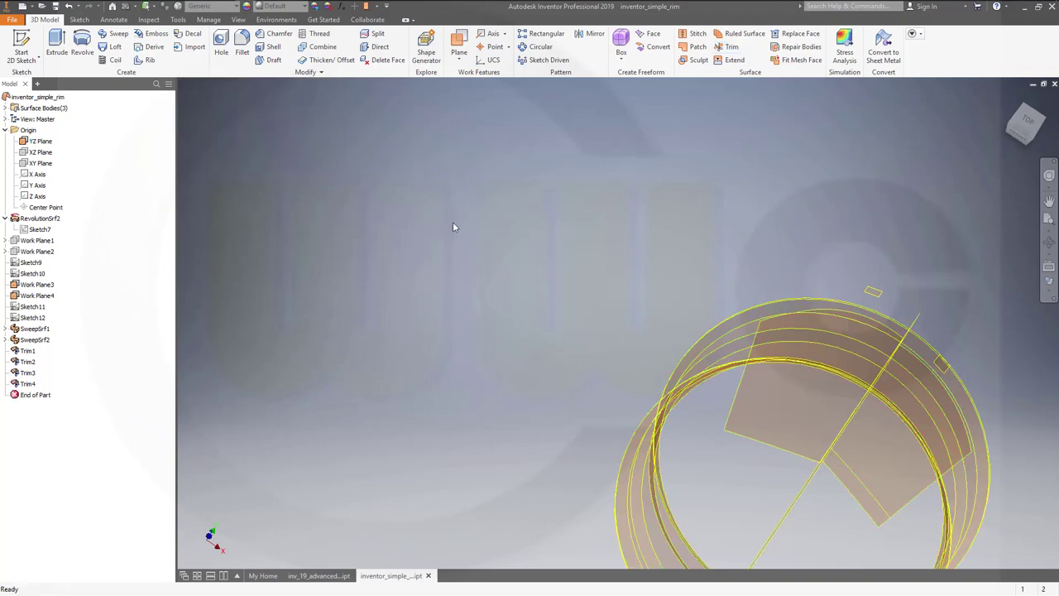
Start a new 2D sketch on the origin XY Plane.
middle_click_drag(451, 224, 505, 298, "shift")
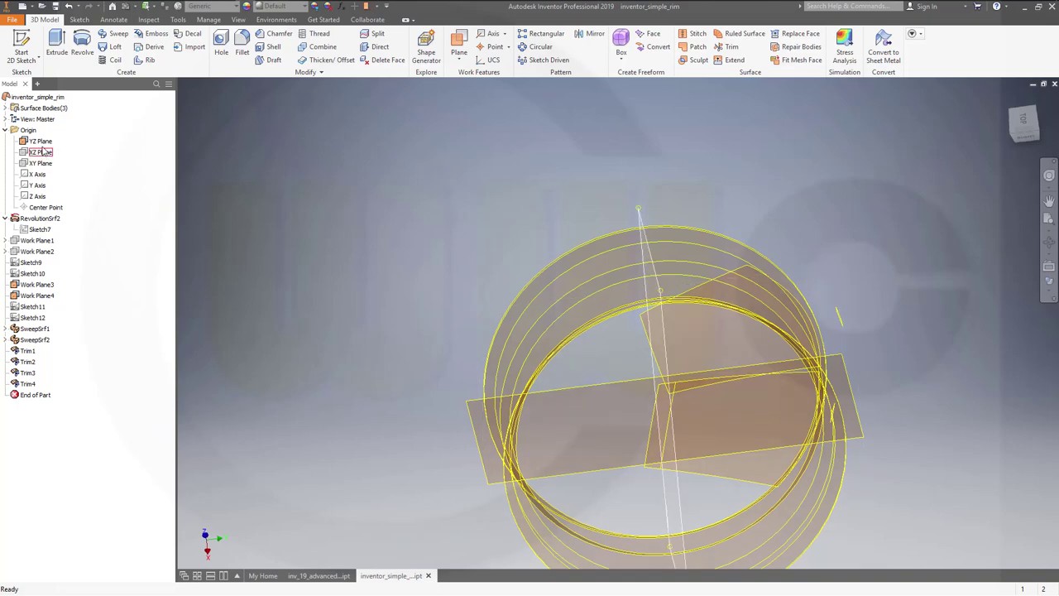
middle_click_drag(235, 214, 276, 243, "shift")
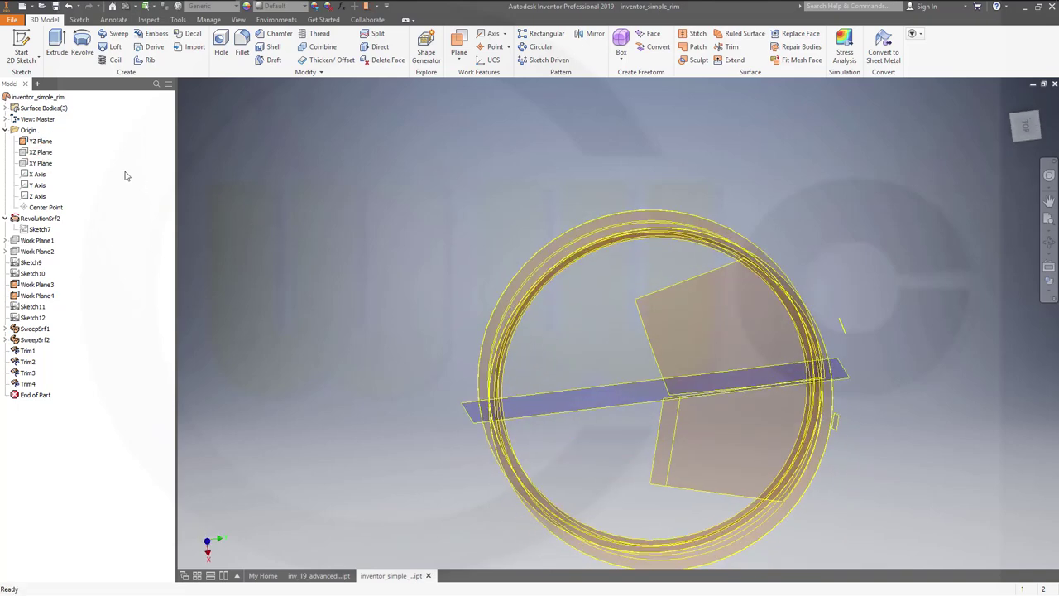
left_click(50, 168)
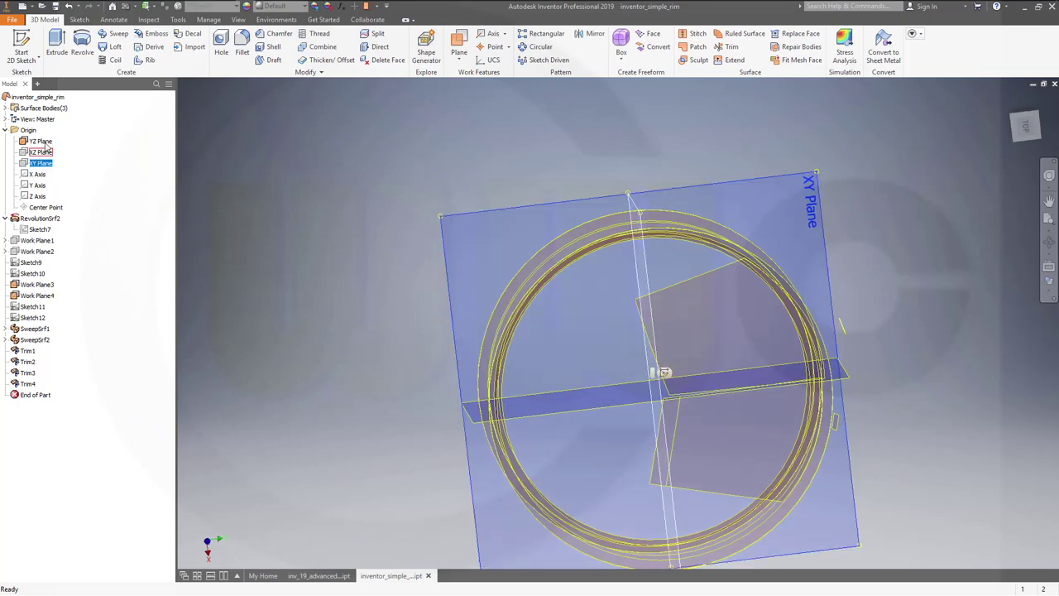
left_click(21, 48)
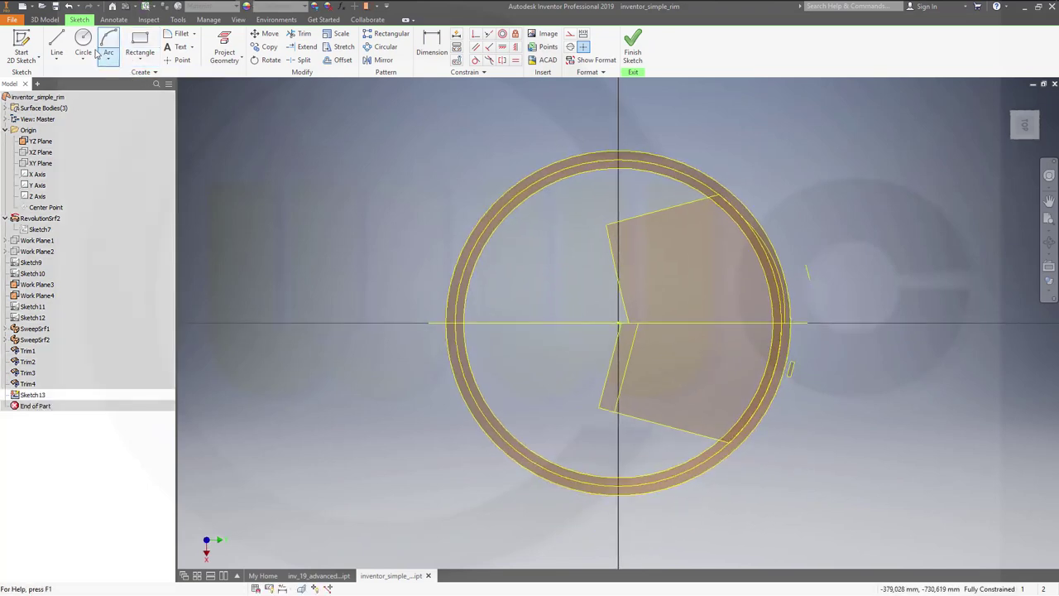
Draw a closed triangle with its apex at the rim centre and two corners outside the rim, its first side about 324 mm long.
left_click(57, 41)
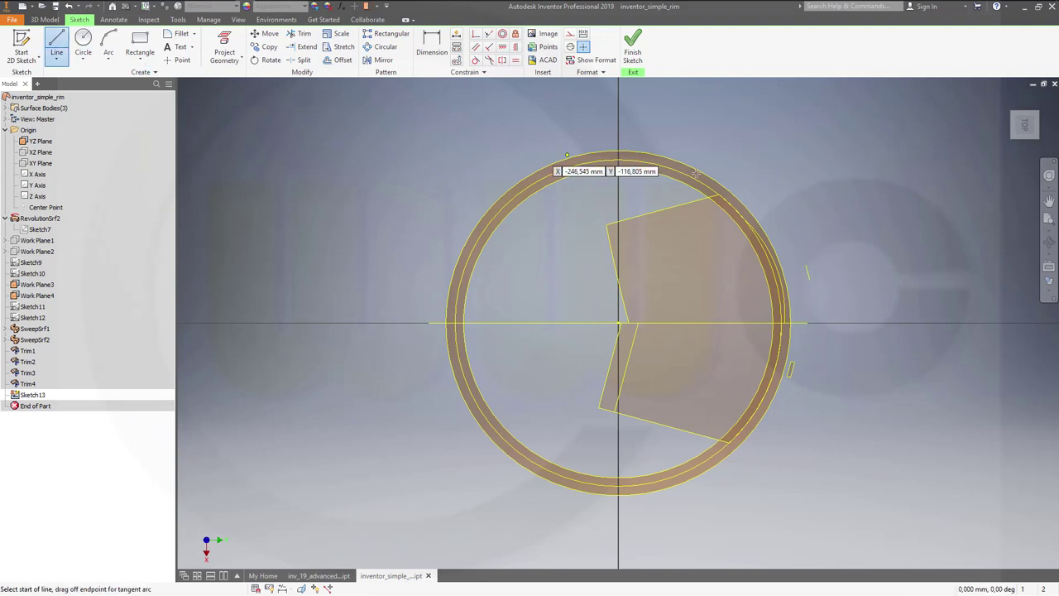
left_click(808, 198)
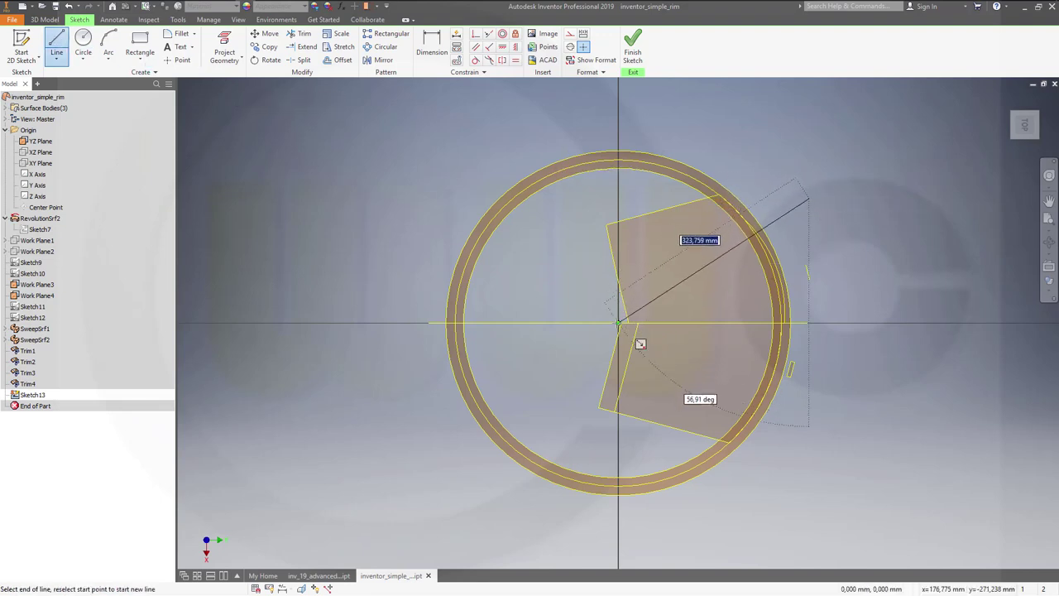
left_click(619, 323)
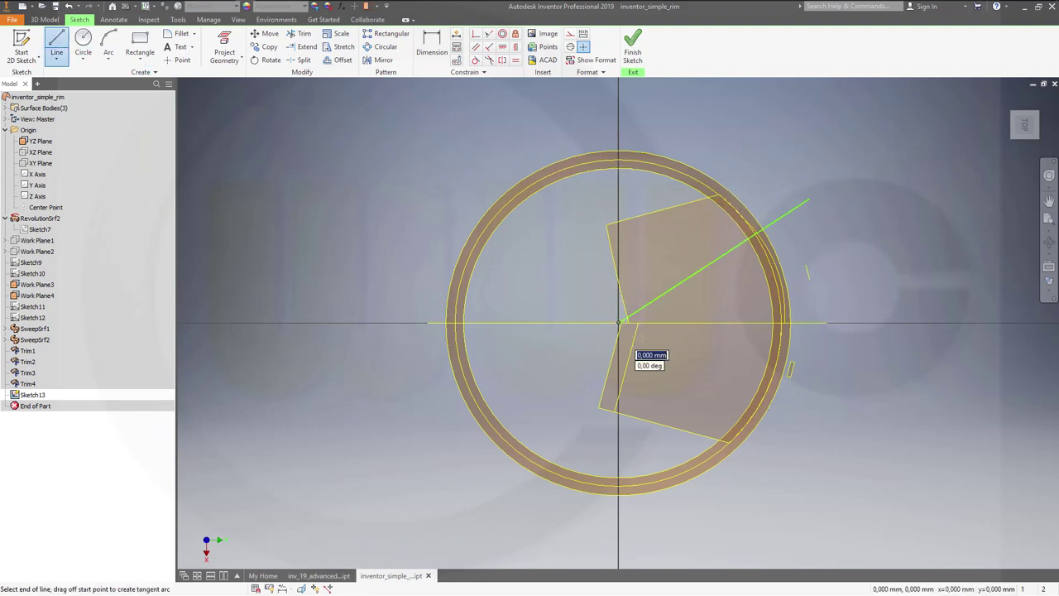
left_click(813, 422)
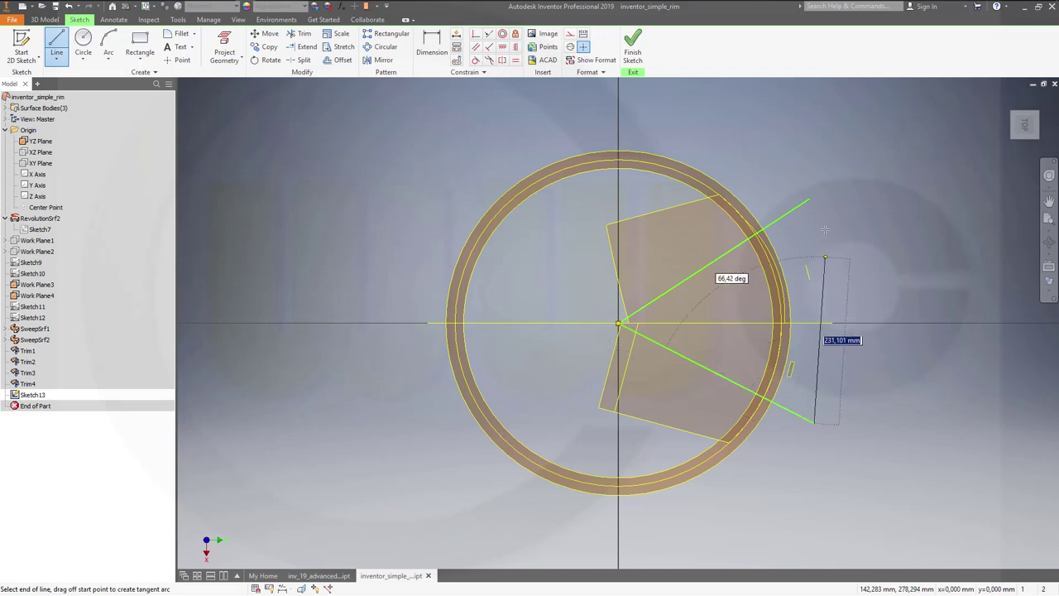
left_click(809, 199)
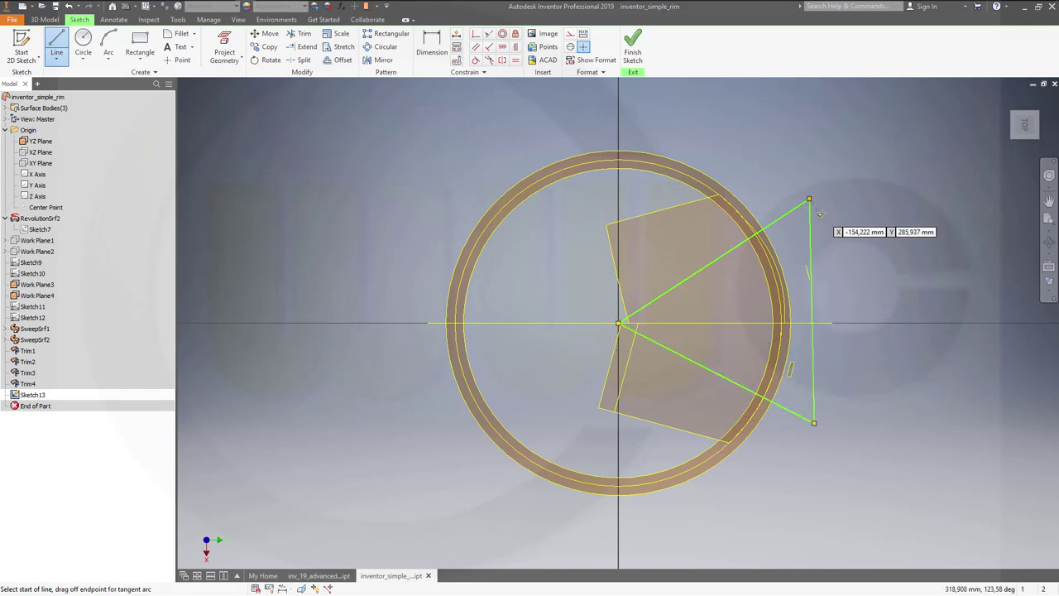
key("Escape")
Try a vertical constraint on the triangle's outer side and undo it.
left_click(810, 236)
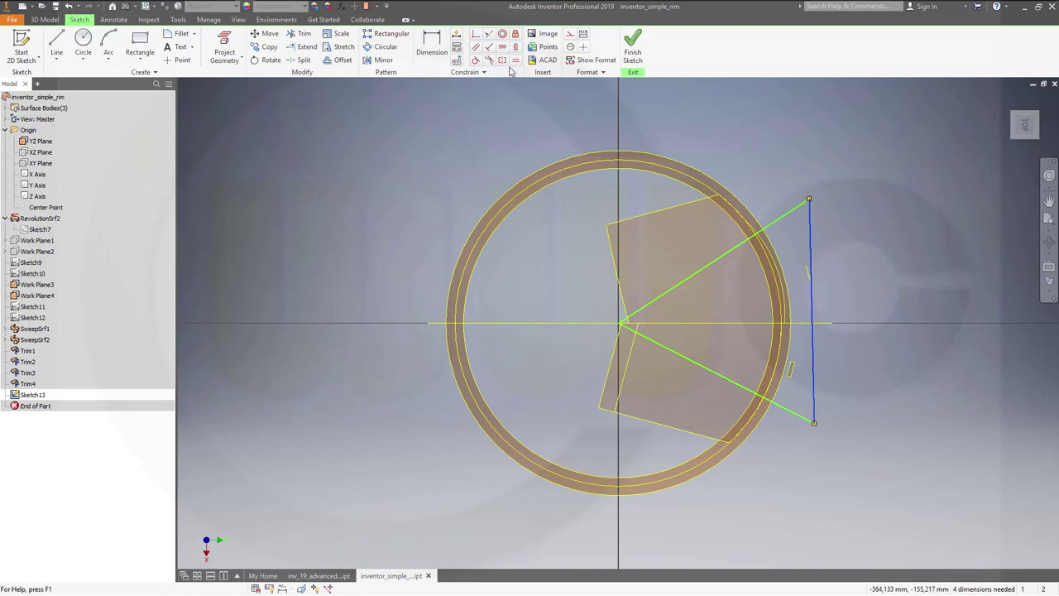
left_click(515, 49)
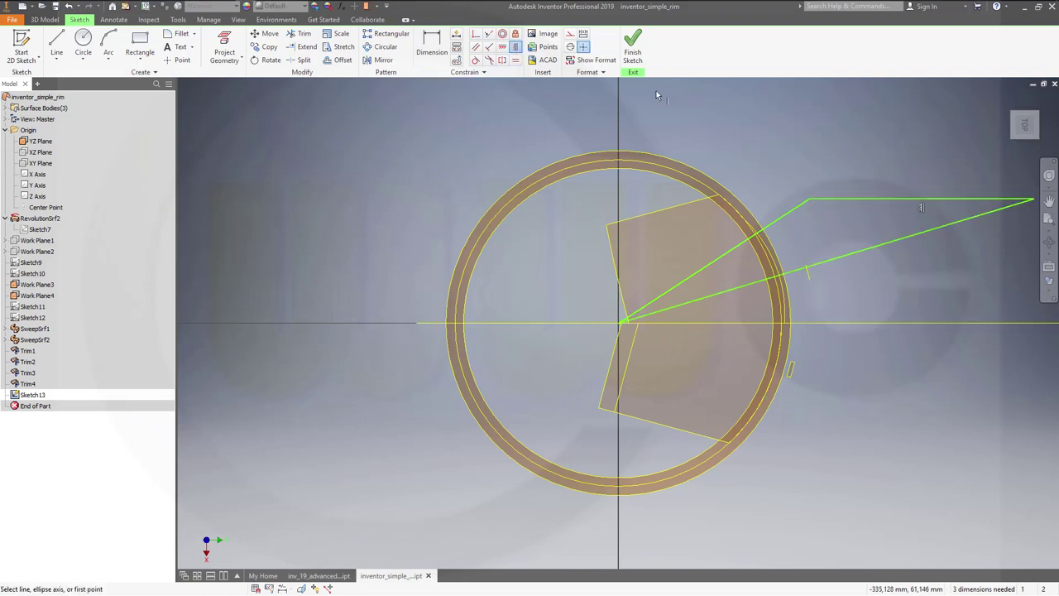
key("Escape")
key("ctrl+z")
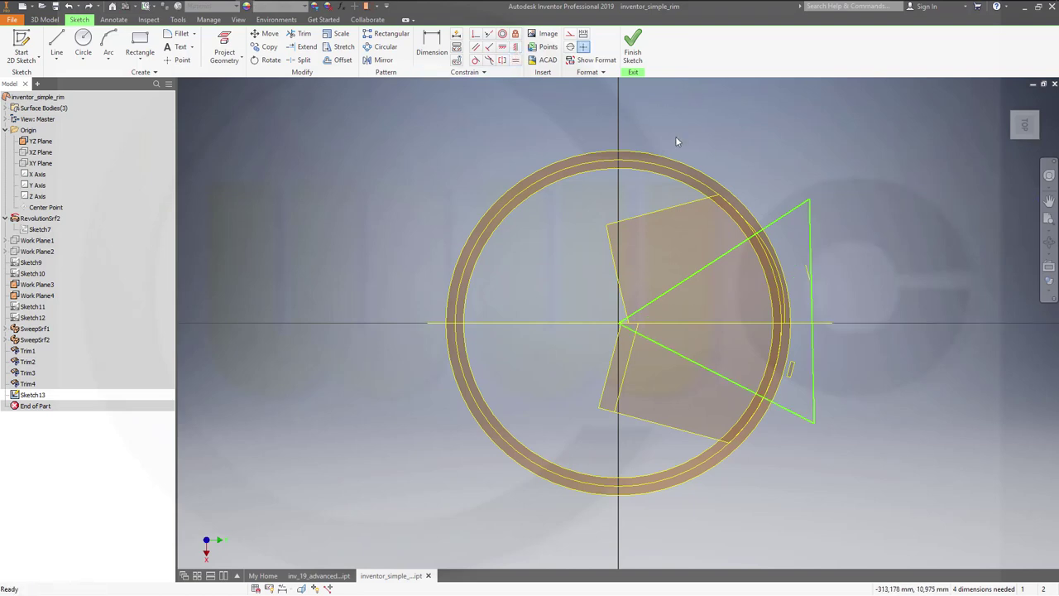
Apply a horizontal constraint to the triangle's outer side and convert that side to a construction line.
left_click(810, 248)
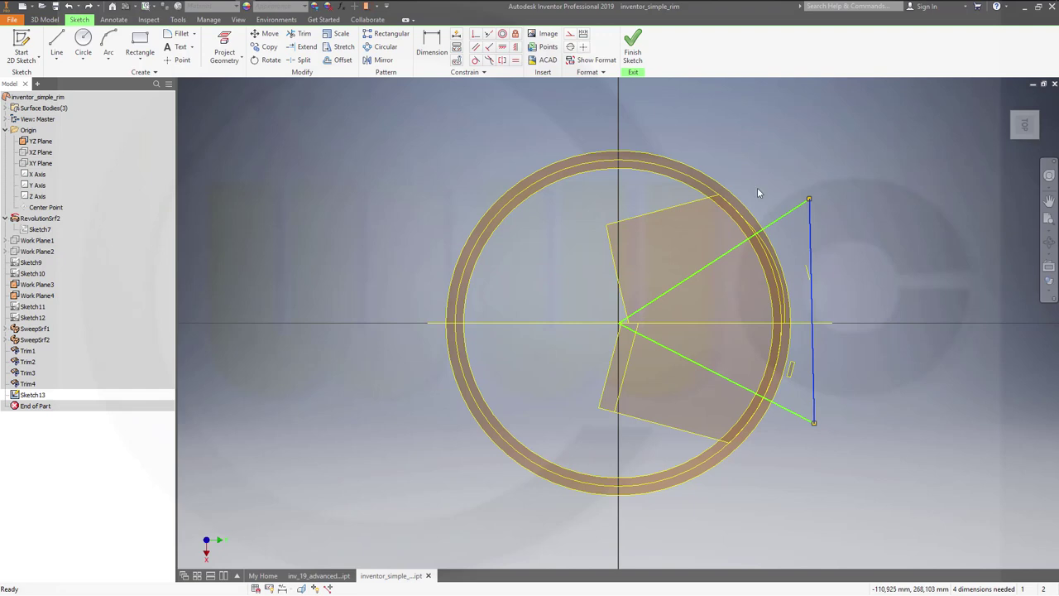
left_click(512, 48)
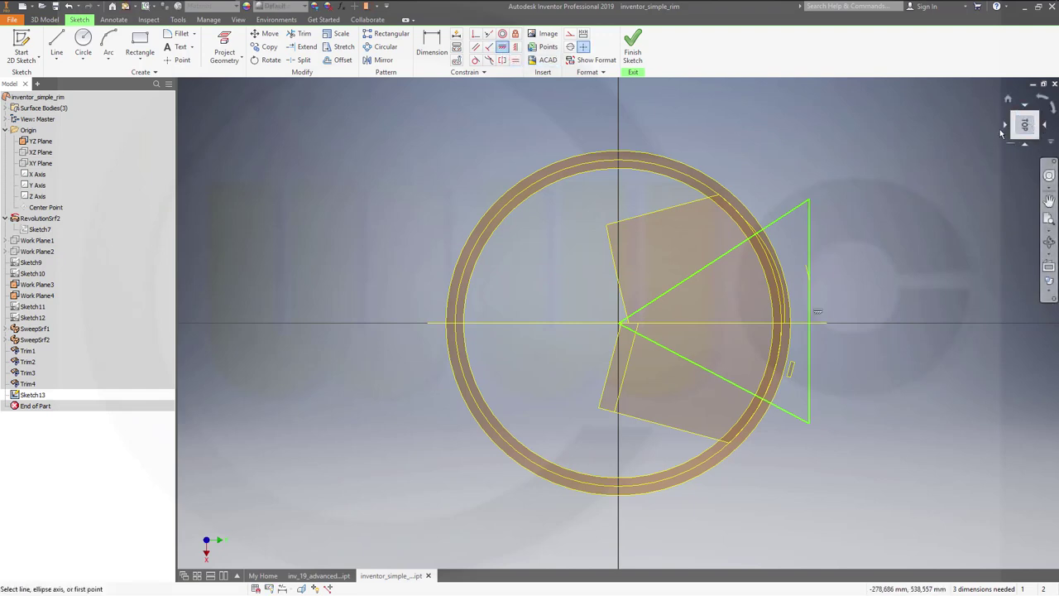
key("Escape")
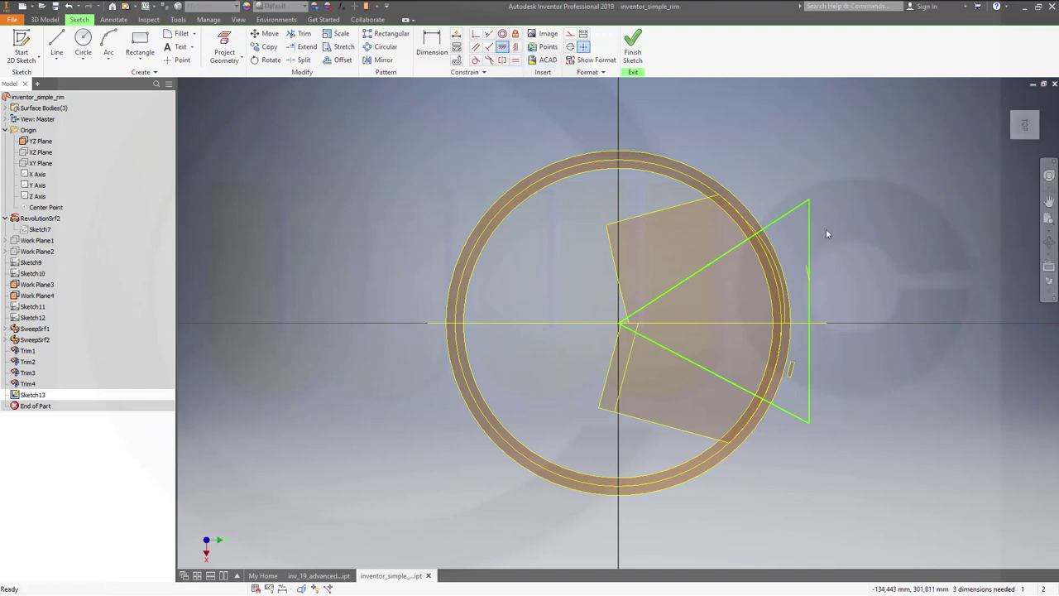
left_click(811, 248)
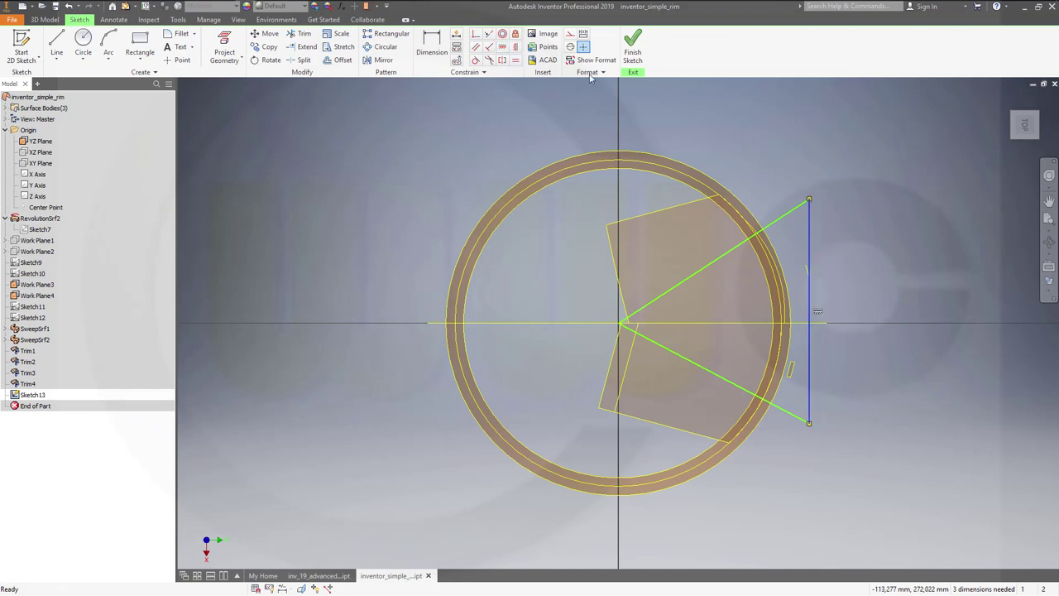
left_click(570, 36)
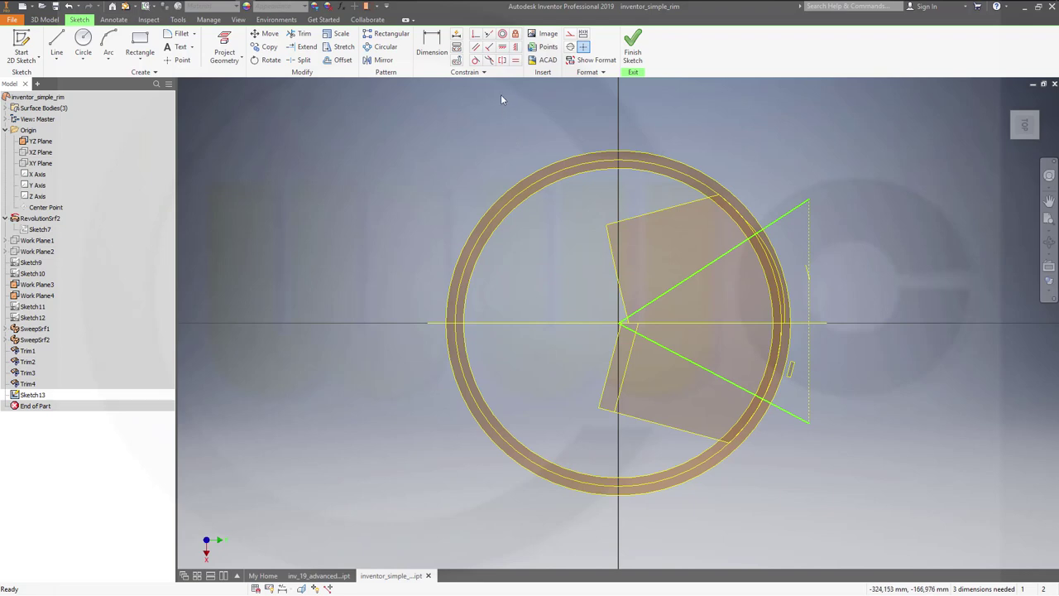
Align the midpoint of the triangle's outer construction line with the sketch centre point using a vertical constraint.
left_click(516, 47)
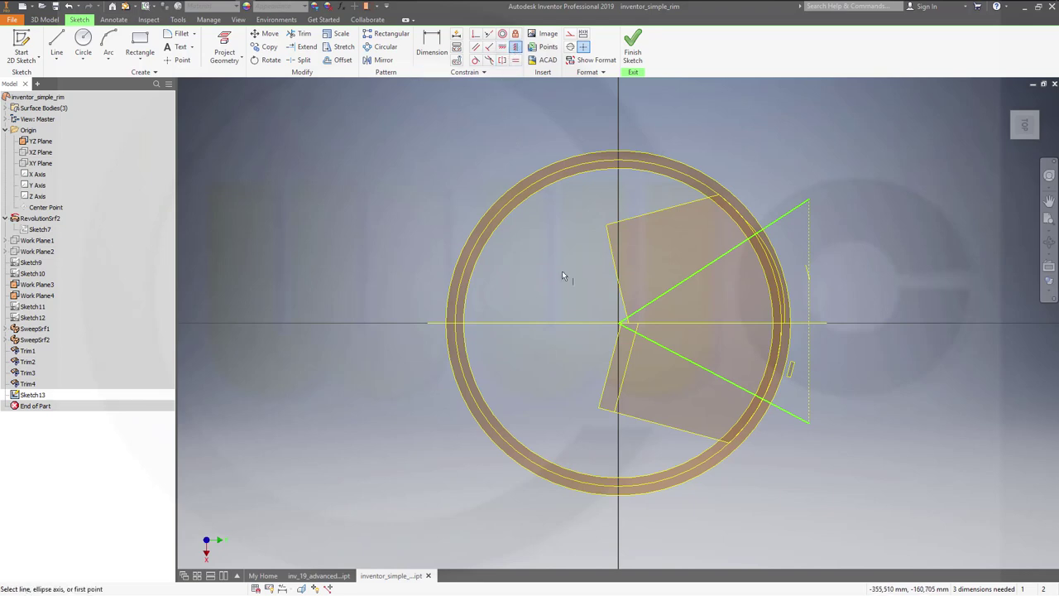
left_click(617, 325)
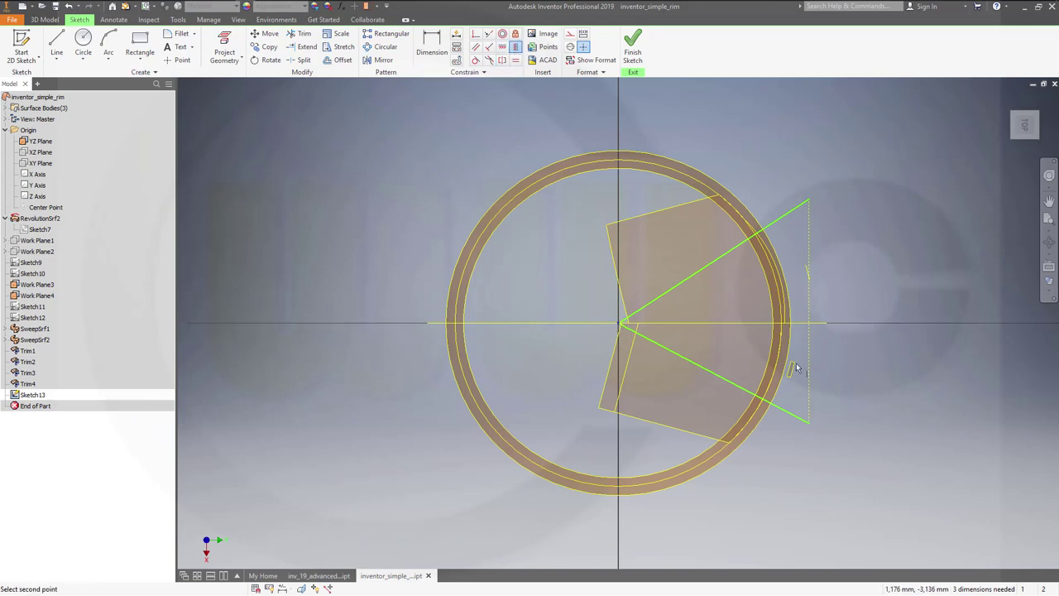
left_click(810, 313)
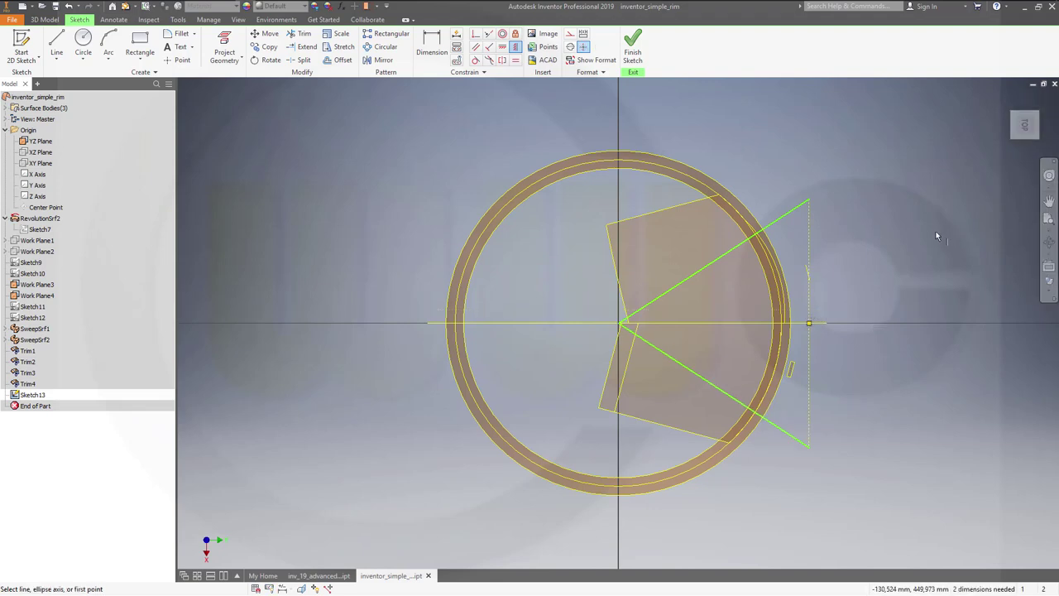
Dimension the angle between the triangle's two solid sides at the rim centre as 60 degrees and finish the sketch.
left_click(431, 45)
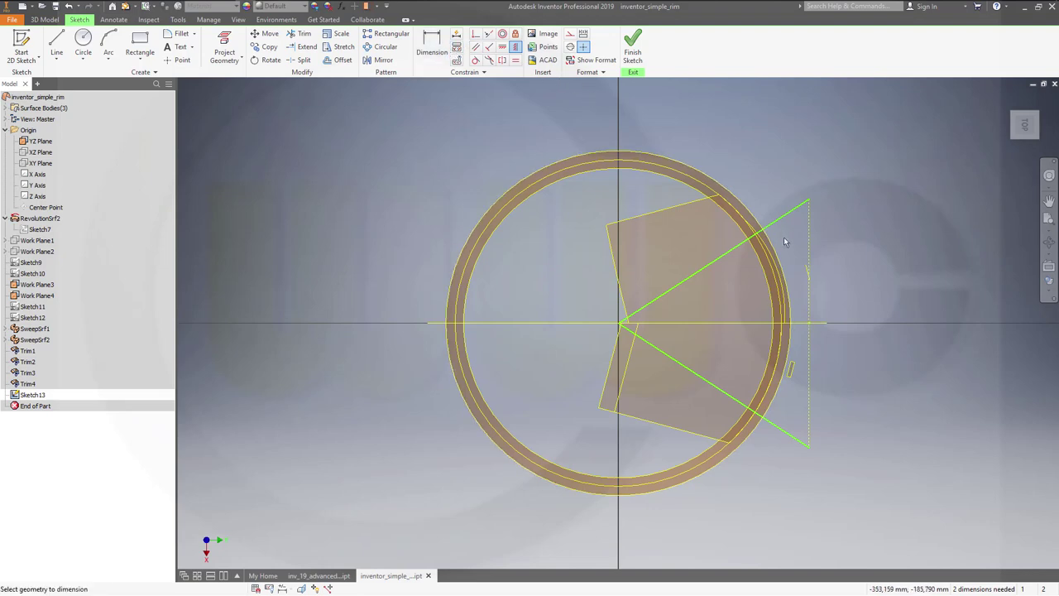
left_click(779, 217)
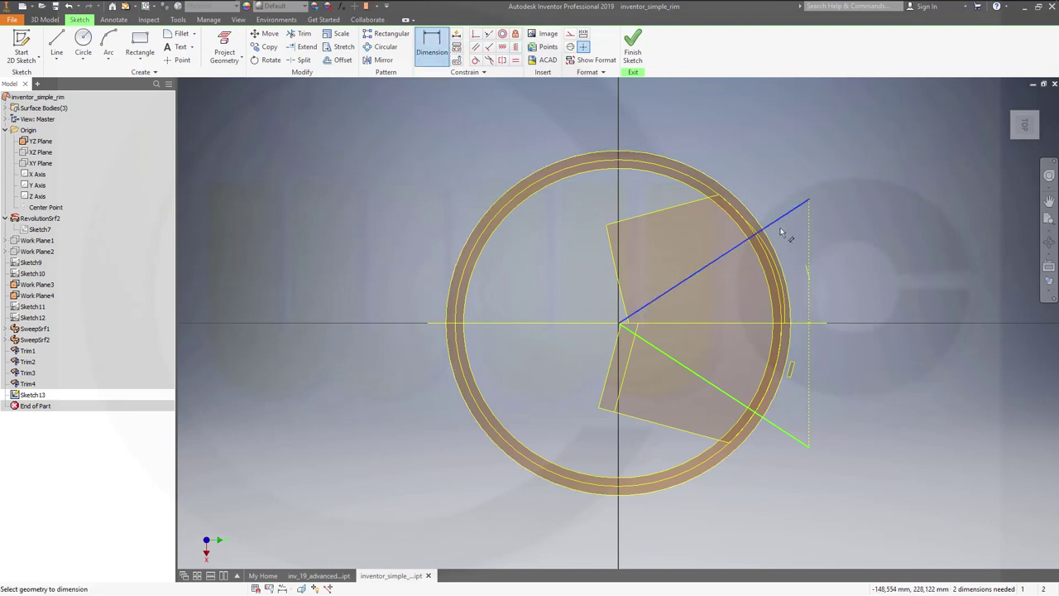
left_click(780, 426)
left_click(850, 334)
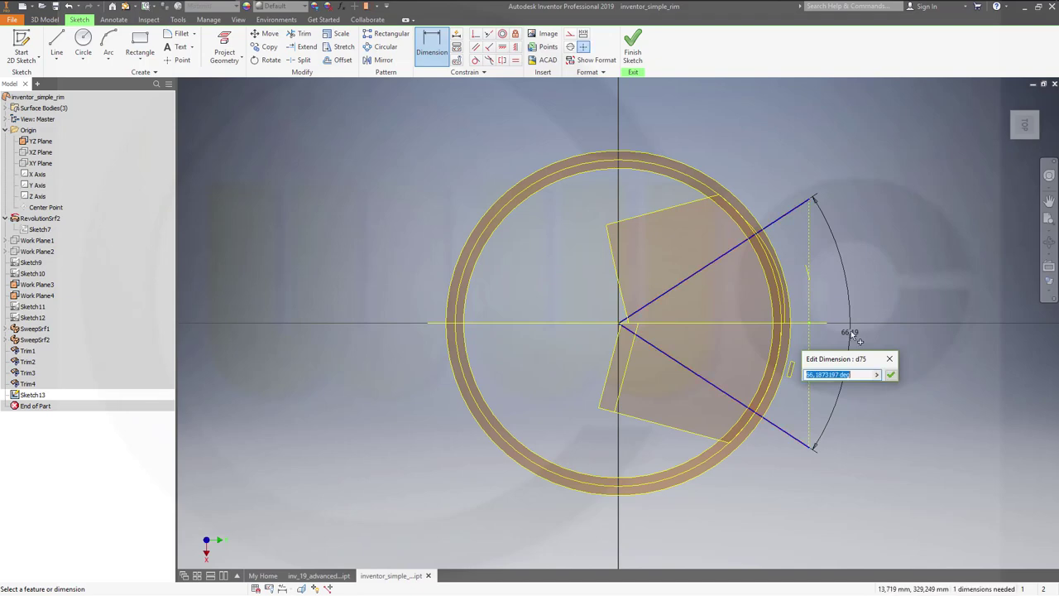
type("60")
key("Return")
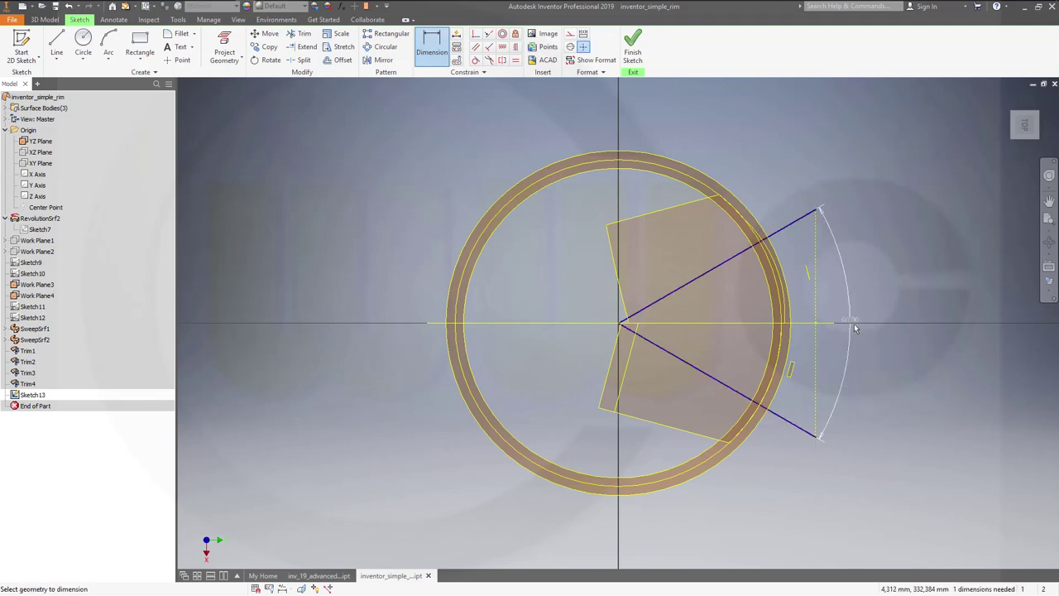
left_click(632, 45)
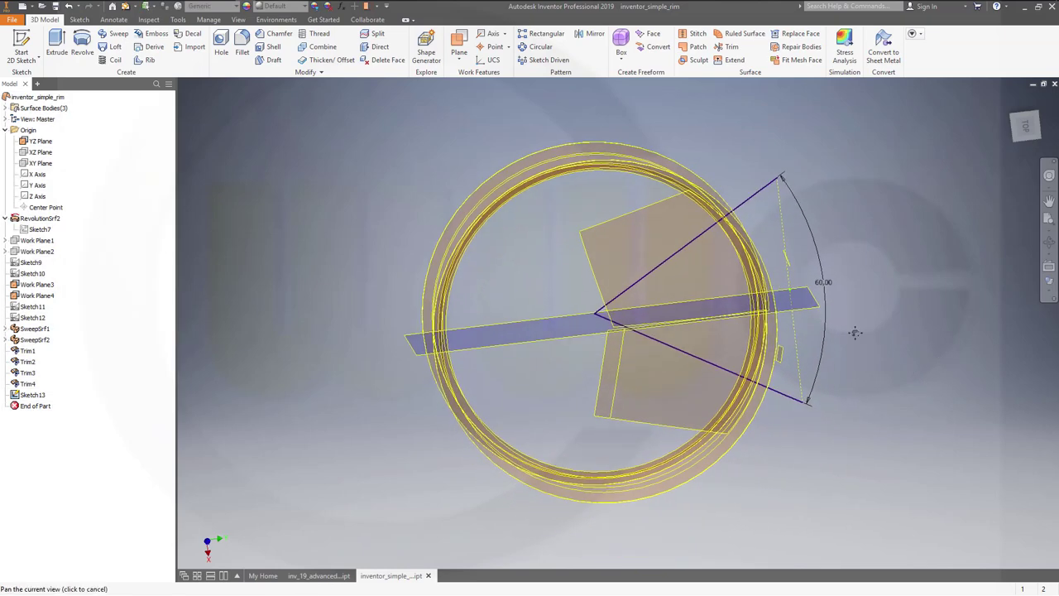
Trim the first swept surface with the triangular sector sketch, removing the portion outside the sector's upper side.
middle_click_drag(835, 362, 233, 154, "shift")
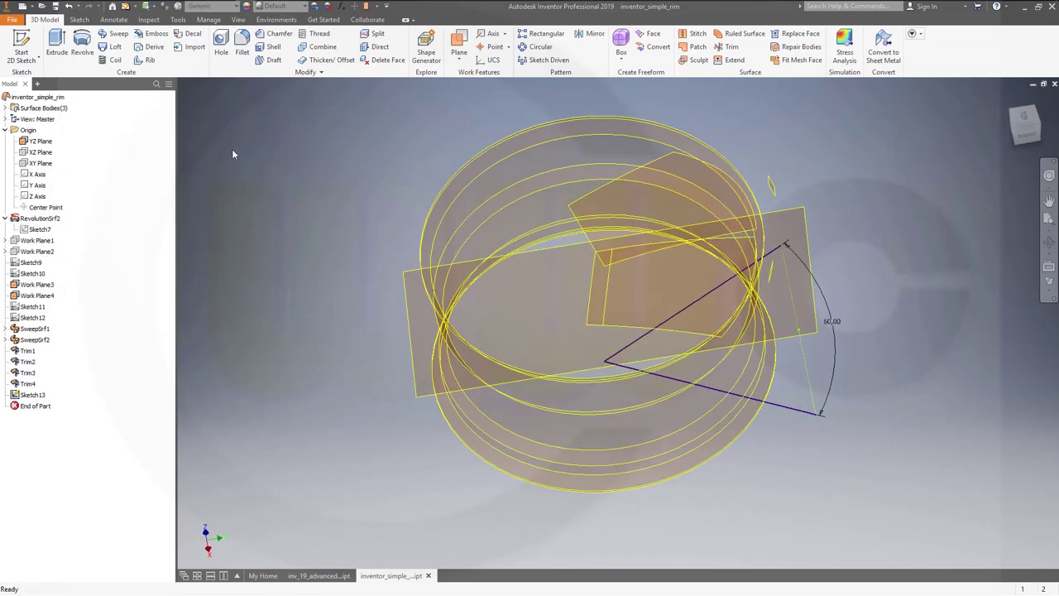
left_click(731, 46)
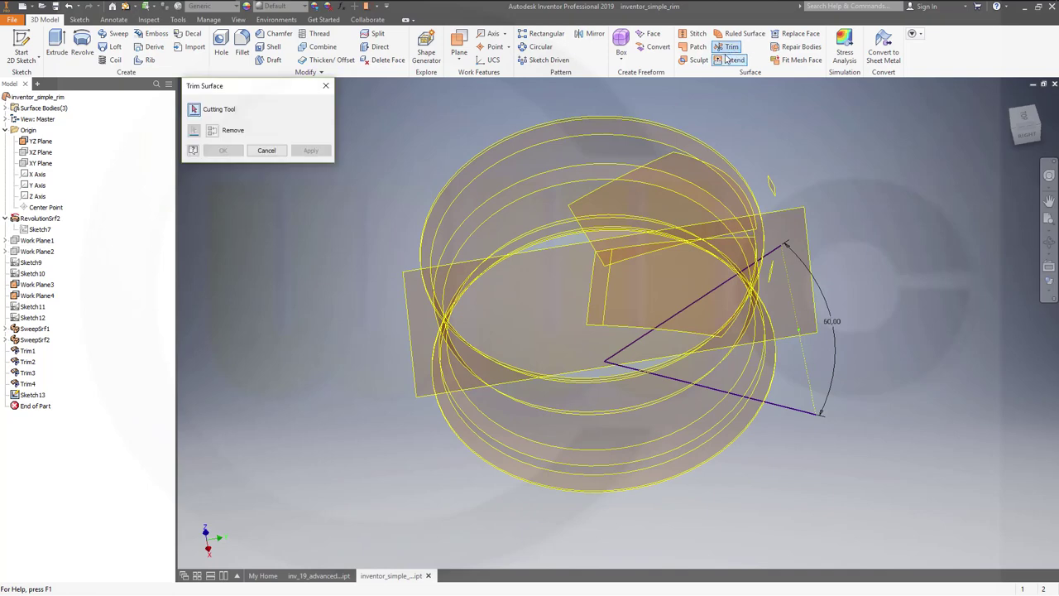
left_click(794, 407)
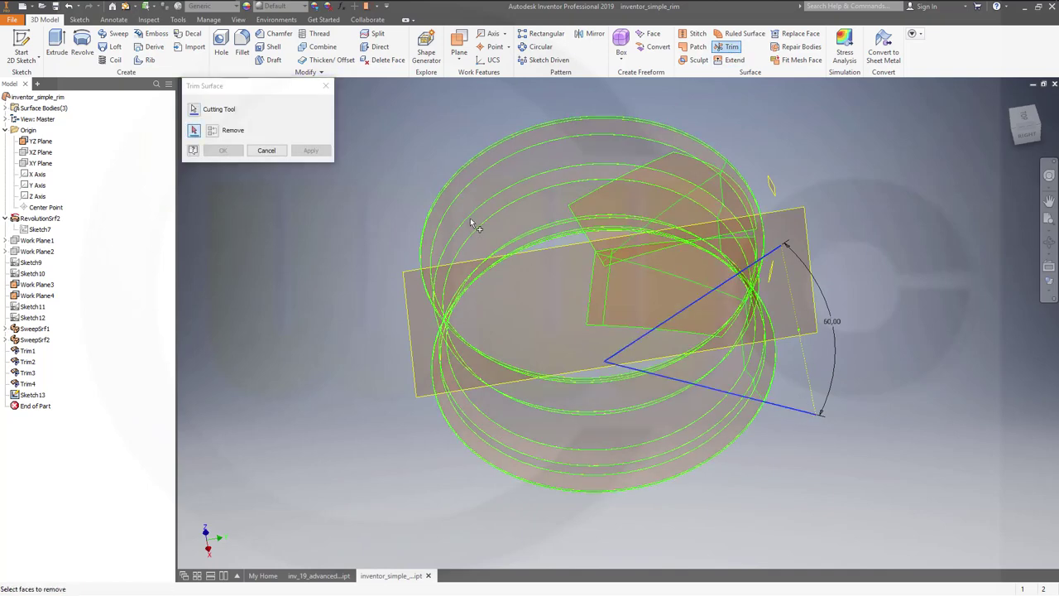
mouse_move(473, 224)
middle_mouse_down()
mouse_move(486, 273)
mouse_move(529, 338)
middle_mouse_up()
left_click(660, 327)
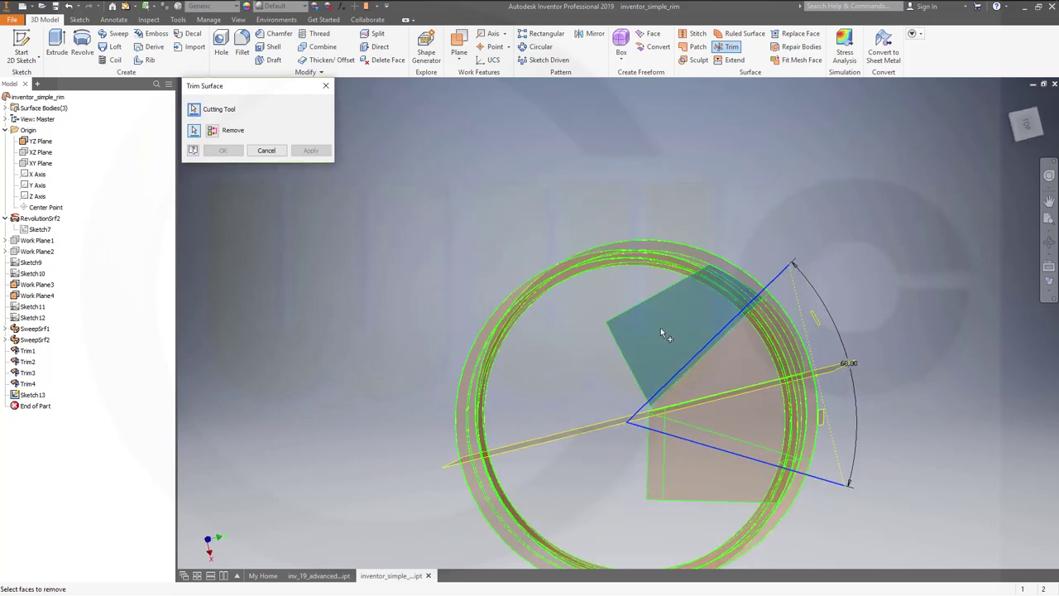
left_click(311, 150)
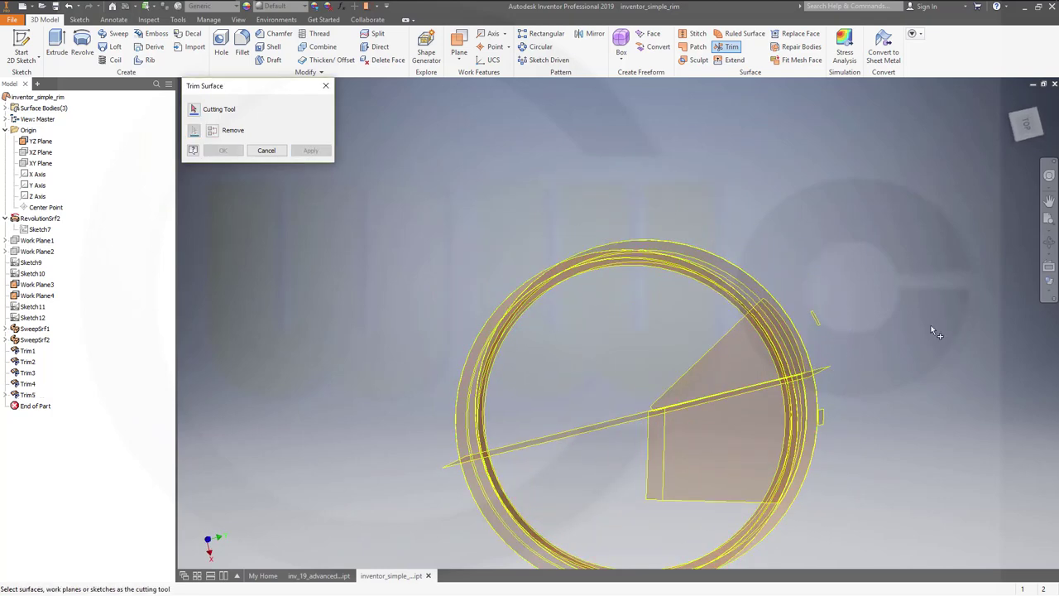
left_click(266, 150)
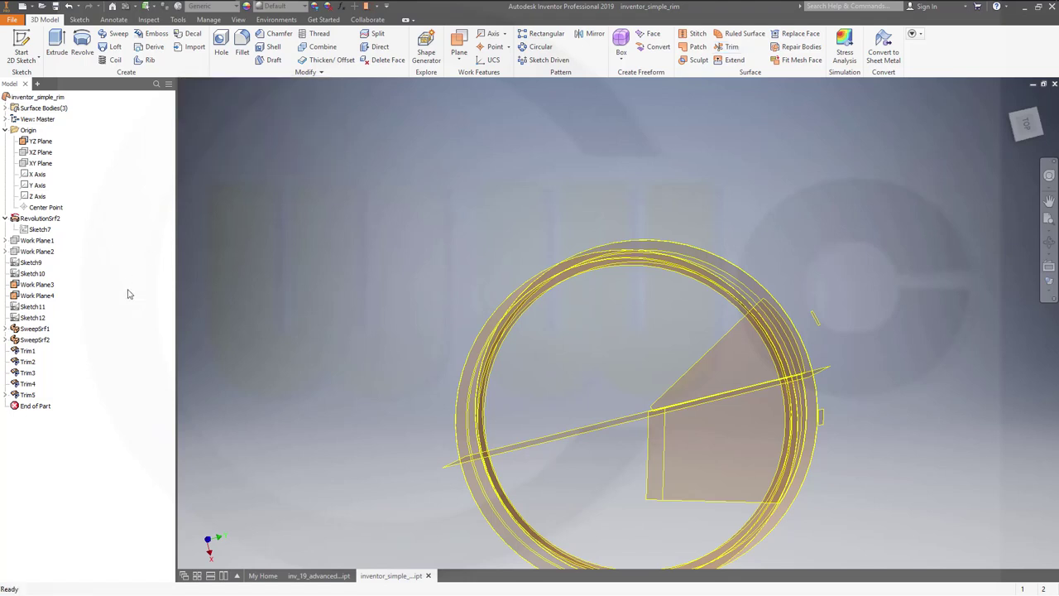
Share Sketch13 from under Trim5 so that it can be reused for another trim.
left_click(5, 395)
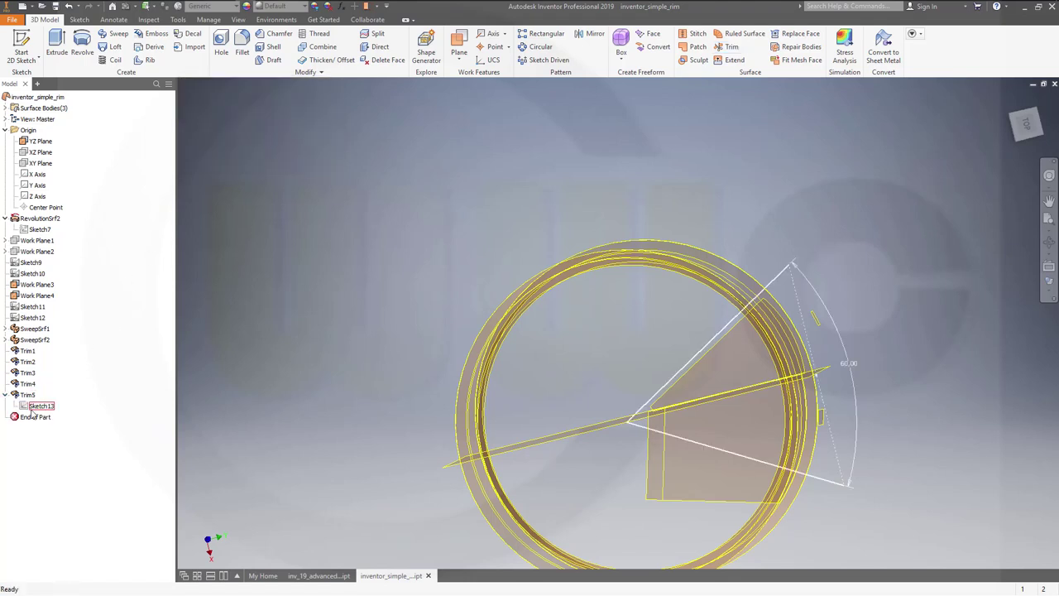
right_click(37, 407)
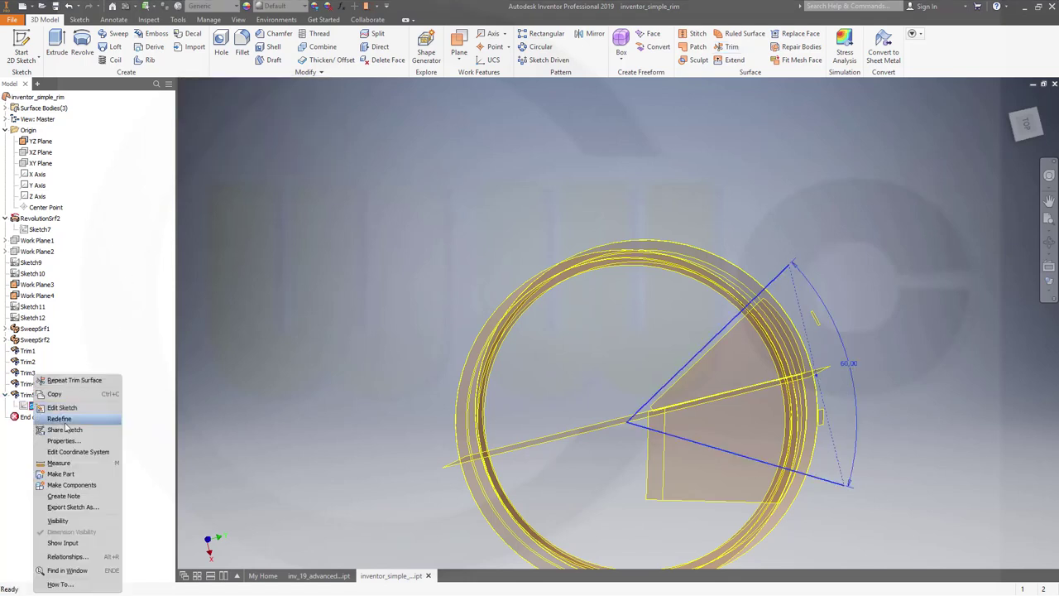
left_click(241, 349)
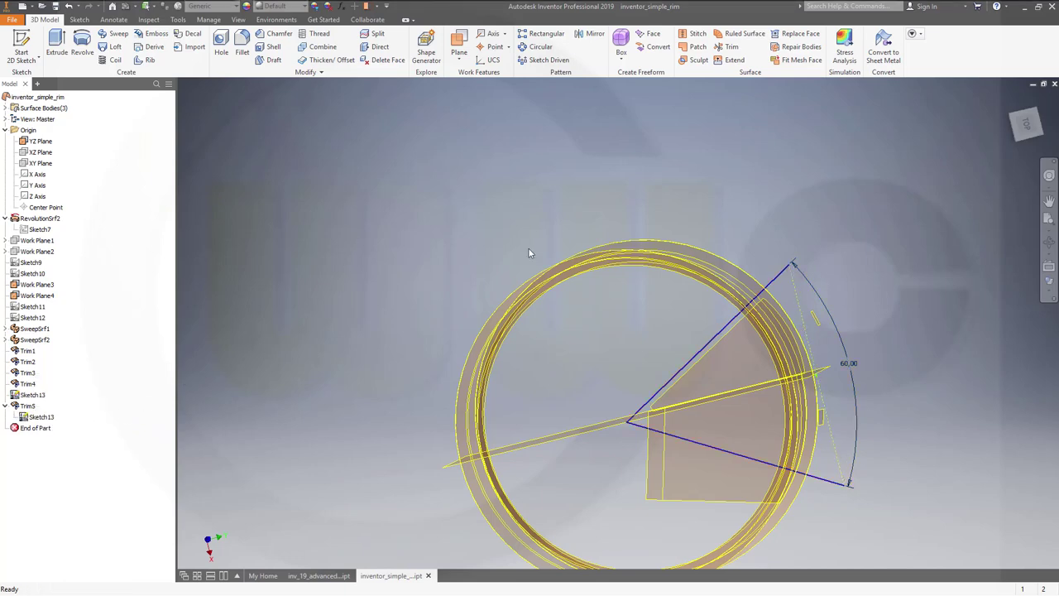
Trim the other swept surface with the shared sector sketch, removing the portion outside the sector's lower side.
middle_click_drag(899, 487, 811, 385, "shift")
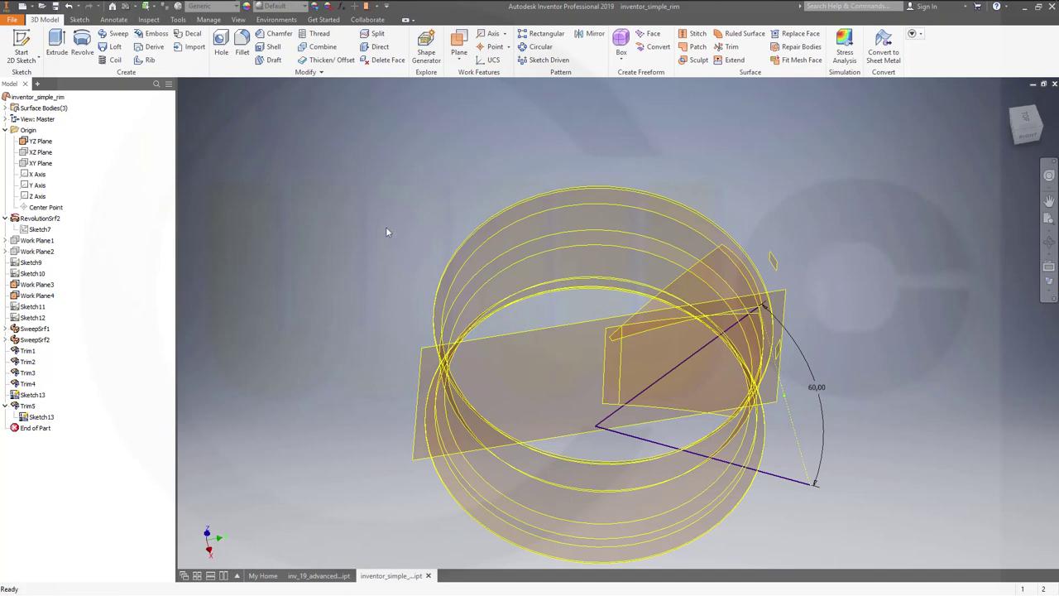
left_click(728, 46)
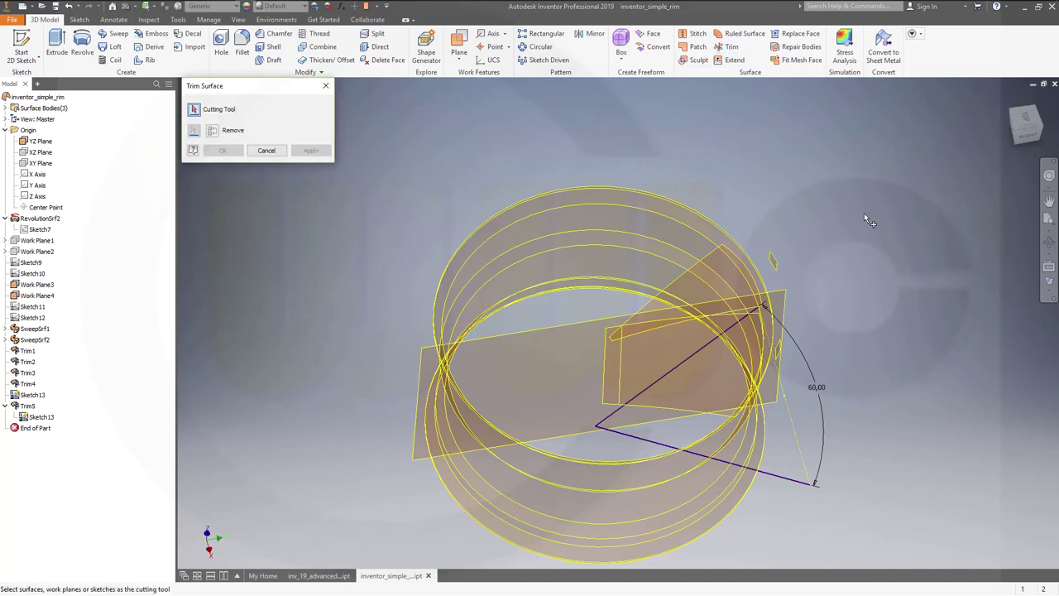
left_click(782, 480)
key("F5")
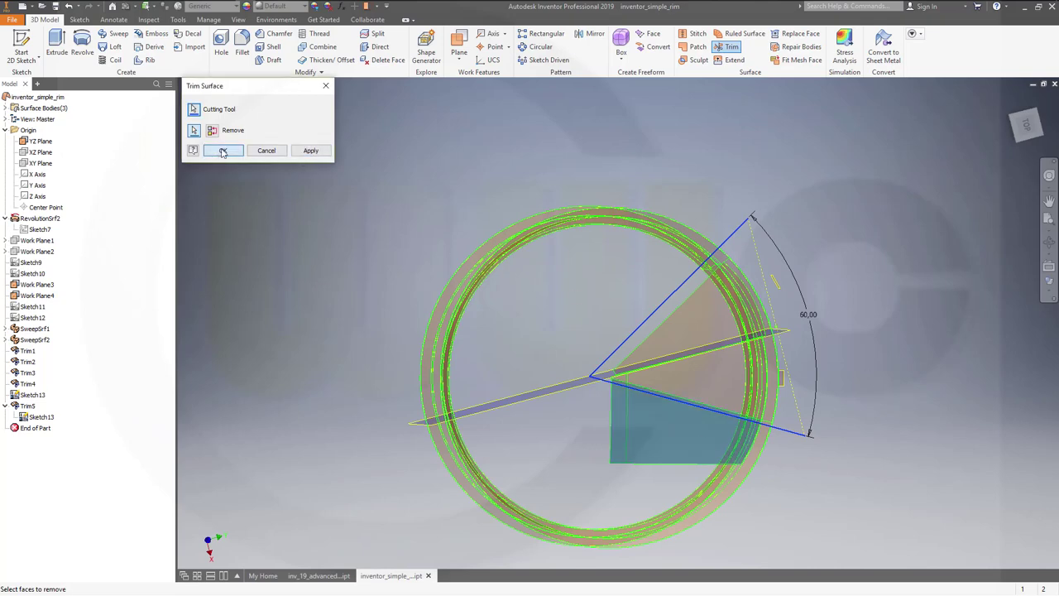
left_click(221, 150)
Turn off the visibility of the shared sector sketch, Sketch13.
middle_click_drag(877, 428, 813, 402, "shift")
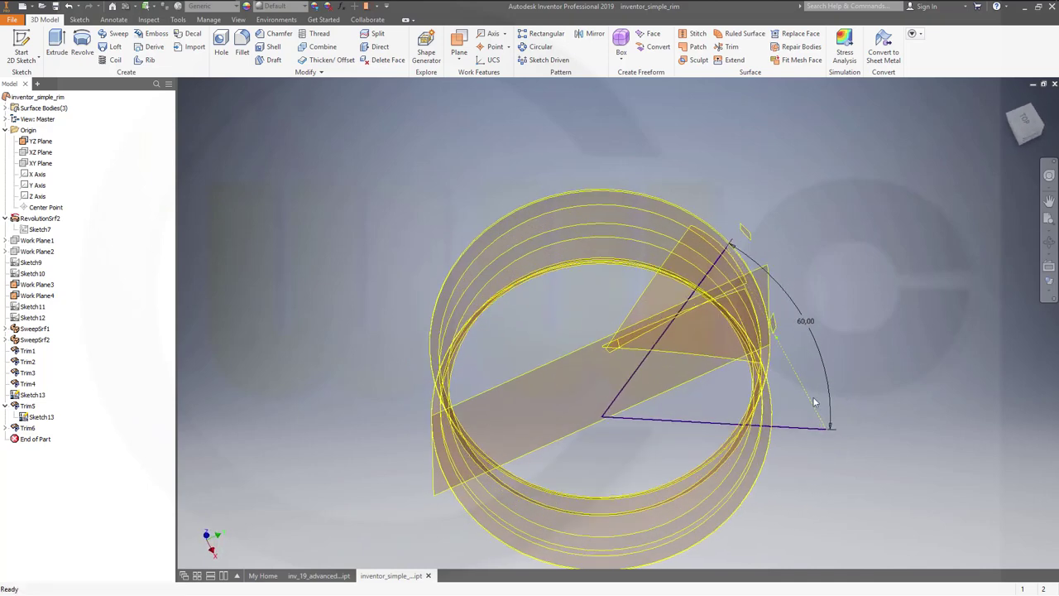
left_click(42, 416)
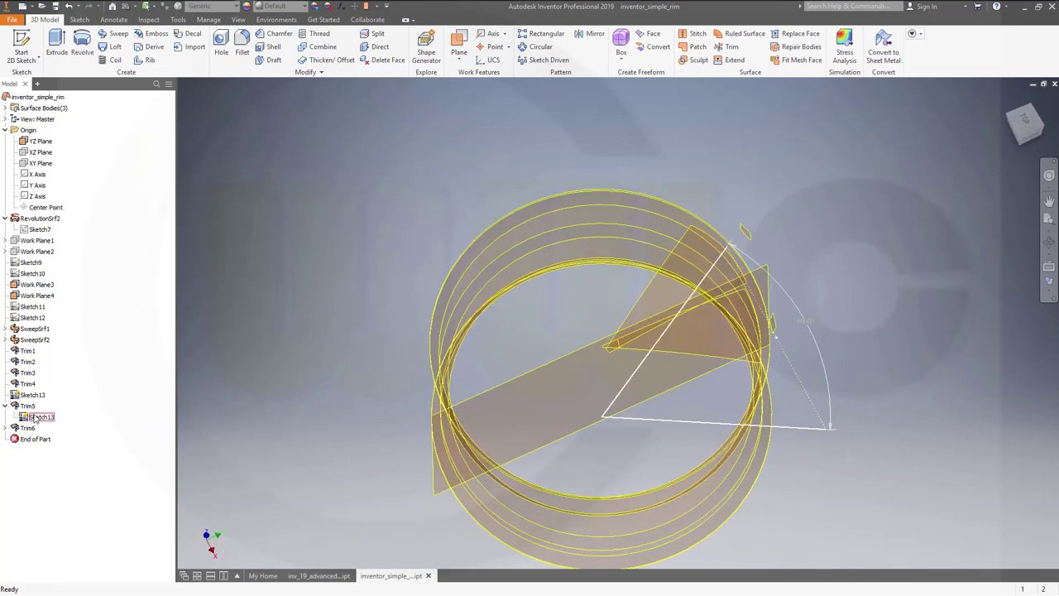
middle_click_drag(320, 342, 190, 401, "shift")
right_click(44, 418)
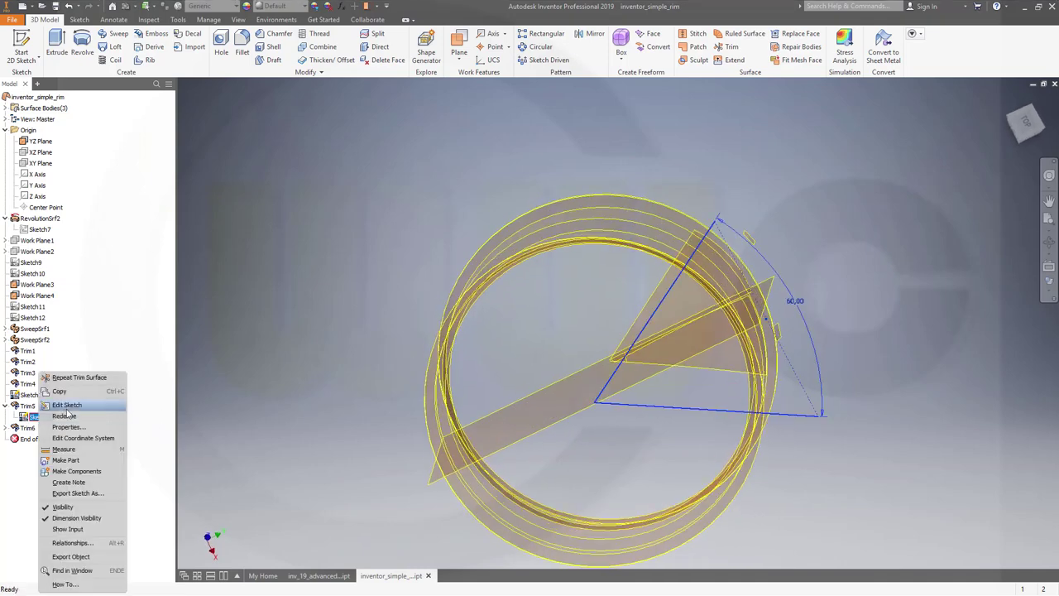
left_click(63, 506)
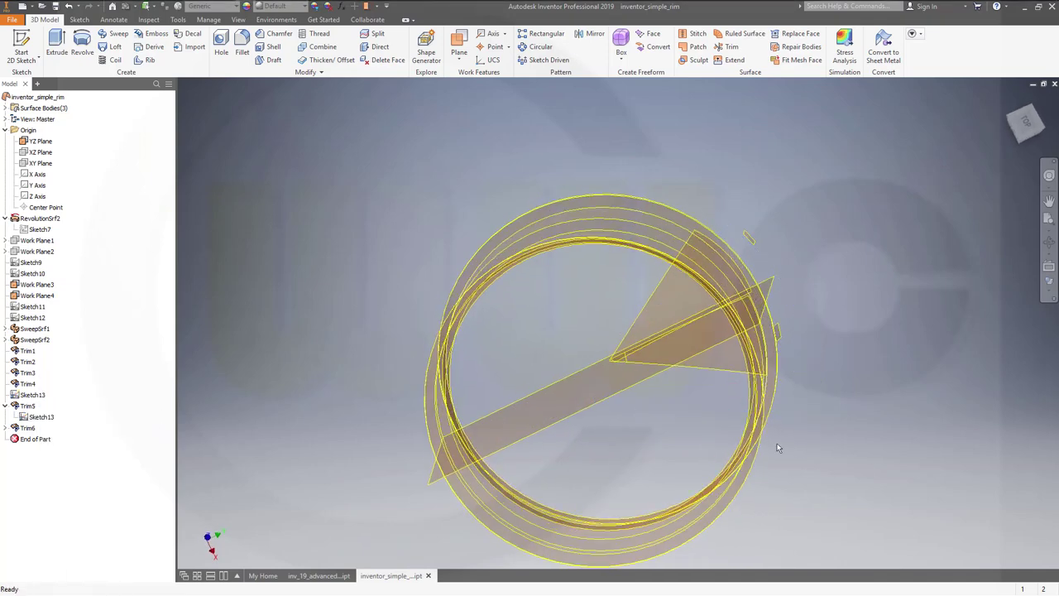
Start a sketch on the XY Plane and draw a circle of 10 mm diameter centred on the origin.
middle_click_drag(855, 470, 784, 468, "shift")
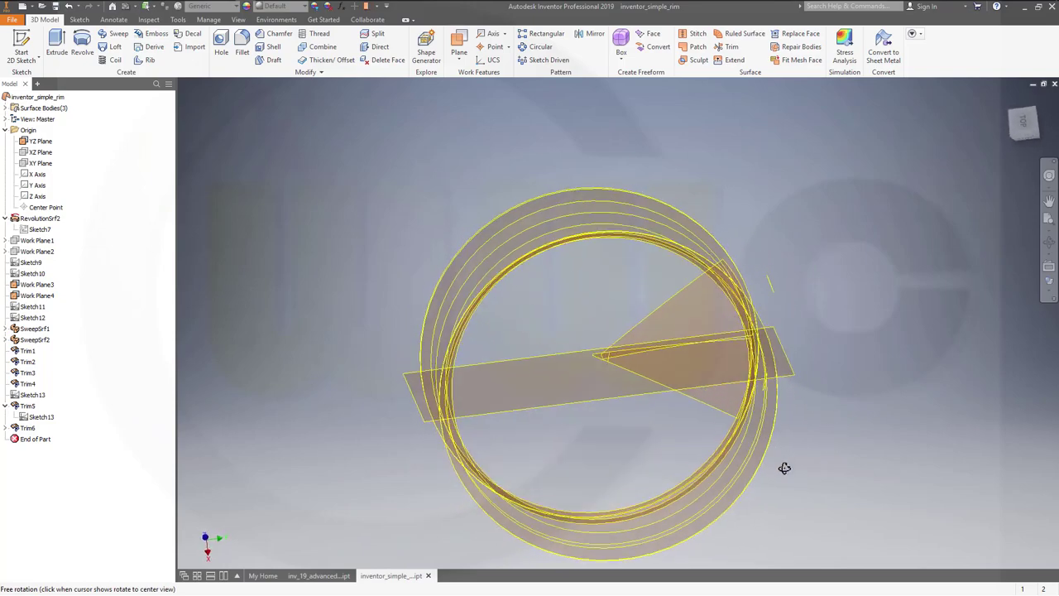
left_click(41, 164)
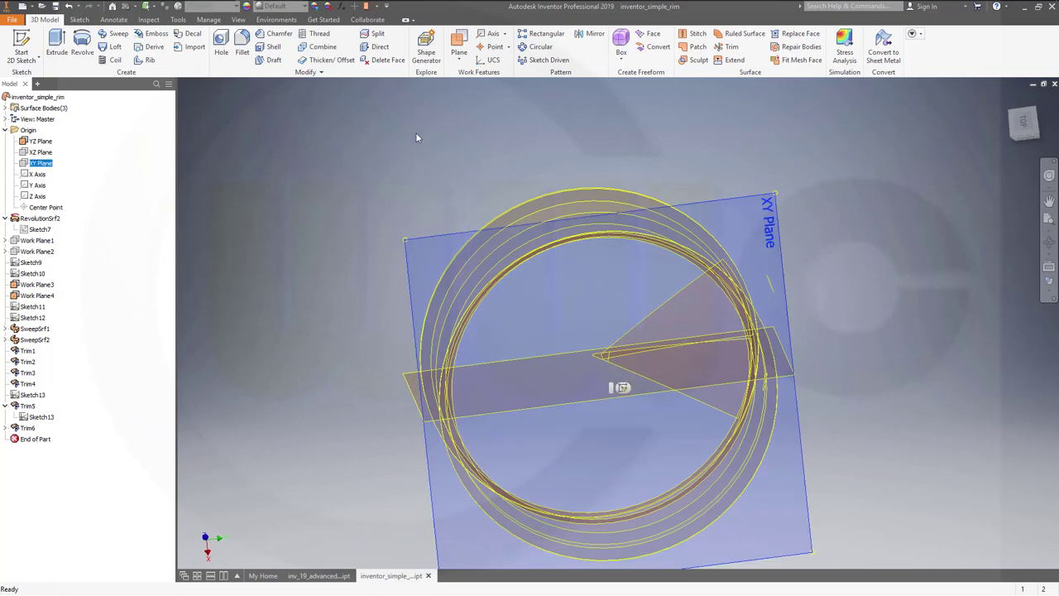
left_click(22, 43)
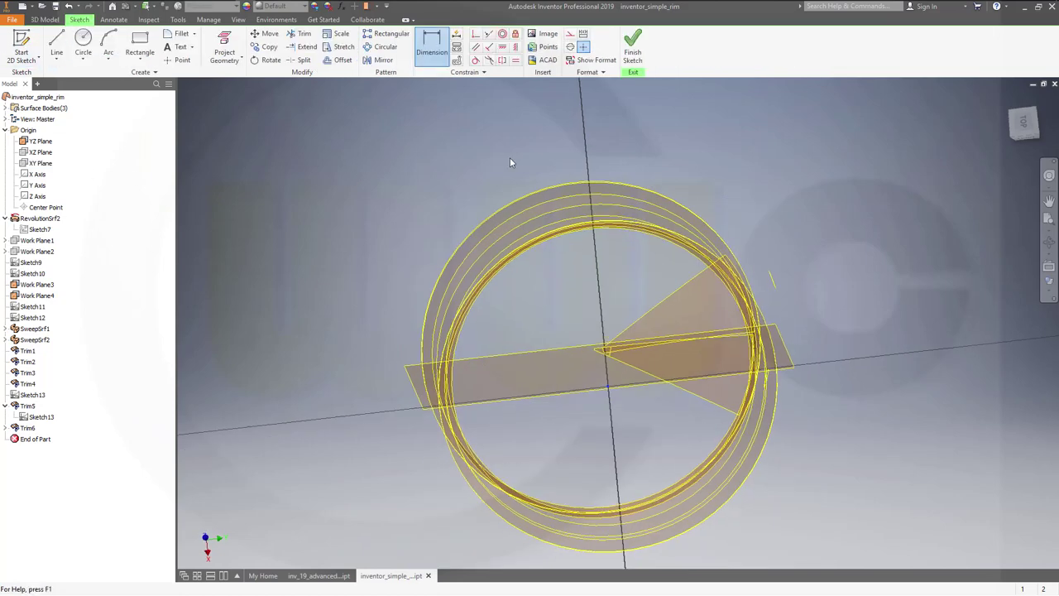
key("c")
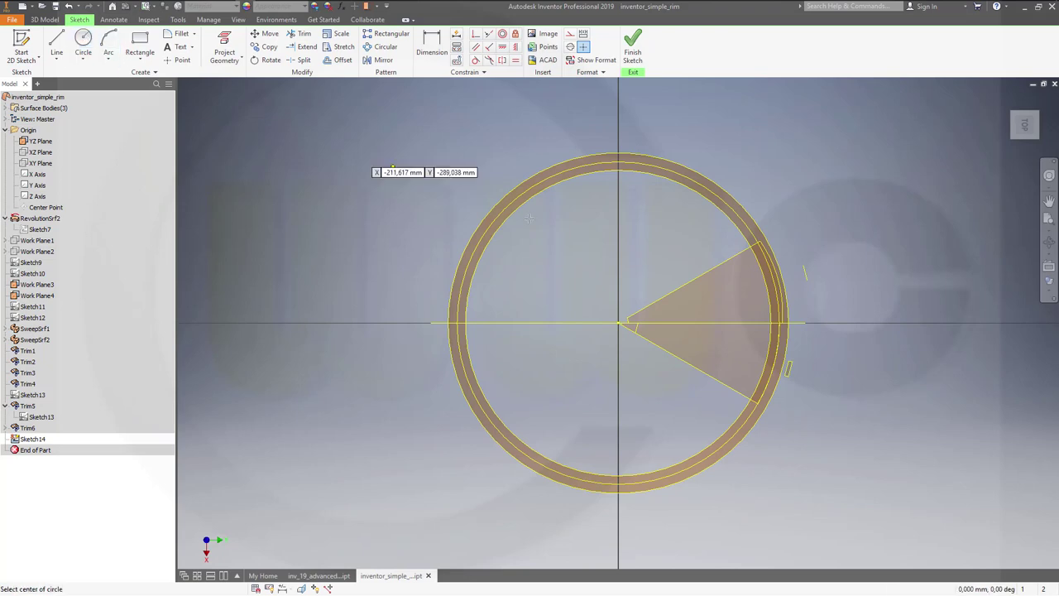
left_click(619, 322)
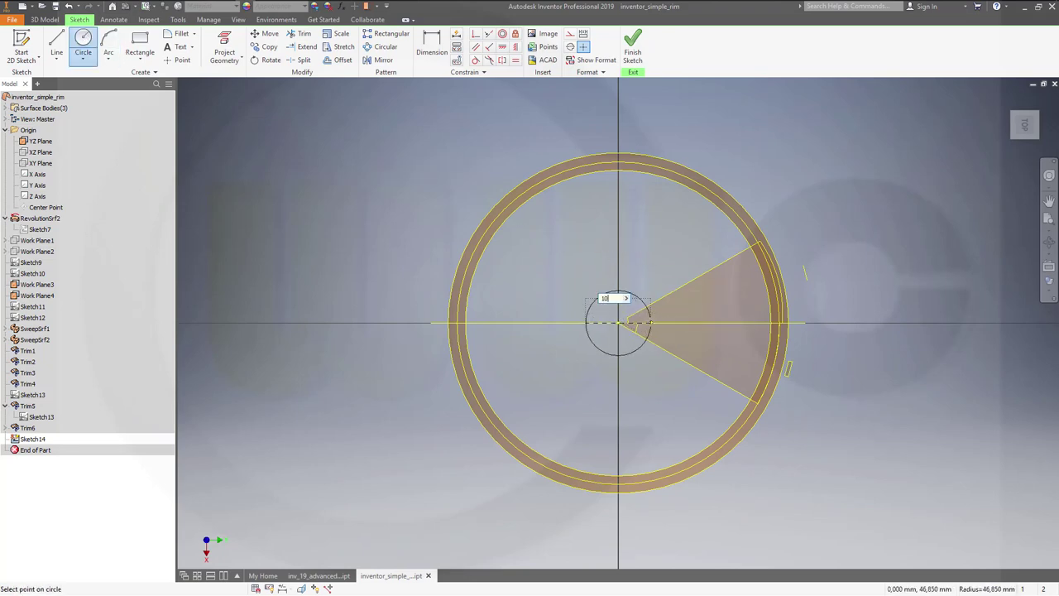
key("Escape")
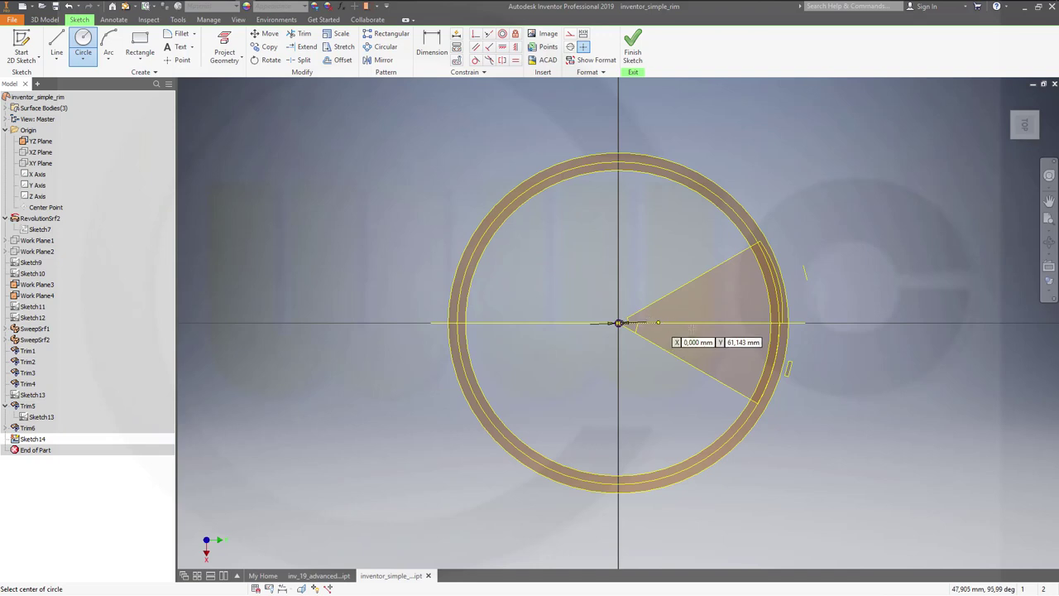
key("Escape")
Set the centre circle's diameter to 100 mm and finish the sketch.
scroll(637, 348, "down", 2)
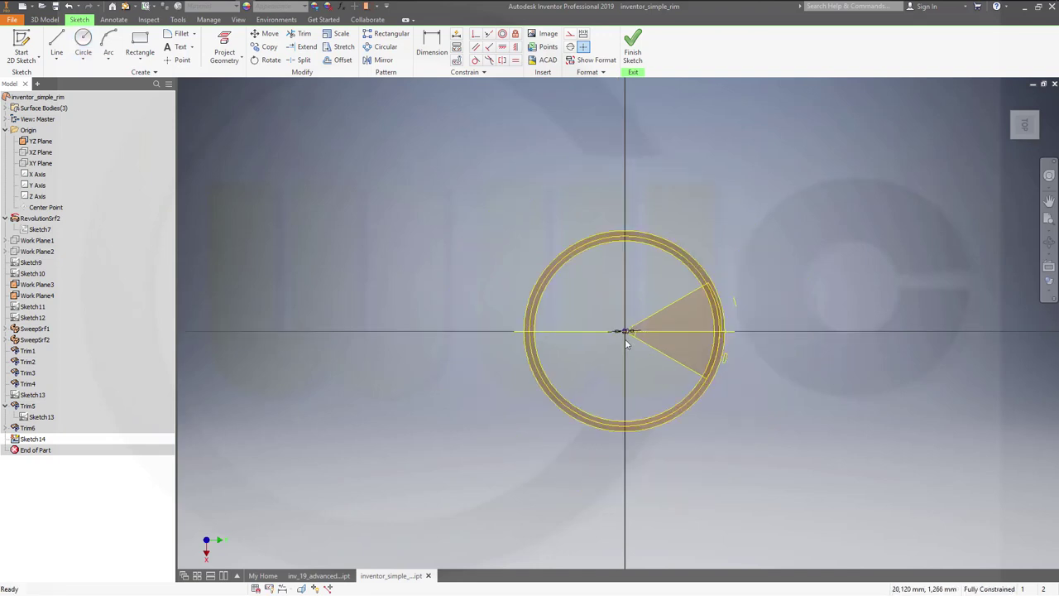
scroll(641, 315, "up", 6)
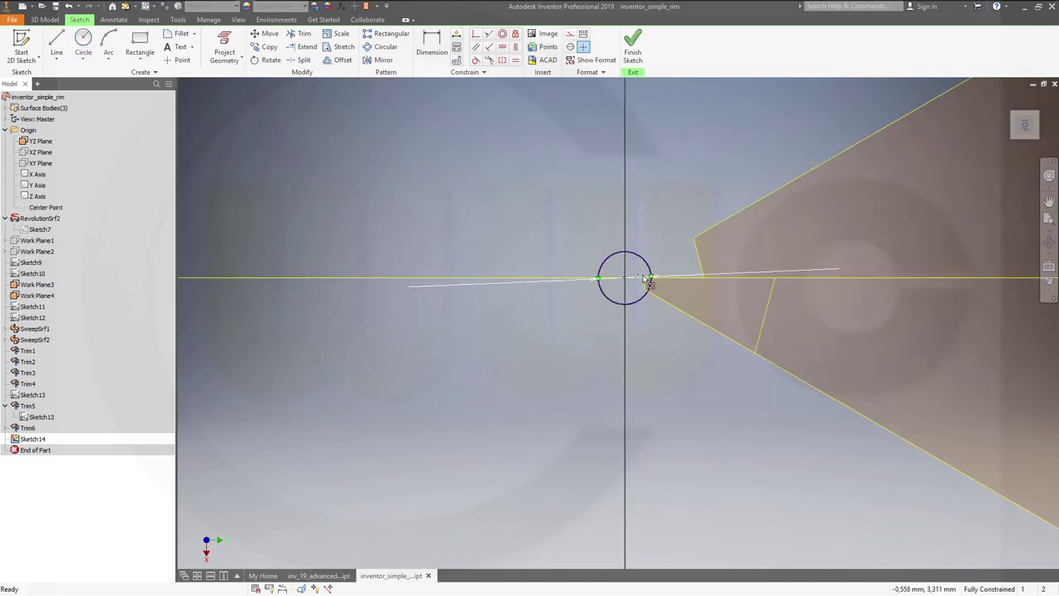
double_click(646, 280)
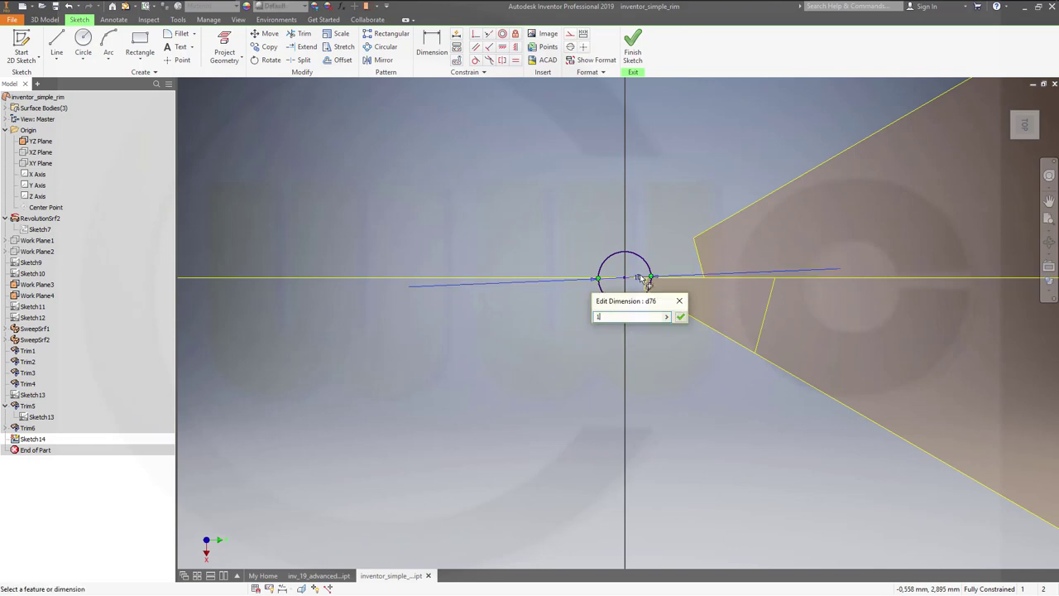
key("Return")
scroll(645, 275, "down", 4)
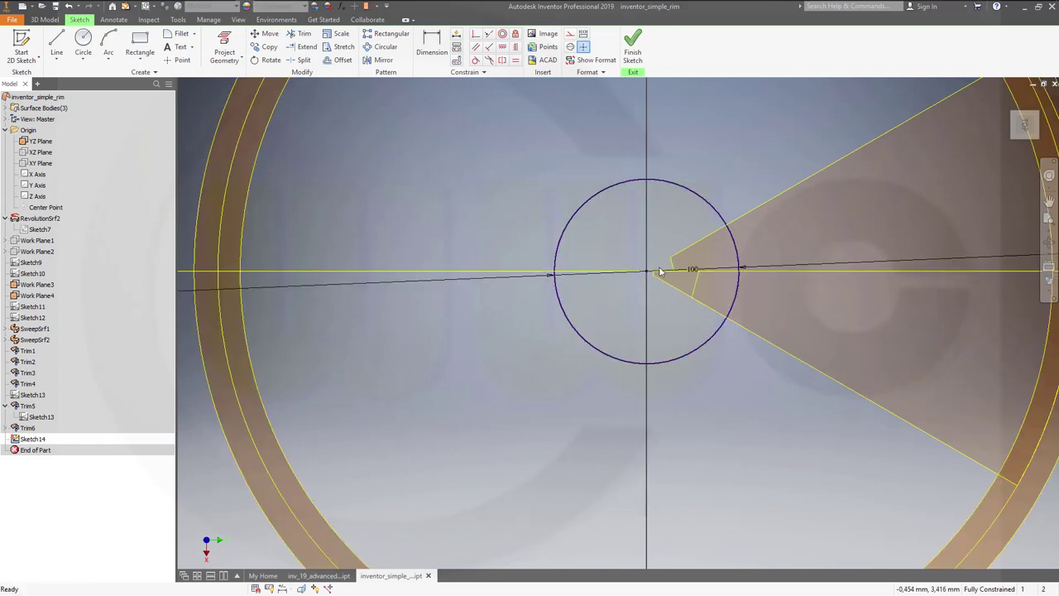
left_click(632, 45)
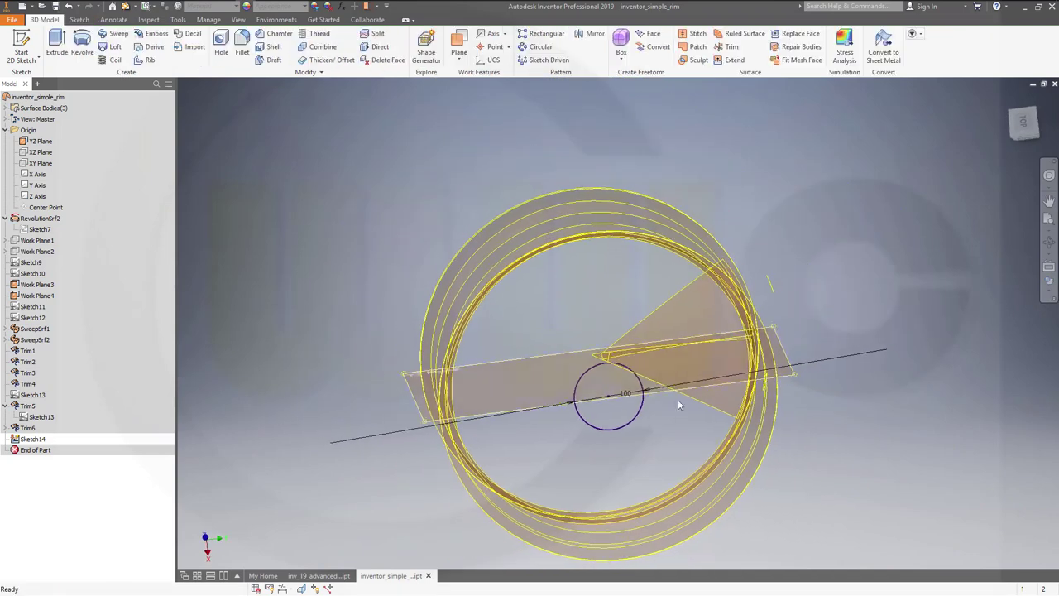
Trim one of the spoke surfaces with the 100 mm circle sketch, removing its inner tip near the rim centre.
left_click(730, 46)
left_click(592, 429)
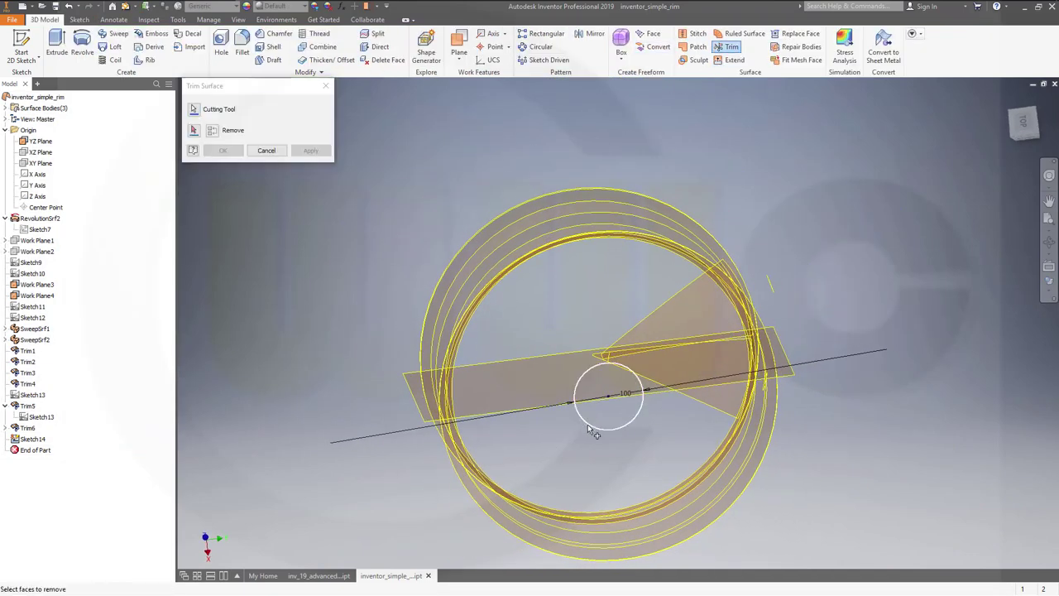
left_click(628, 357)
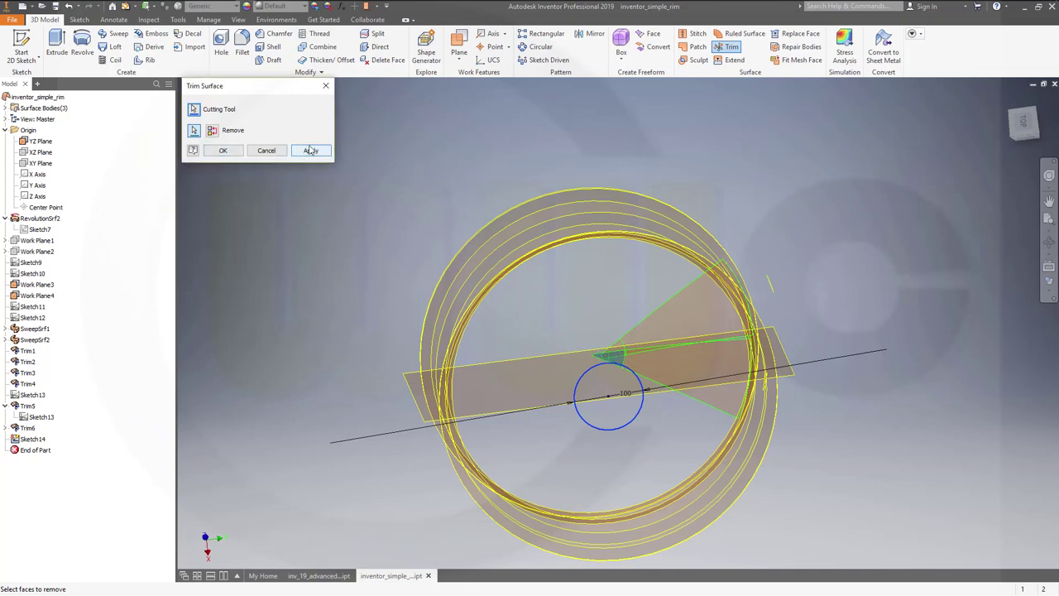
left_click(310, 150)
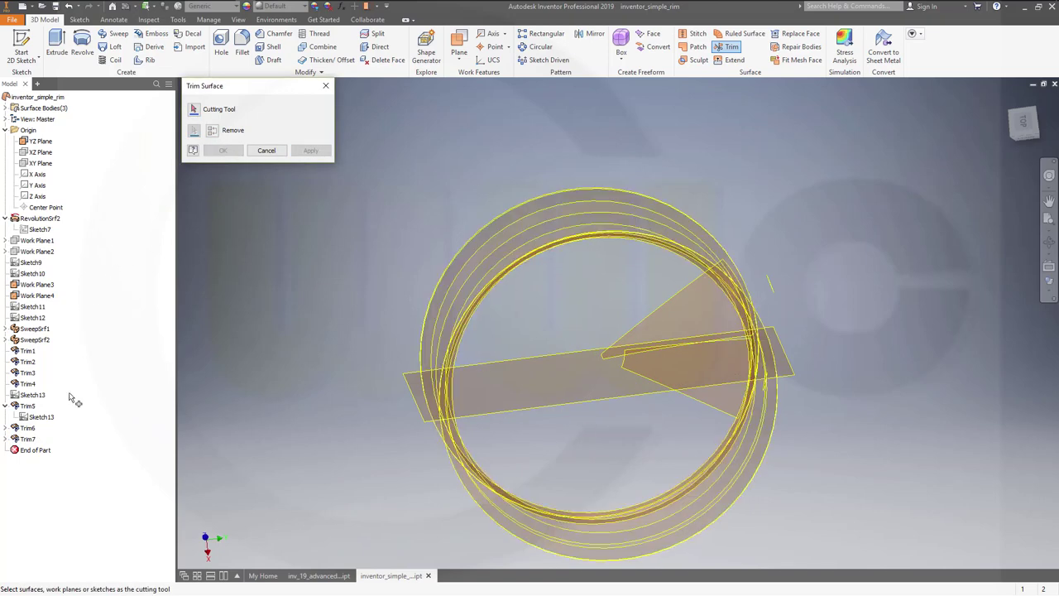
Share the 100 mm centre circle sketch used by the latest trim, Trim7, so it can be reused.
left_click(5, 439)
right_click(38, 454)
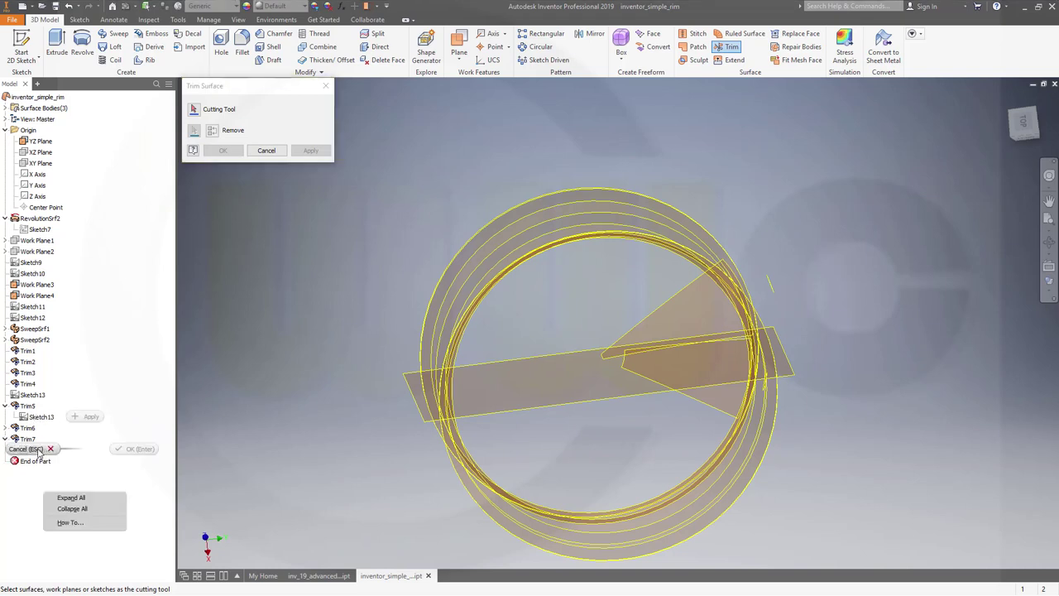
key("Escape")
right_click(37, 455)
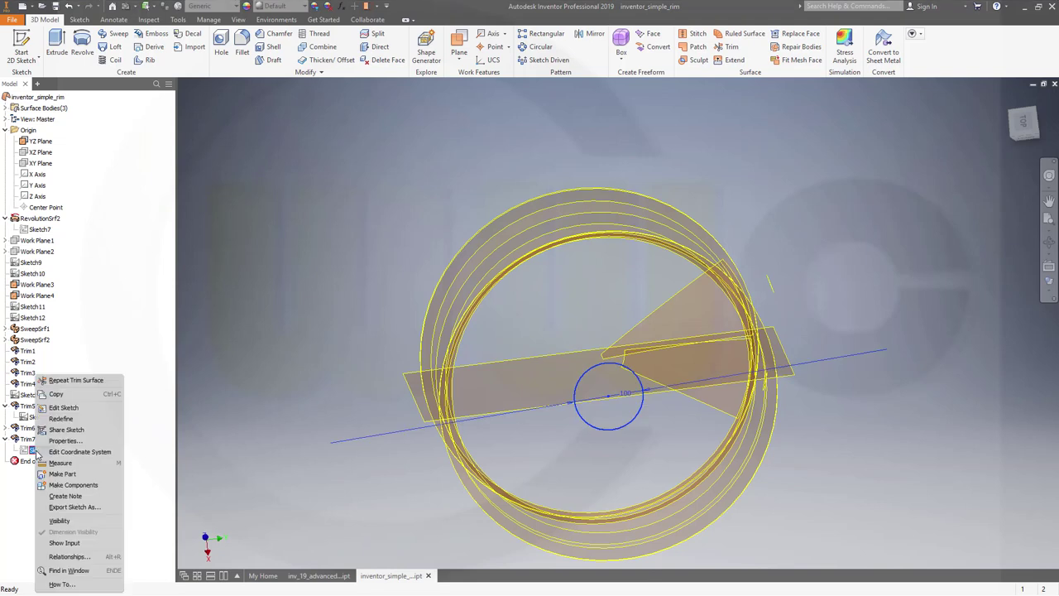
left_click(51, 430)
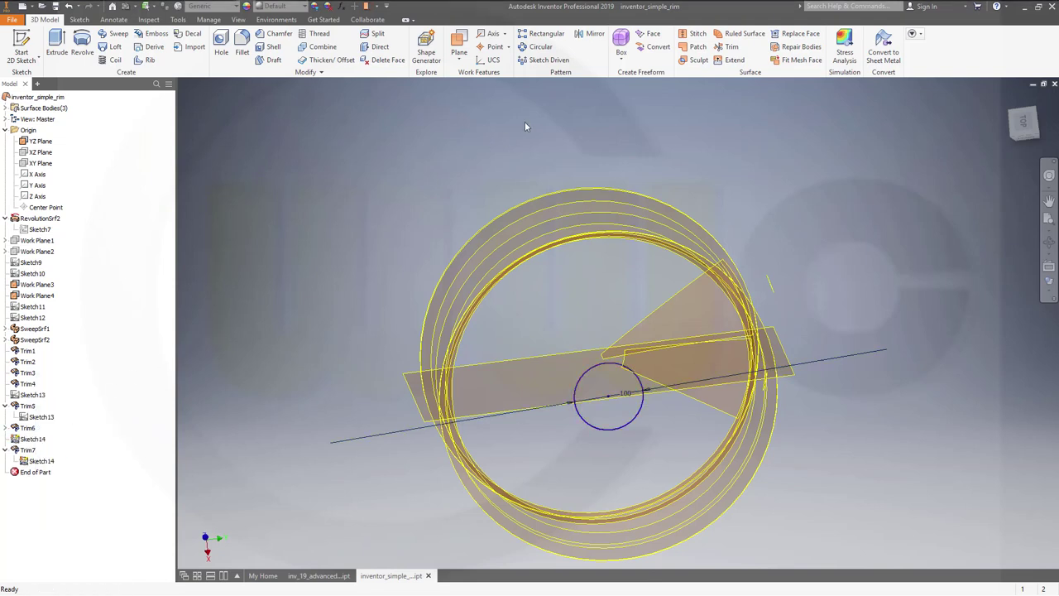
Trim the other spoke surface with the 100 mm circle sketch, removing its inner tip near the rim centre.
left_click(728, 46)
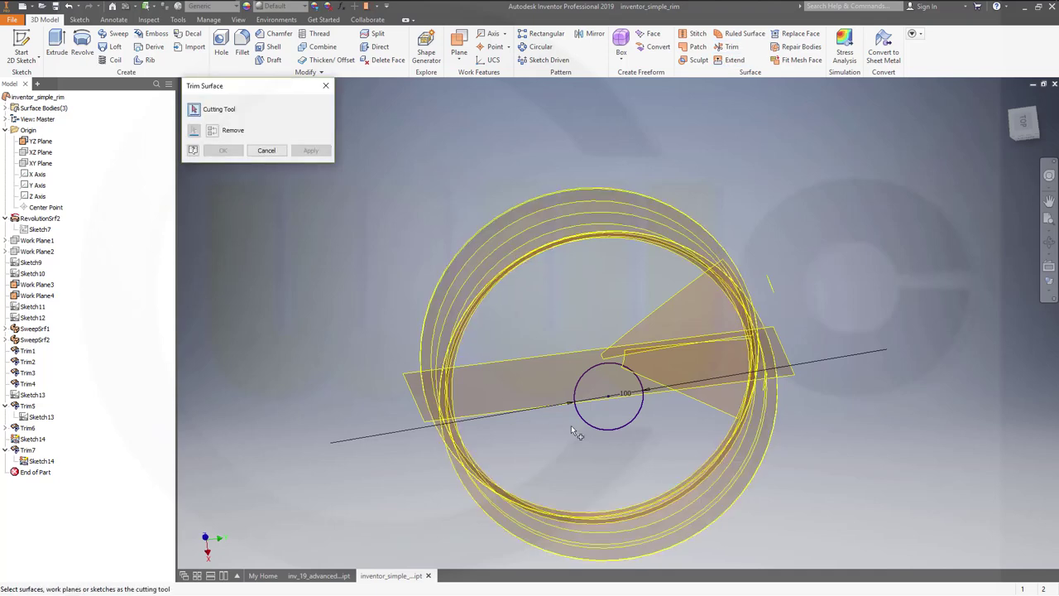
left_click(597, 434)
left_click(612, 357)
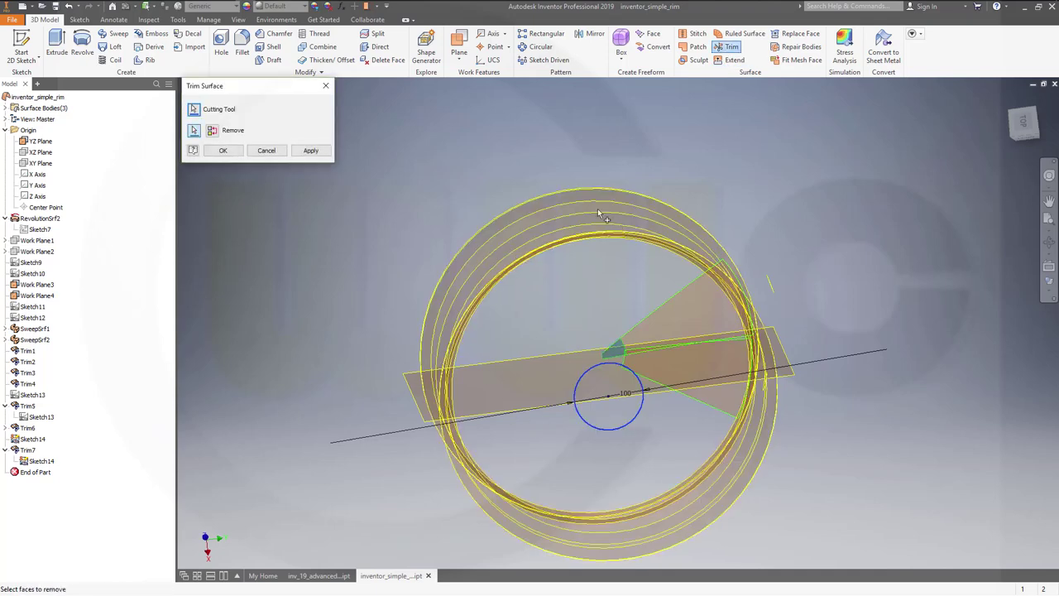
left_click(222, 150)
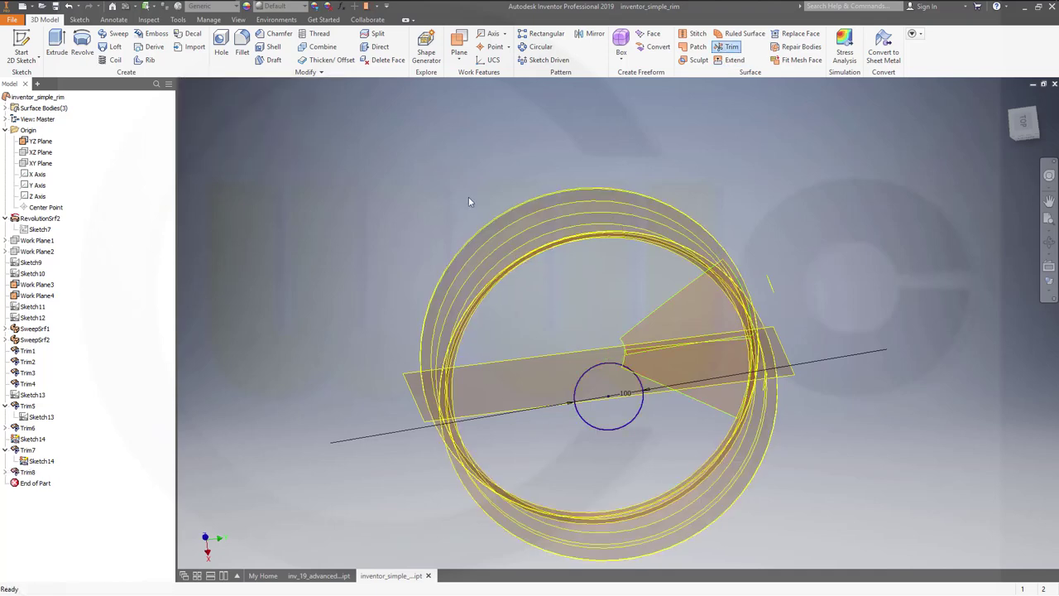
Turn off the visibility of the YZ Plane.
middle_click_drag(507, 219, 566, 248, "shift")
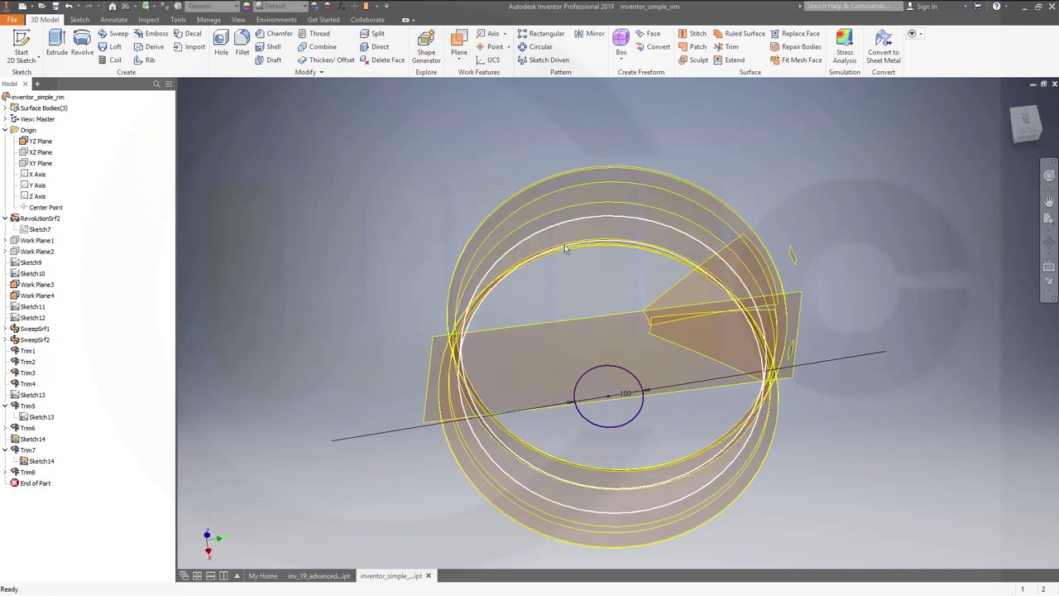
right_click(566, 323)
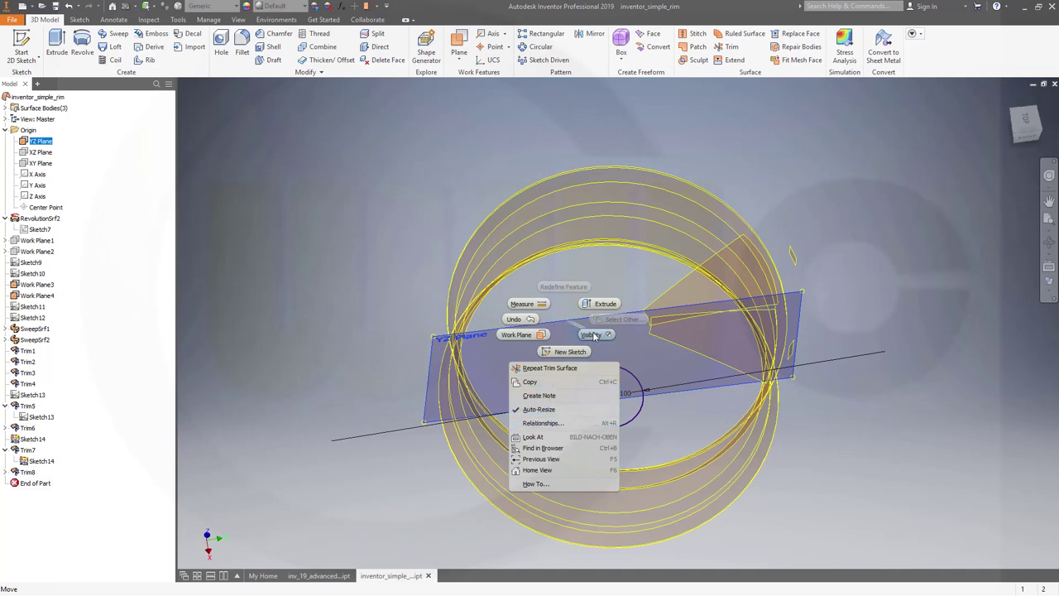
left_click(593, 335)
middle_click_drag(888, 314, 752, 346, "shift")
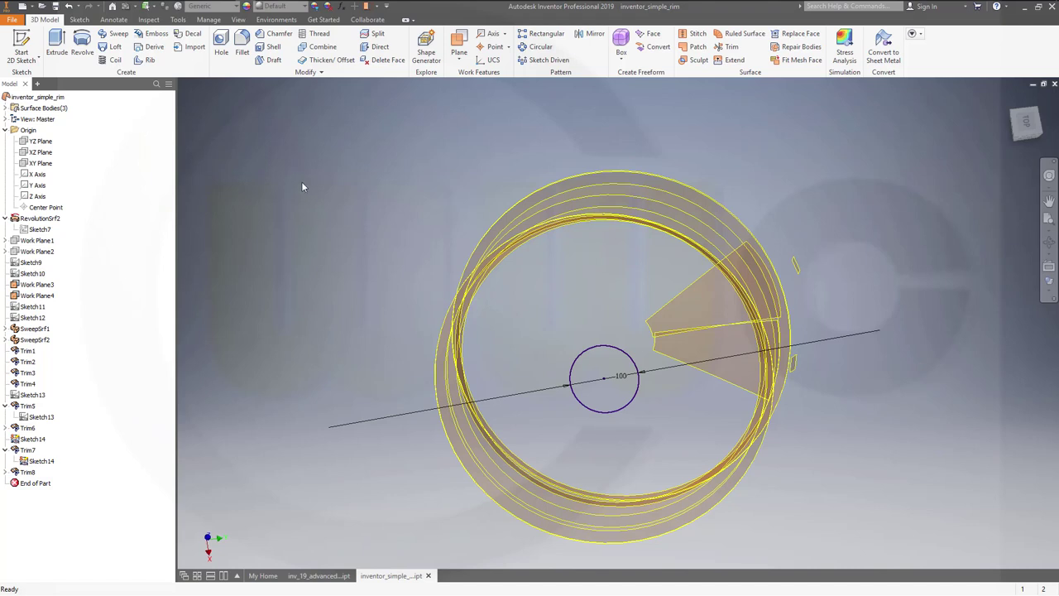
Sketch a line about 288 mm long on the XY Plane, from the origin along the Y axis past the rim, and finish the sketch.
left_click(41, 163)
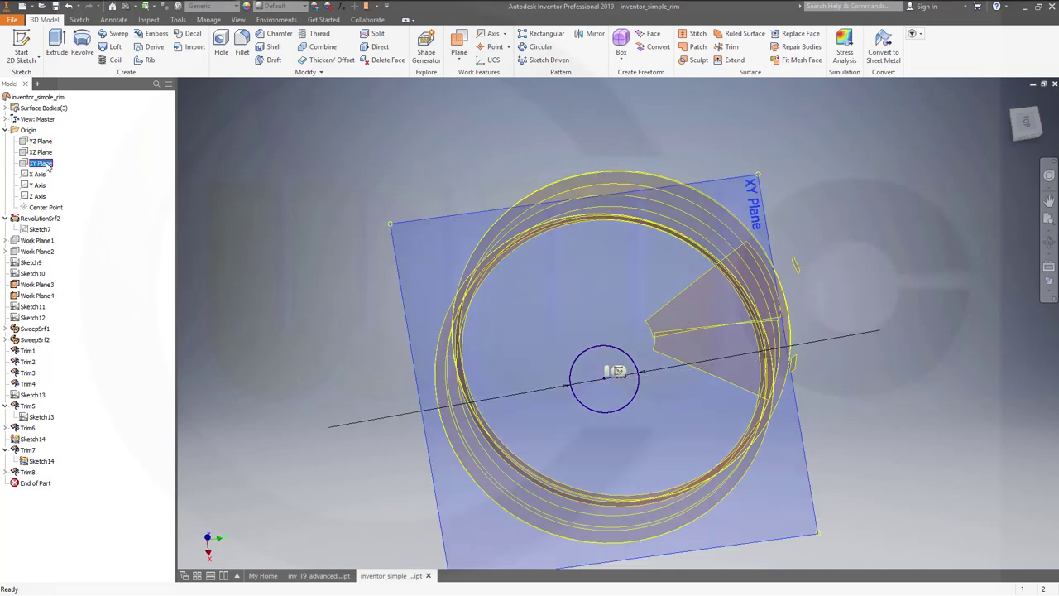
left_click(22, 46)
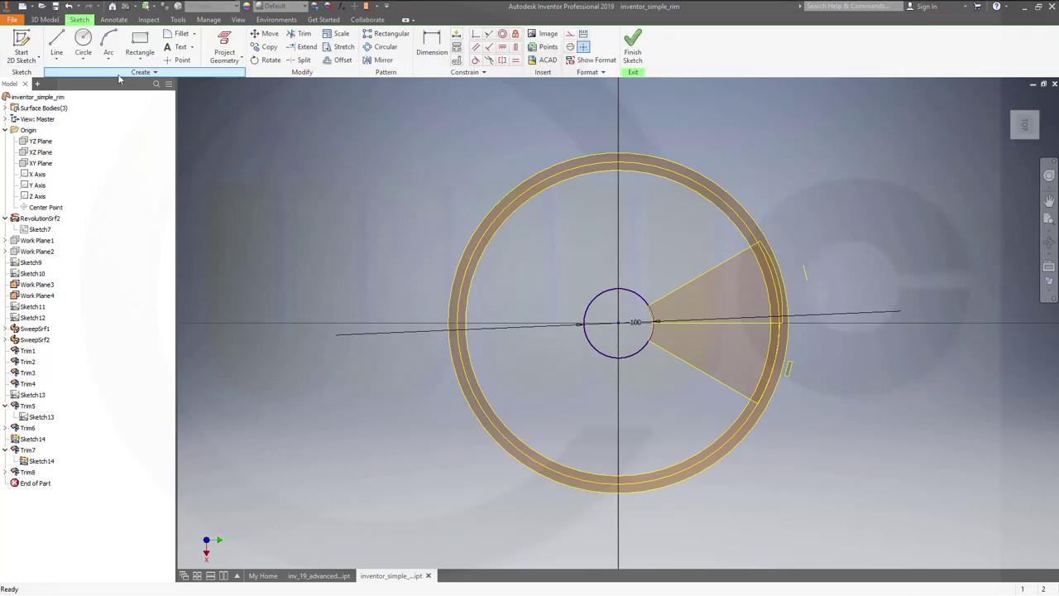
left_click(56, 46)
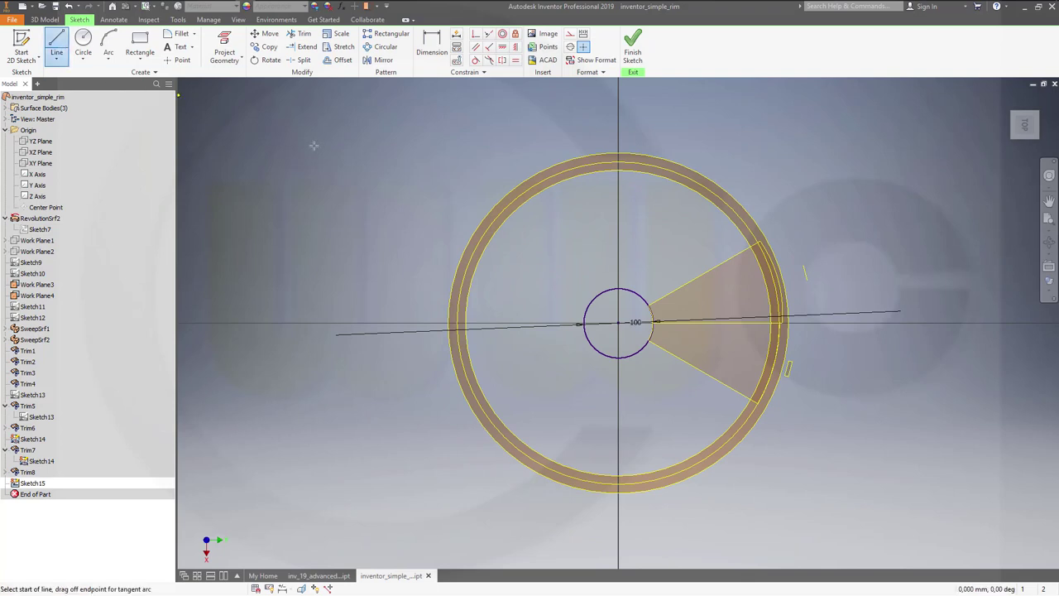
left_click(618, 322)
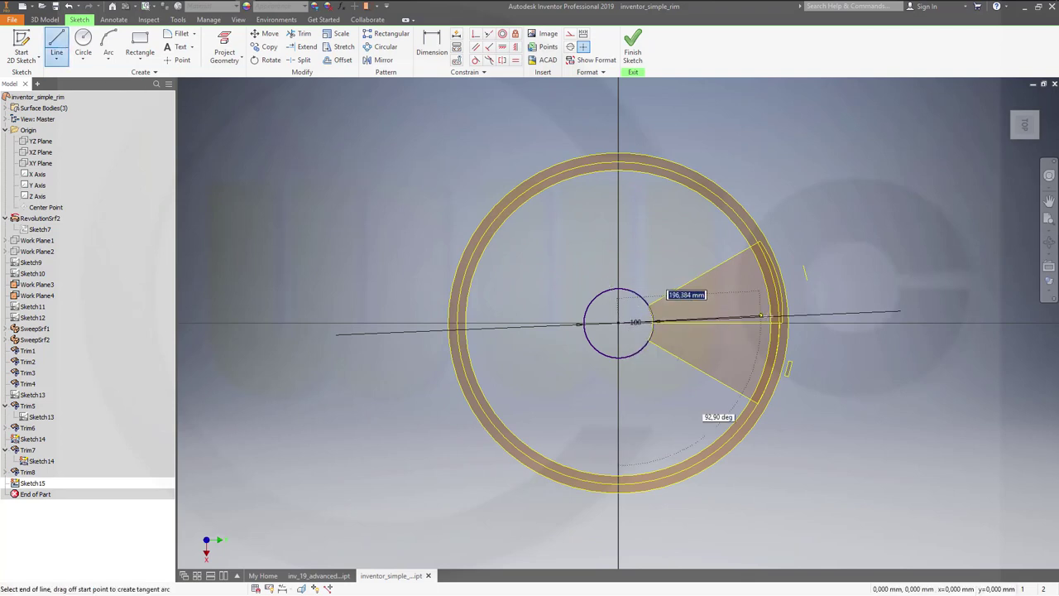
left_click(818, 323)
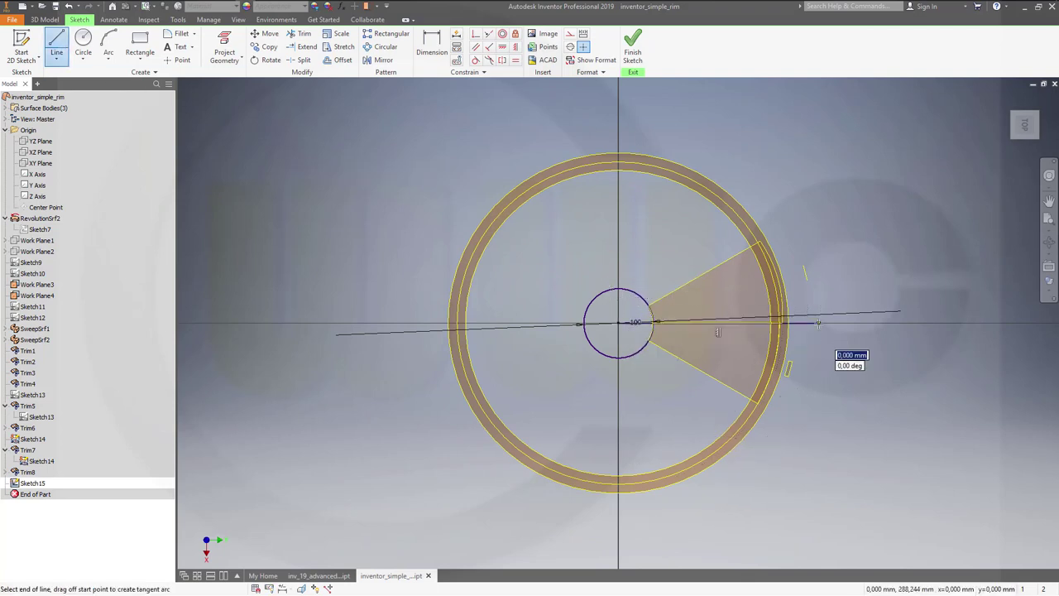
key("Escape")
left_click(629, 46)
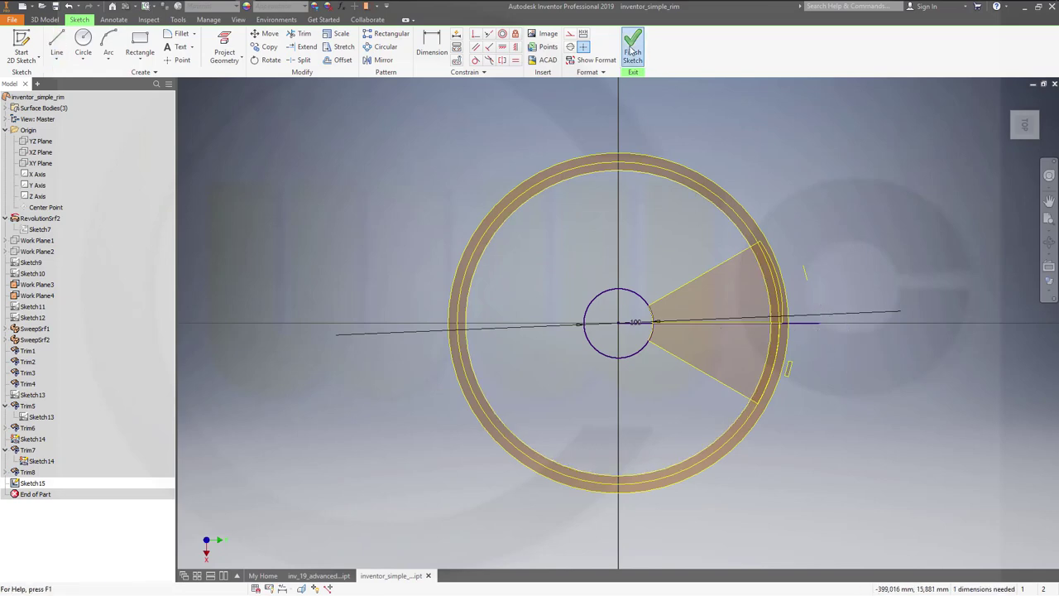
Extrude the new line upward as a surface, reaching above the rim's upper edge.
left_click(56, 43)
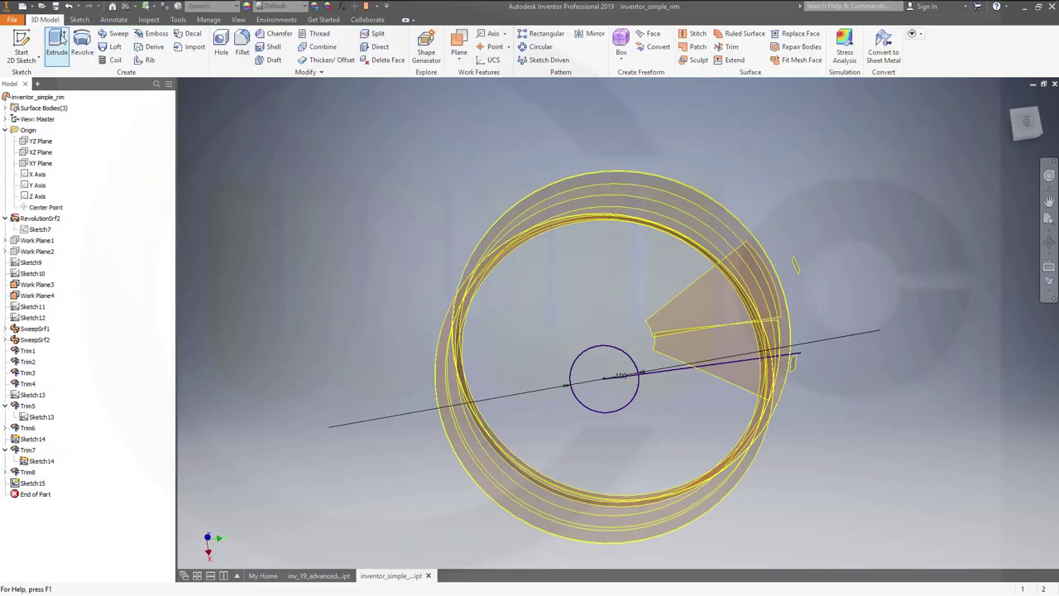
left_click(218, 180)
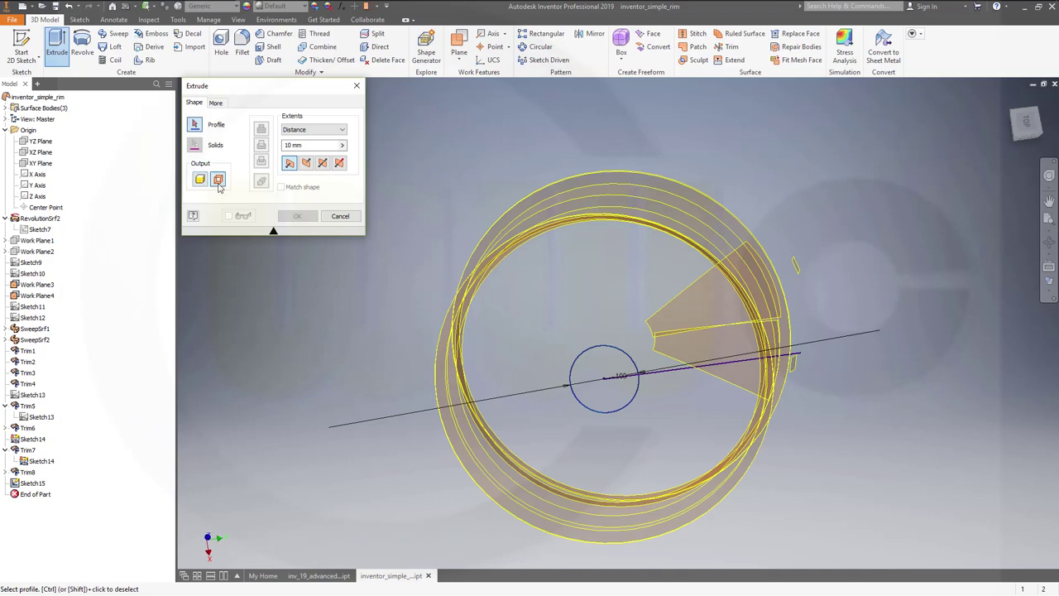
left_click(669, 378)
middle_click_drag(805, 411, 709, 348, "shift")
left_click_drag(702, 341, 707, 189)
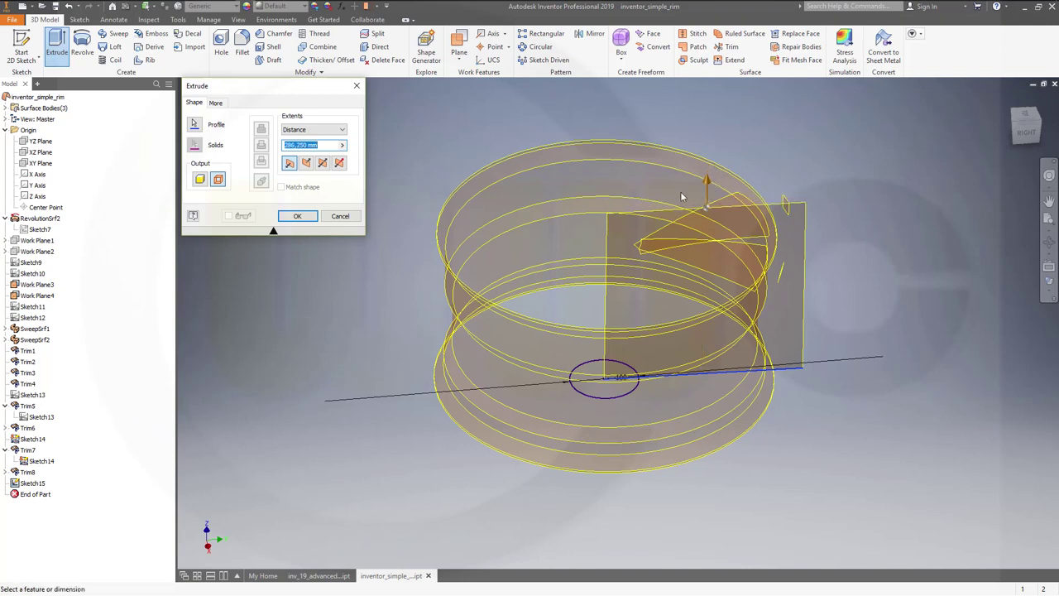
left_click(320, 145)
left_click_drag(320, 146, 247, 147)
key("Return")
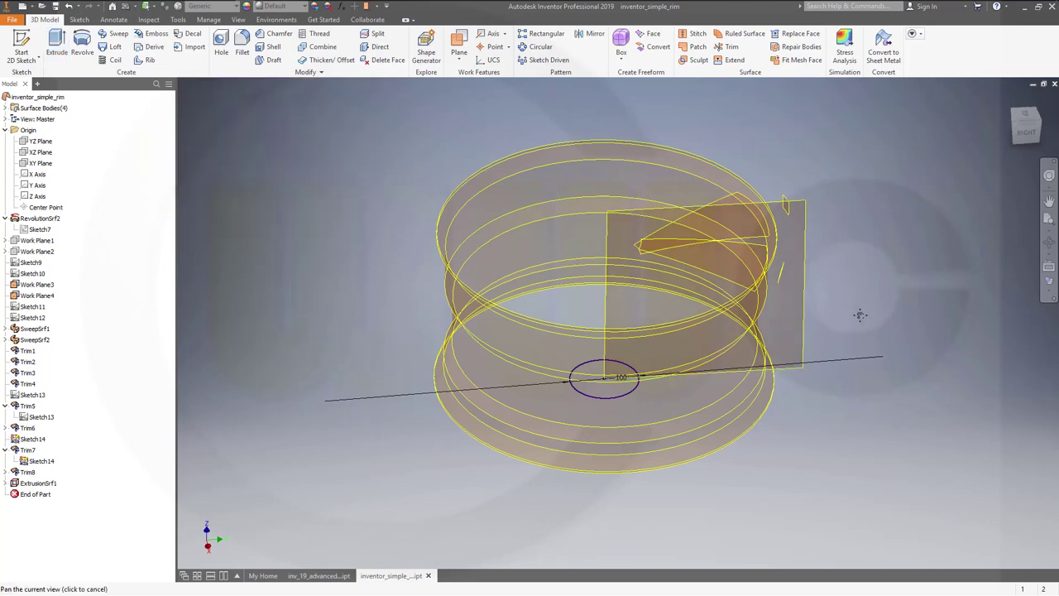
Start a sketch on the YZ Plane and draw a horizontal line through the rim's lower half, crossing both vertical edges of the extruded surface.
middle_click_drag(858, 310, 821, 315)
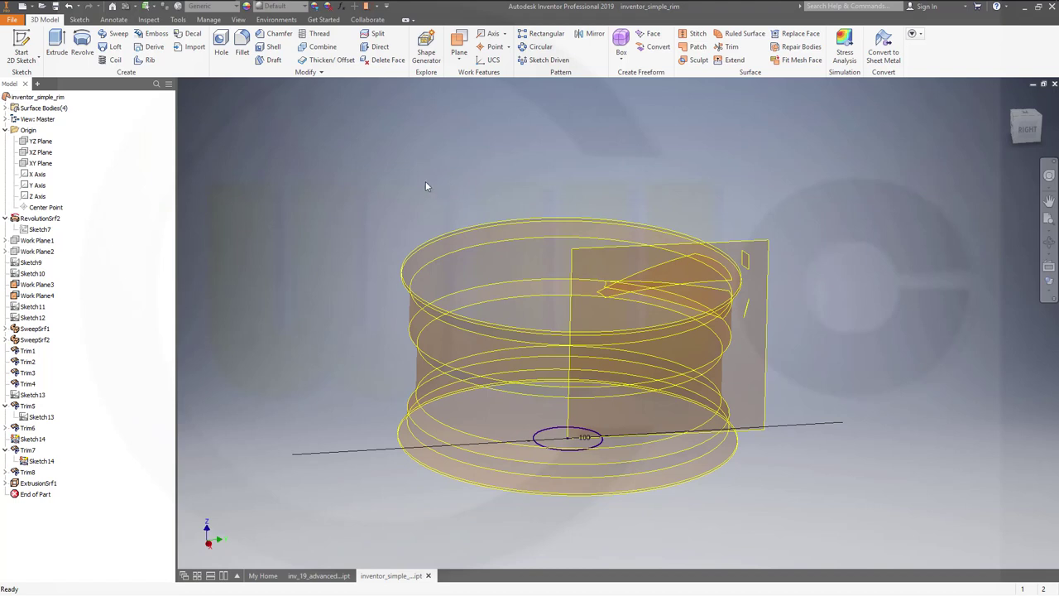
left_click(41, 142)
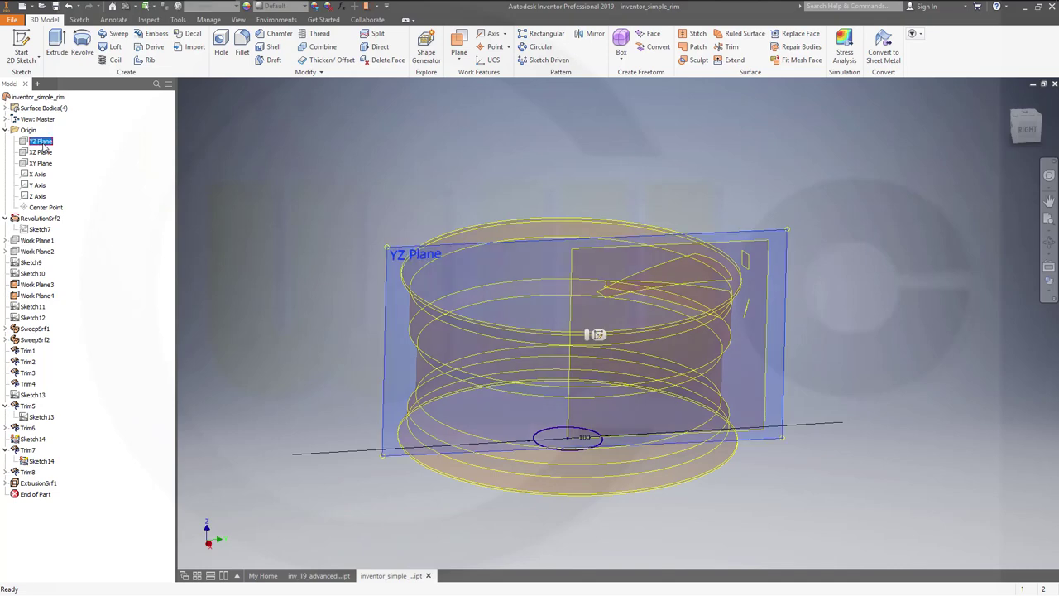
left_click(22, 46)
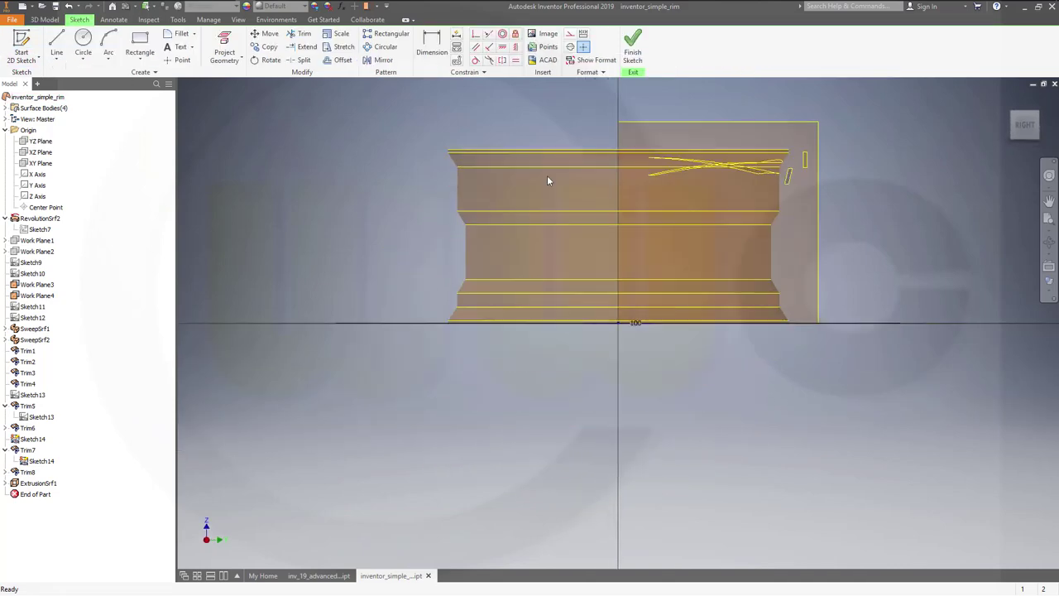
mouse_move(903, 230)
middle_mouse_down()
mouse_move(862, 295)
mouse_move(817, 333)
middle_mouse_up()
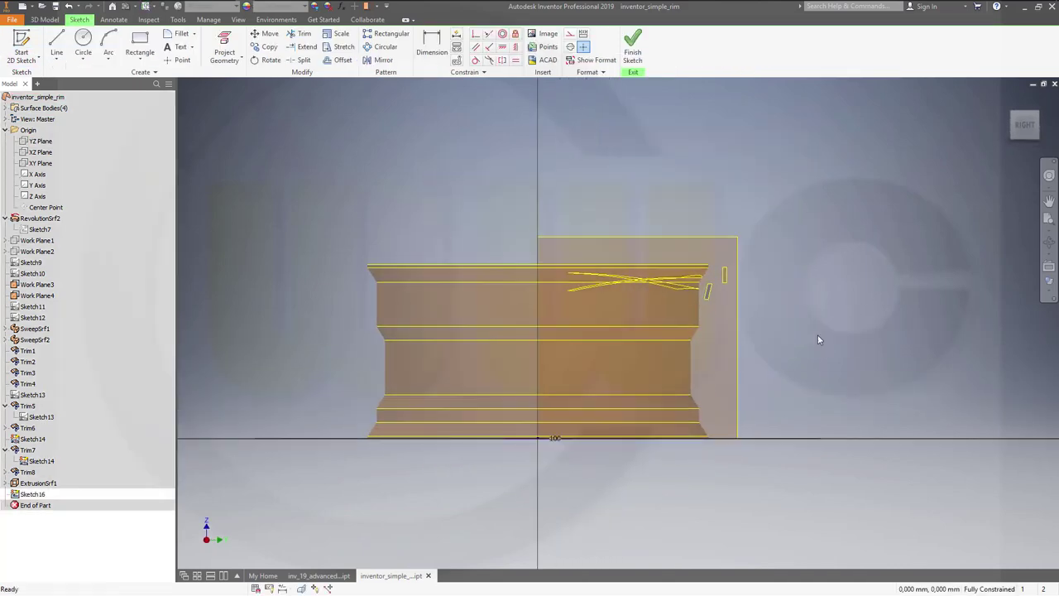
left_click(56, 42)
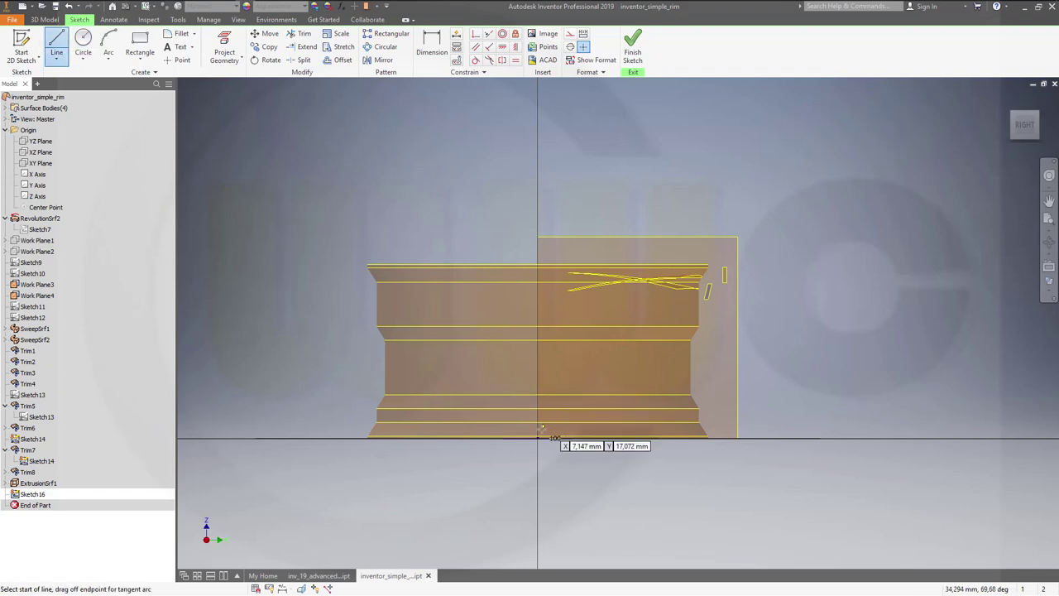
left_click(528, 357)
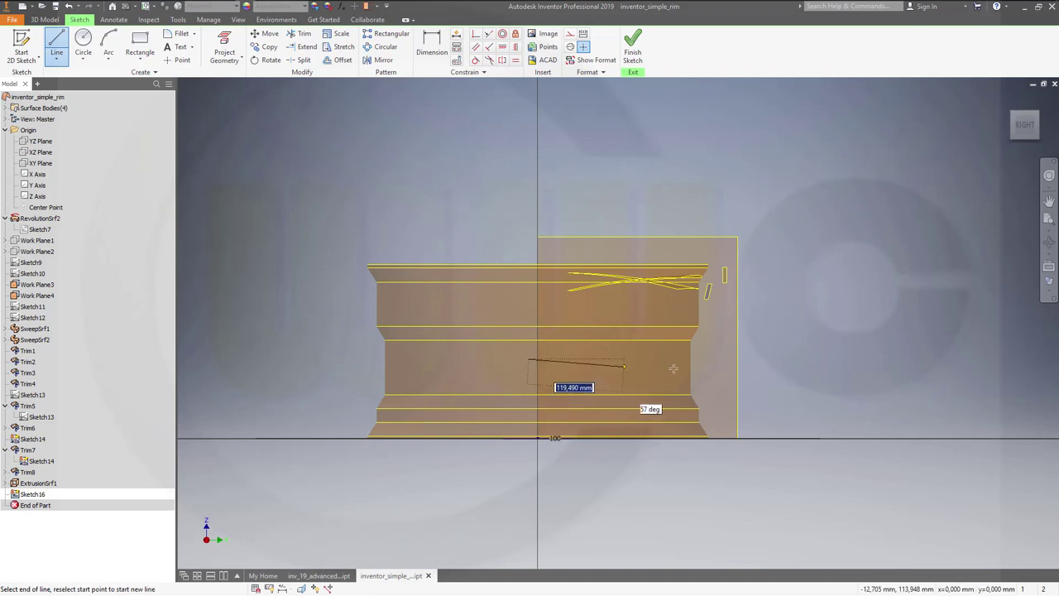
left_click(755, 358)
key("Escape")
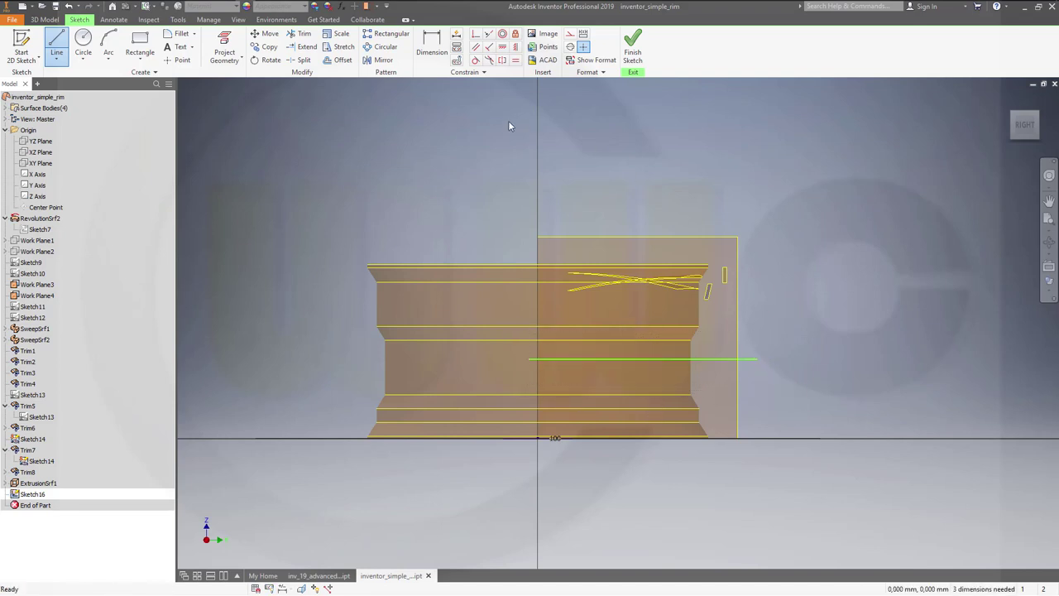
Draw a short horizontal line from the vertical axis above the rim, continued by a tangent arc curving down to about X 264, Y 274 mm.
left_click(56, 45)
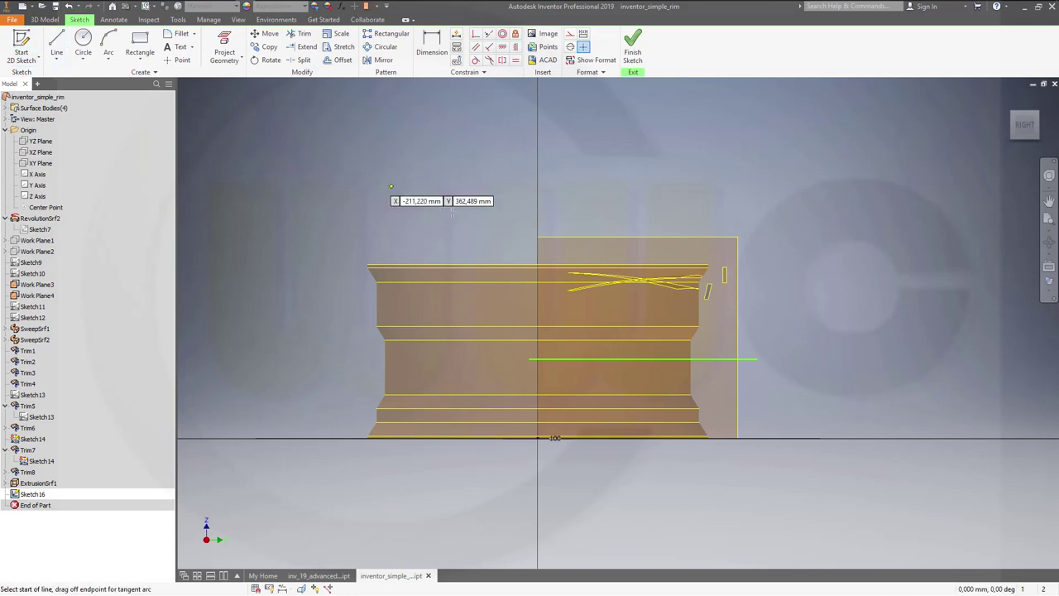
left_click(537, 228)
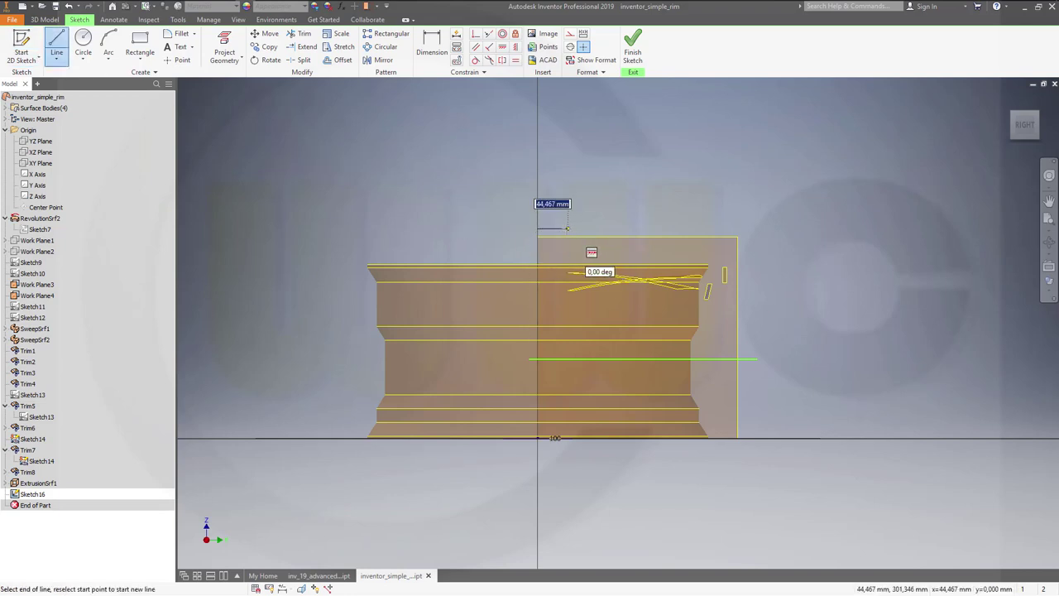
left_click(564, 228)
left_click_drag(564, 228, 720, 248)
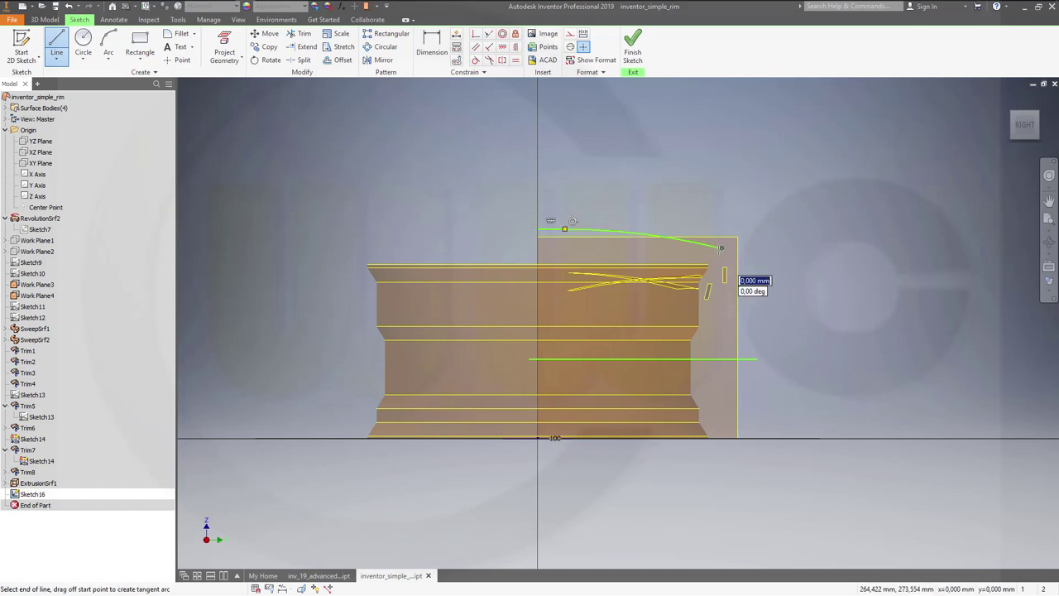
key("Escape")
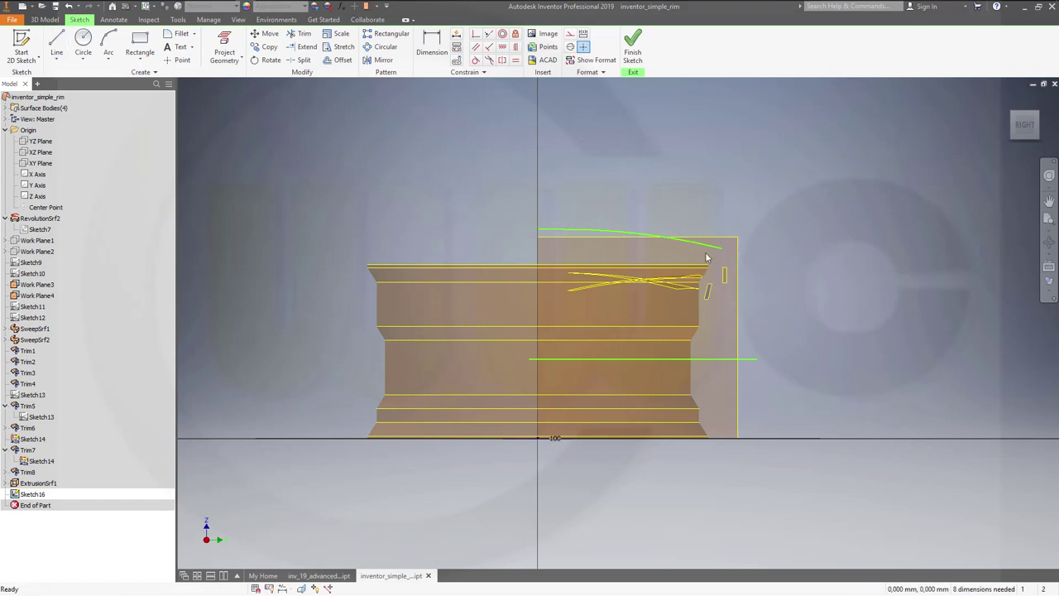
Detach the upper horizontal line's start point from the vertical axis, moving it slightly outward and up.
scroll(681, 245, "down", 3)
scroll(668, 248, "up", 5)
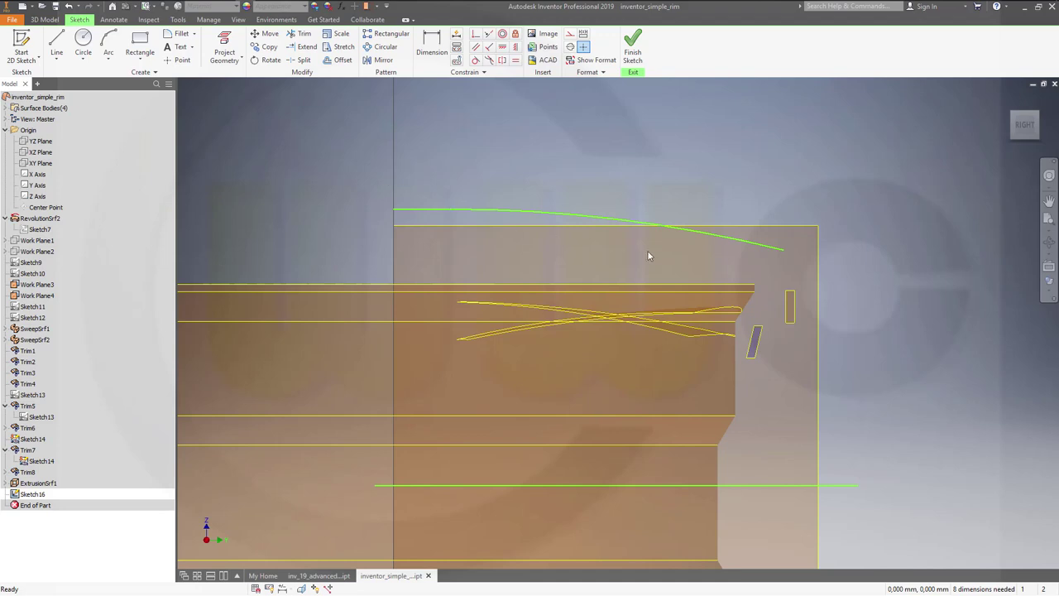
mouse_move(506, 189)
left_mouse_down()
mouse_move(426, 172)
mouse_move(430, 250)
mouse_move(445, 199)
left_mouse_up()
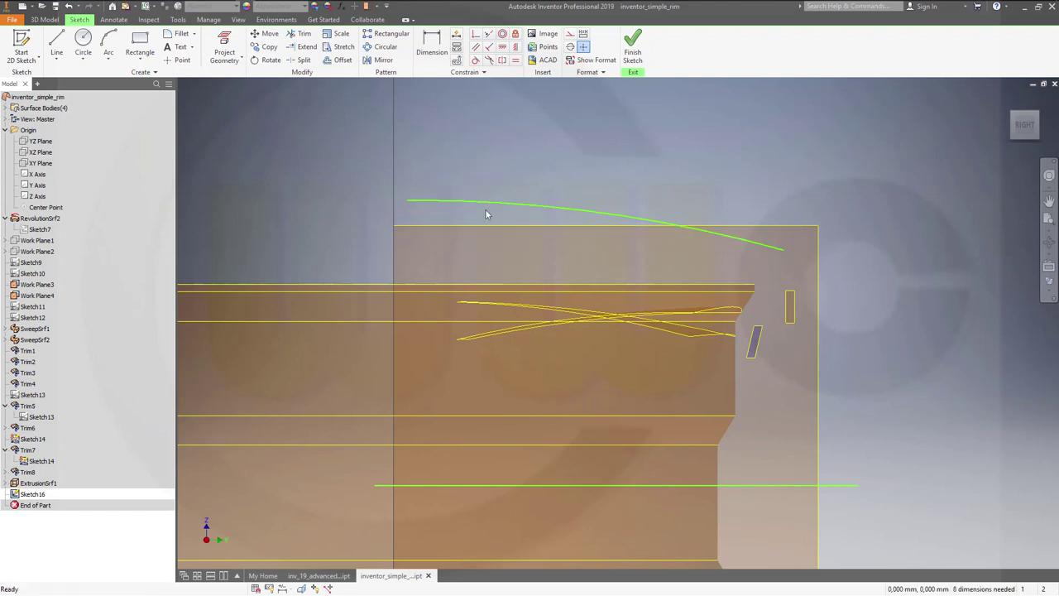
Move the upper line and its tangent arc down together to just above the spoke surfaces.
left_click_drag(503, 215, 419, 202)
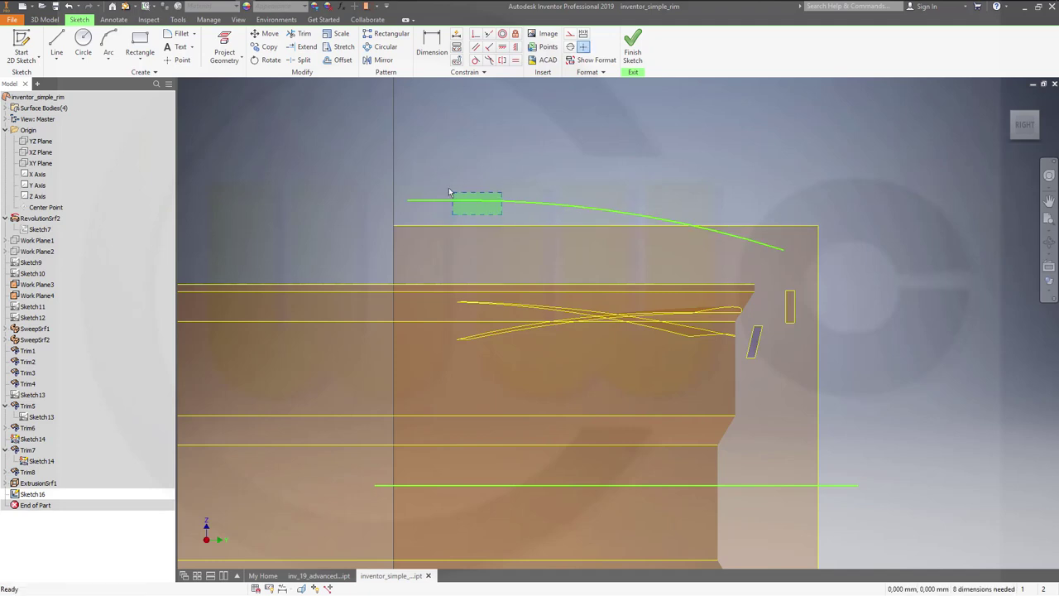
left_click(463, 199)
left_click_drag(492, 205, 488, 262)
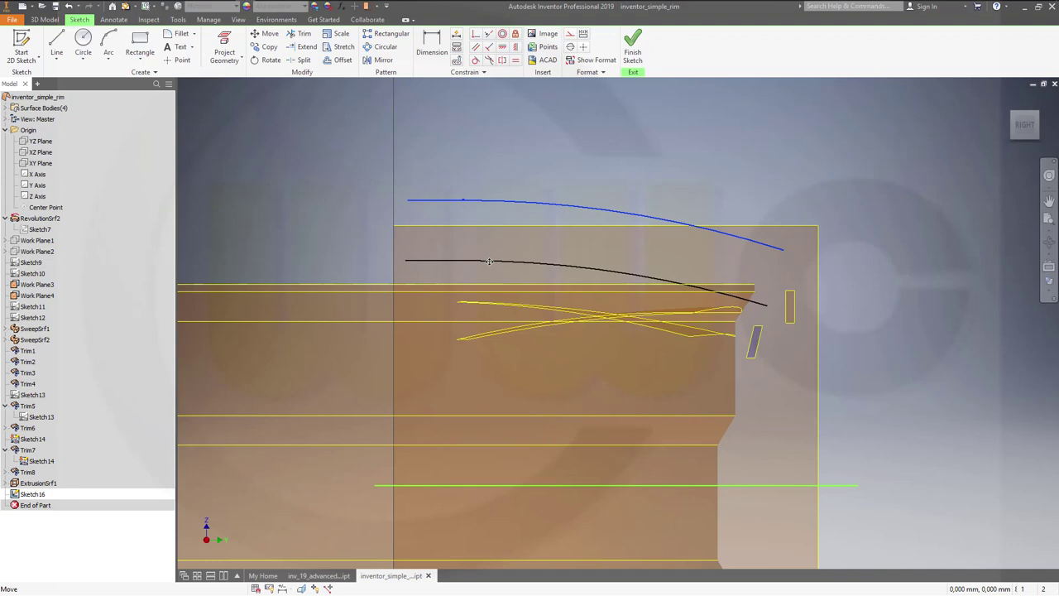
left_click_drag(507, 252, 507, 253)
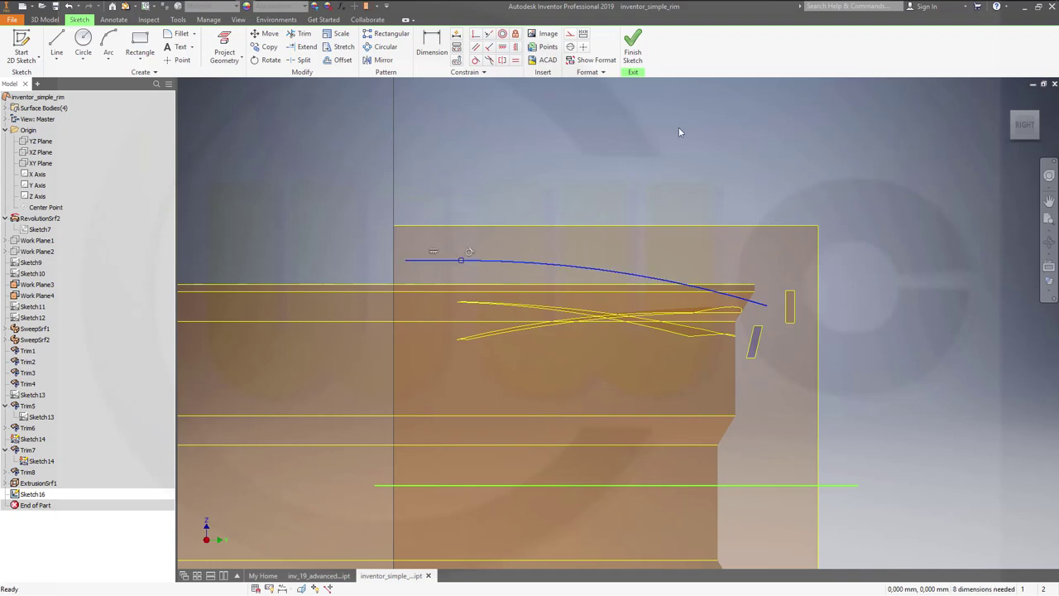
Finish the sketch and trim away the extruded surface's portion above the line-and-arc curve.
left_click(632, 46)
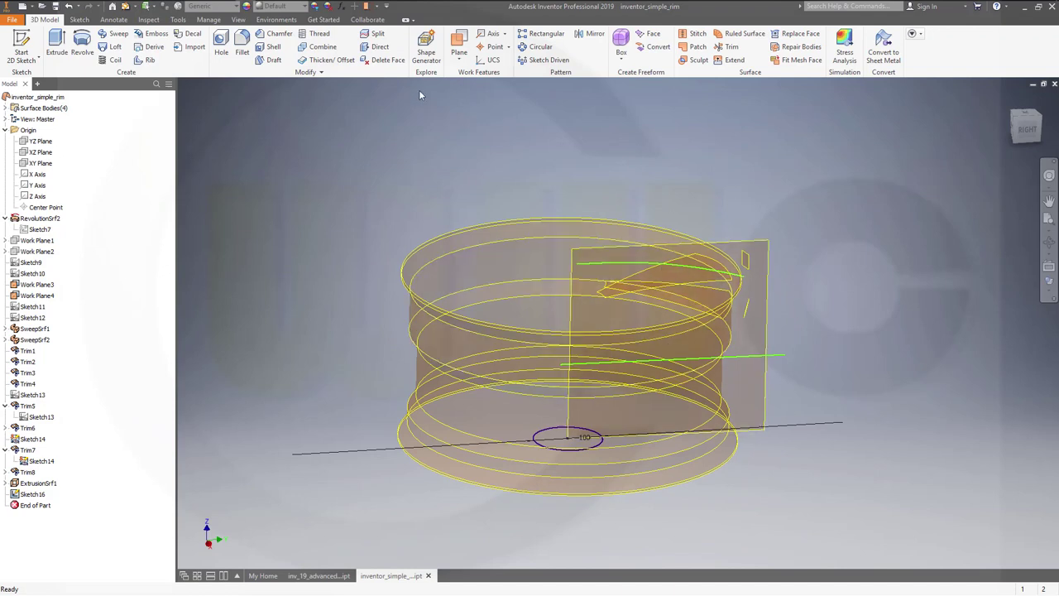
left_click(728, 46)
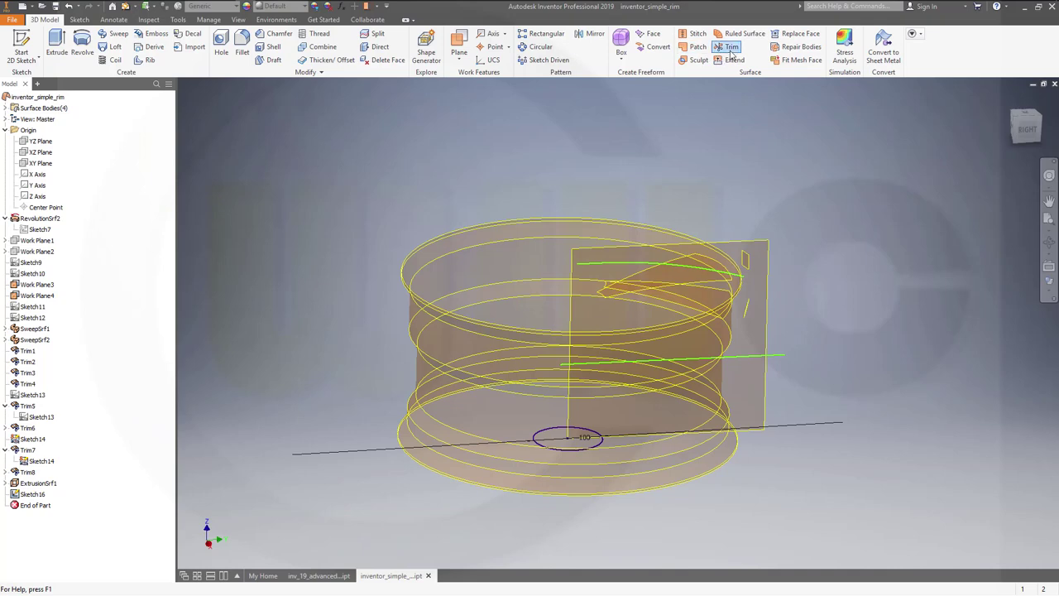
left_click(622, 267)
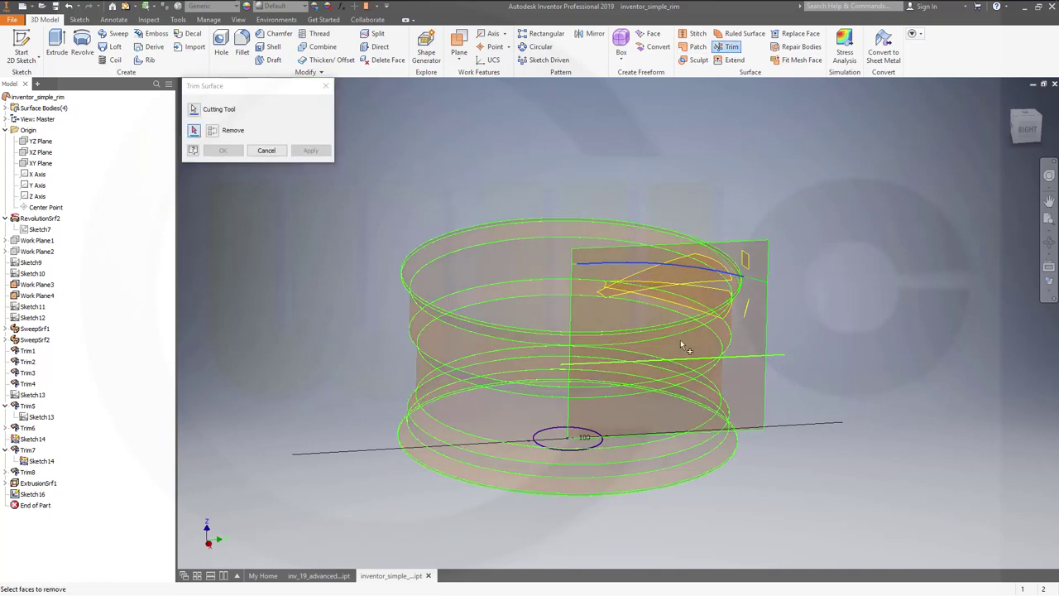
left_click(654, 255)
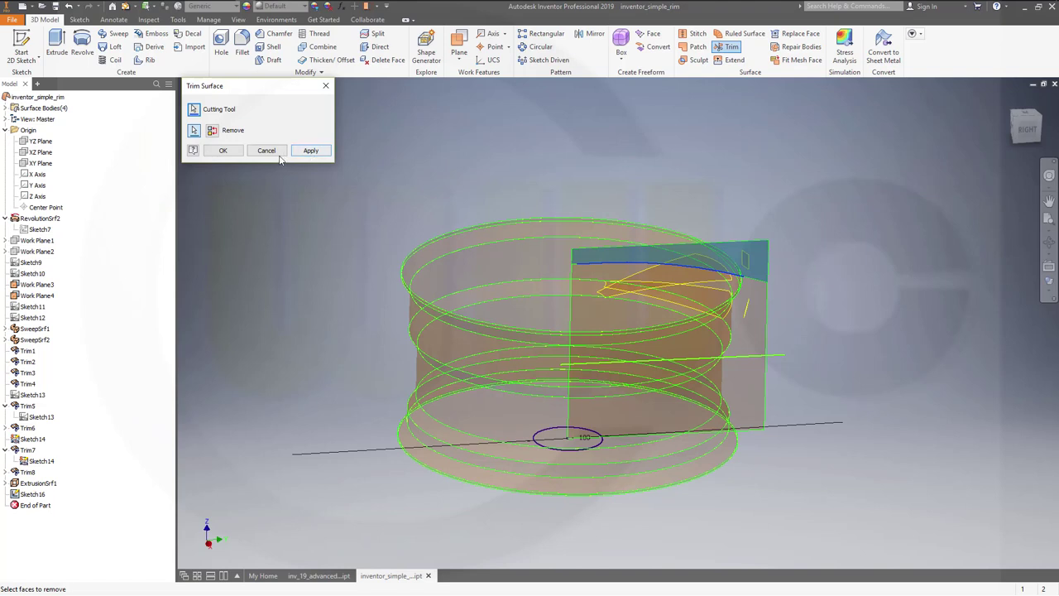
left_click(310, 152)
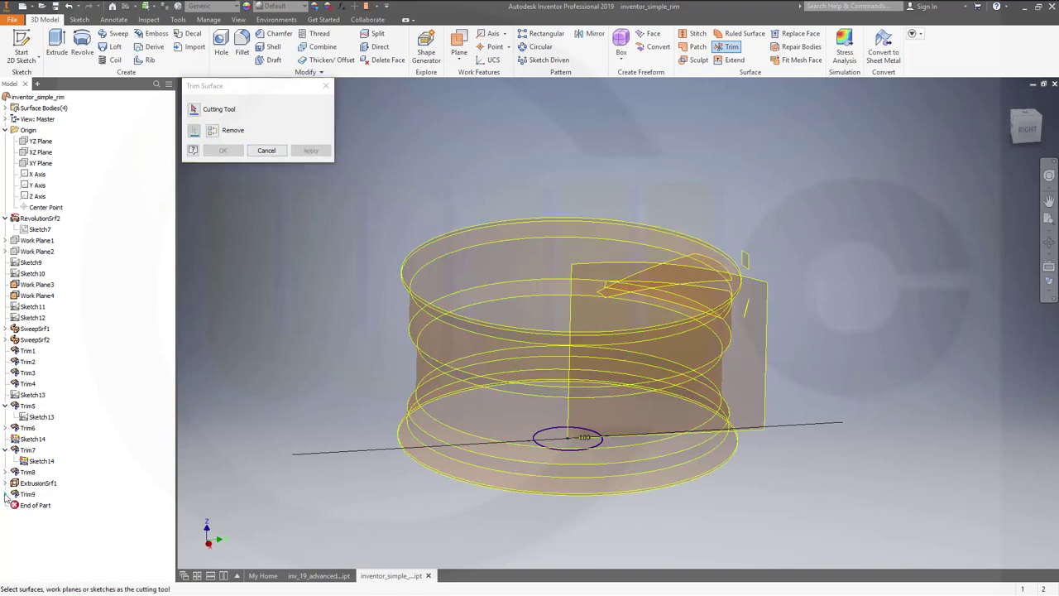
Leave the Trim command and share Sketch16 so its remaining line can be reused as a cutting tool.
right_click(39, 507)
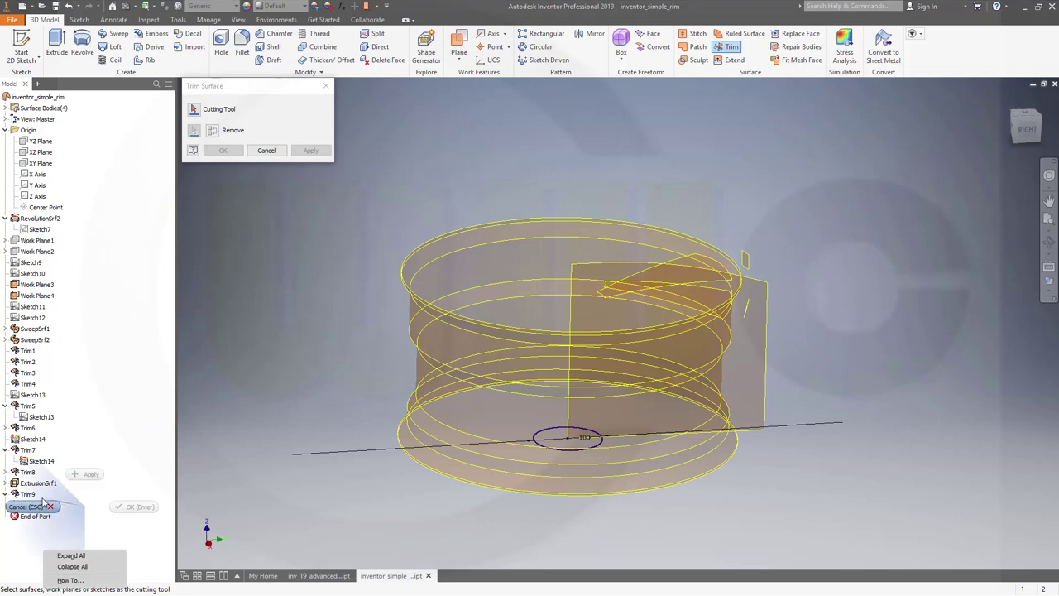
left_click(42, 506)
right_click(37, 505)
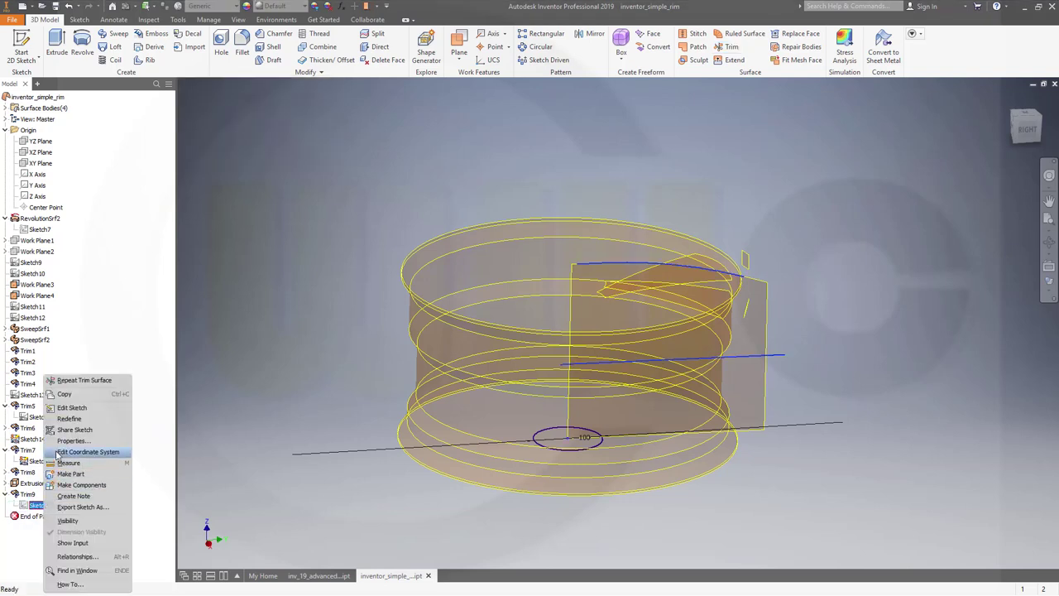
left_click(154, 385)
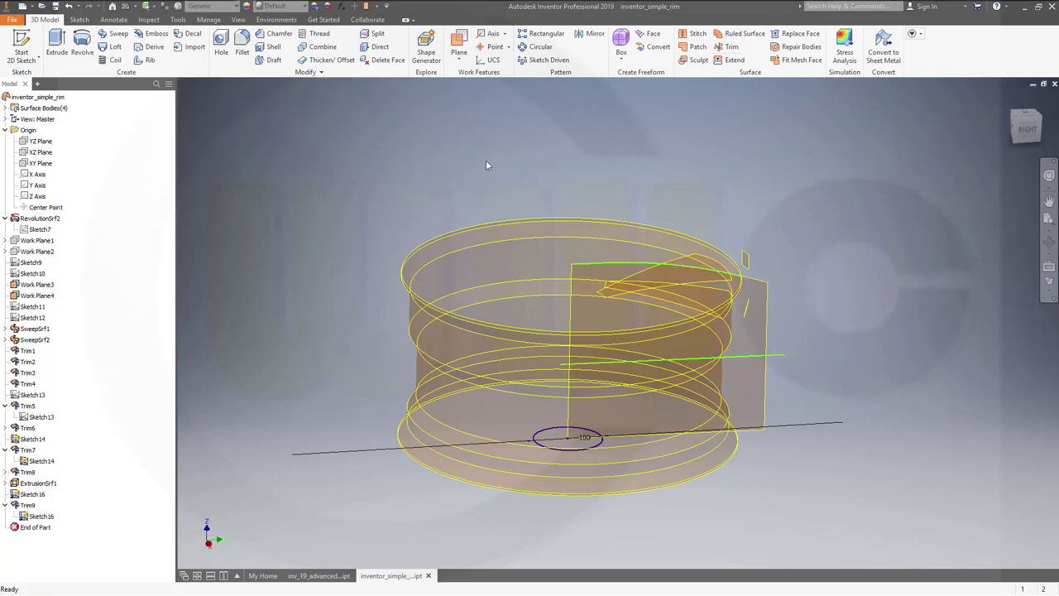
Trim away the extruded surface's portion below the horizontal line of Sketch16.
left_click(732, 48)
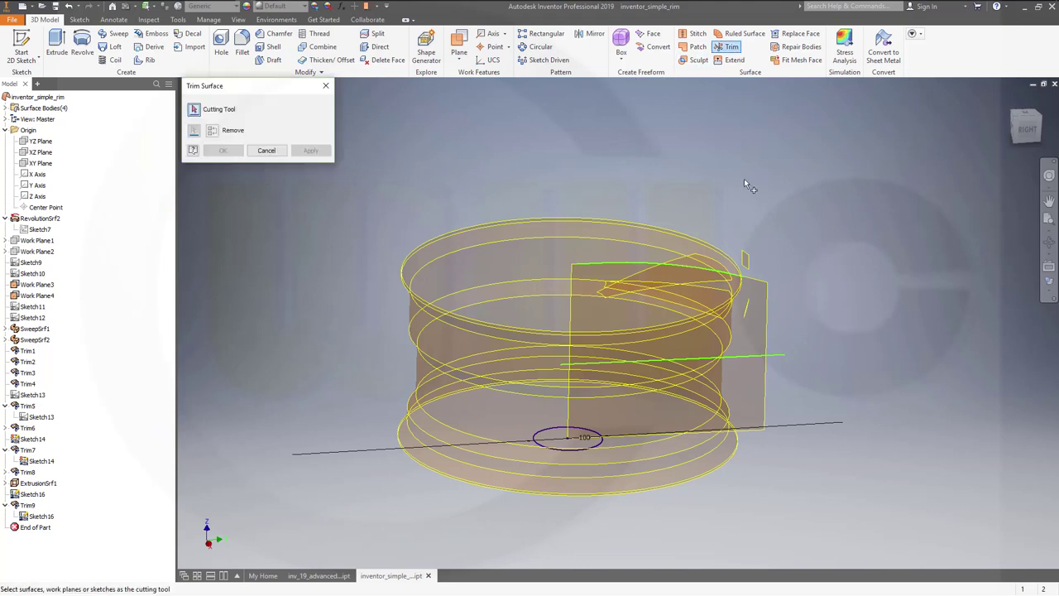
left_click(751, 358)
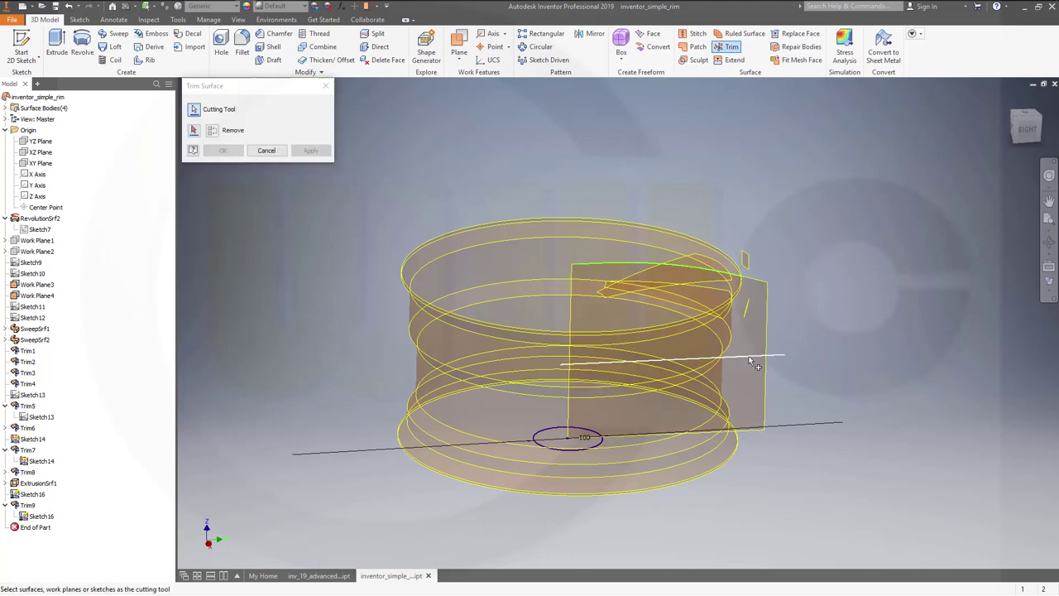
left_click(743, 378)
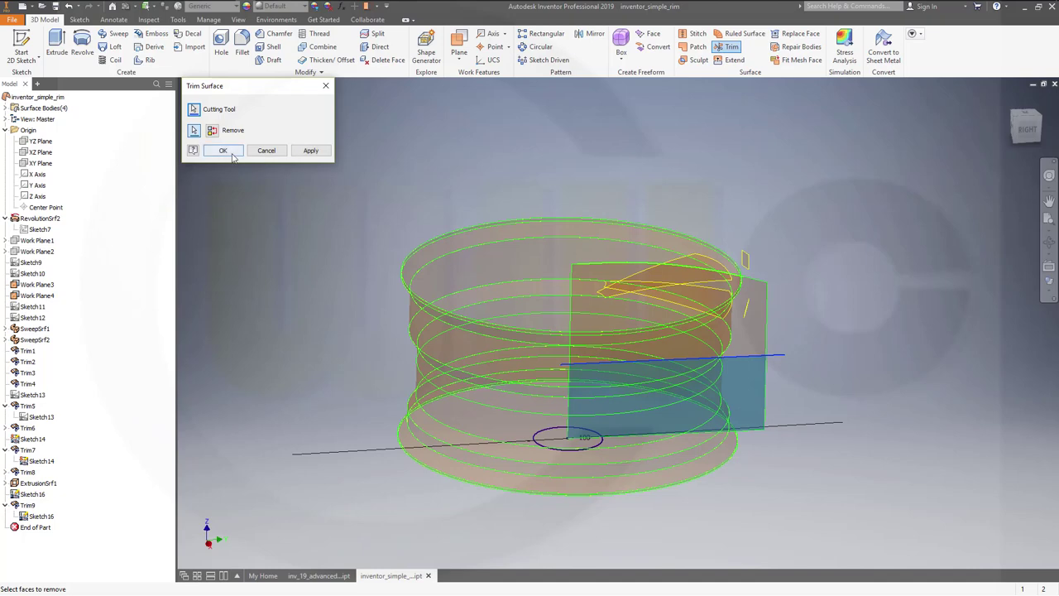
left_click(222, 149)
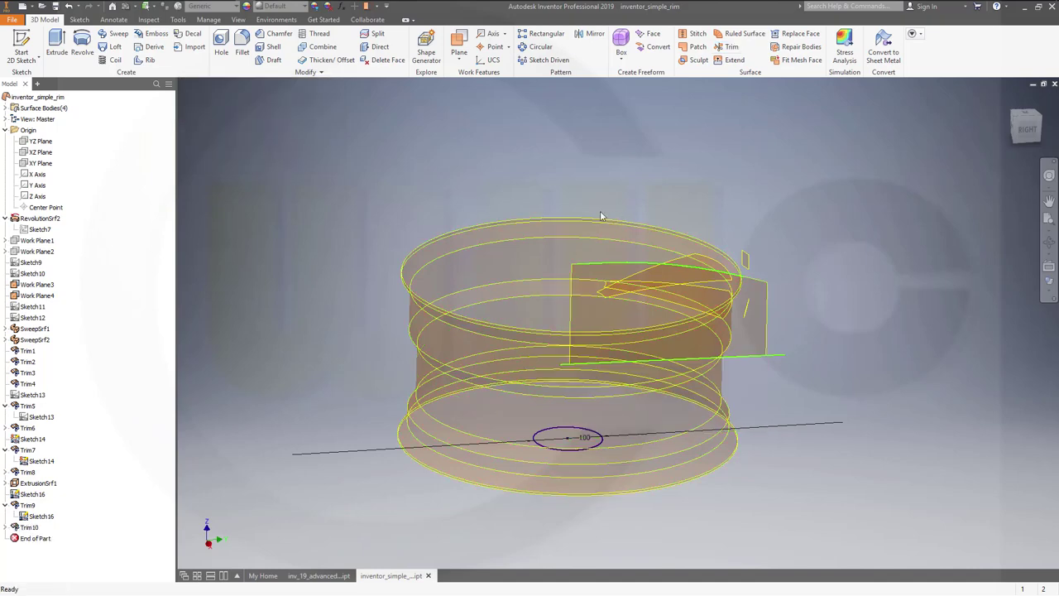
Trim the extruded surface with the revolved rim surface, removing the part outside the rim.
left_click(726, 47)
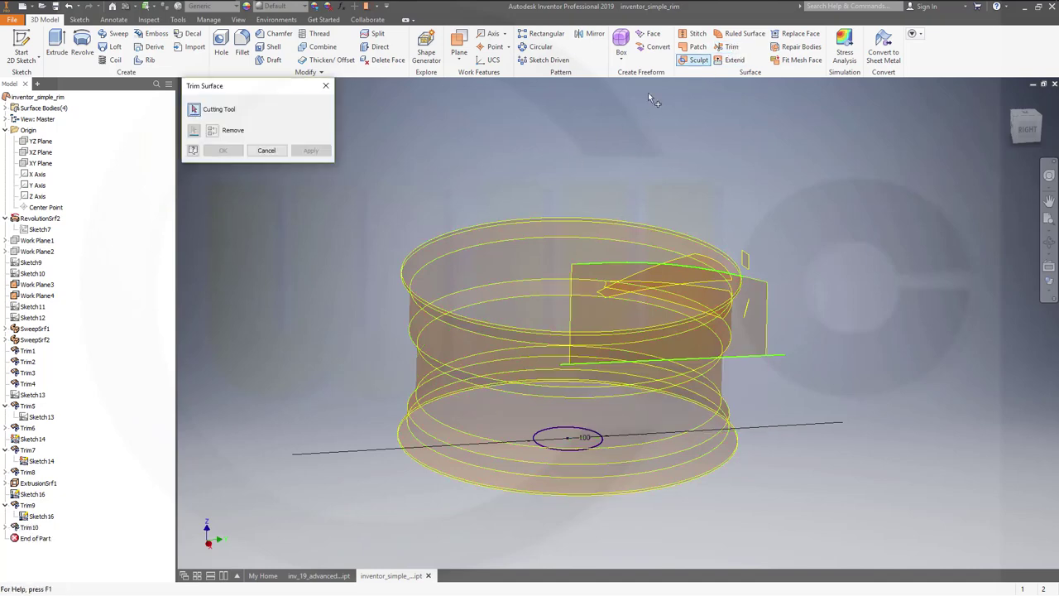
left_click(575, 235)
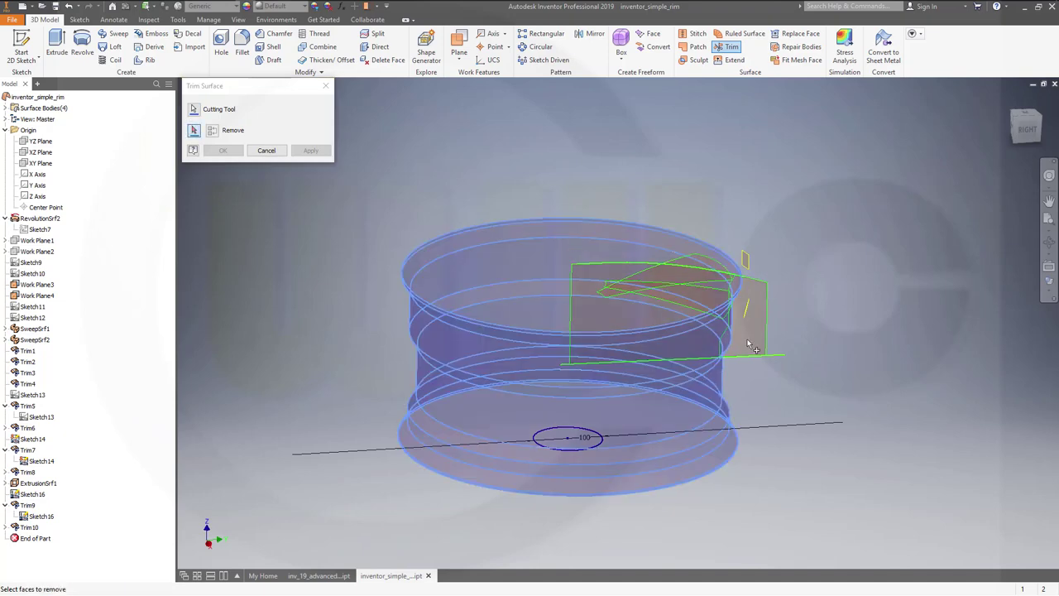
left_click(223, 150)
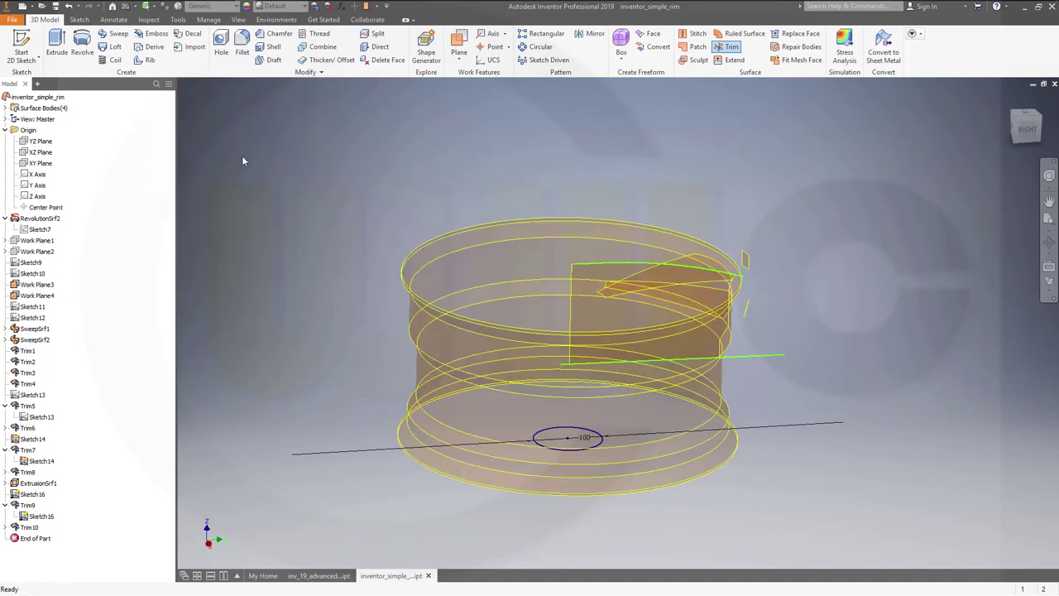
Trim the extruded surface with the 100 mm centre circle, removing the part inside the circle.
left_click(727, 46)
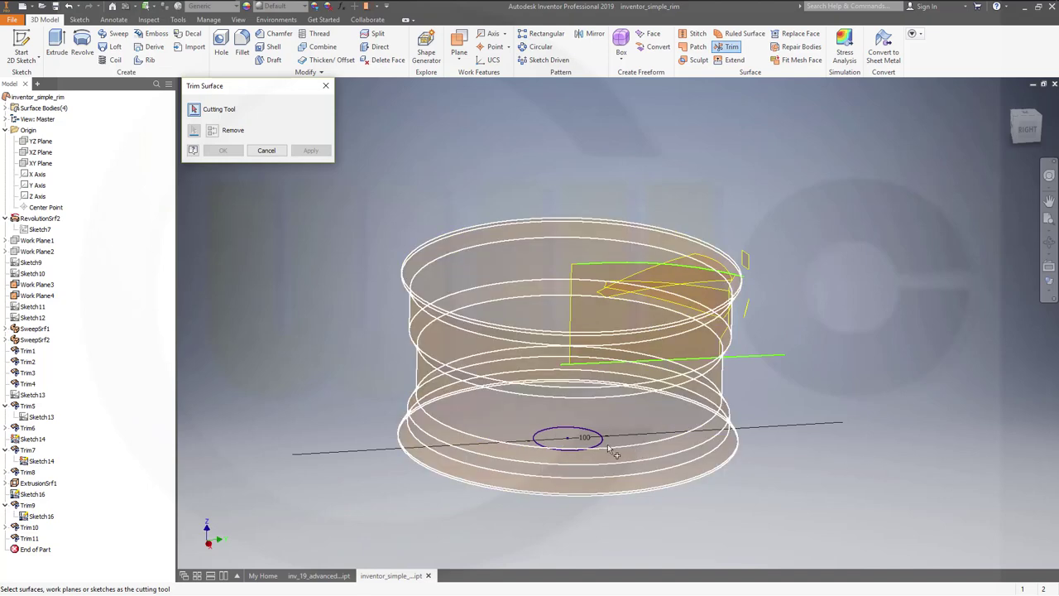
middle_click_drag(722, 519, 621, 463, "shift")
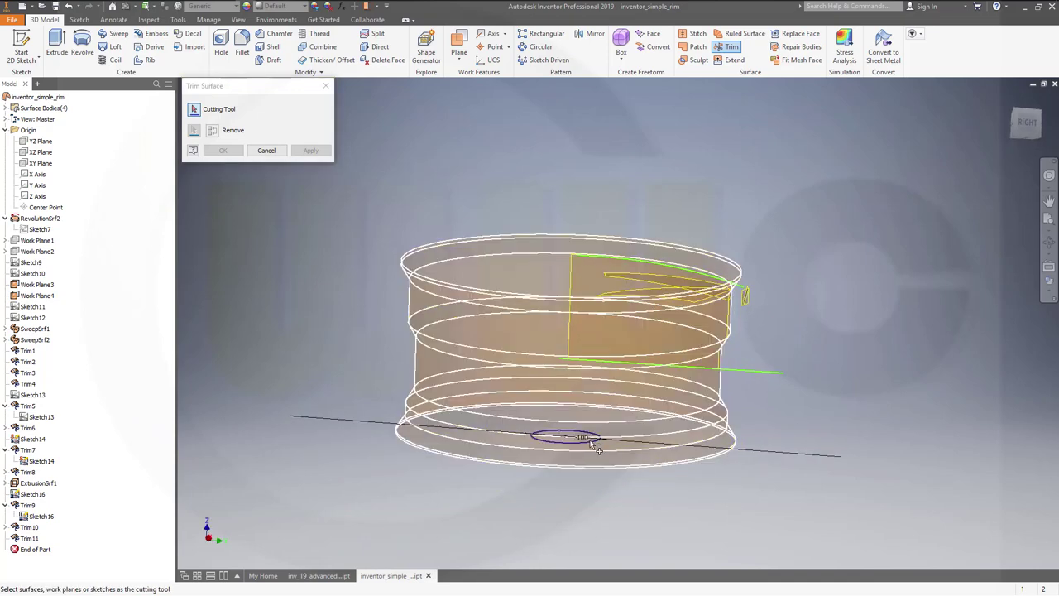
left_click(593, 441)
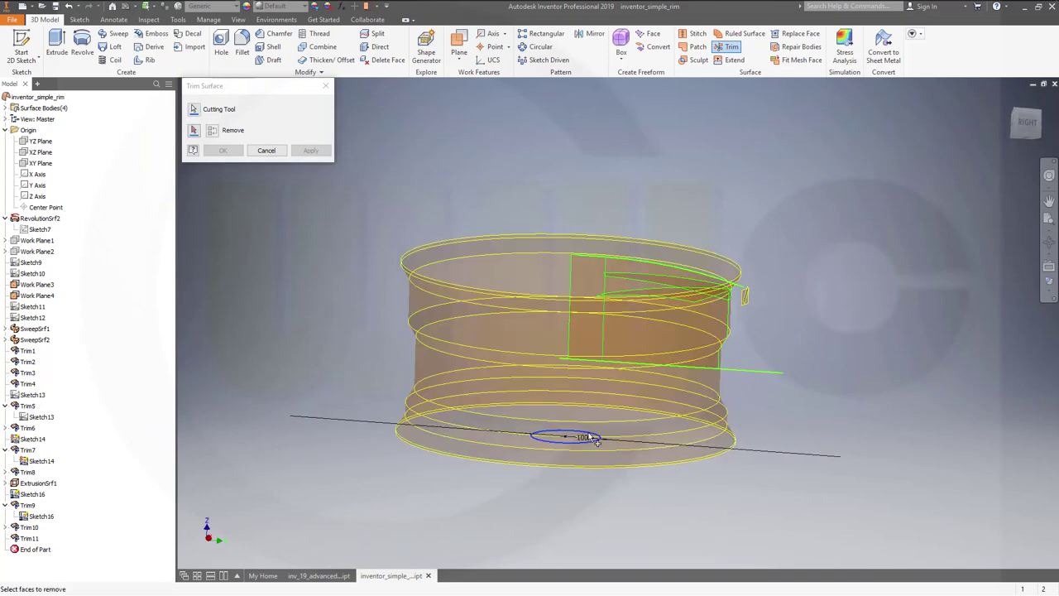
left_click(590, 320)
left_click(223, 150)
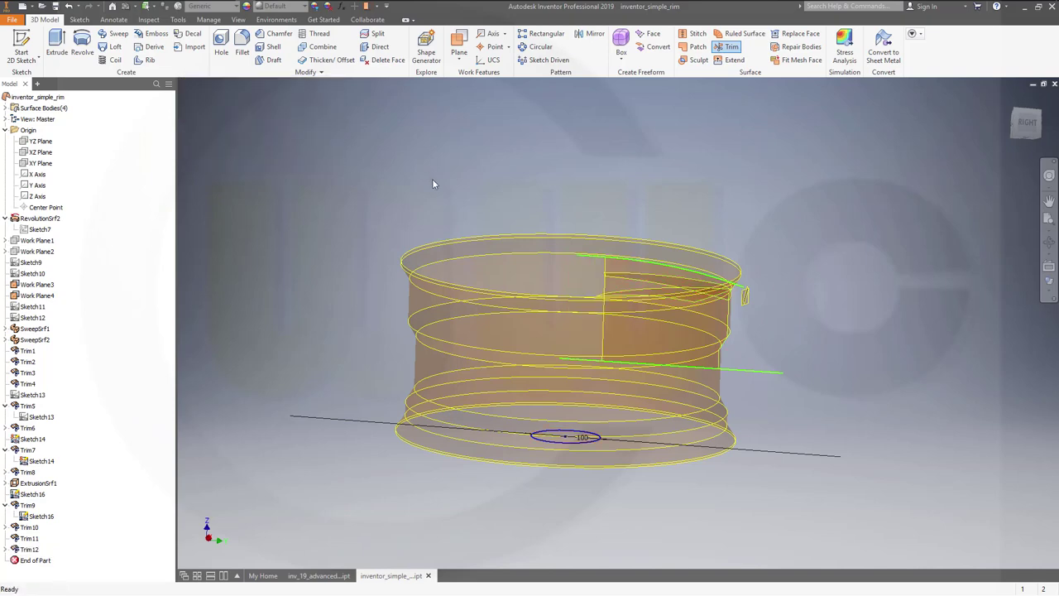
Hide the shared Sketch16 and the upper work plane (Work Plane4) outside the rim.
middle_click_drag(431, 184, 529, 243, "shift")
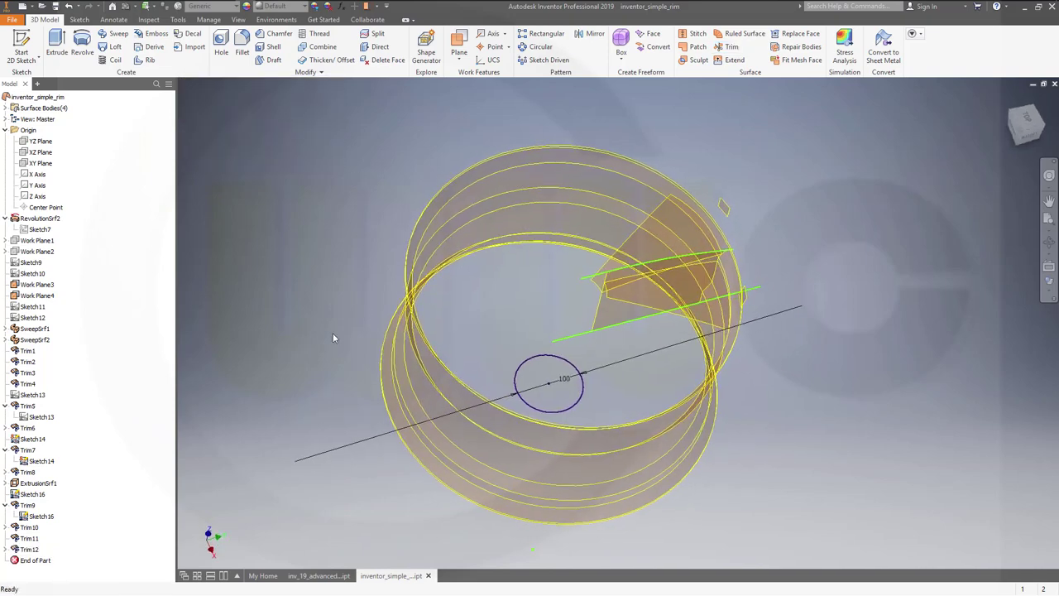
right_click(45, 516)
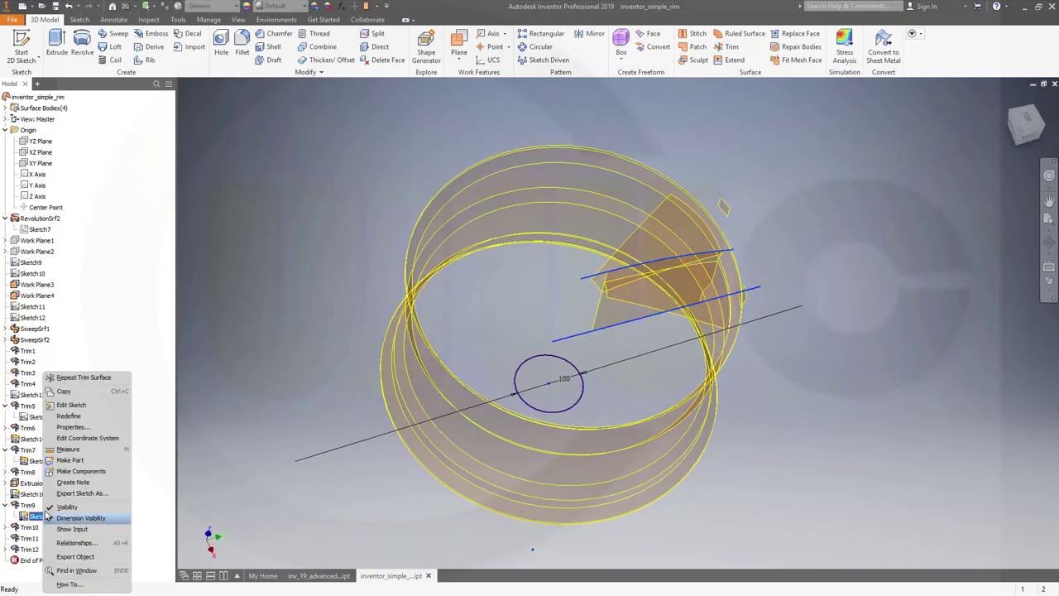
left_click(62, 508)
mouse_move(615, 366)
middle_mouse_down("shift")
mouse_move(805, 451)
mouse_move(747, 394)
mouse_move(786, 306)
middle_mouse_up("shift")
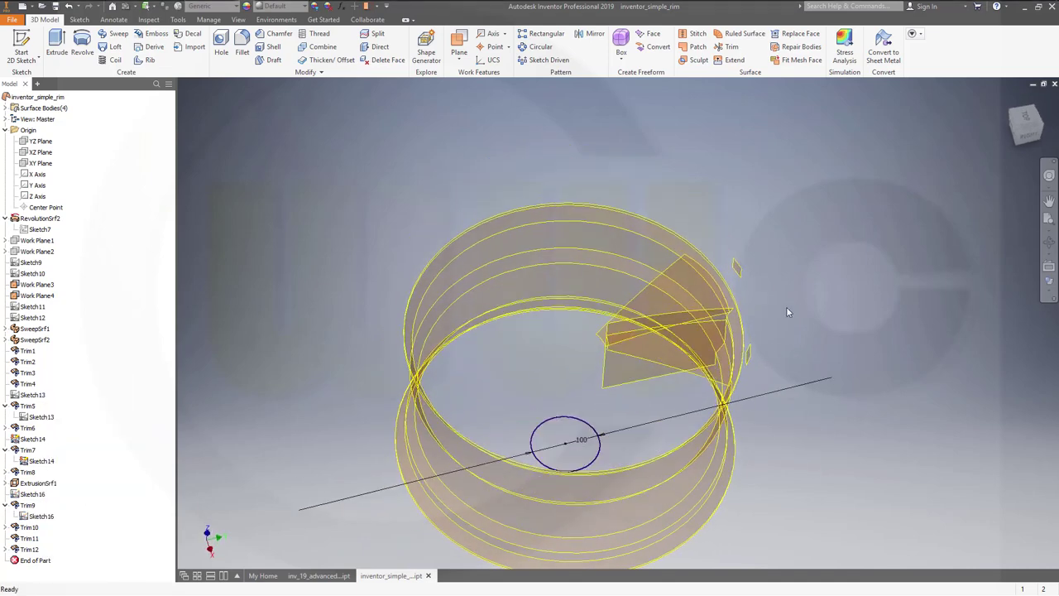
right_click(738, 271)
left_click(766, 287)
right_click(754, 354)
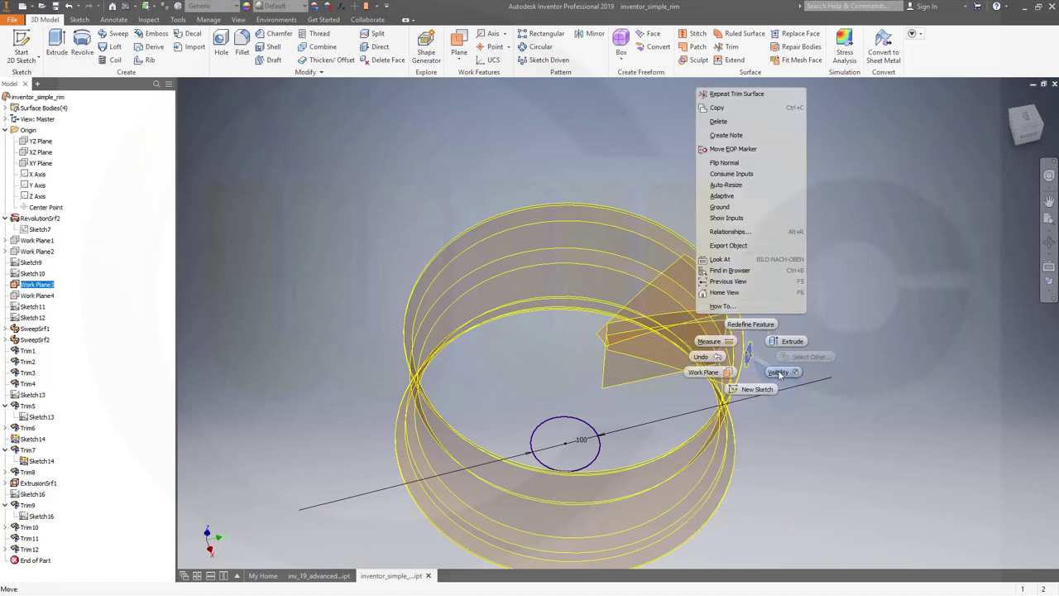
left_click(777, 372)
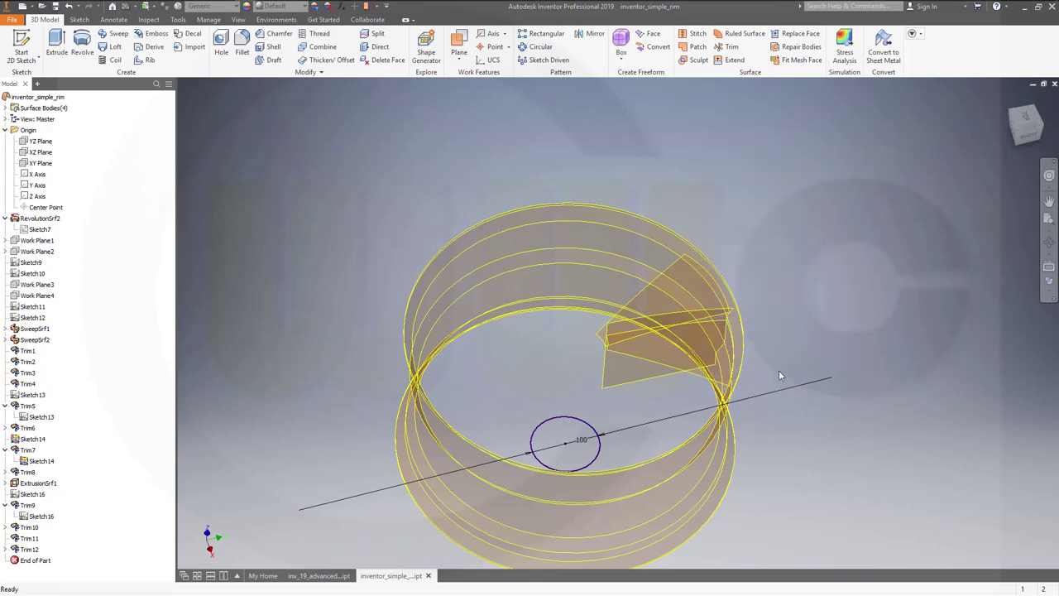
right_click(609, 220)
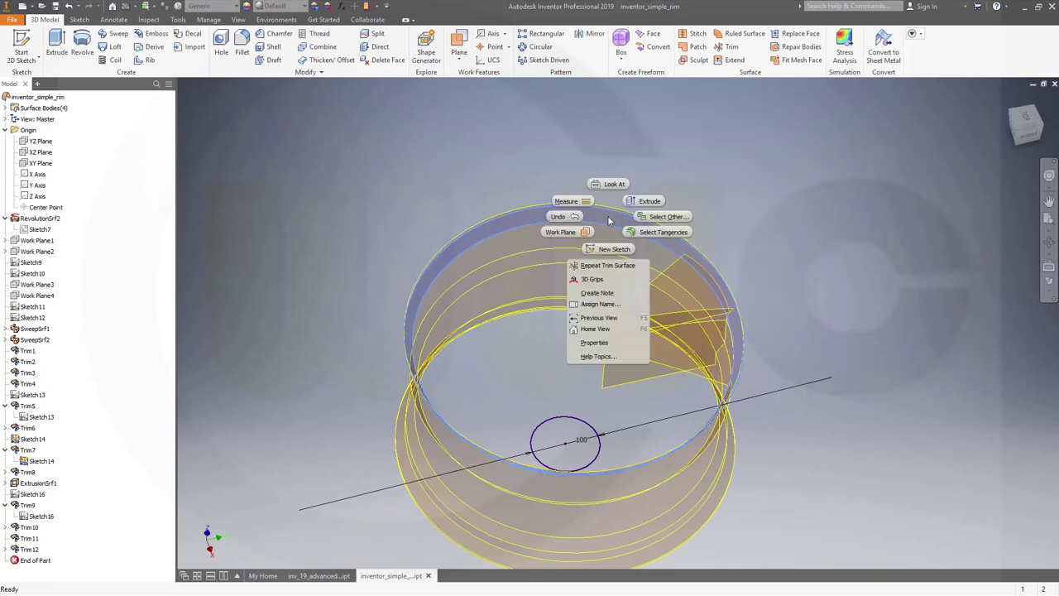
left_click(524, 231)
right_click(524, 233)
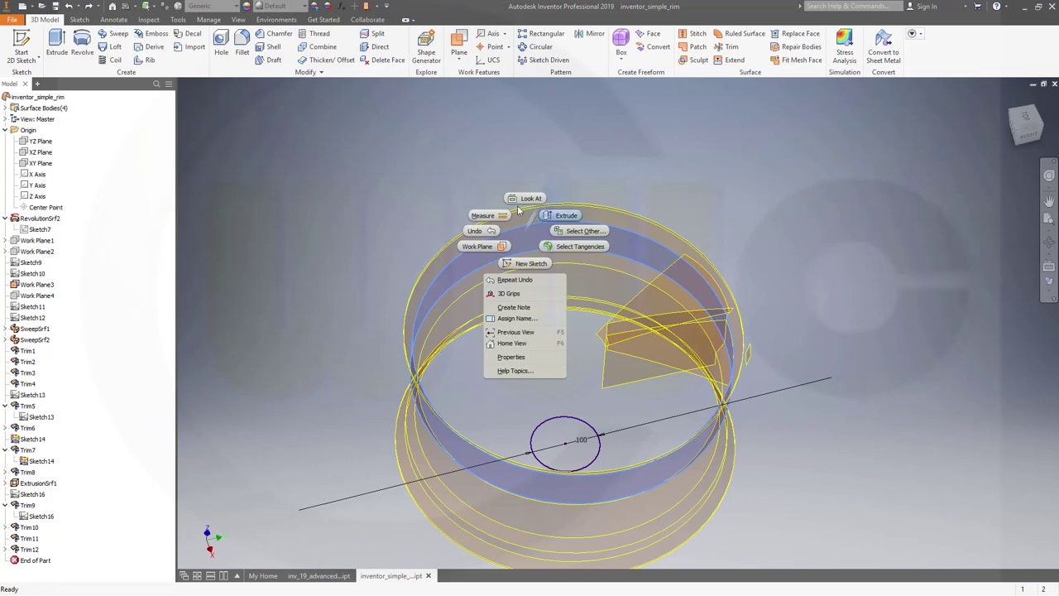
left_click(408, 192)
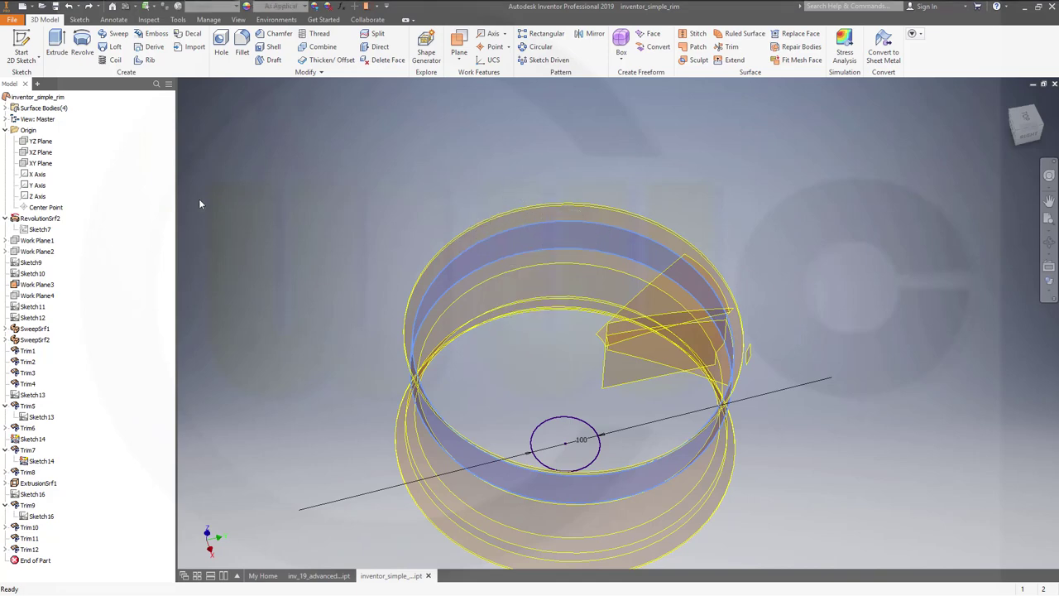
Hide the revolved rim surface RevolutionSrf2.
left_click(46, 217)
right_click(47, 217)
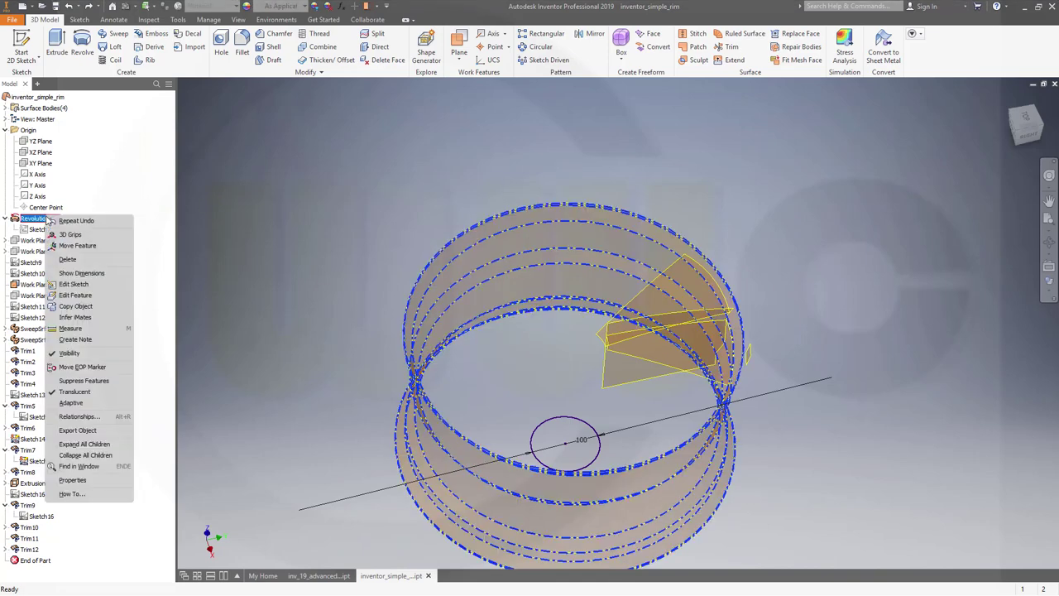
left_click(91, 358)
Hide Work Plane3 beside the outer end of the spoke surfaces.
middle_click_drag(547, 348, 774, 411, "shift")
left_click(769, 389)
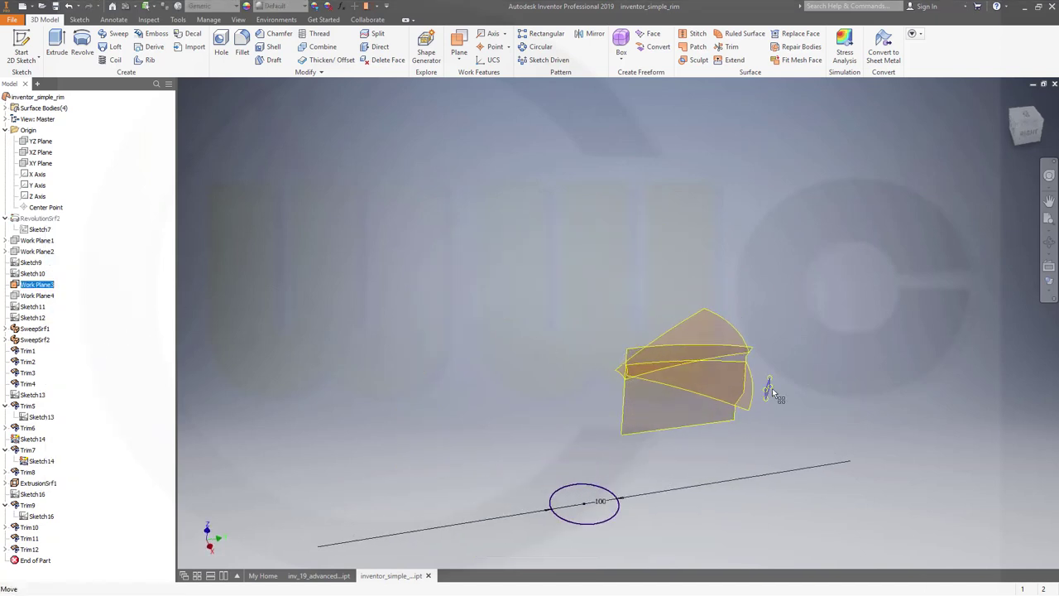
right_click(769, 388)
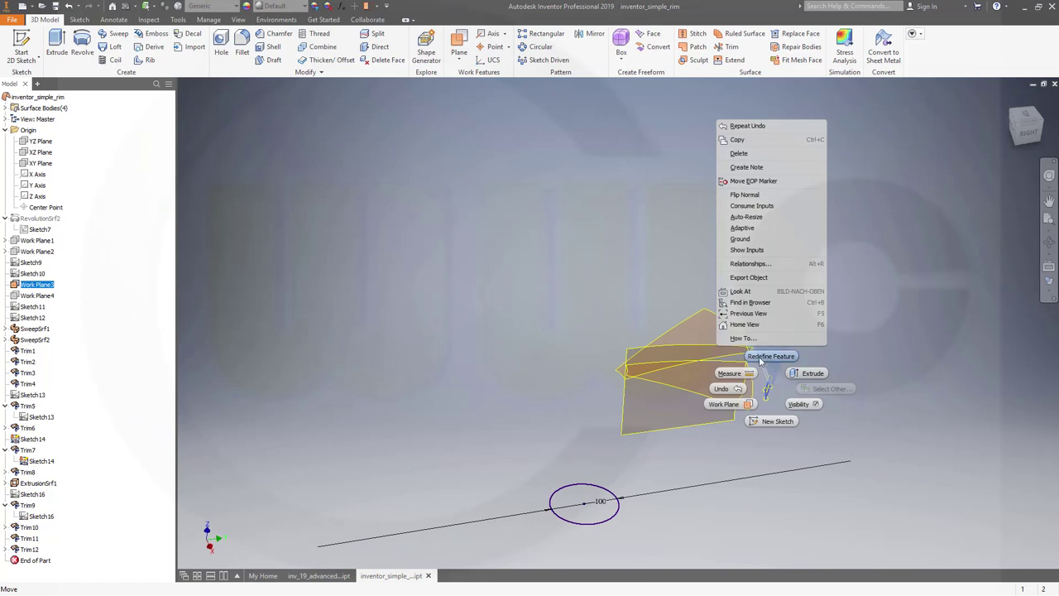
left_click(799, 404)
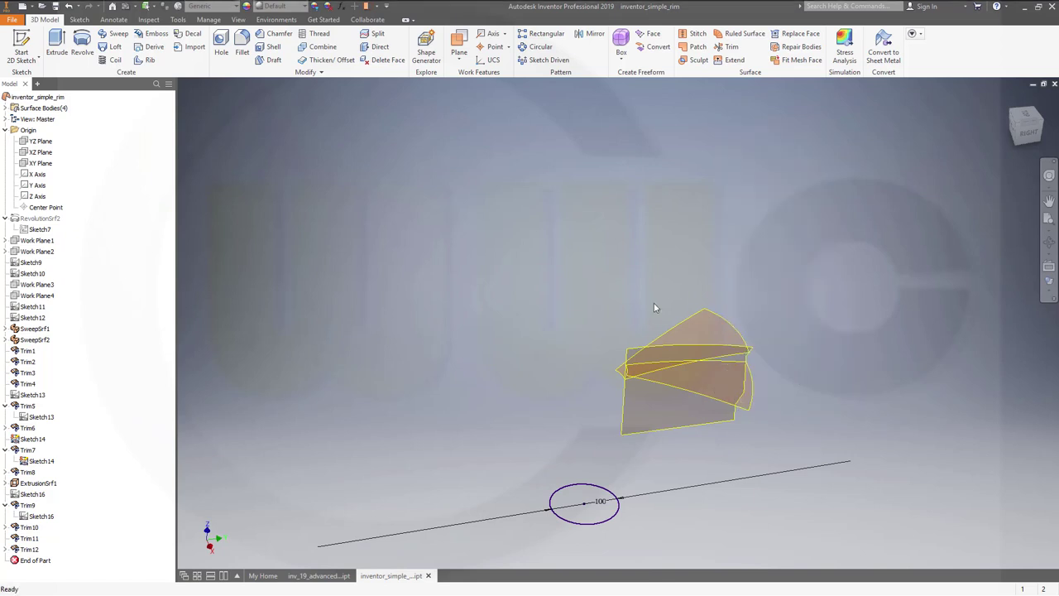
Hide the shared Sketch14 containing the 100 mm centre circle and the line through it.
mouse_move(654, 308)
middle_mouse_down("shift")
mouse_move(652, 328)
mouse_move(626, 283)
mouse_move(714, 292)
mouse_move(739, 322)
mouse_move(666, 263)
mouse_move(589, 272)
mouse_move(625, 280)
mouse_move(621, 289)
middle_mouse_up("shift")
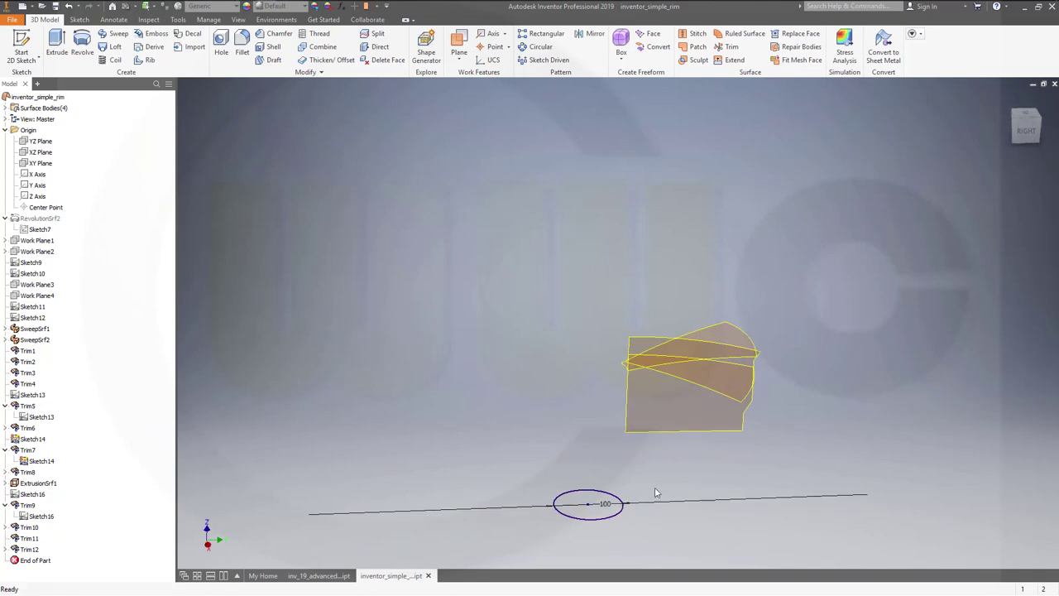
mouse_move(656, 469)
middle_mouse_down("shift")
mouse_move(669, 477)
mouse_move(654, 500)
middle_mouse_up("shift")
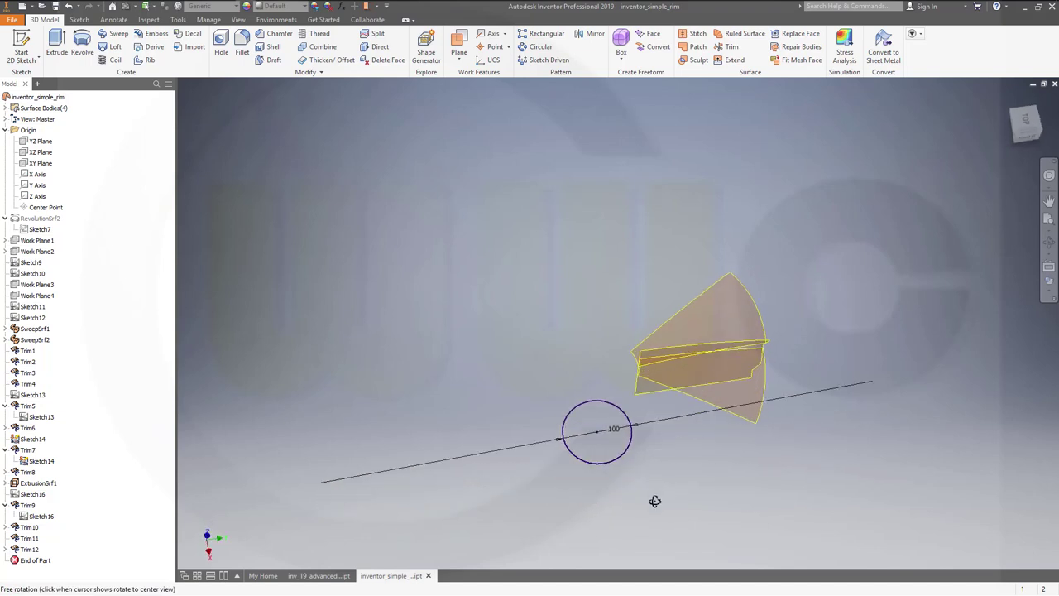
right_click(619, 457)
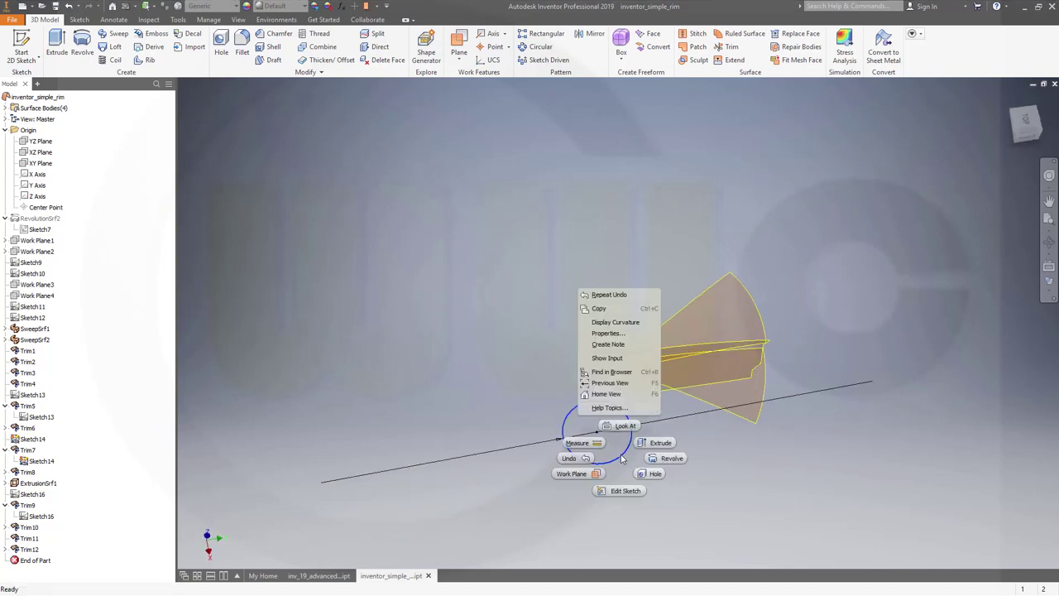
left_click(354, 380)
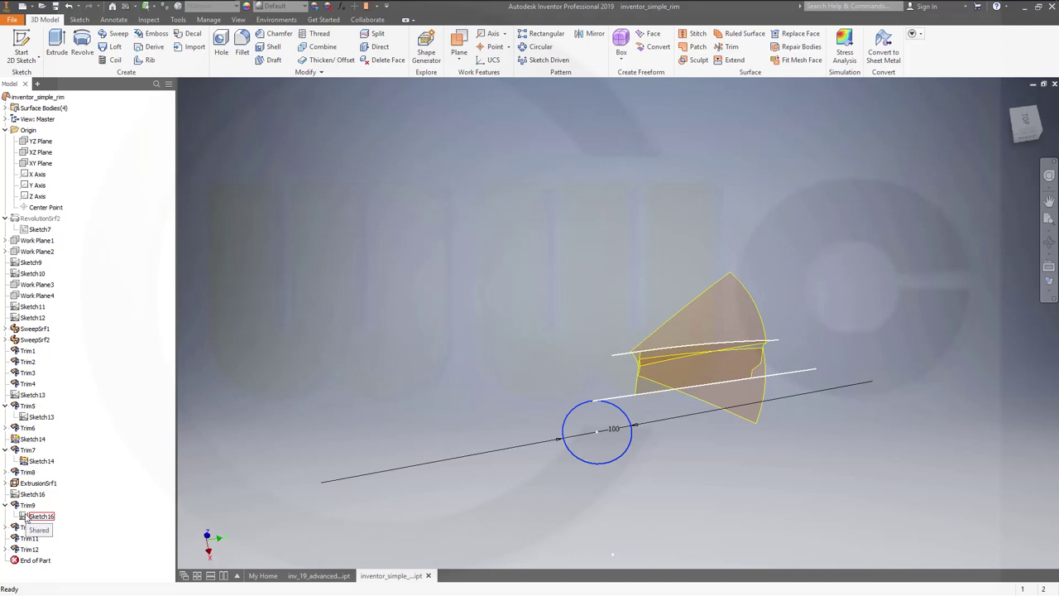
right_click(34, 466)
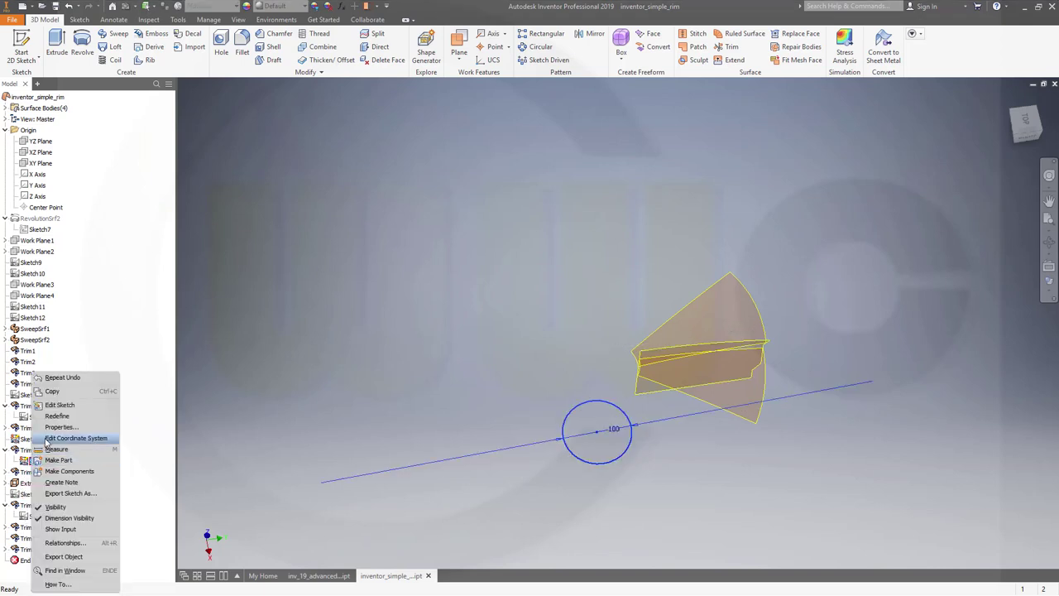
left_click(56, 507)
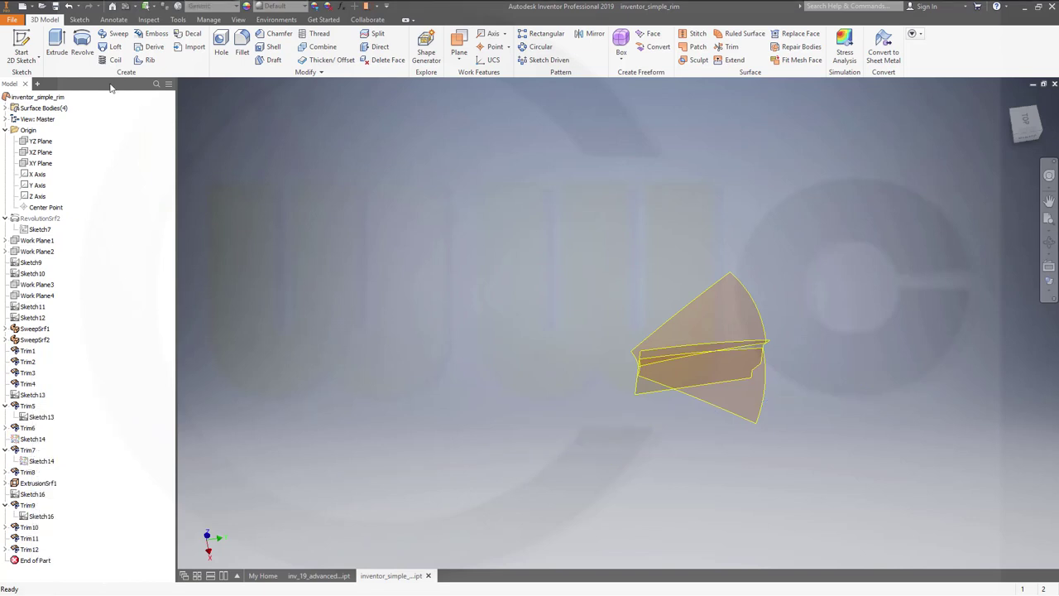
Start a new 2D sketch on the XY Plane.
left_click(40, 163)
left_click(22, 46)
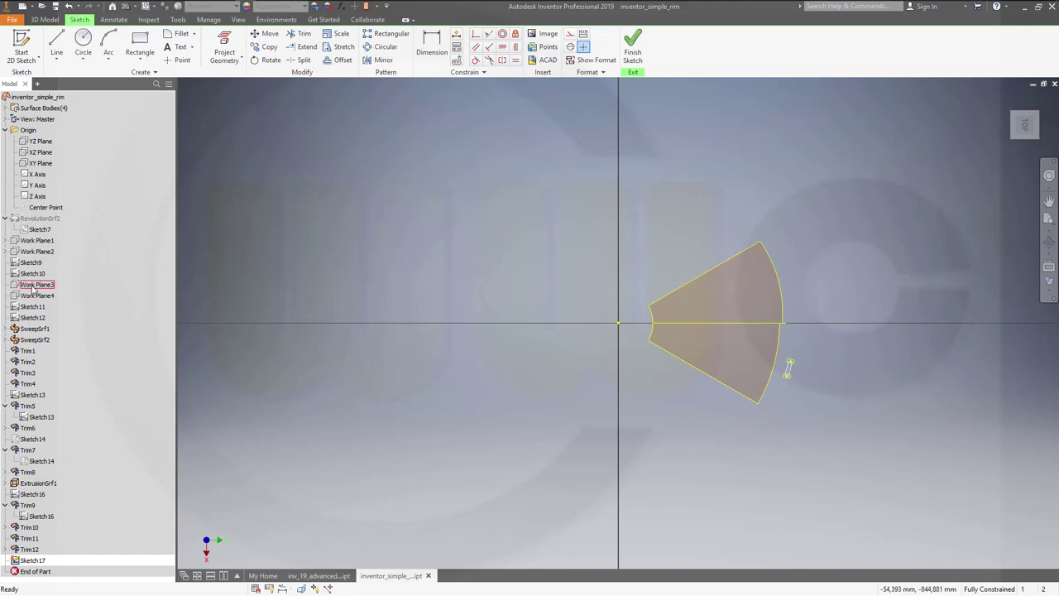
left_click(35, 240)
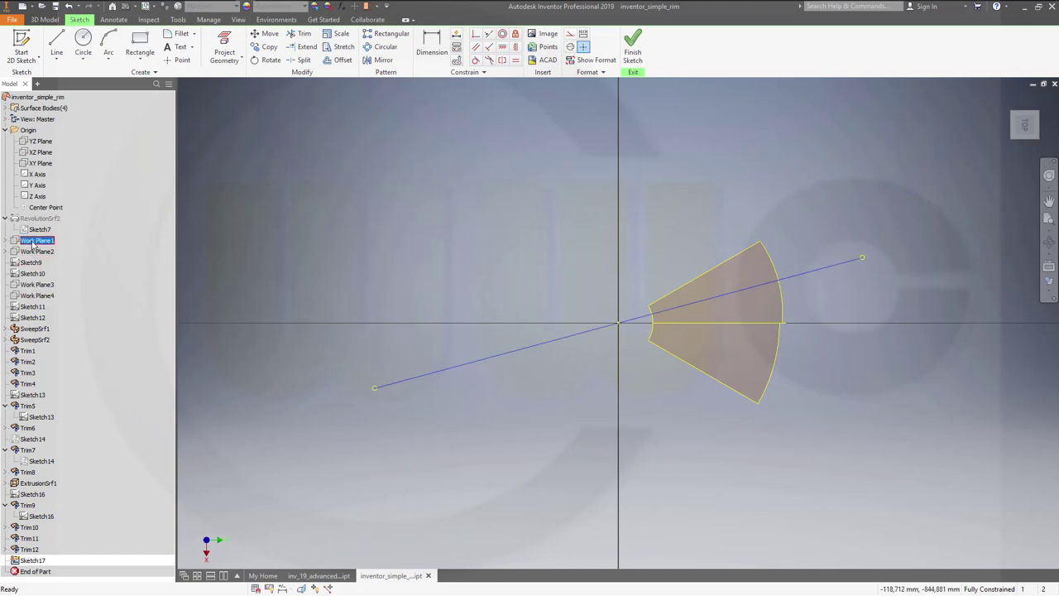
left_click(33, 250, "ctrl")
right_click(33, 252)
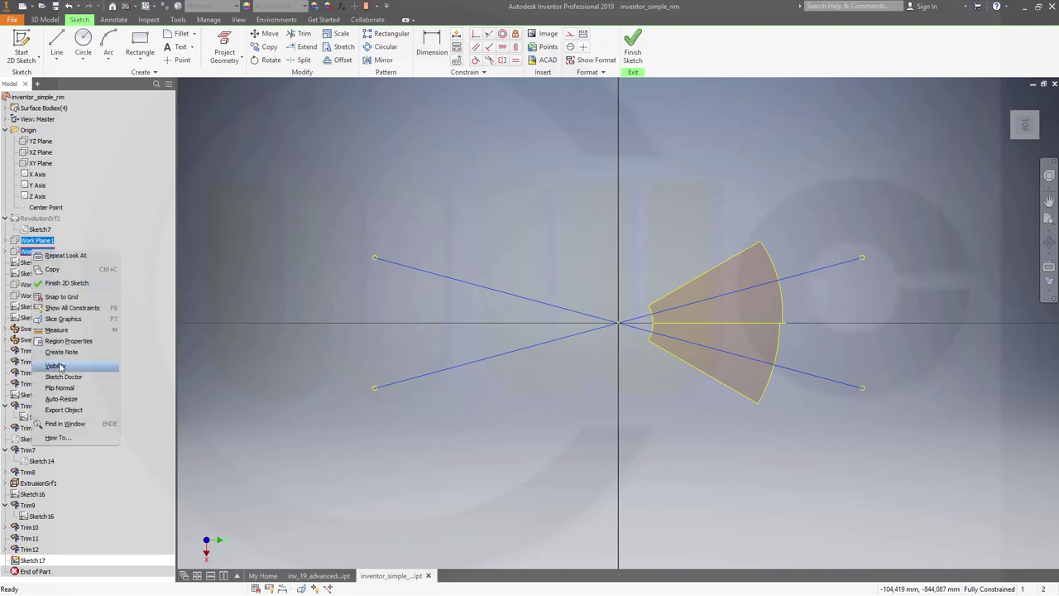
left_click(226, 43)
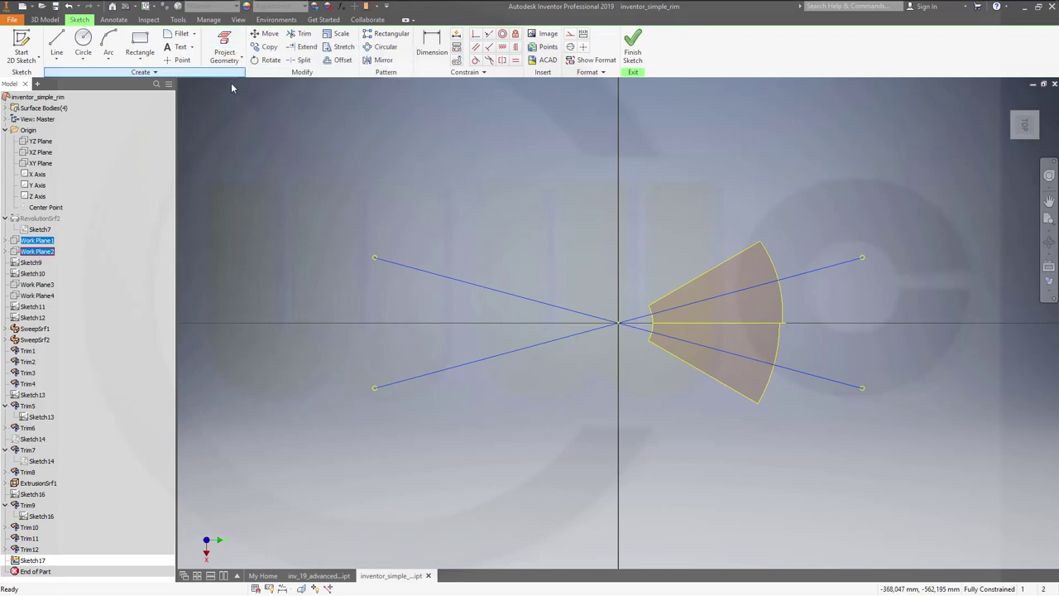
left_click(308, 138)
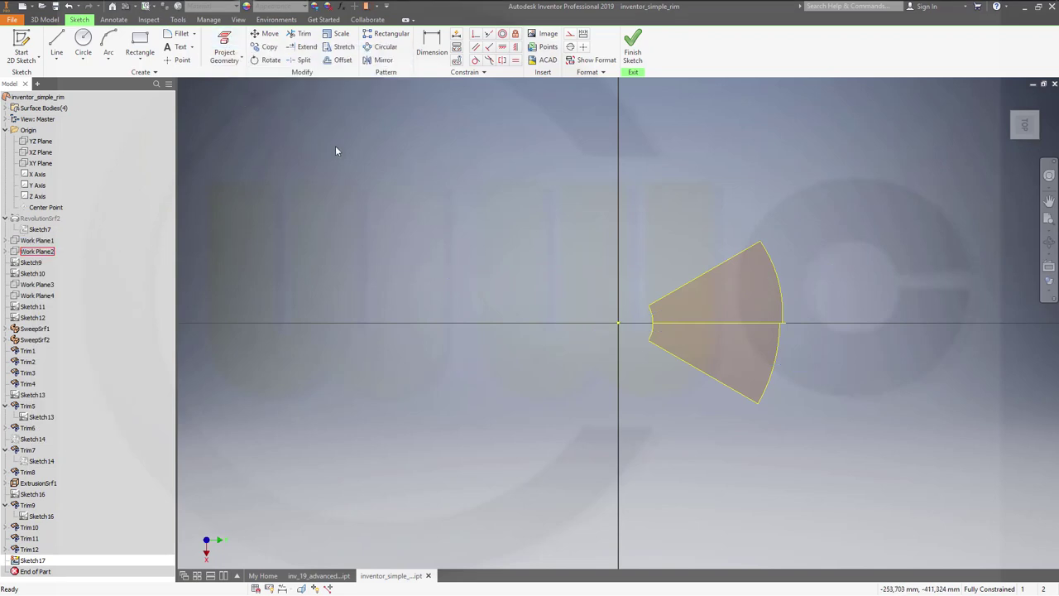
Project Work Plane1 and Work Plane2 into the sketch as crossing reference lines through the origin.
left_click(224, 46)
left_click(37, 241)
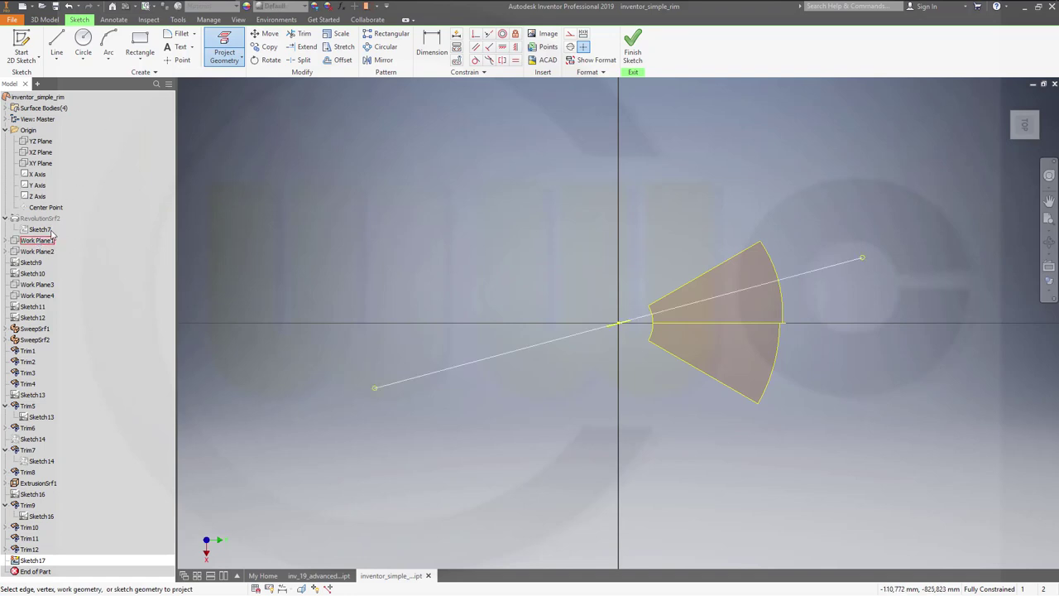
left_click(45, 252)
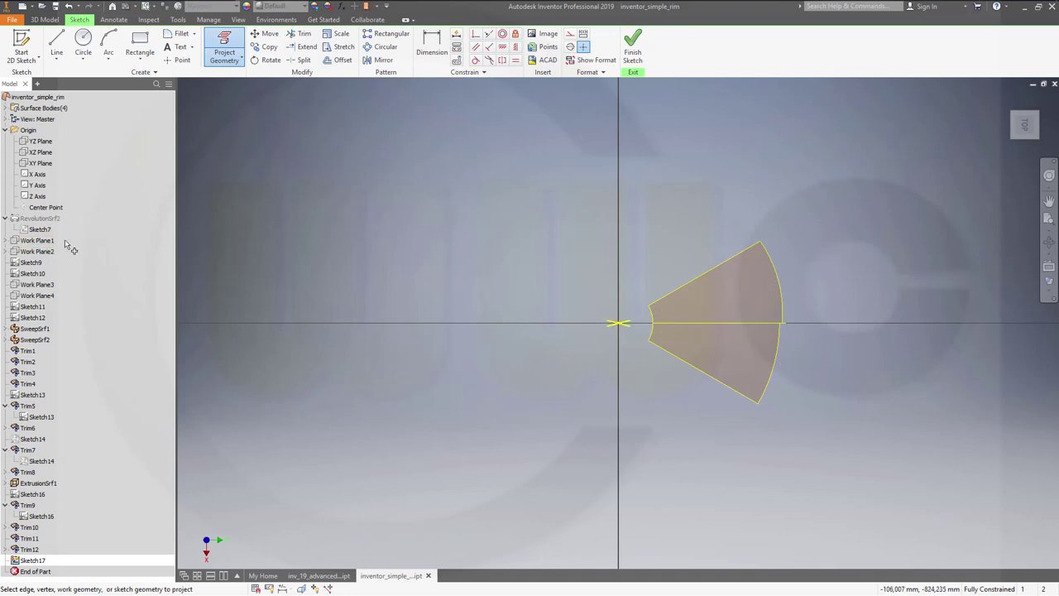
key("Escape")
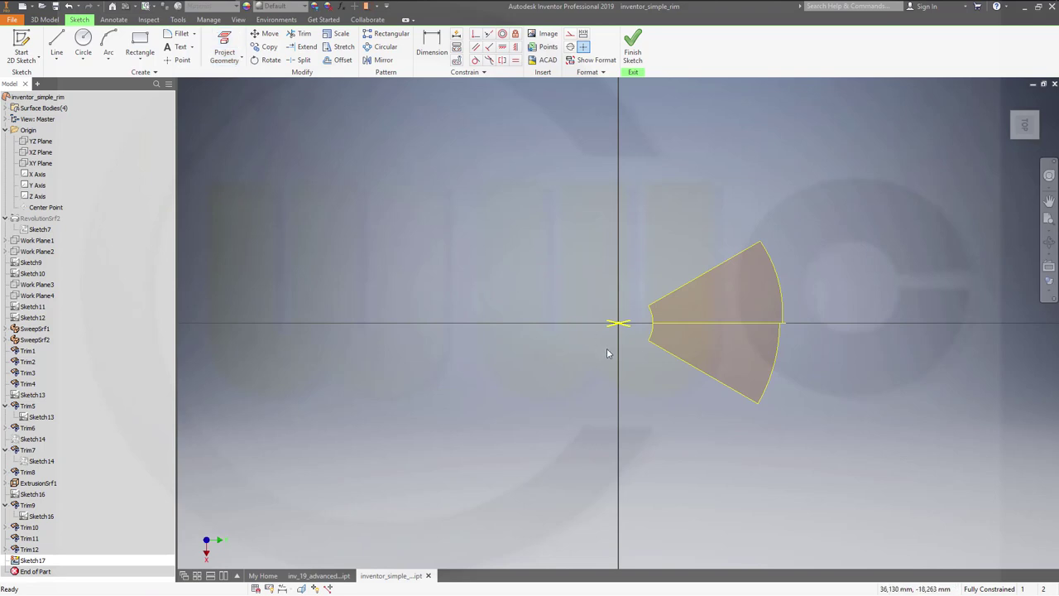
Convert the two projected work plane lines at the origin to construction geometry.
scroll(607, 353, "down", 1)
scroll(608, 331, "up", 6)
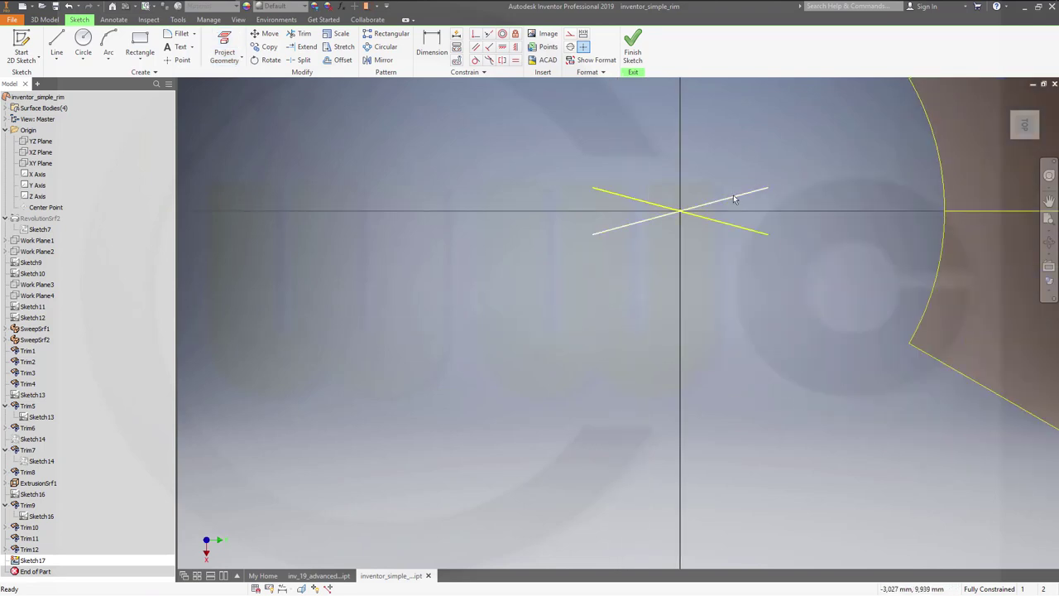
left_click(732, 199)
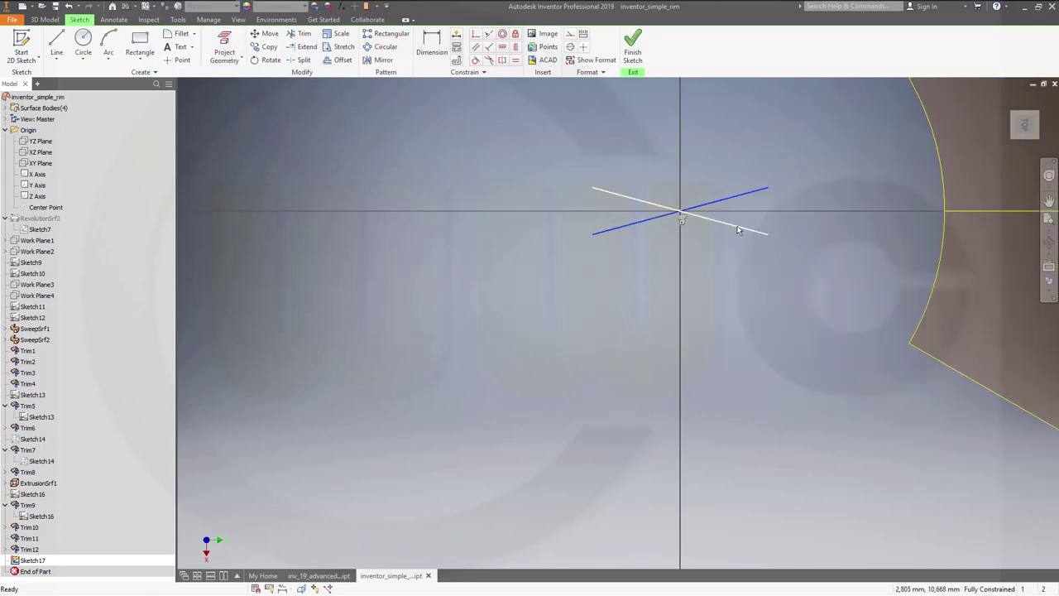
left_click(738, 230, "ctrl")
left_click(569, 34)
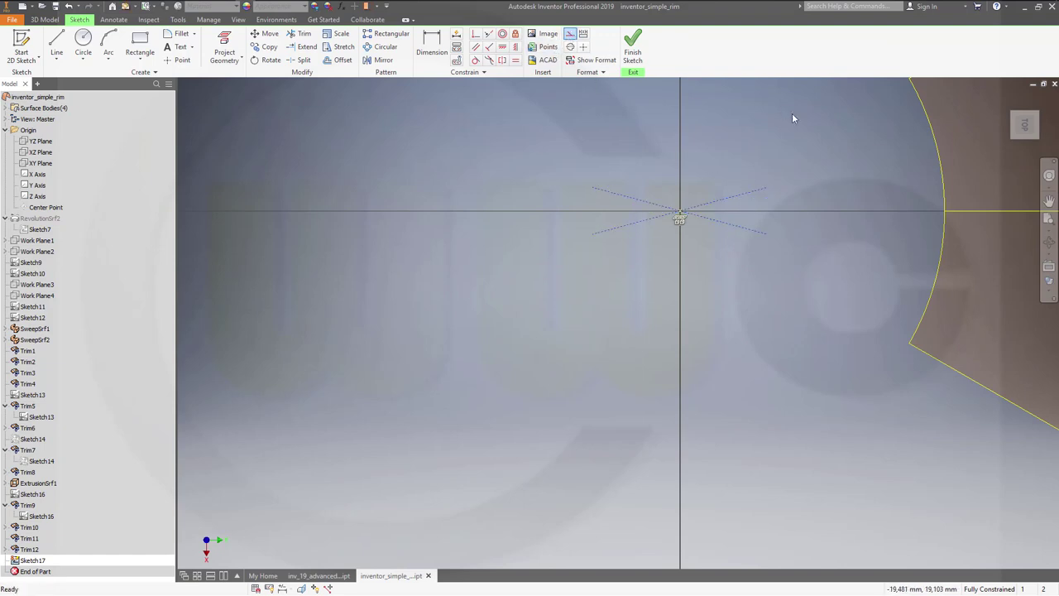
Sketch a circle about 25 mm in diameter on the upper half of the spoke surface, near its inner end.
scroll(798, 125, "down", 3)
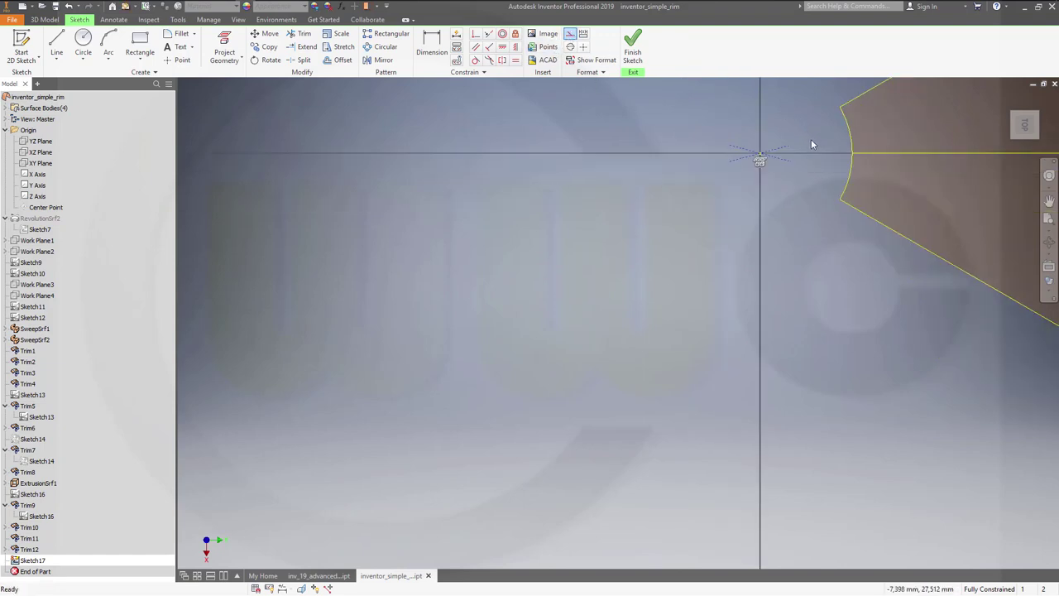
mouse_move(813, 143)
middle_mouse_down()
mouse_move(702, 253)
mouse_move(521, 336)
middle_mouse_up()
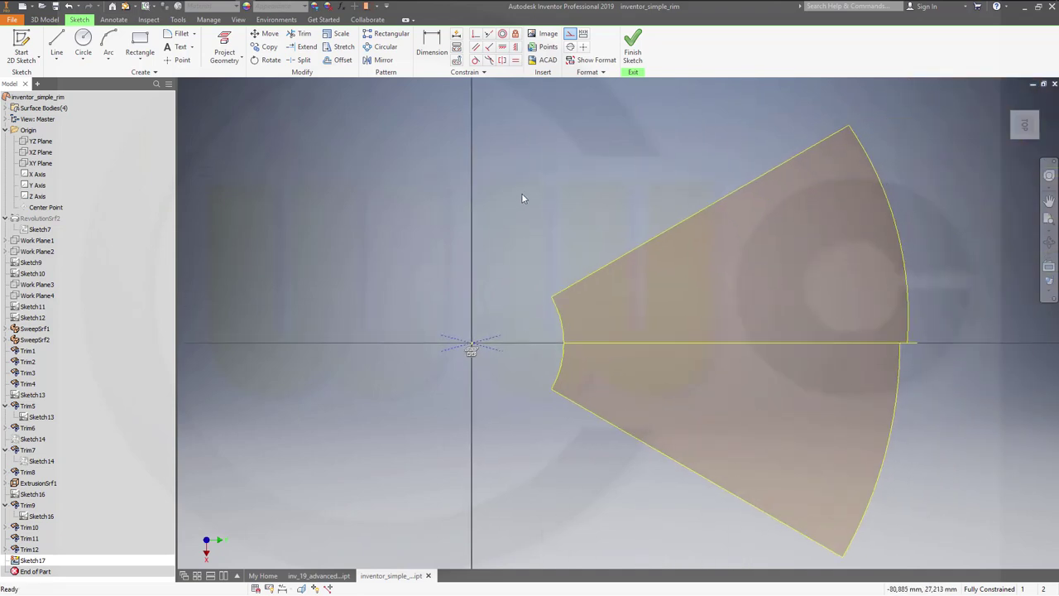
left_click(83, 41)
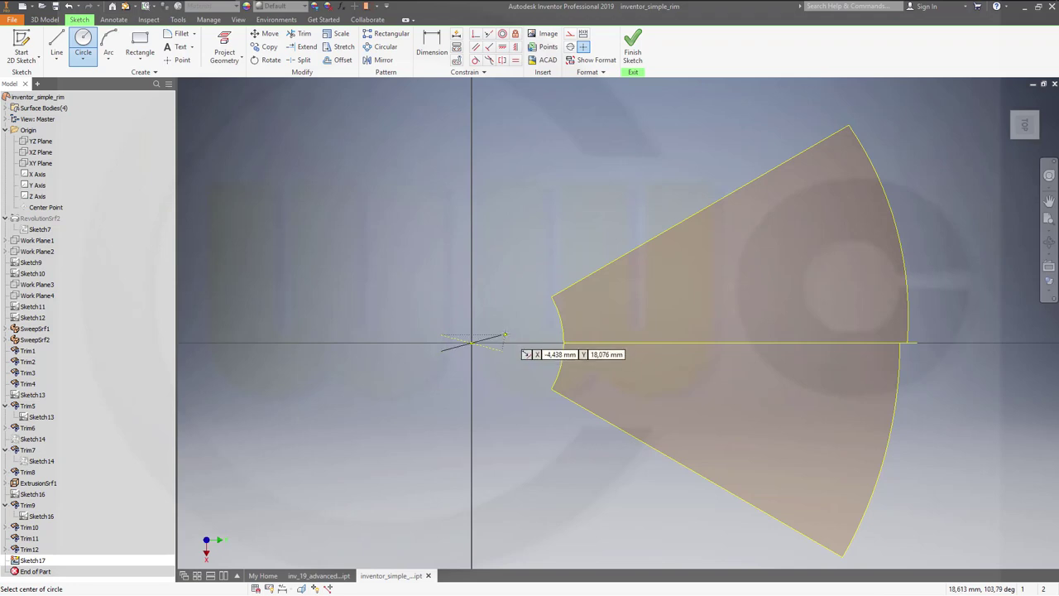
left_click(642, 296)
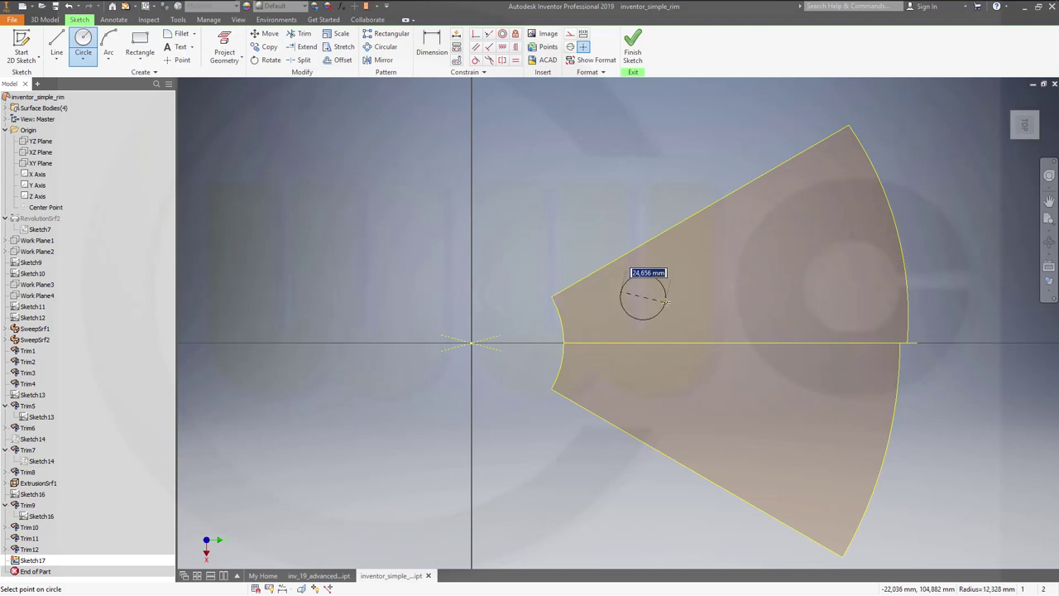
left_click(666, 302)
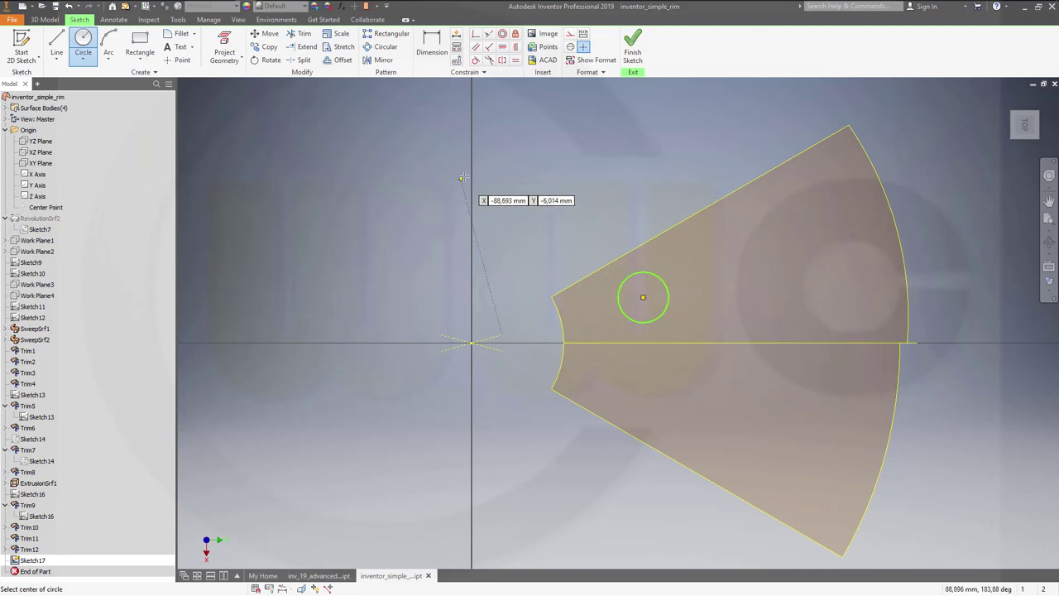
key("Escape")
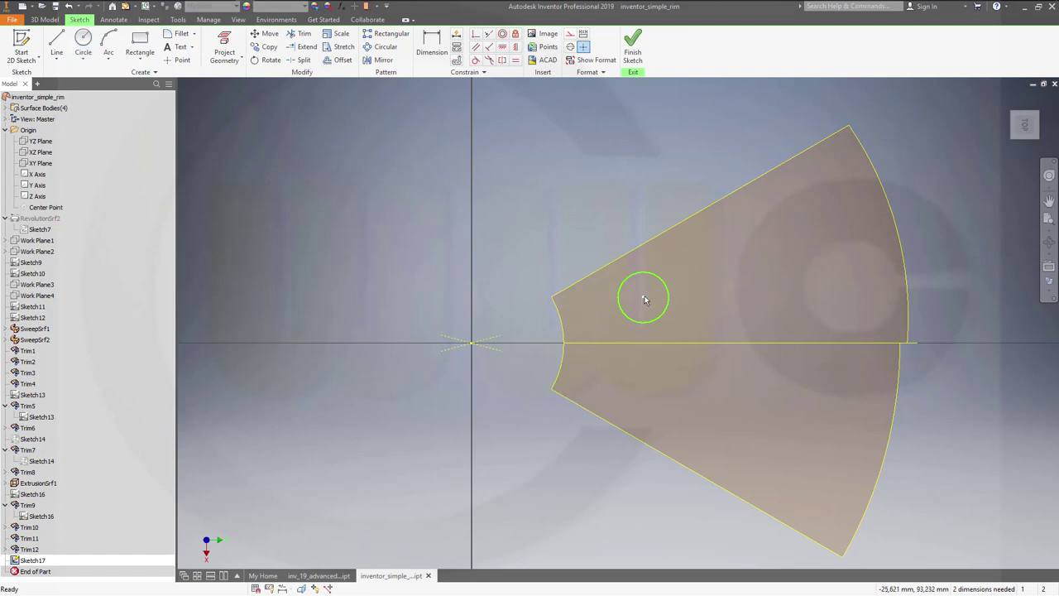
Constrain the circle's centre coincident with the rising projected construction line and shrink the circle slightly.
left_click(475, 34)
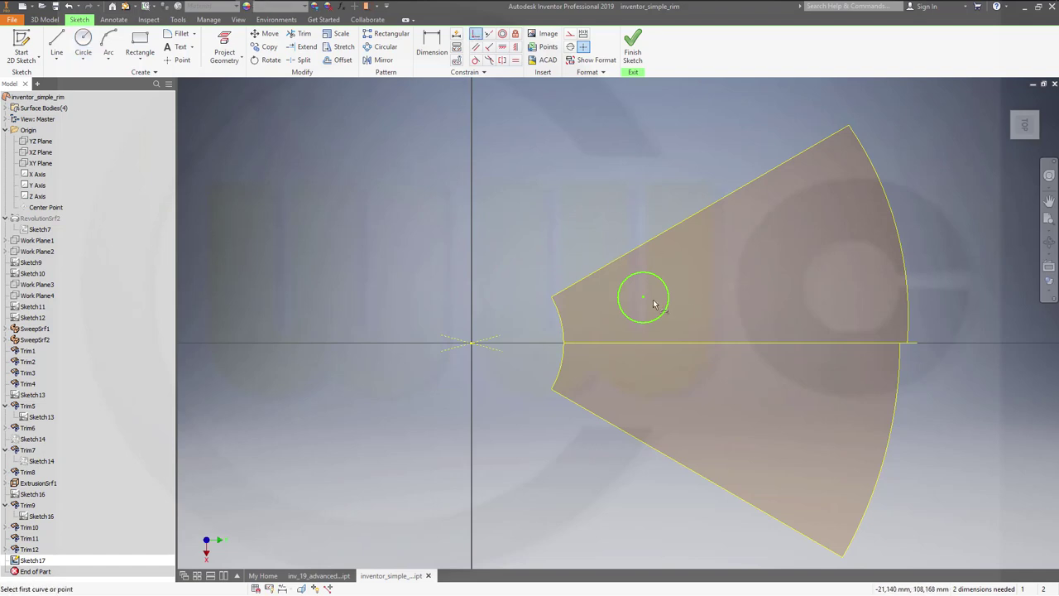
left_click(643, 298)
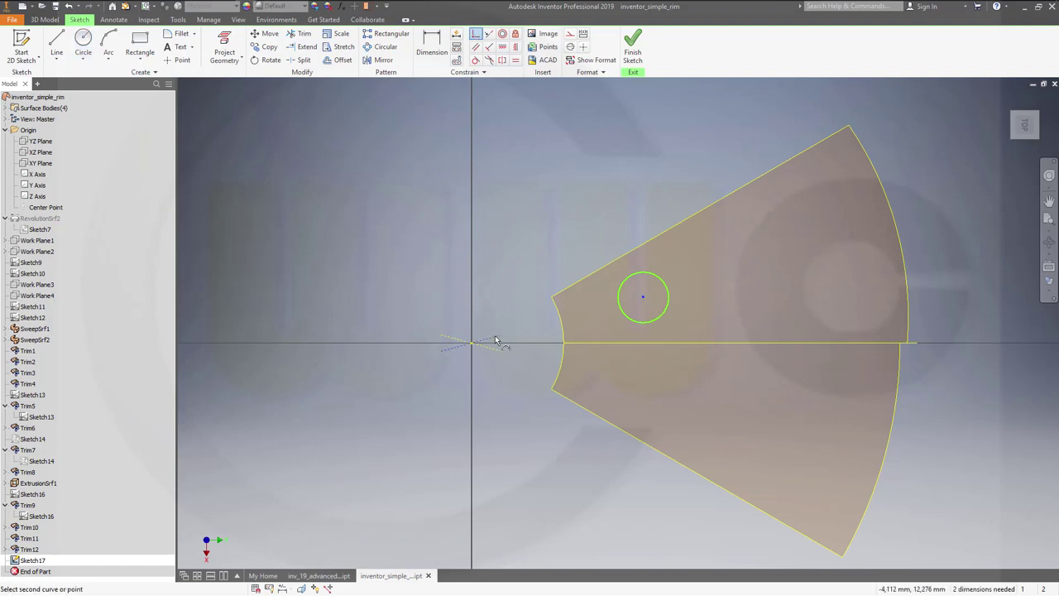
left_click(496, 339)
left_click(241, 102)
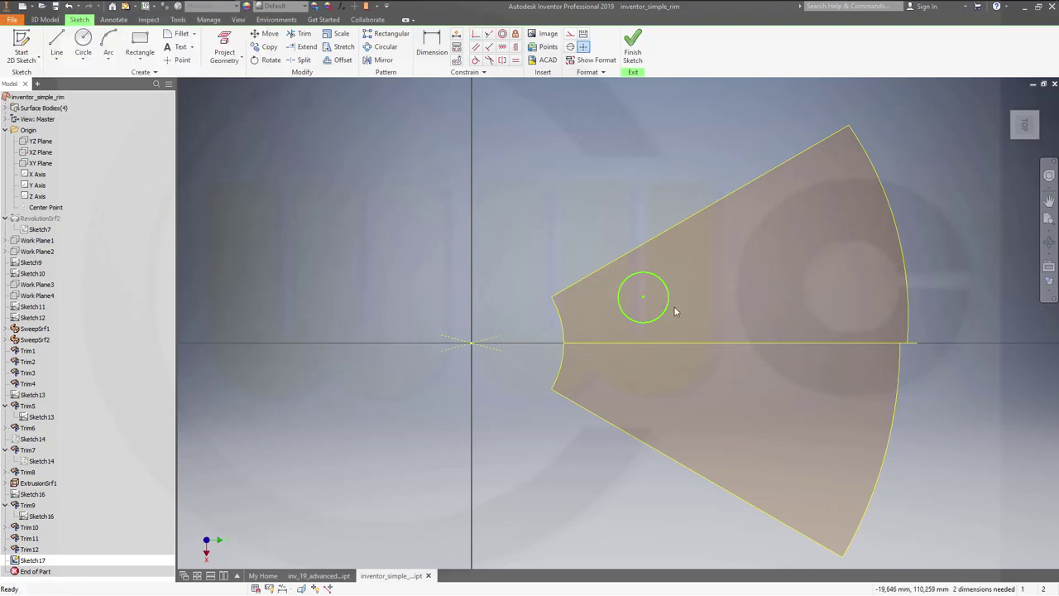
left_click_drag(670, 308, 662, 307)
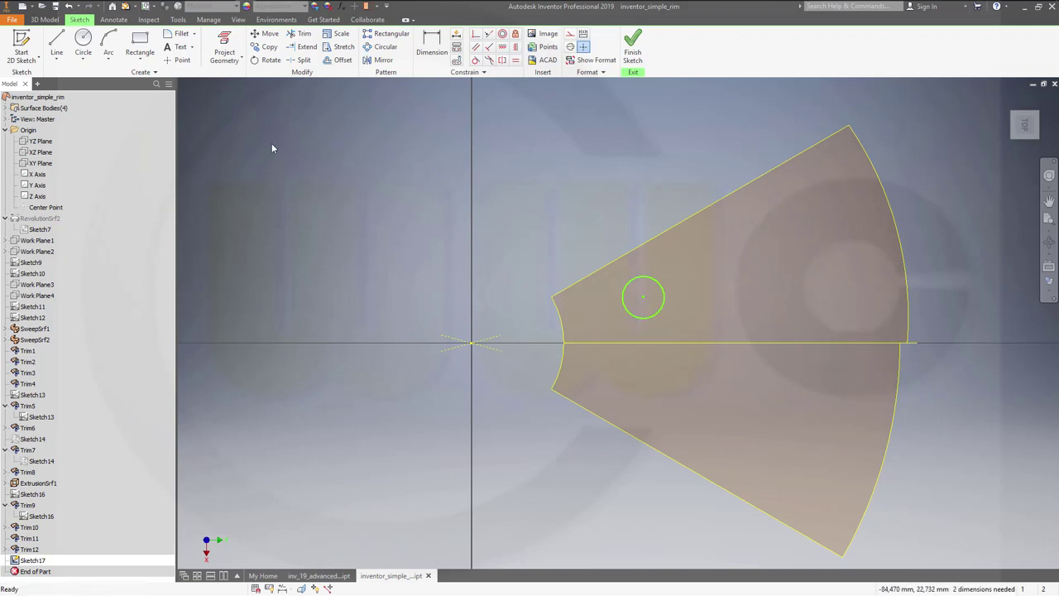
Sketch two connected lines, each about 140 mm long, forming a V from beyond the rim edge to a point near the circle.
left_click(56, 41)
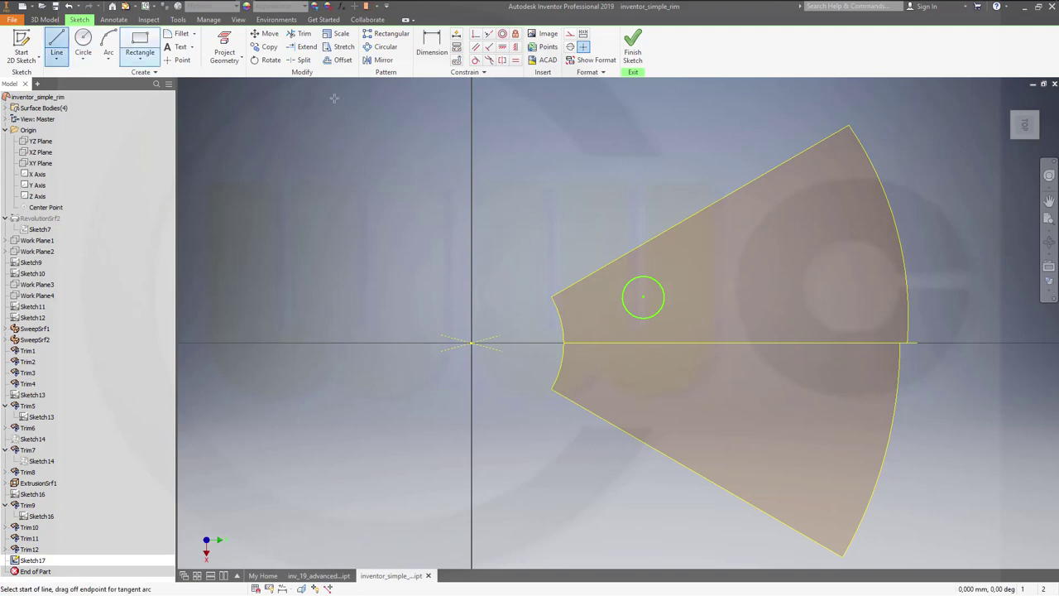
left_click(915, 143)
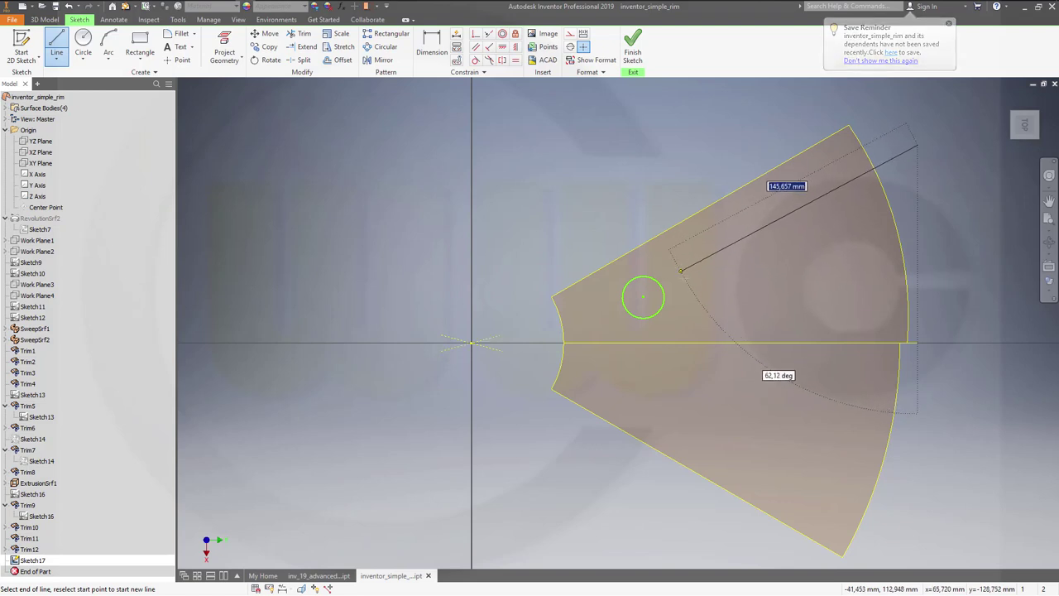
left_click(688, 273)
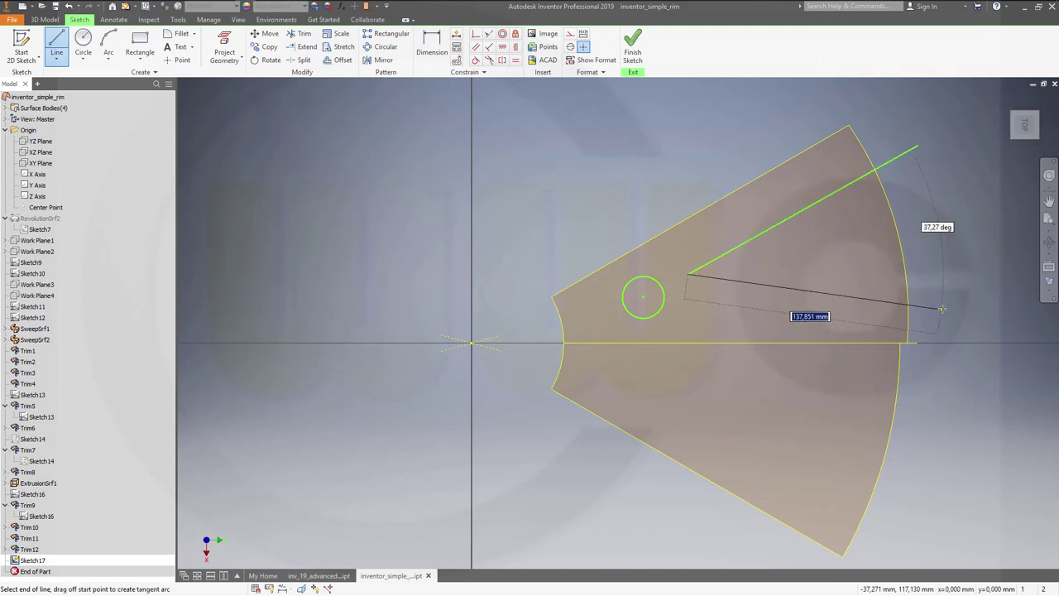
left_click(946, 300)
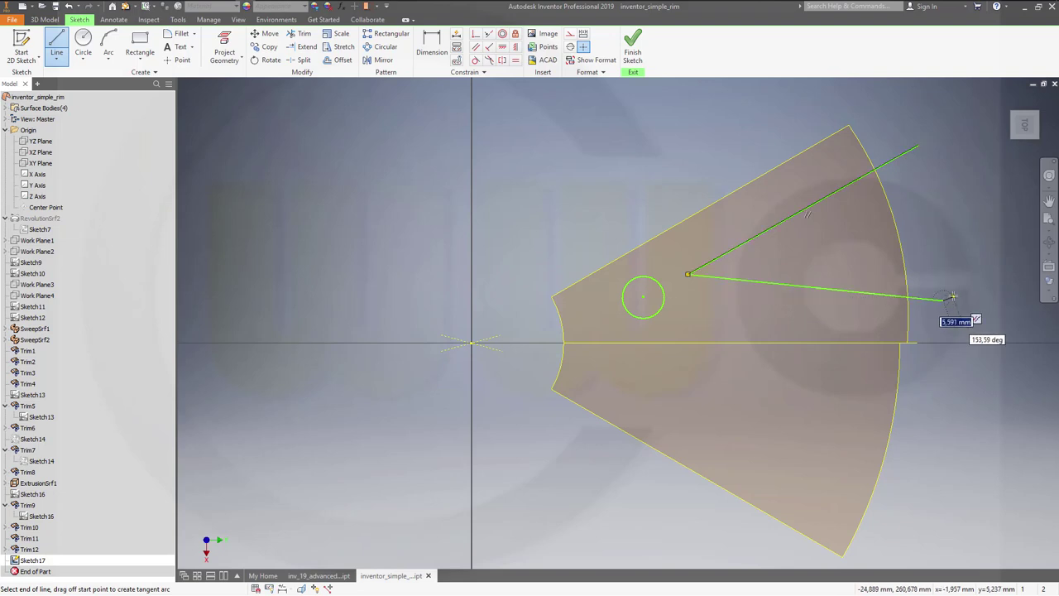
right_click(952, 296)
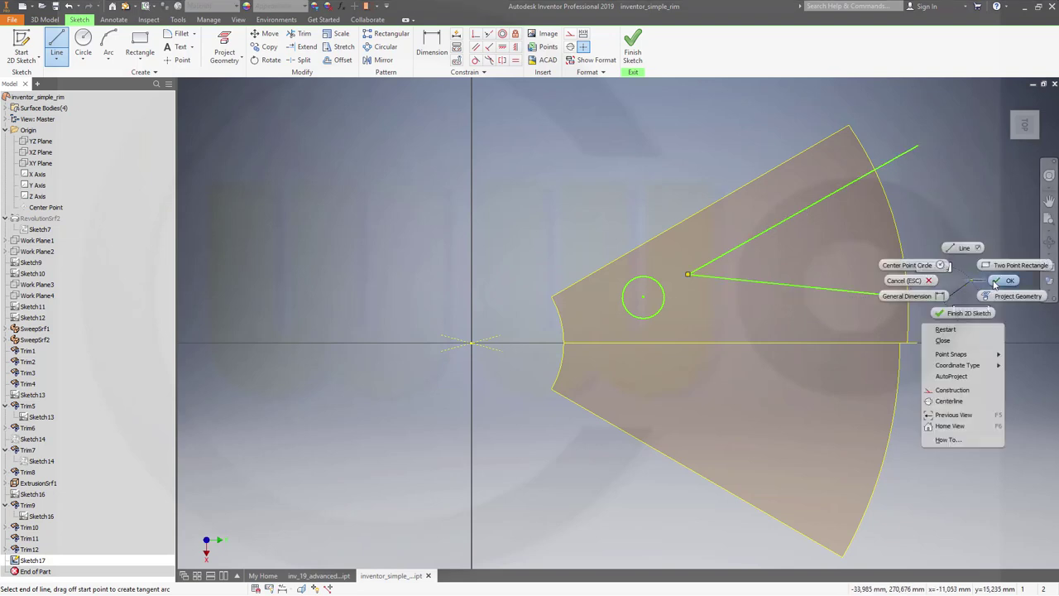
left_click(926, 385)
Sketch a second V of two connected lines, each about 160 mm long, opening past the rim edge on the lower half of the spoke surface.
right_click(927, 391)
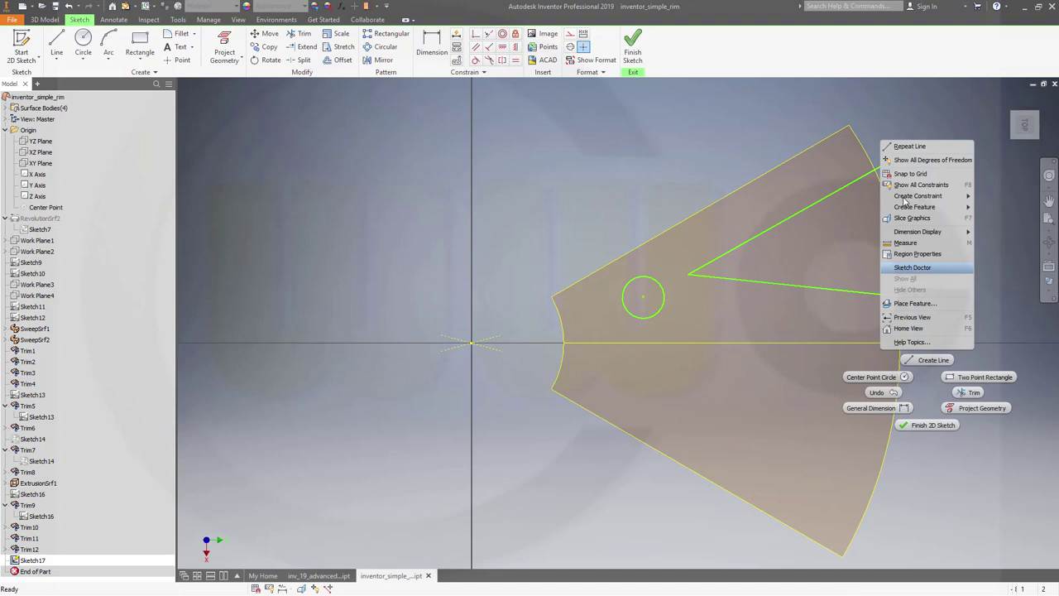
left_click(893, 148)
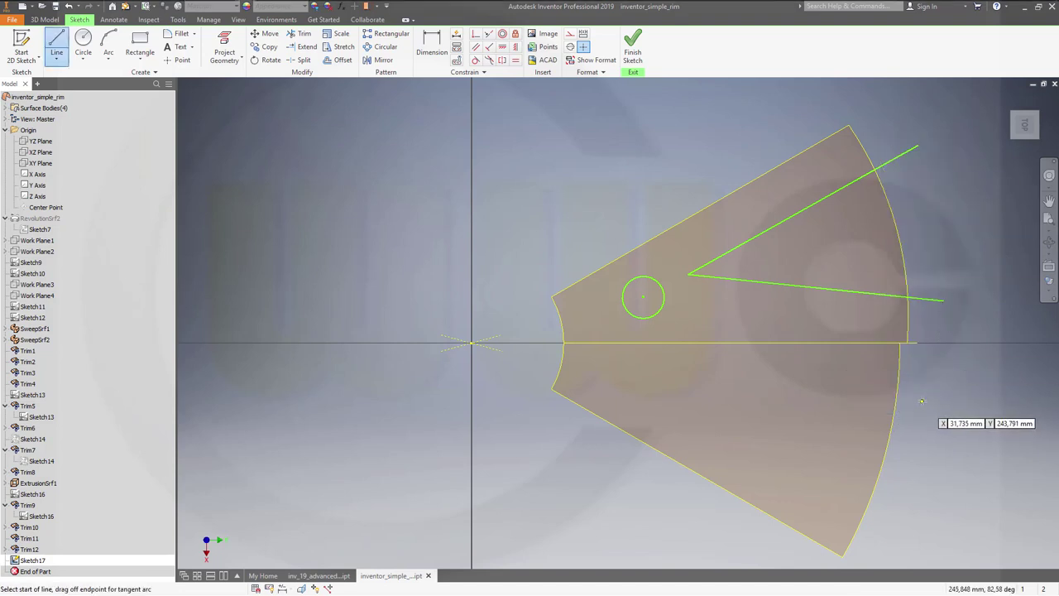
left_click(923, 396)
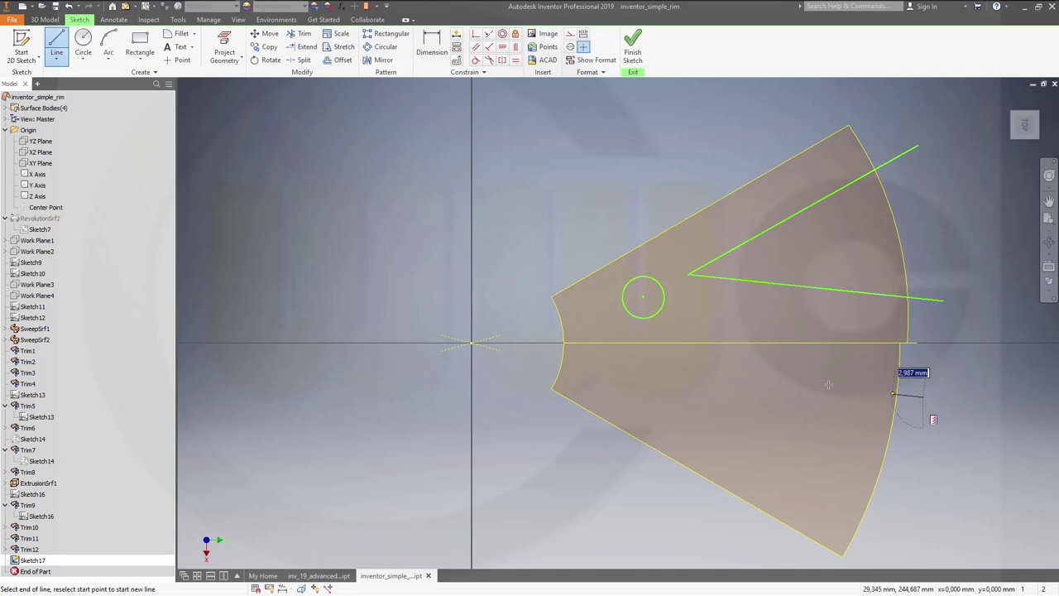
left_click(630, 378)
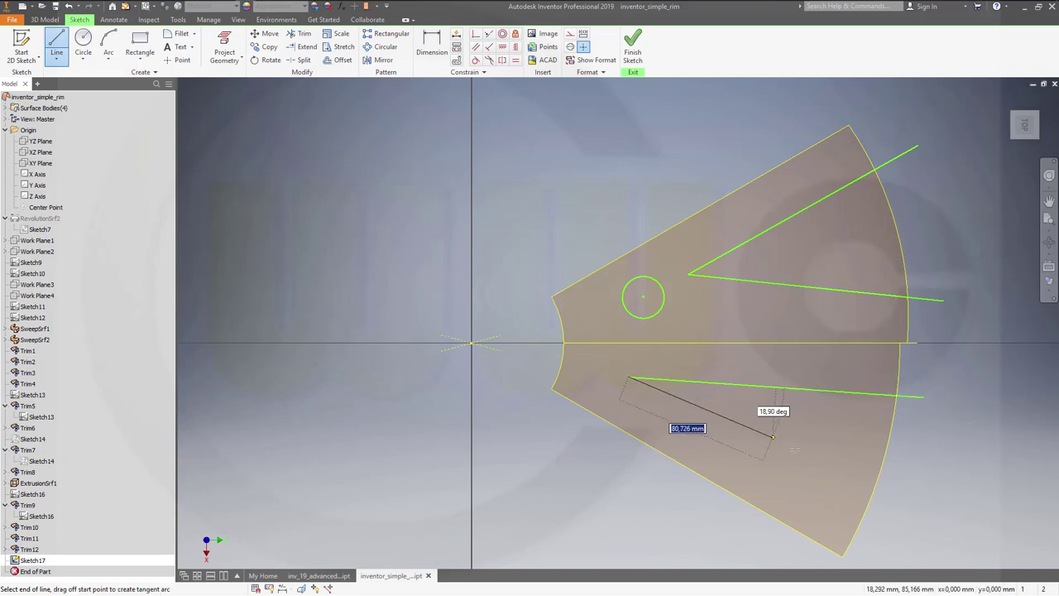
left_click(888, 512)
key("Escape")
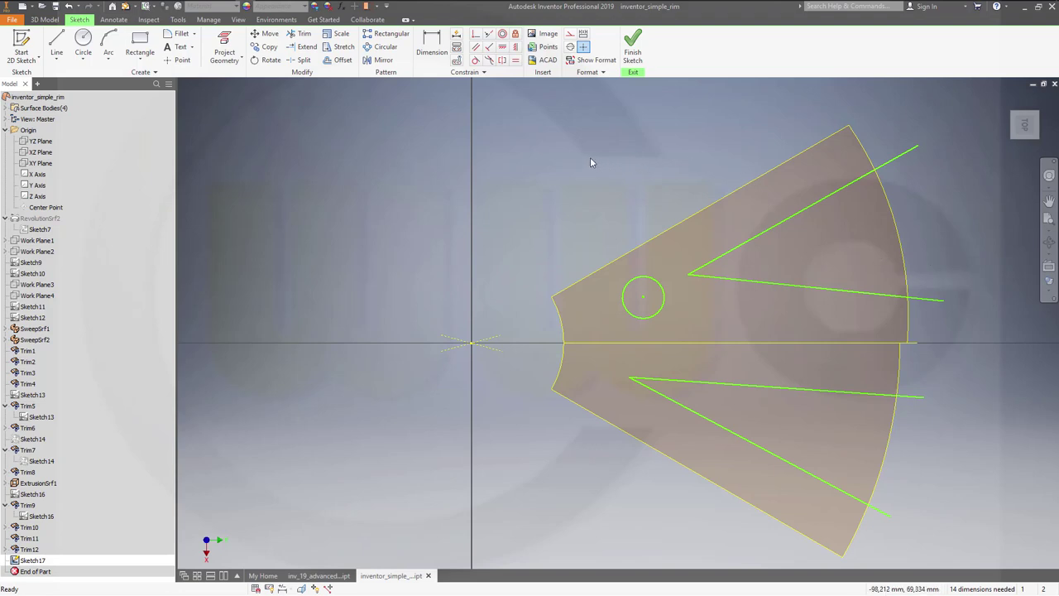
Constrain the upper V's corner coincident with the rising construction line and the lower V's corner with the falling one.
left_click(475, 34)
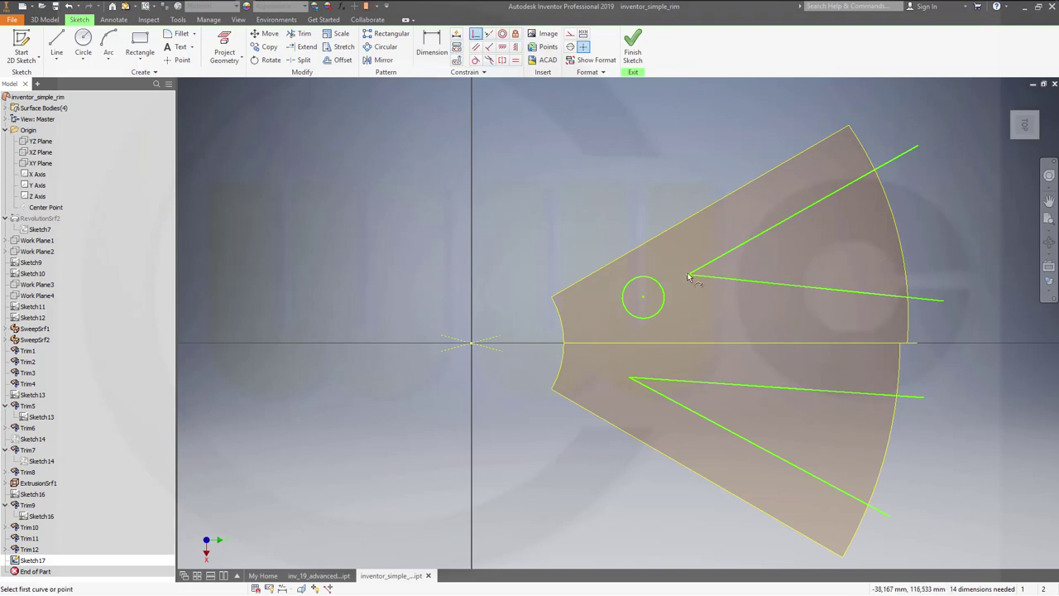
left_click(687, 277)
left_click(497, 337)
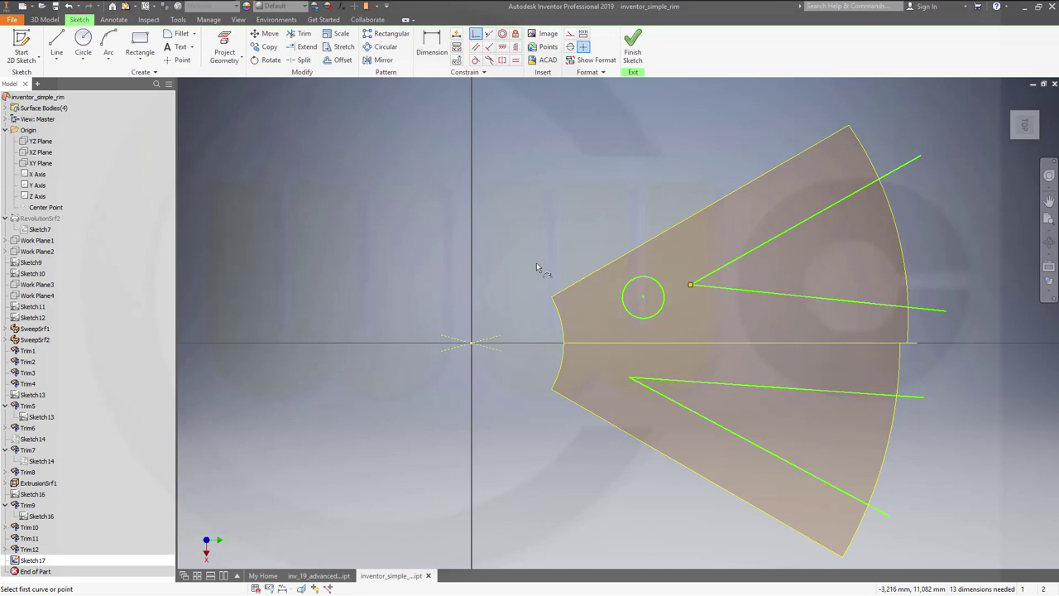
left_click(631, 380)
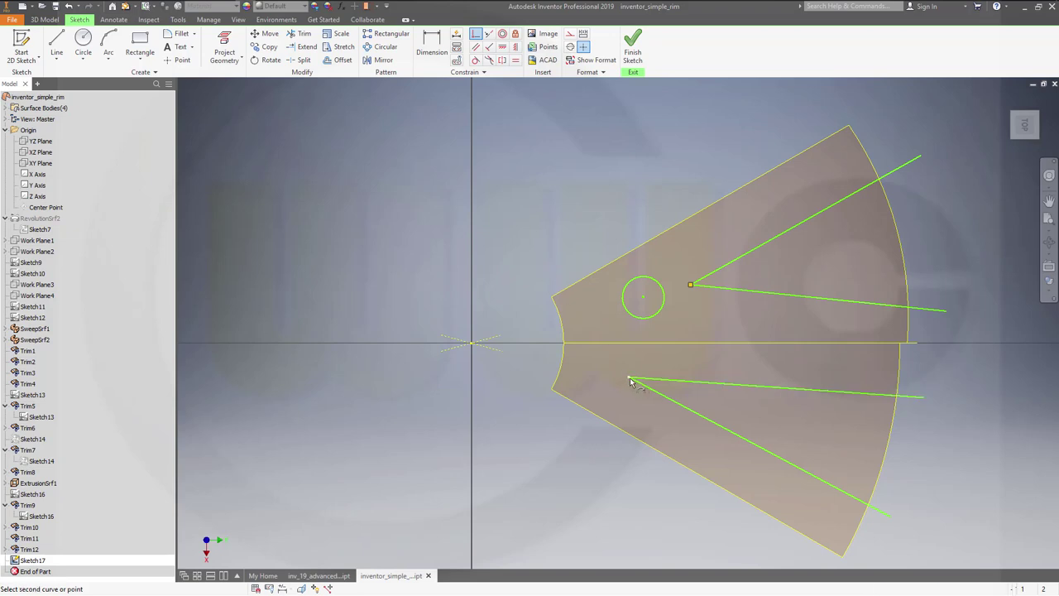
left_click(496, 354)
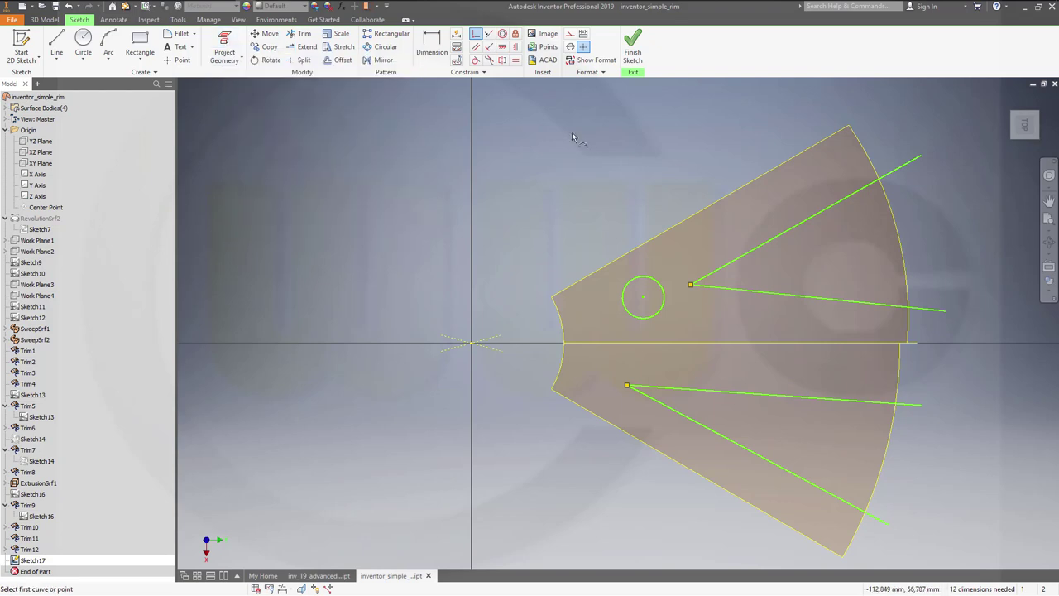
Project the horizontal reference line through the origin into the sketch and convert it to construction geometry.
left_click(225, 45)
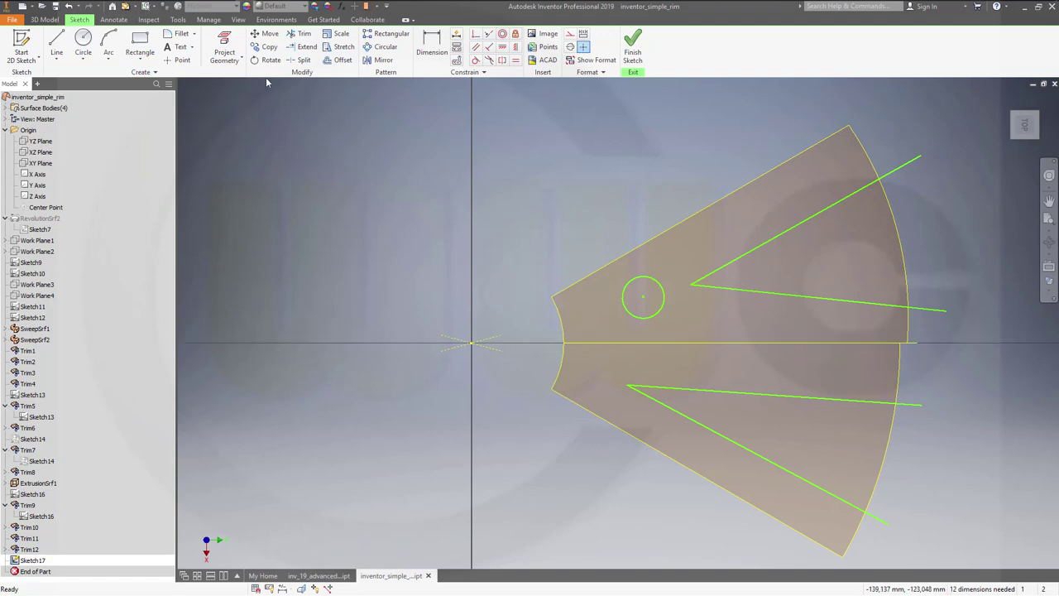
left_click(225, 43)
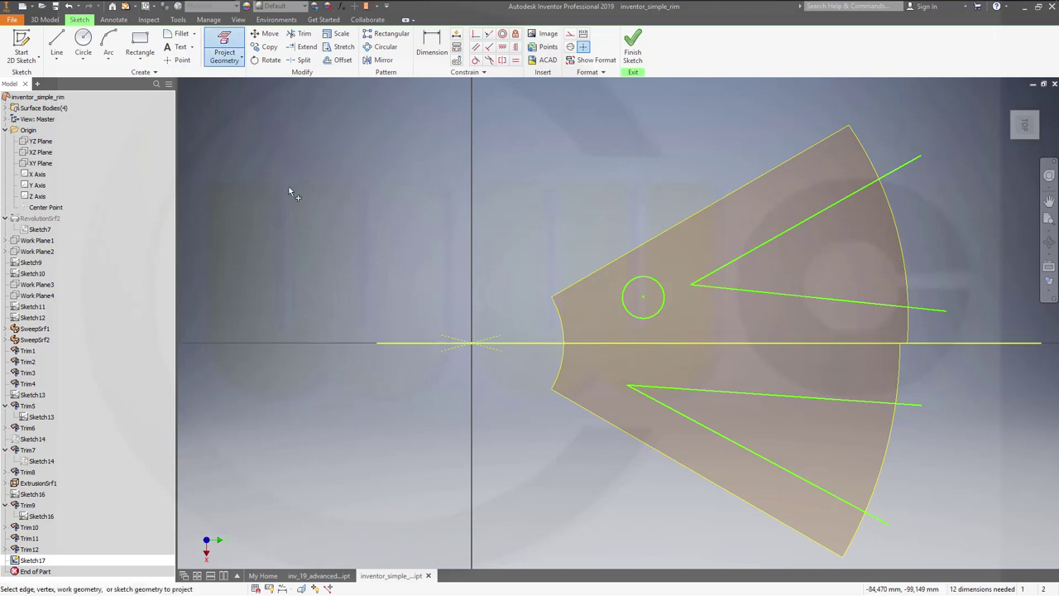
left_click(383, 344)
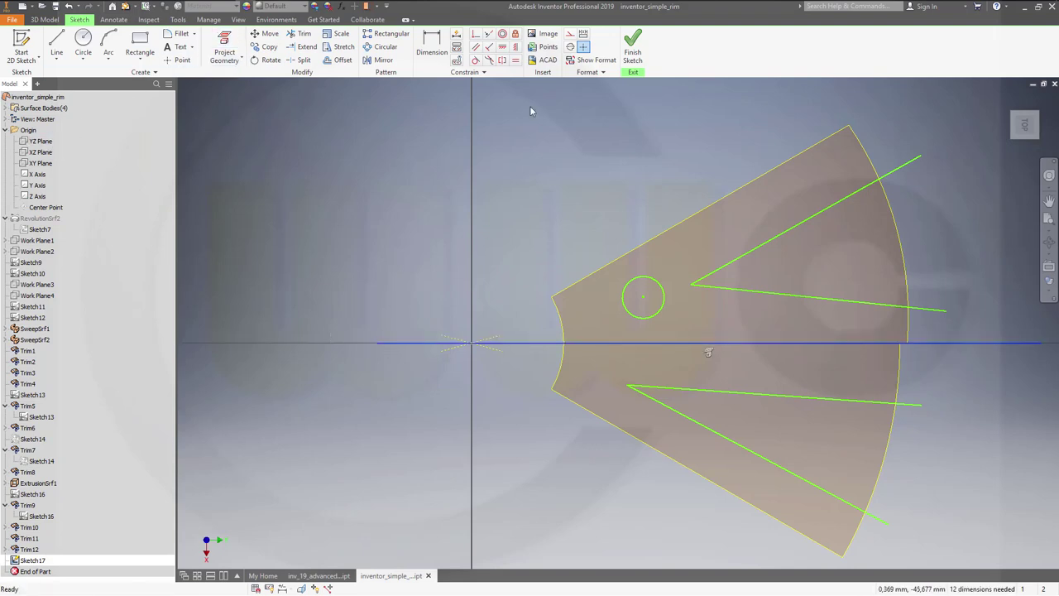
left_click(569, 33)
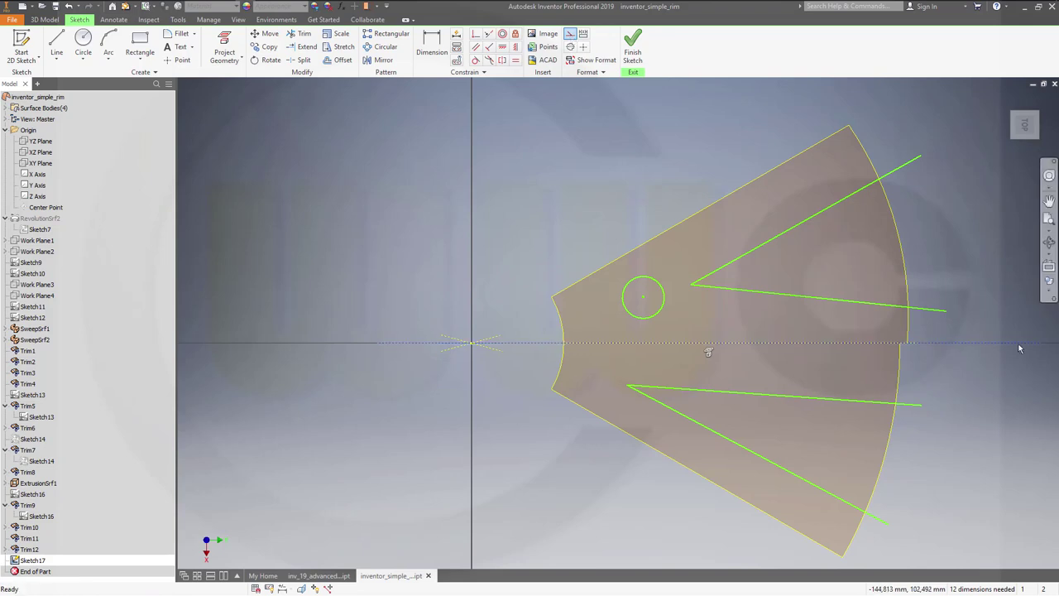
left_click(1000, 389)
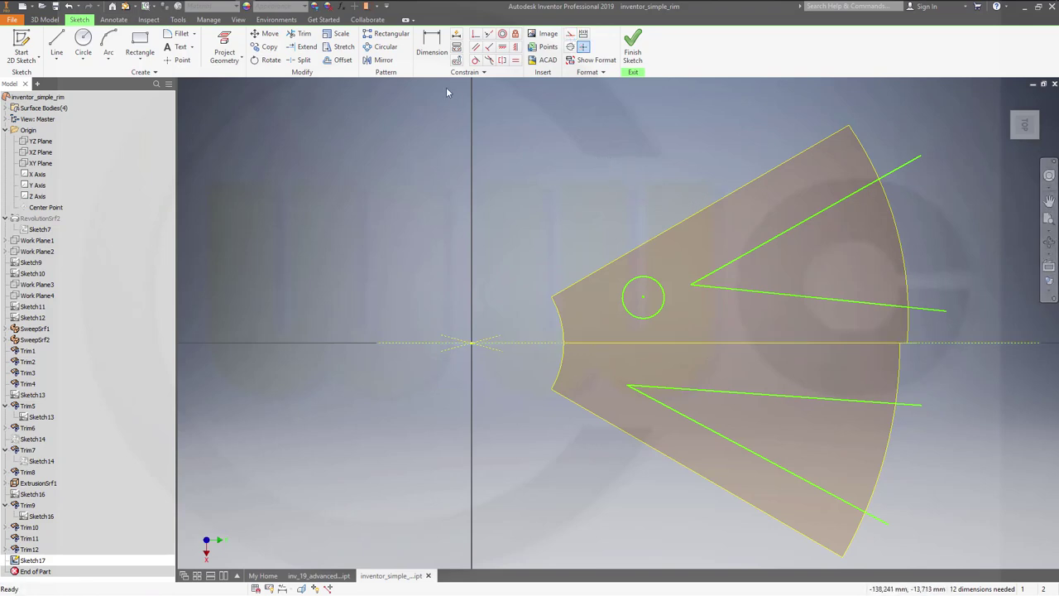
Constrain the inner leg of each V parallel to the horizontal construction line.
left_click(476, 46)
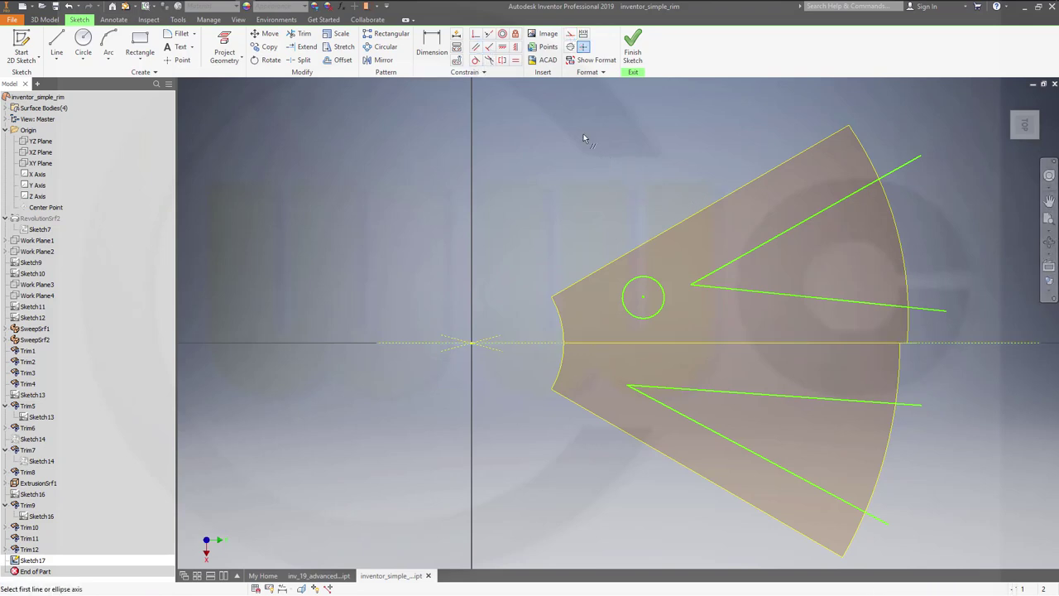
left_click(845, 302)
left_click(926, 344)
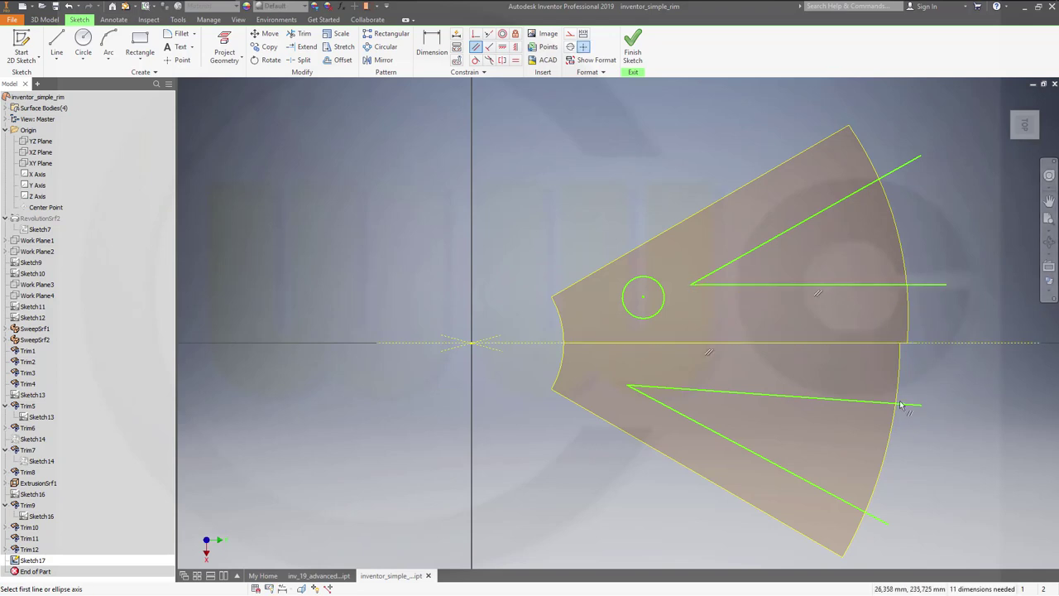
left_click(904, 404)
left_click(946, 344)
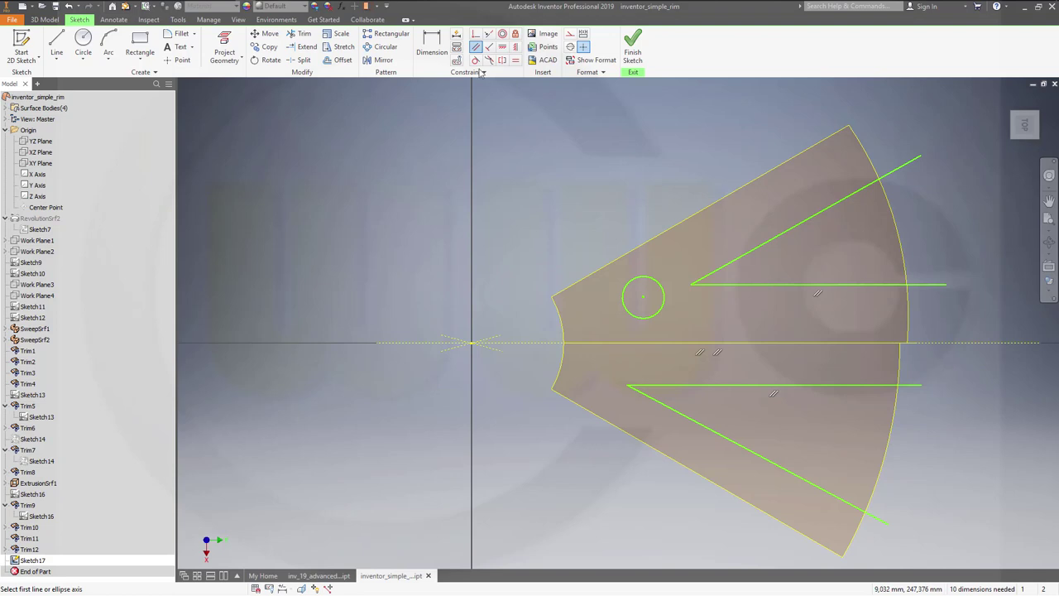
Dimension the angle between the two lines of the upper V as 30 degrees.
left_click(431, 45)
left_click(841, 200)
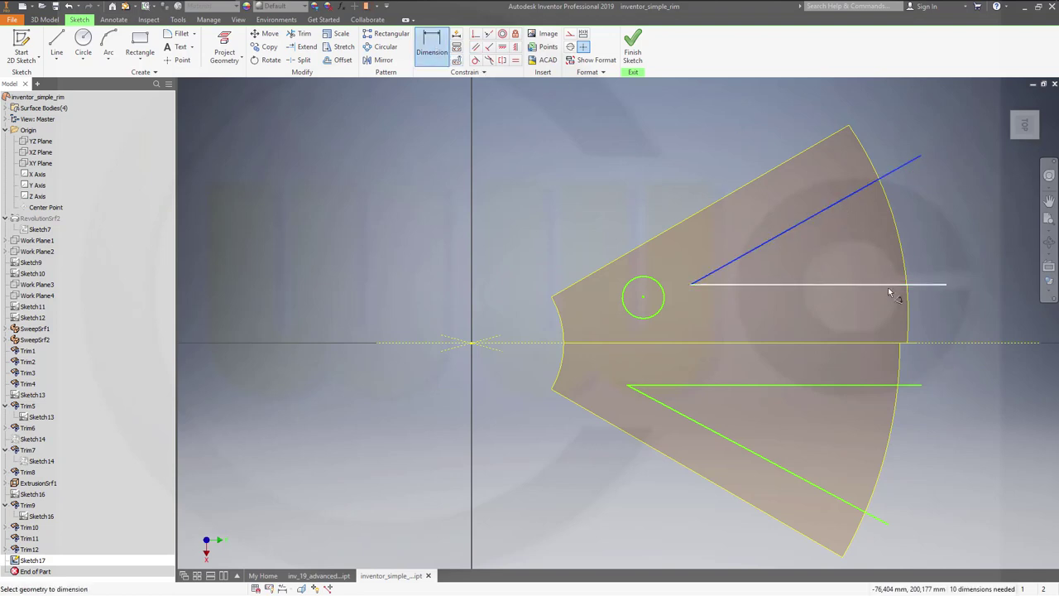
left_click(879, 286)
left_click(867, 249)
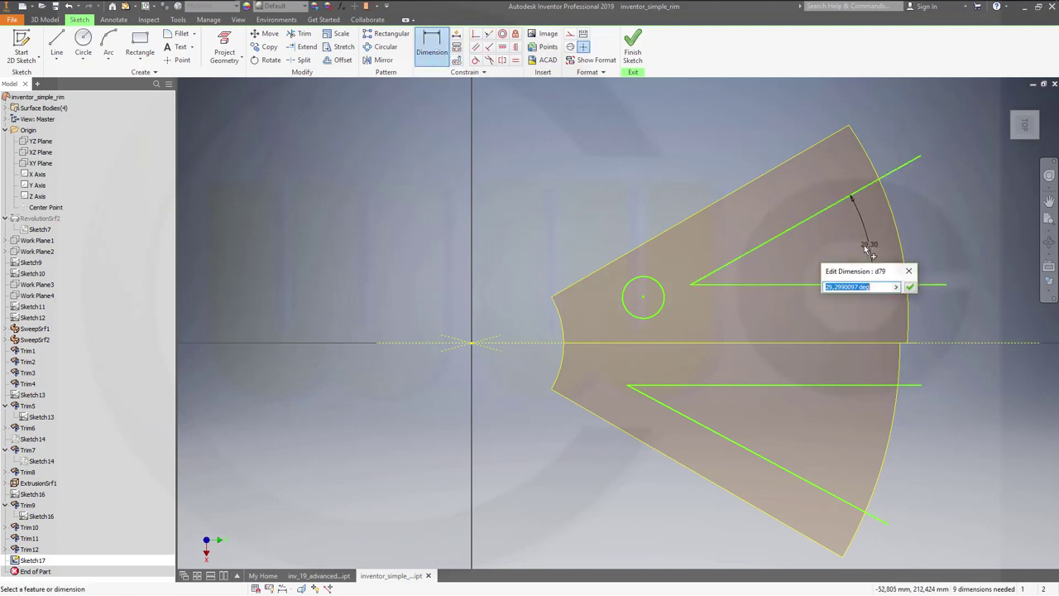
type("30")
key("Return")
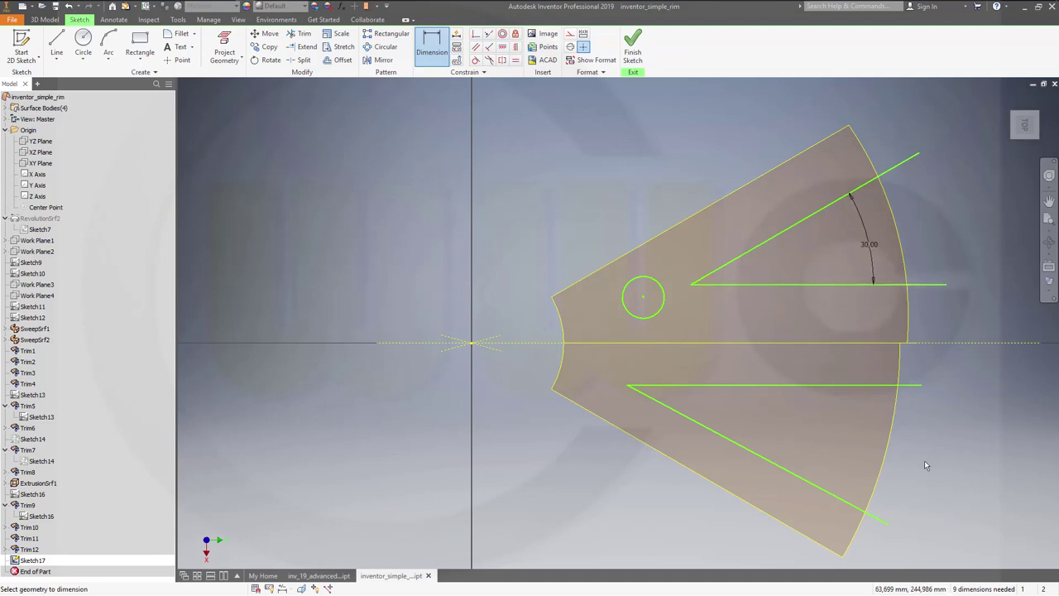
Dimension the angle between the two lines of the lower V as 30 degrees.
left_click(839, 386)
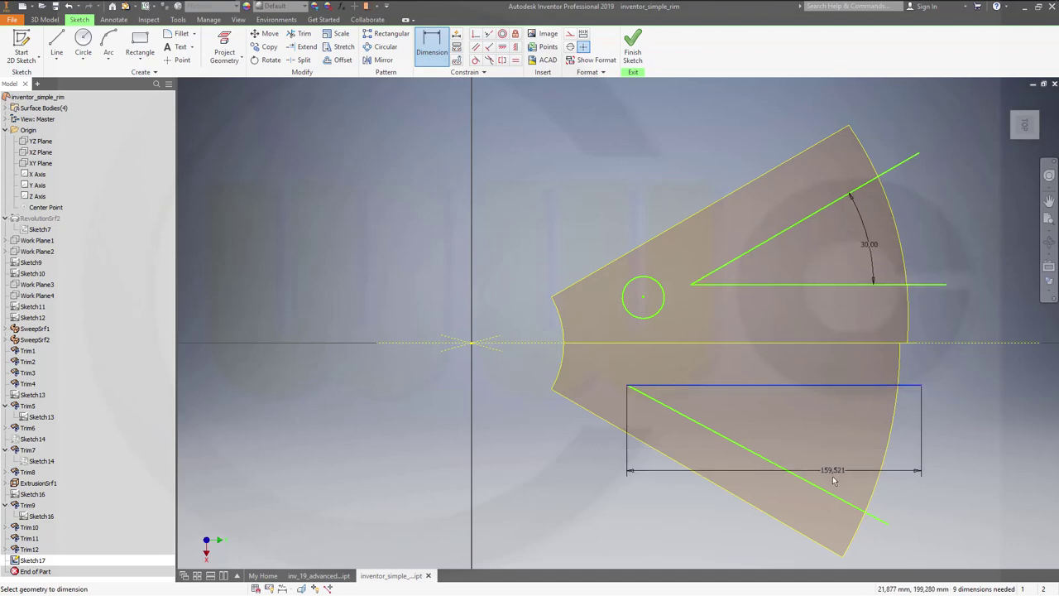
left_click(824, 496)
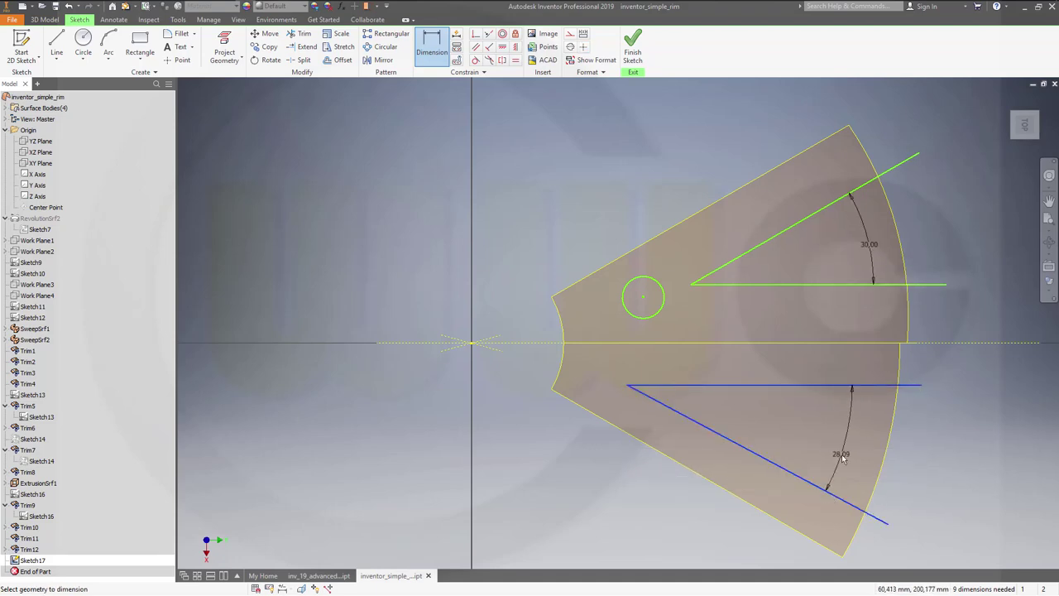
left_click(843, 451)
type("30")
key("Return")
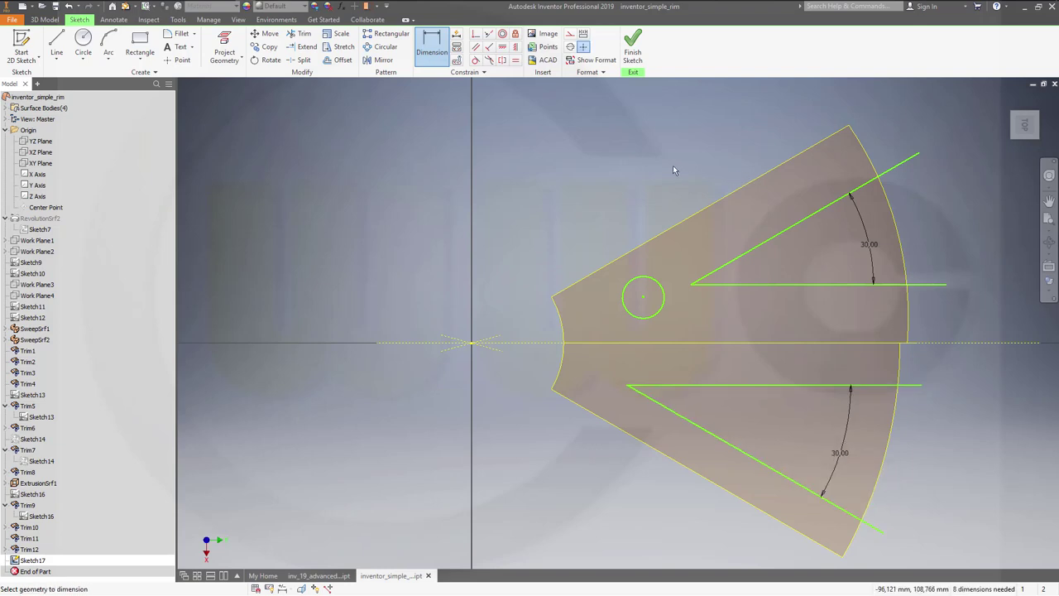
key("Escape")
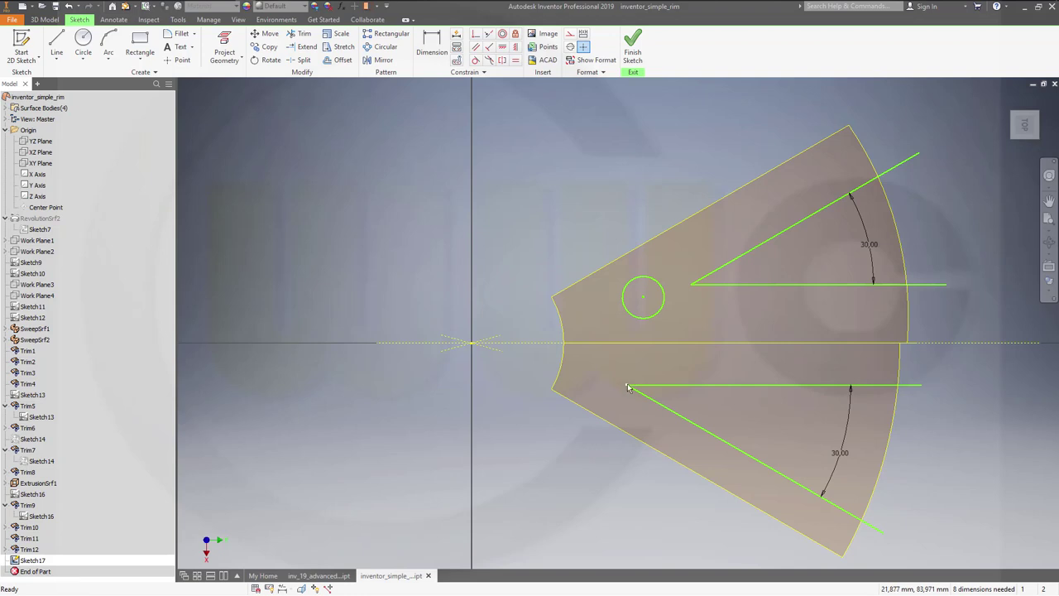
Move the corners of both V outlines inward along their construction lines, closer to the wheel centre.
left_click_drag(626, 386, 593, 376)
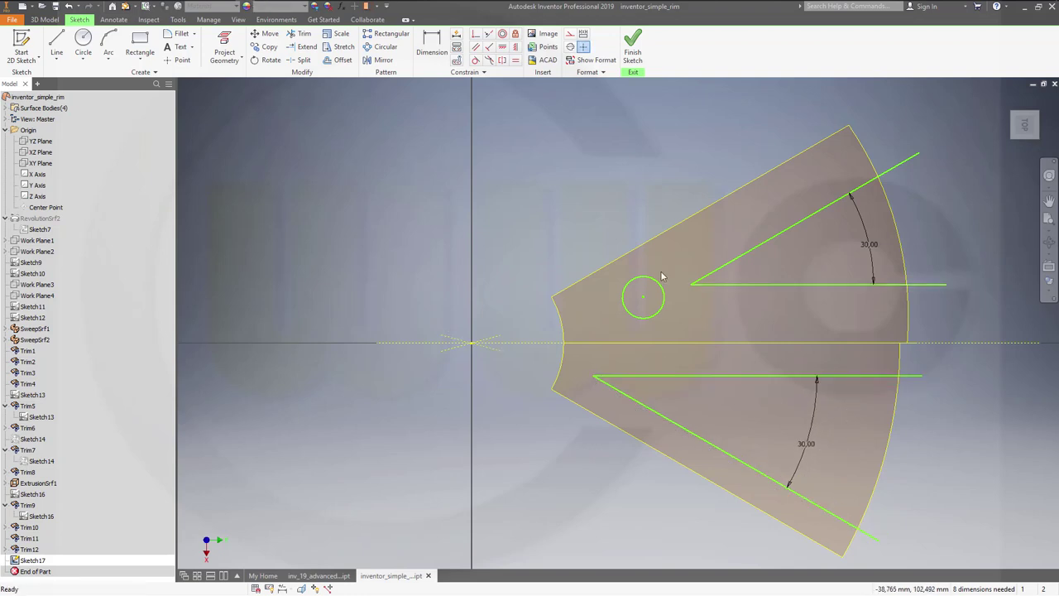
left_click_drag(691, 285, 682, 286)
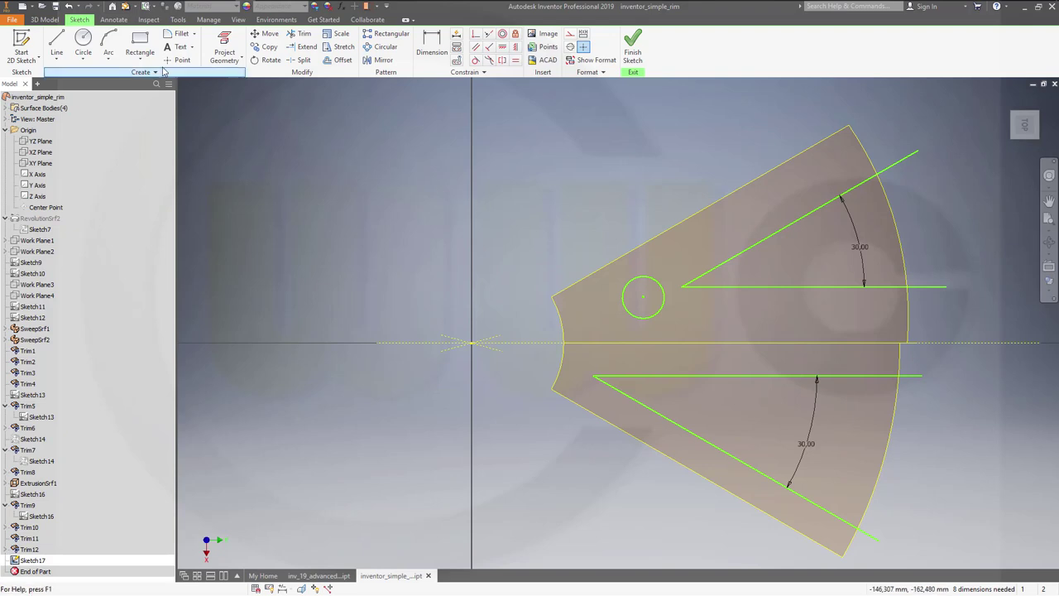
Round the corner of the upper V with a 20 mm sketch fillet.
left_click(180, 33)
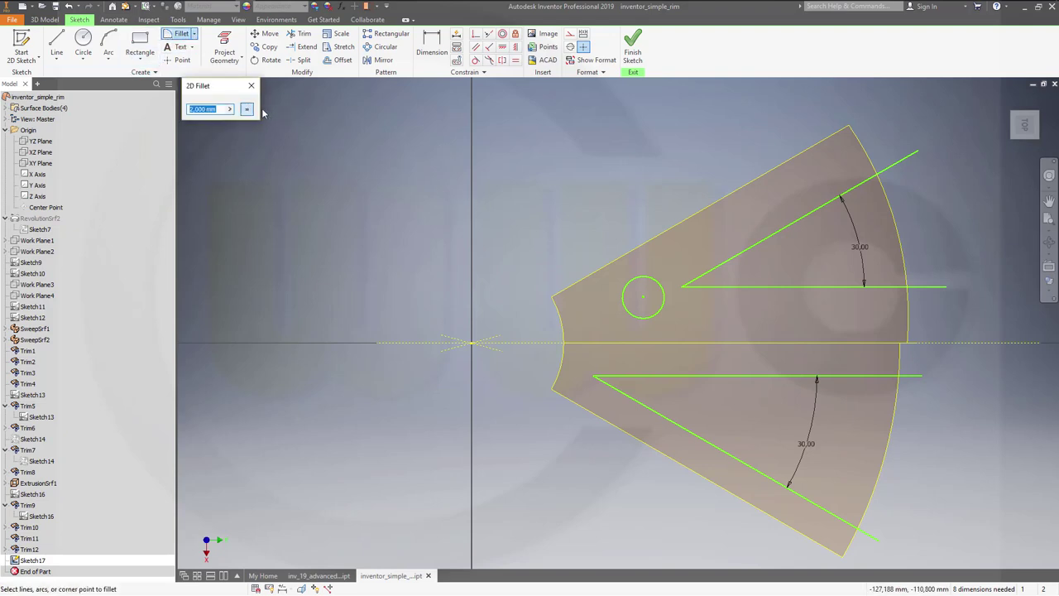
key("Escape")
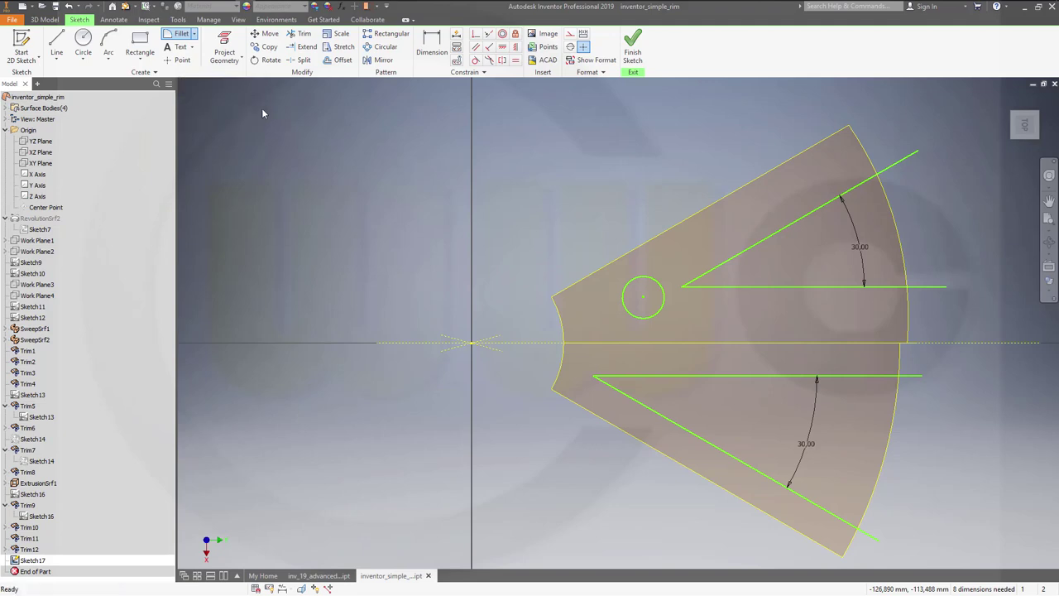
left_click(180, 33)
left_click(765, 239)
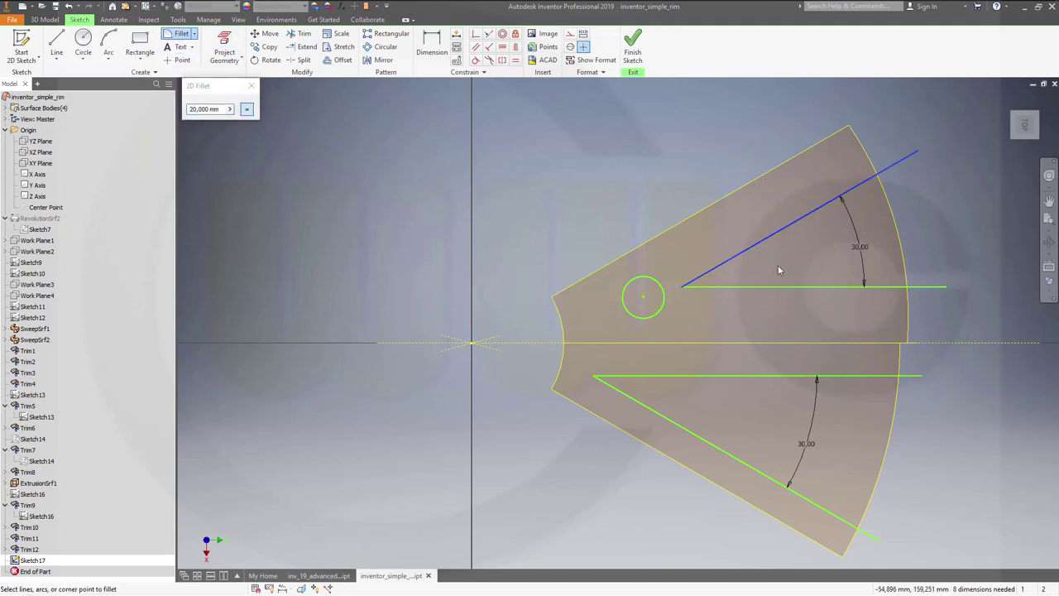
left_click(784, 286)
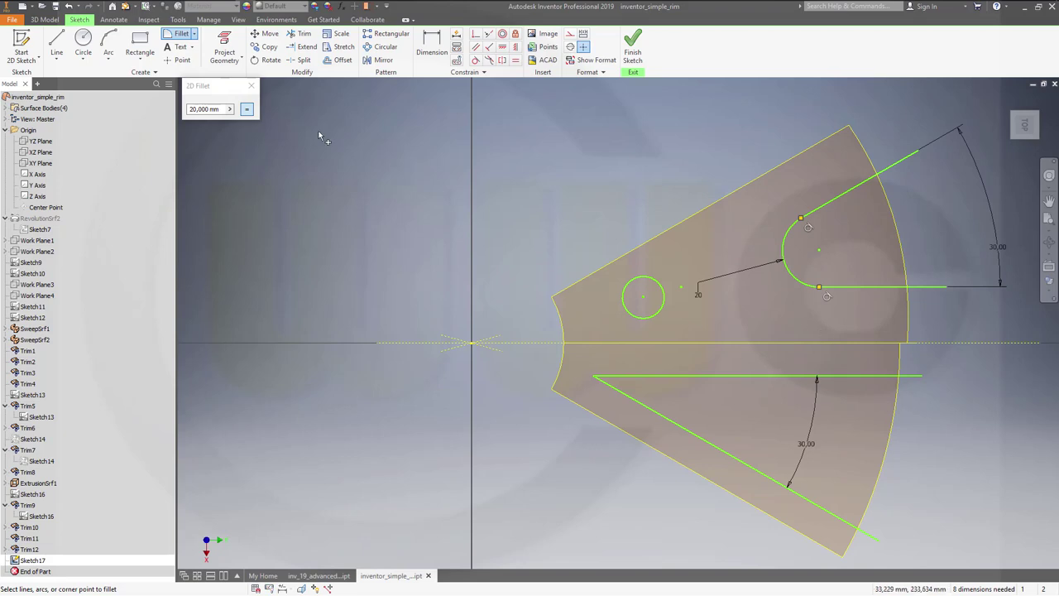
Try a 20 mm fillet of equal radius on the lower V's corner and undo it.
left_click(747, 374)
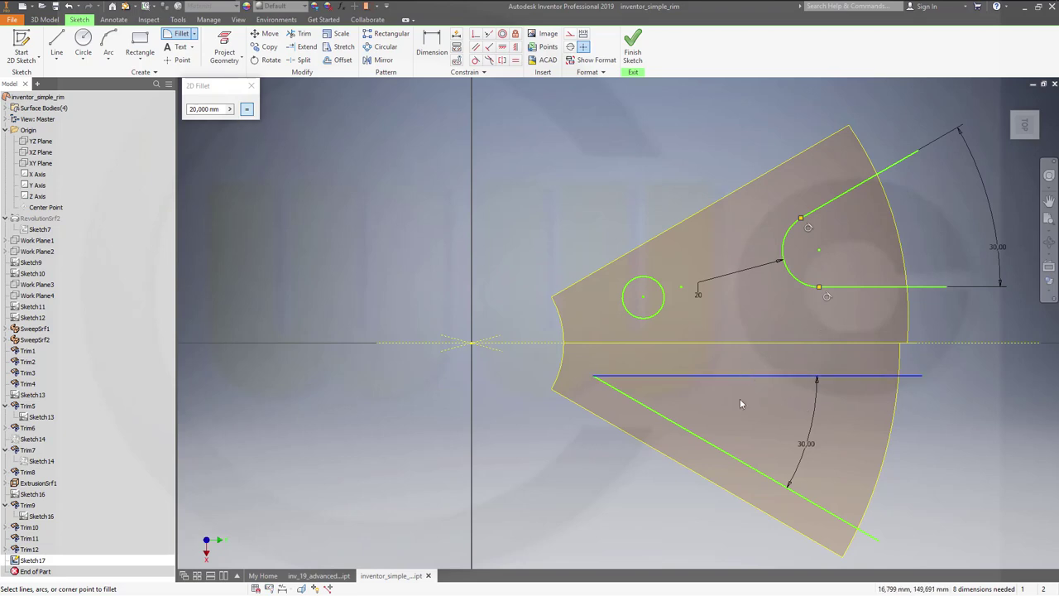
left_click(719, 449)
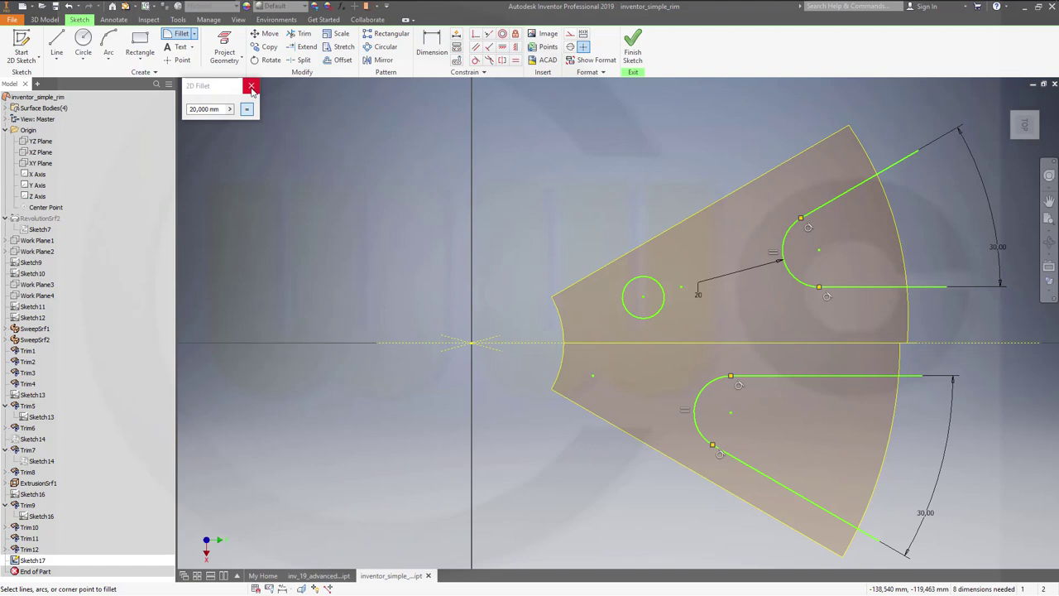
key("Escape")
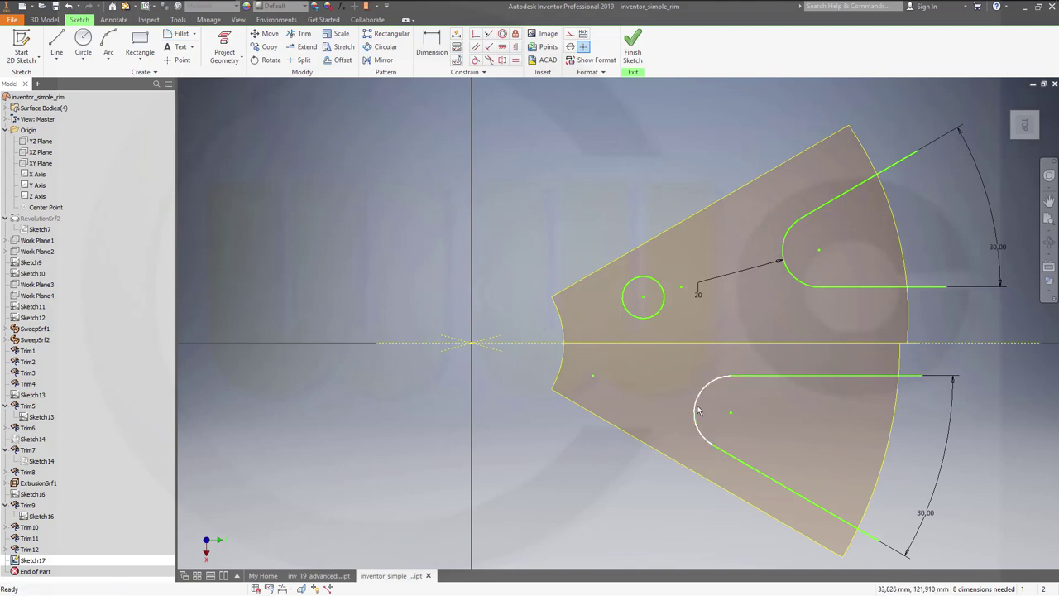
key("ctrl+z")
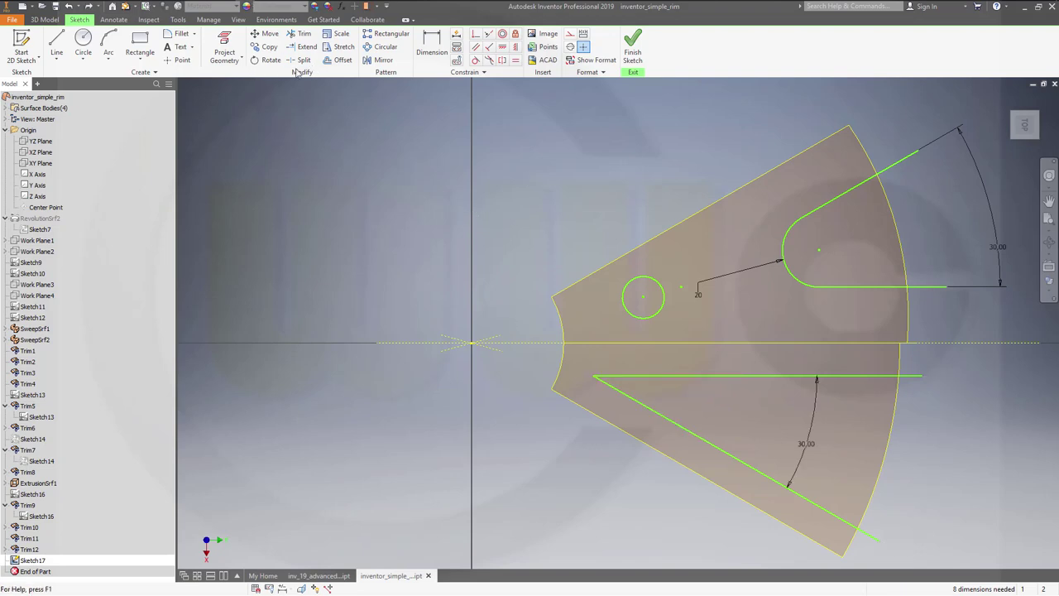
Round the corner of the lower V with a 20 mm sketch fillet and change its radius to 10 mm.
left_click(179, 33)
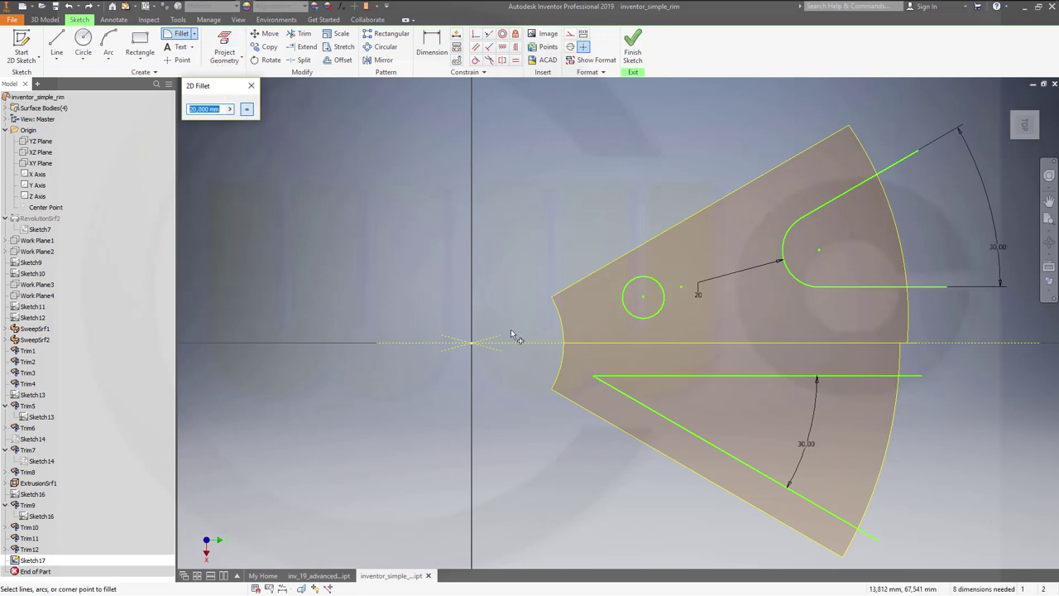
left_click(668, 386)
left_click(655, 410)
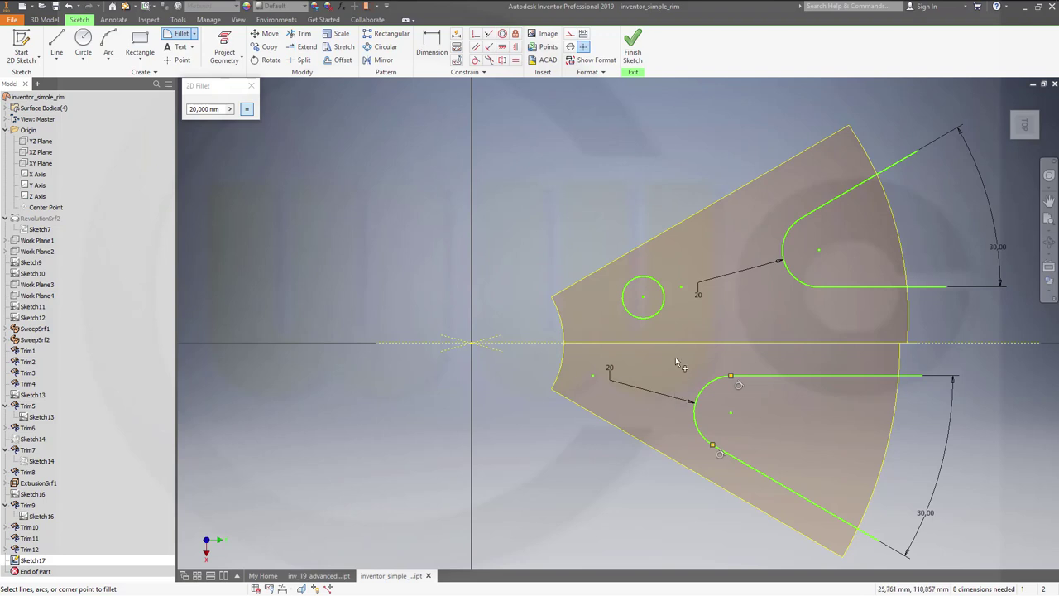
key("Escape")
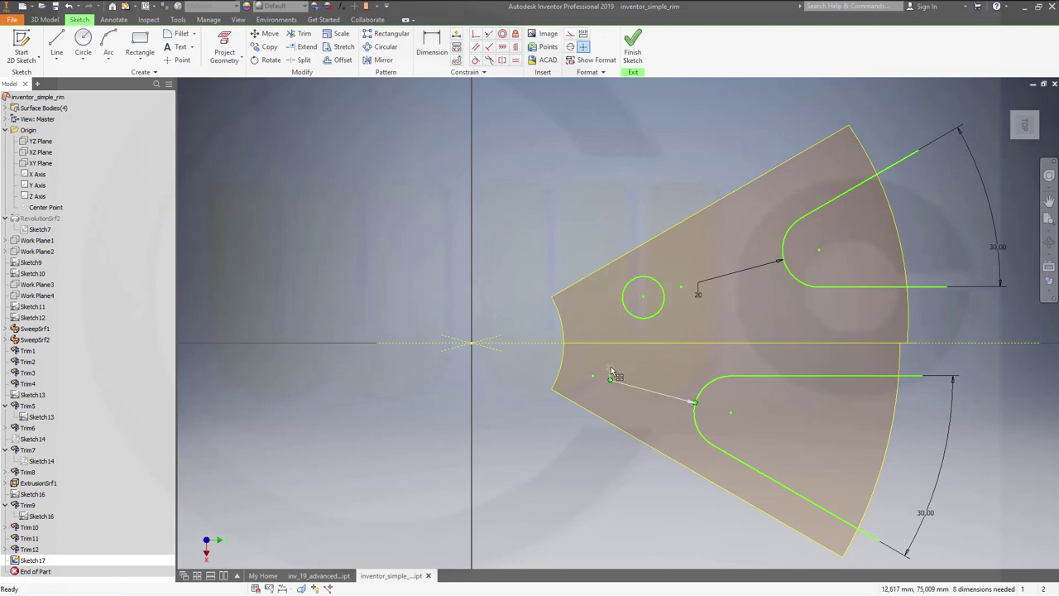
double_click(609, 368)
type("10")
key("Return")
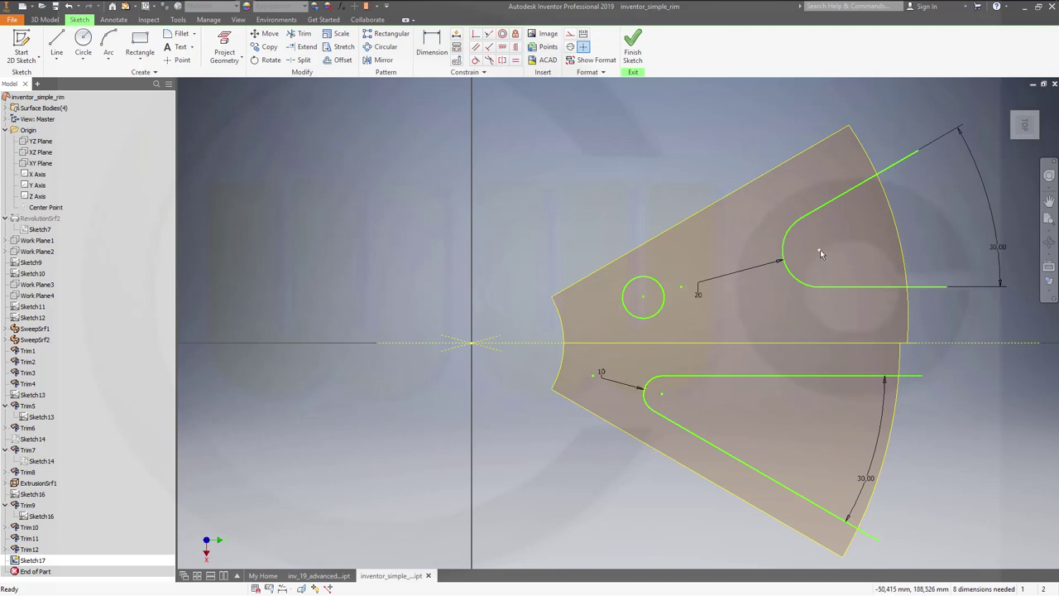
Move the rounded upper V closer to the wheel centre and dimension its horizontal line 15 mm from the horizontal centre axis.
left_click_drag(820, 251, 721, 295)
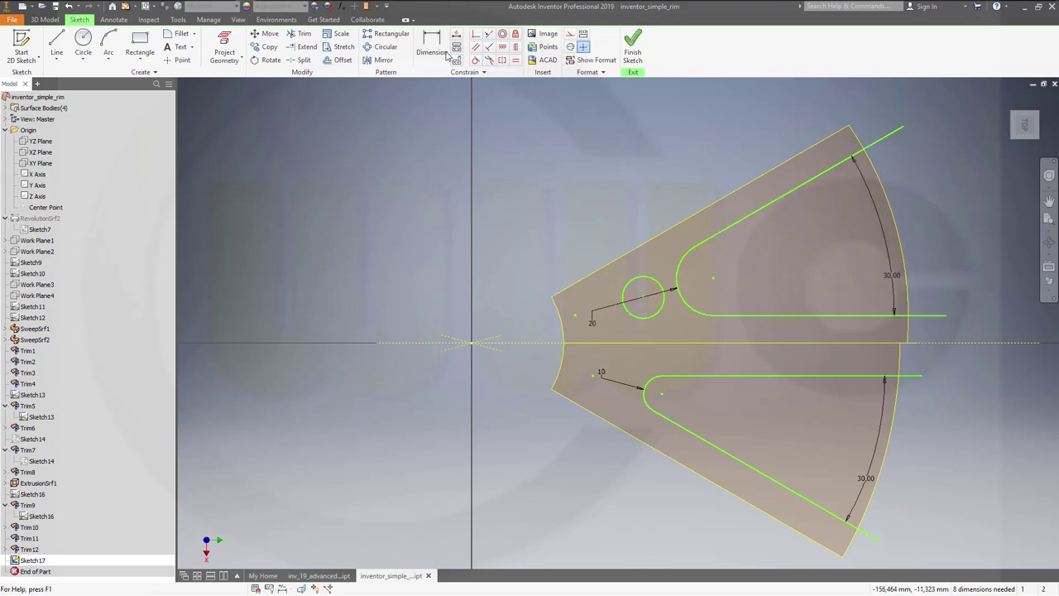
left_click(833, 316)
left_click(945, 342)
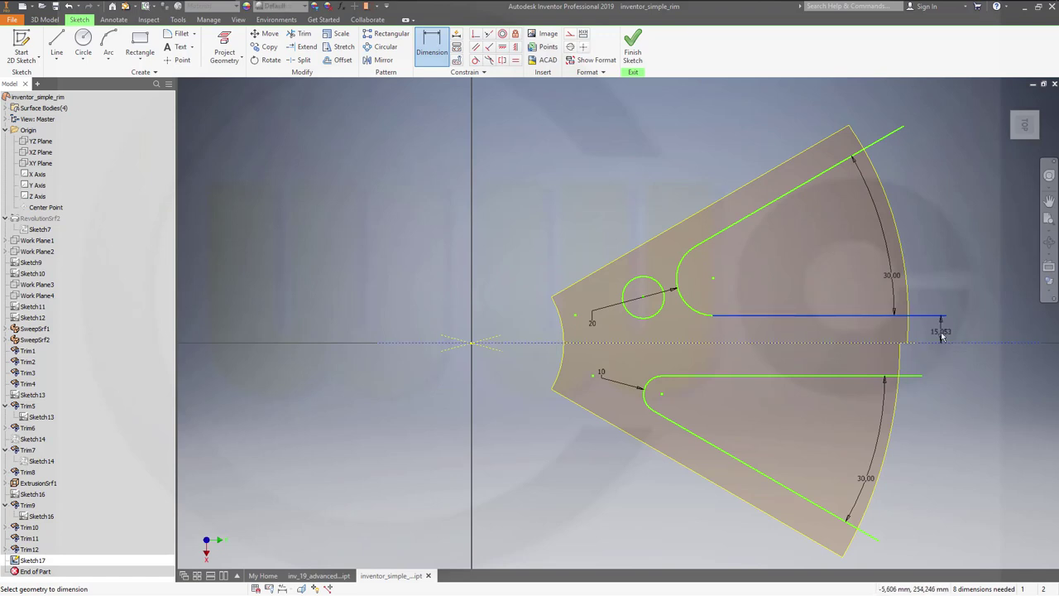
left_click(936, 327)
type("15")
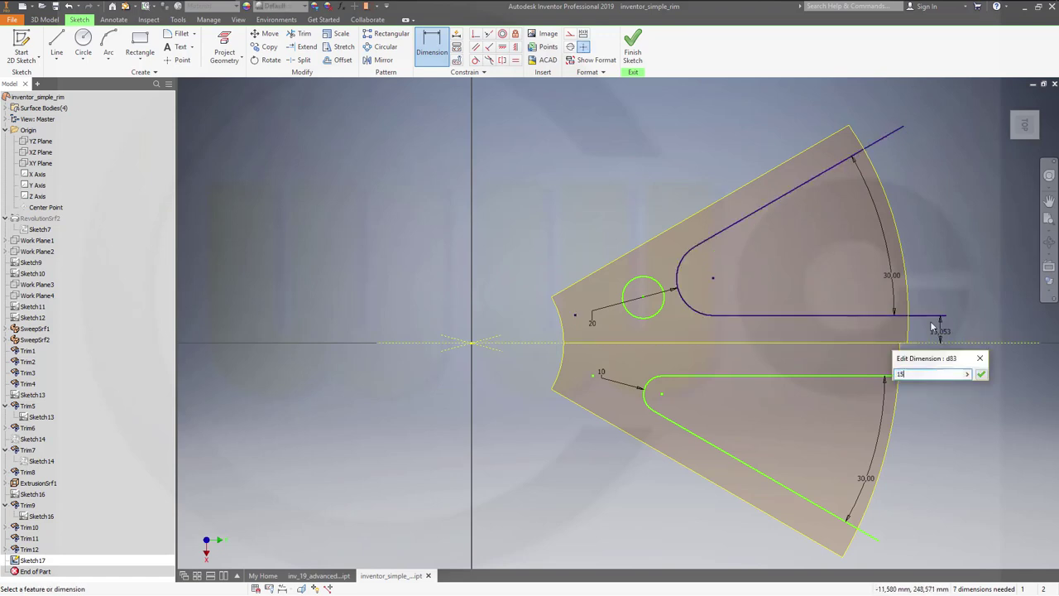
key("Return")
Dimension the lower V's horizontal line 15 mm from the horizontal centre axis.
left_click(906, 378)
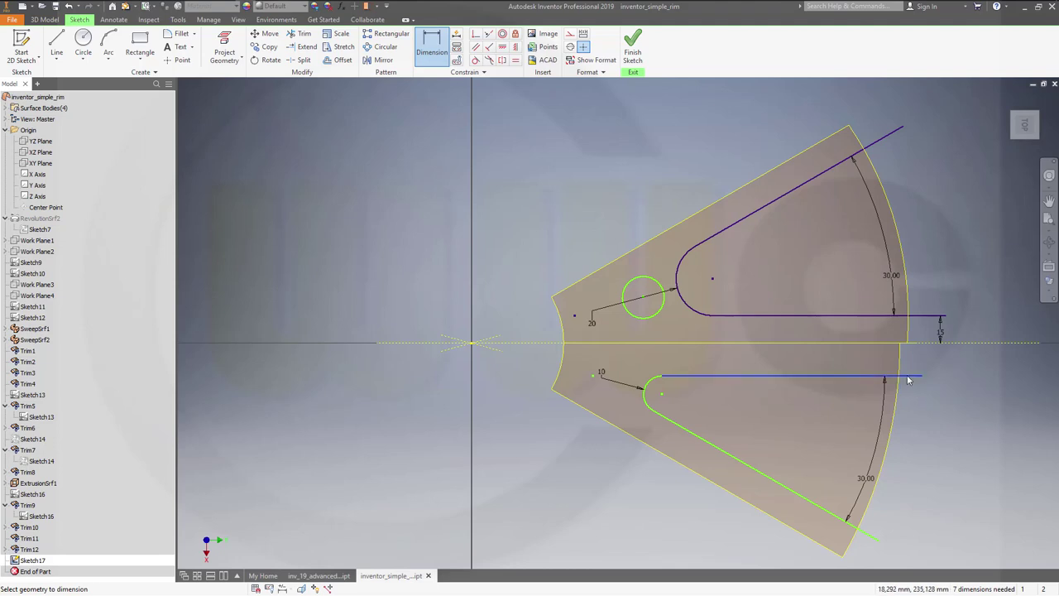
left_click(933, 342)
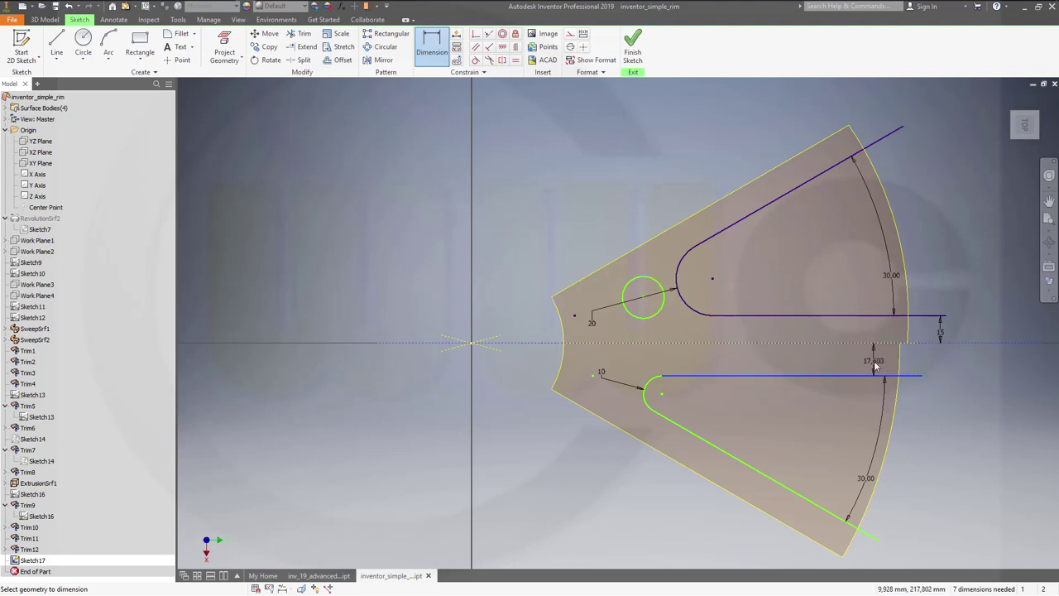
left_click(873, 361)
type("15")
key("Return")
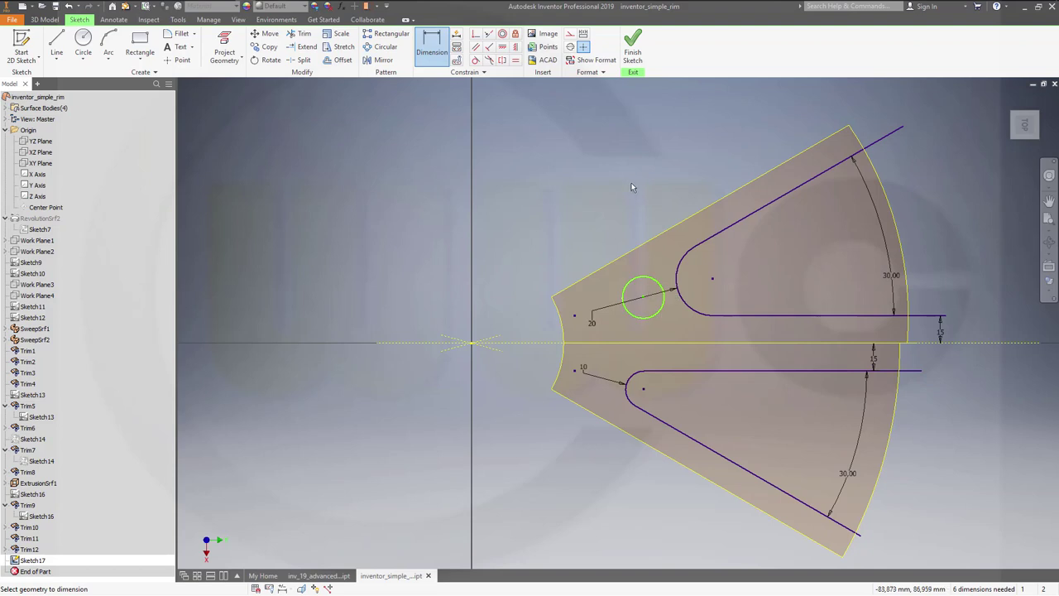
key("Escape")
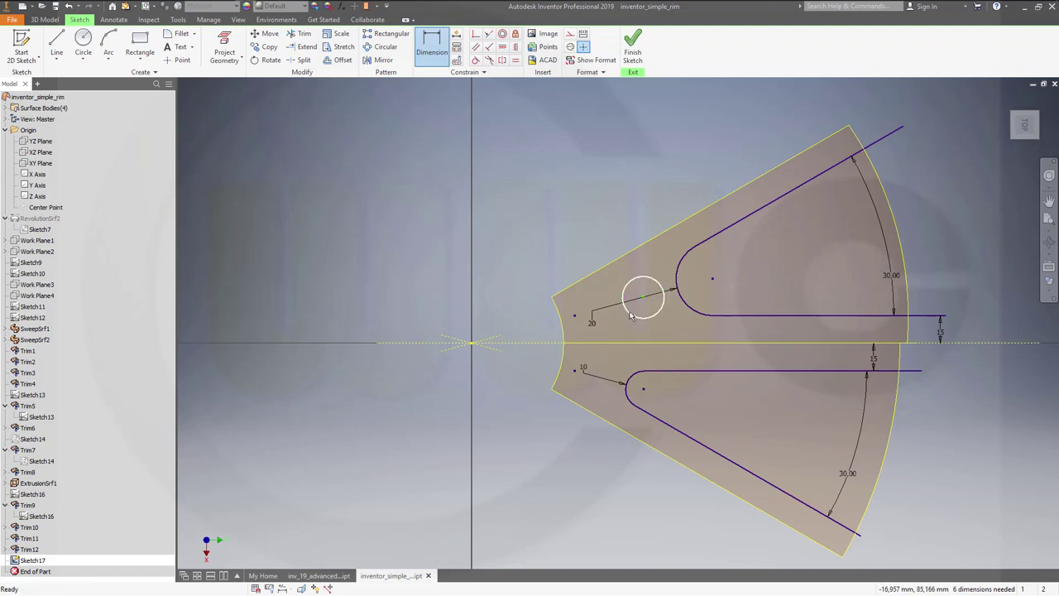
Shift the small circle slightly towards the wheel centre and finish the sketch.
left_click_drag(641, 301, 633, 305)
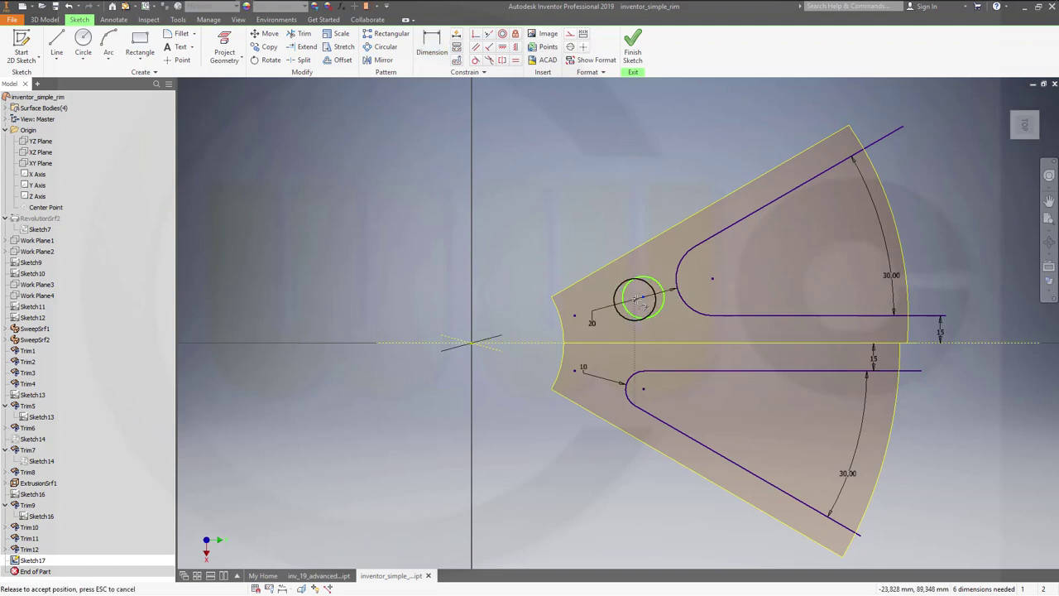
left_click(631, 45)
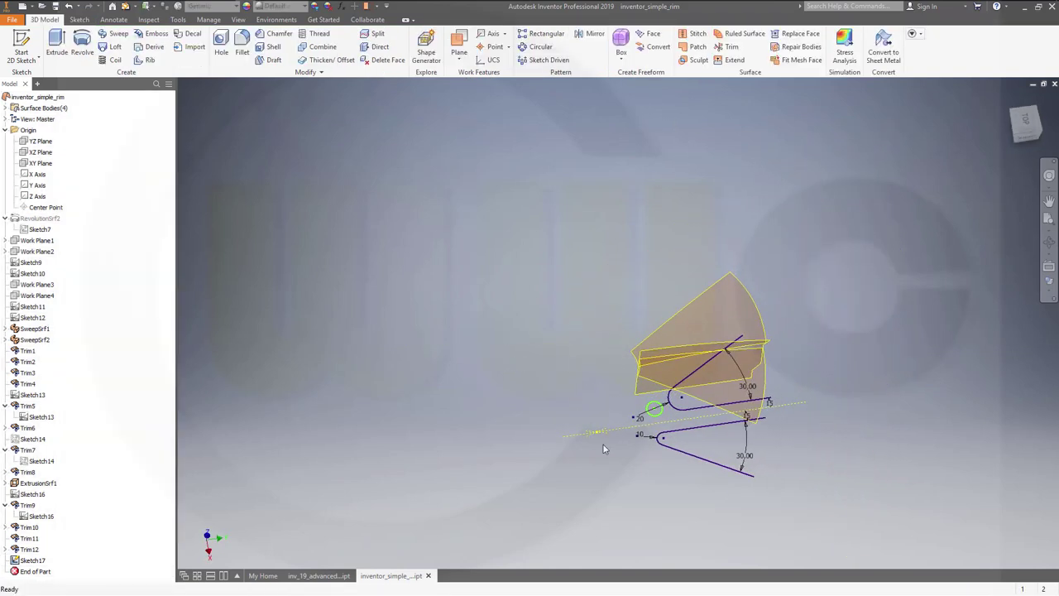
right_click(30, 560)
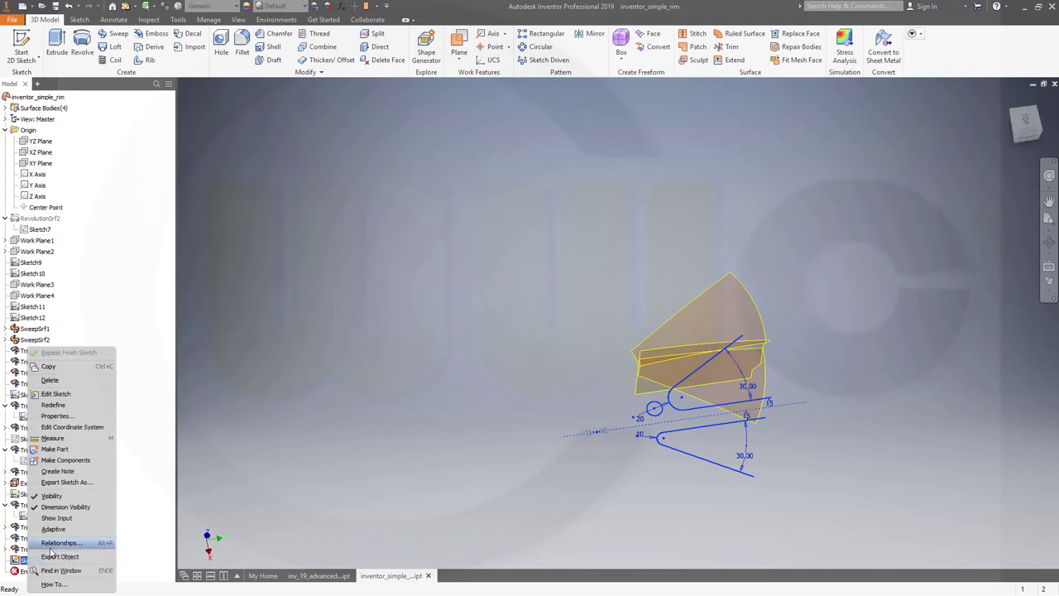
left_click(286, 349)
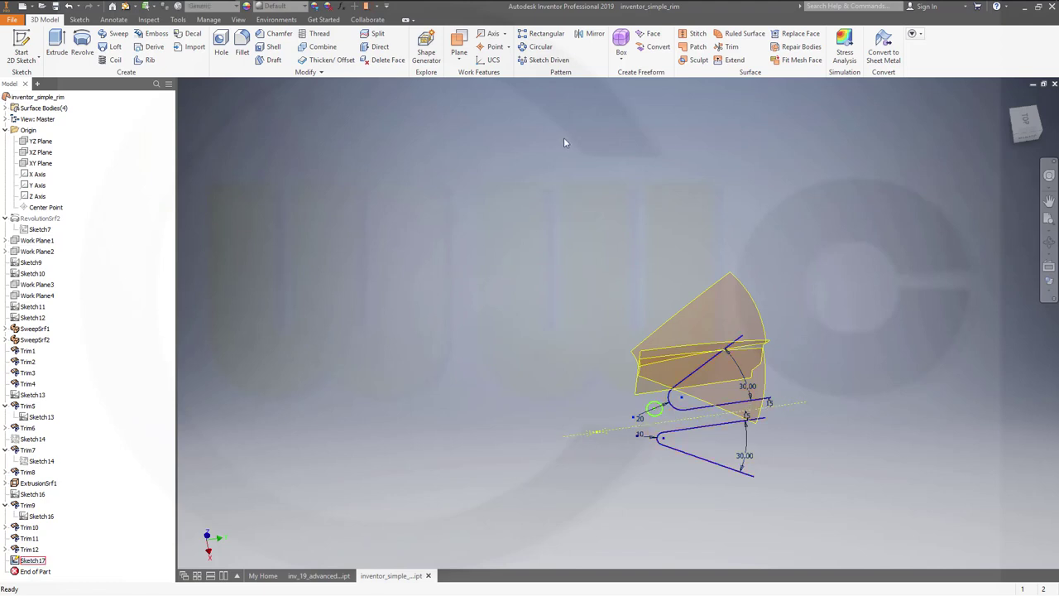
Trim the upper spoke surface with the rounded upper V outline, removing the area inside the V.
left_click(727, 47)
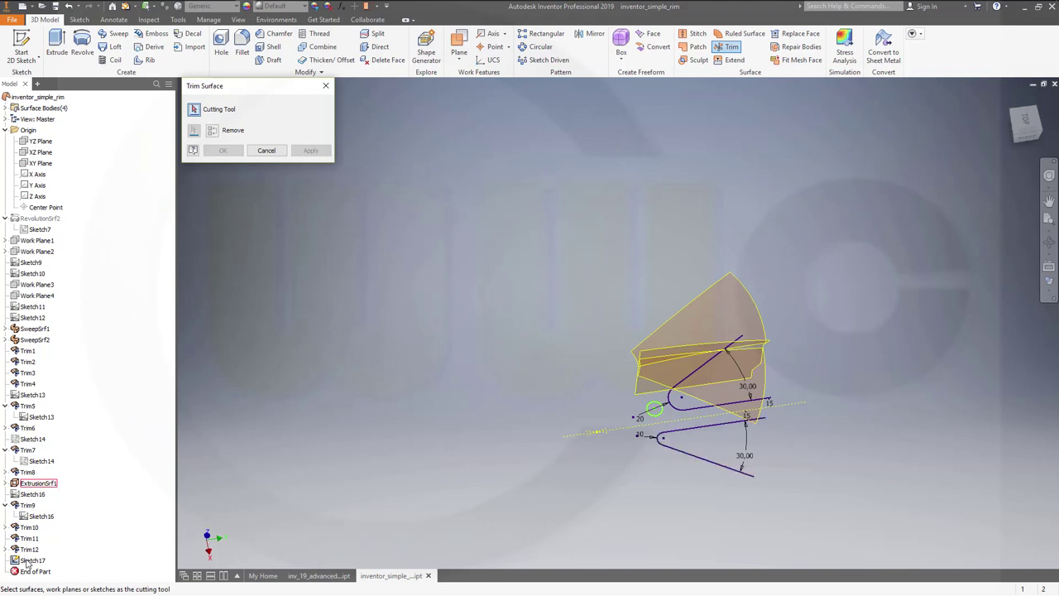
left_click(684, 413)
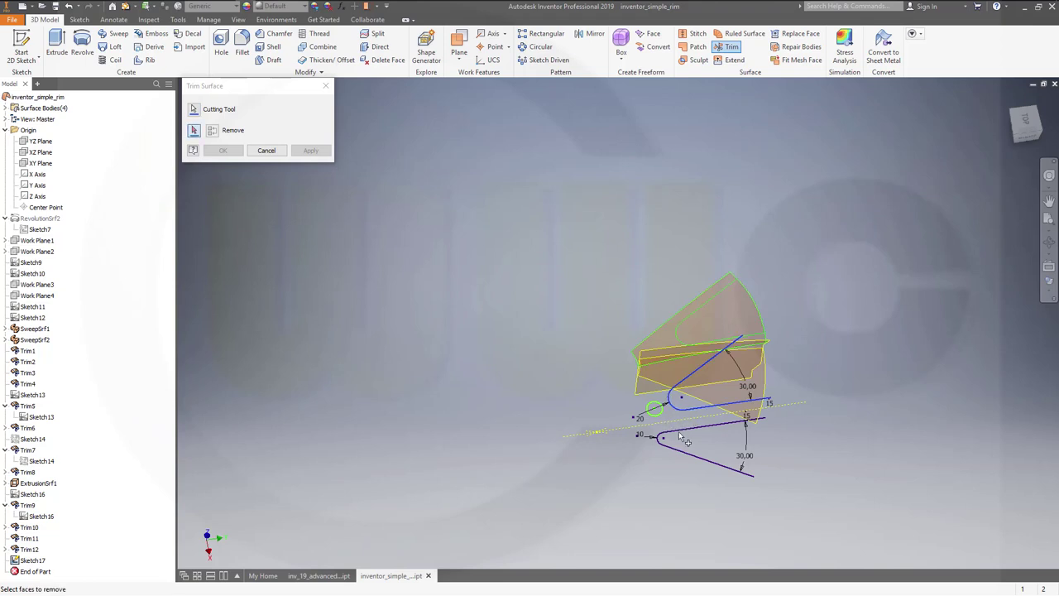
middle_click_drag(602, 413, 583, 462, "shift")
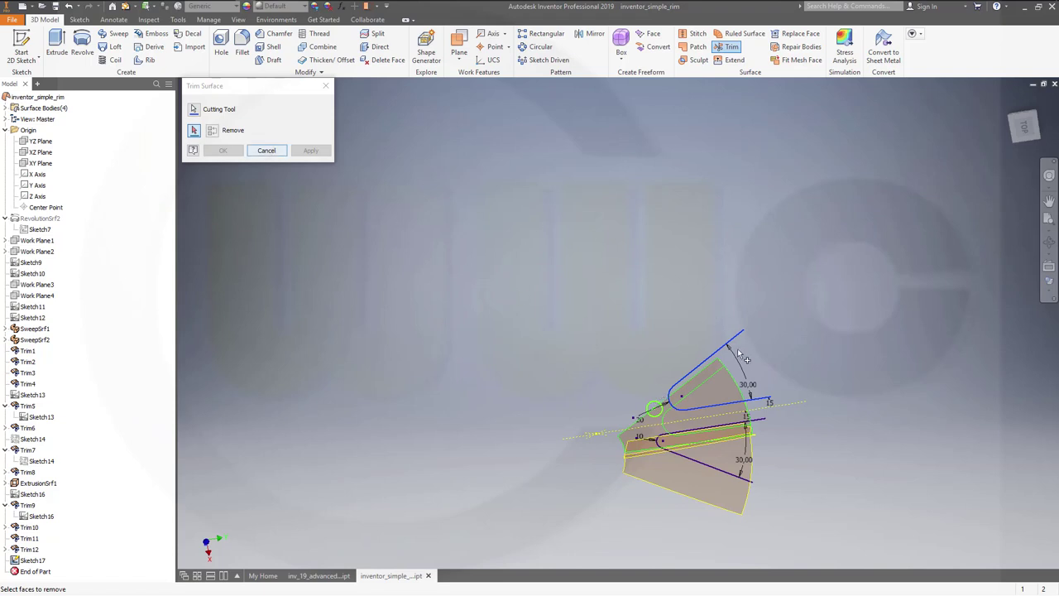
left_click(771, 366)
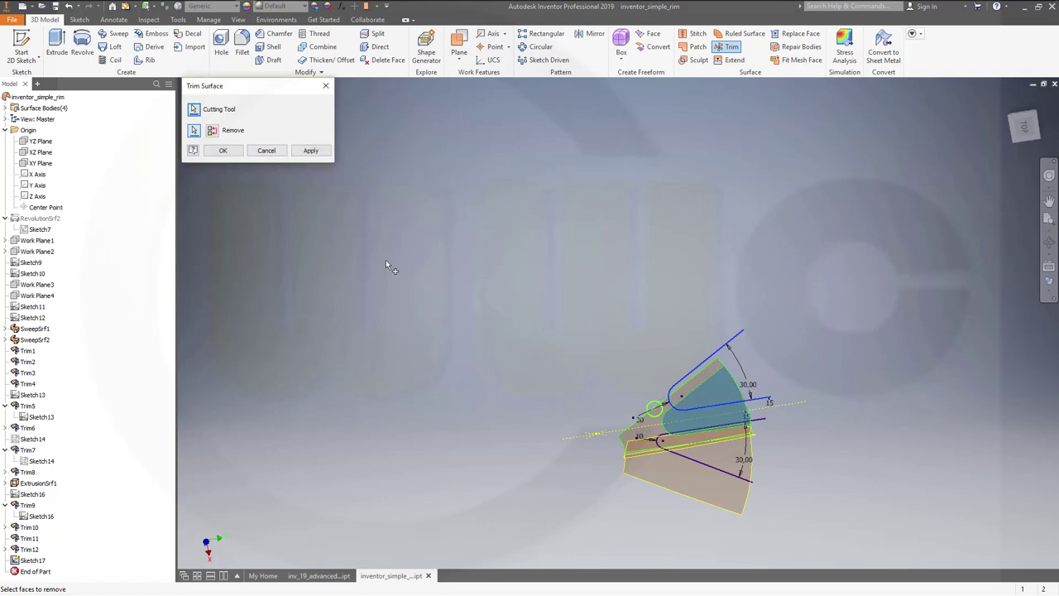
left_click(310, 150)
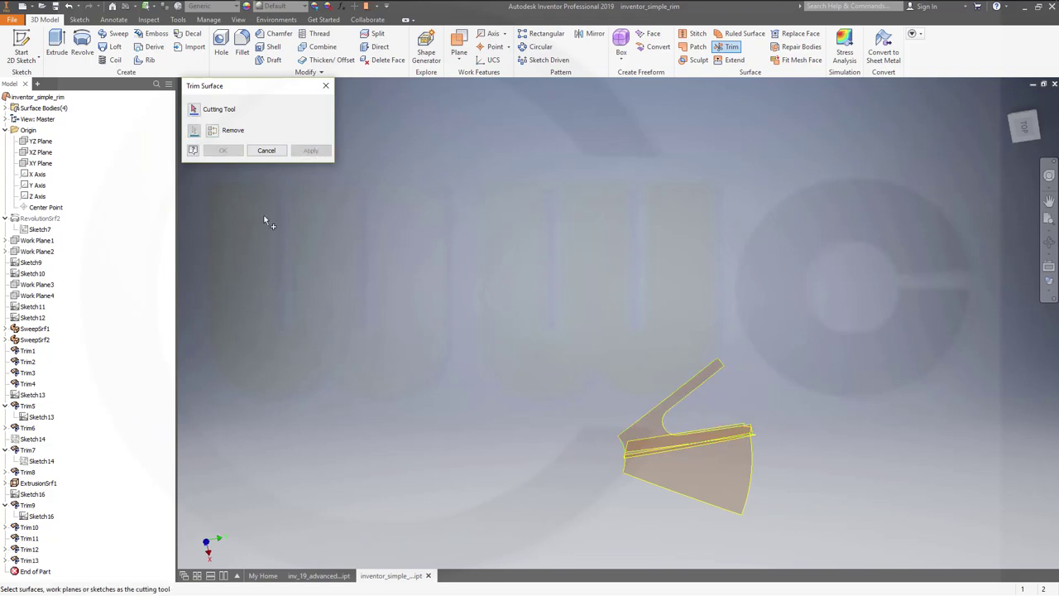
left_click(263, 153)
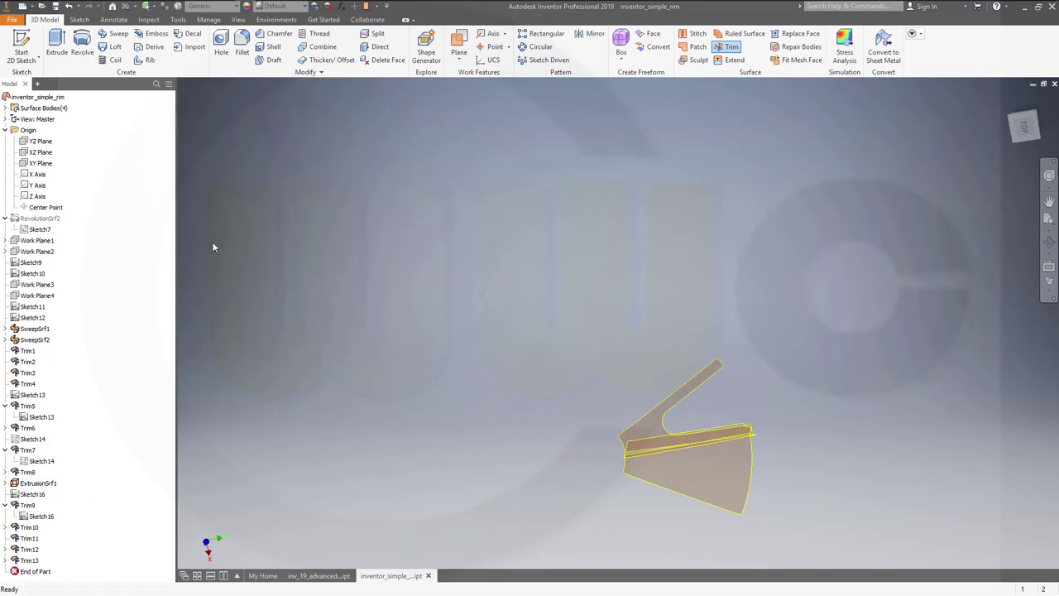
Share Sketch17, used by the latest trim, for reuse in further features.
left_click(5, 560)
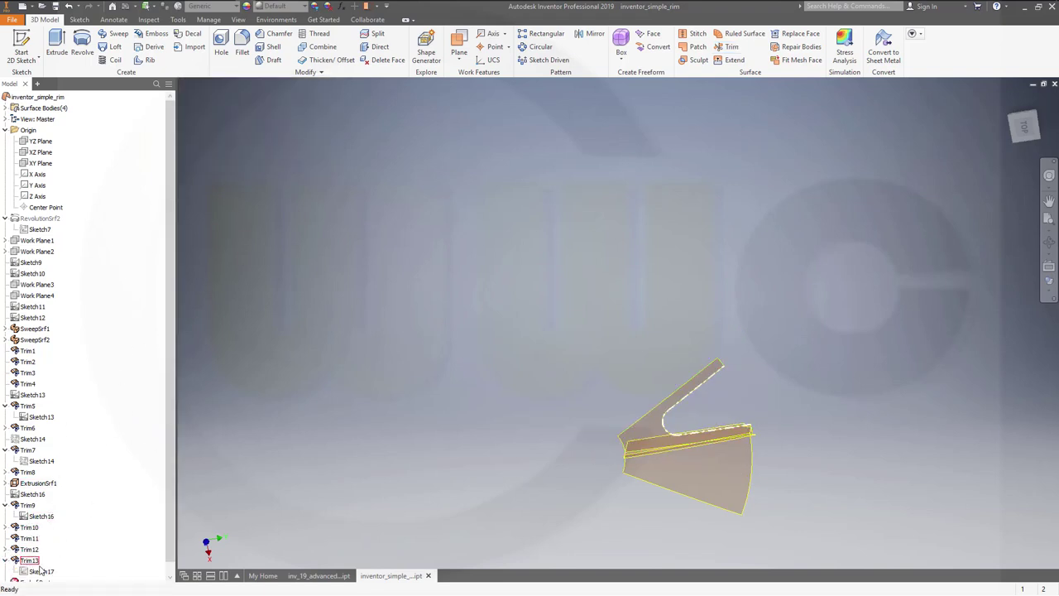
right_click(33, 576)
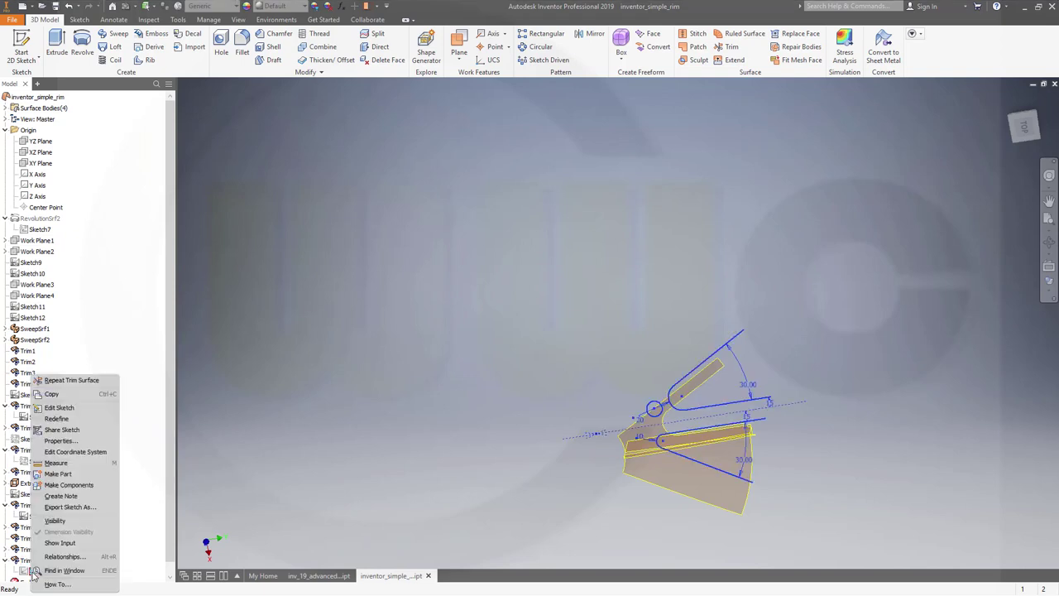
left_click(82, 431)
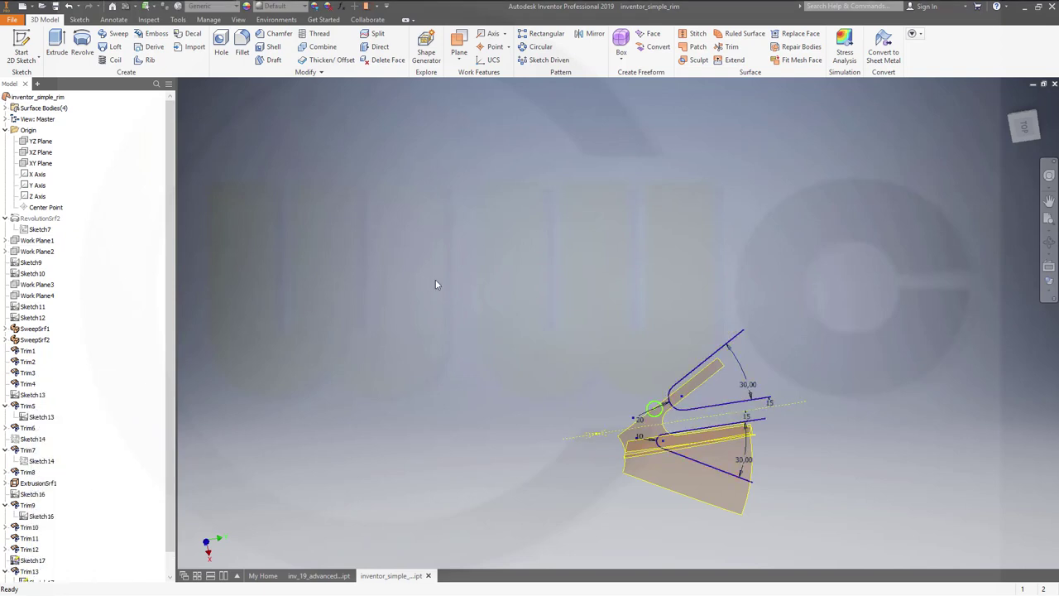
Trim away the lower spoke surface inside the rounded lower V, and cut the circular hole in the upper spoke surface.
left_click(728, 46)
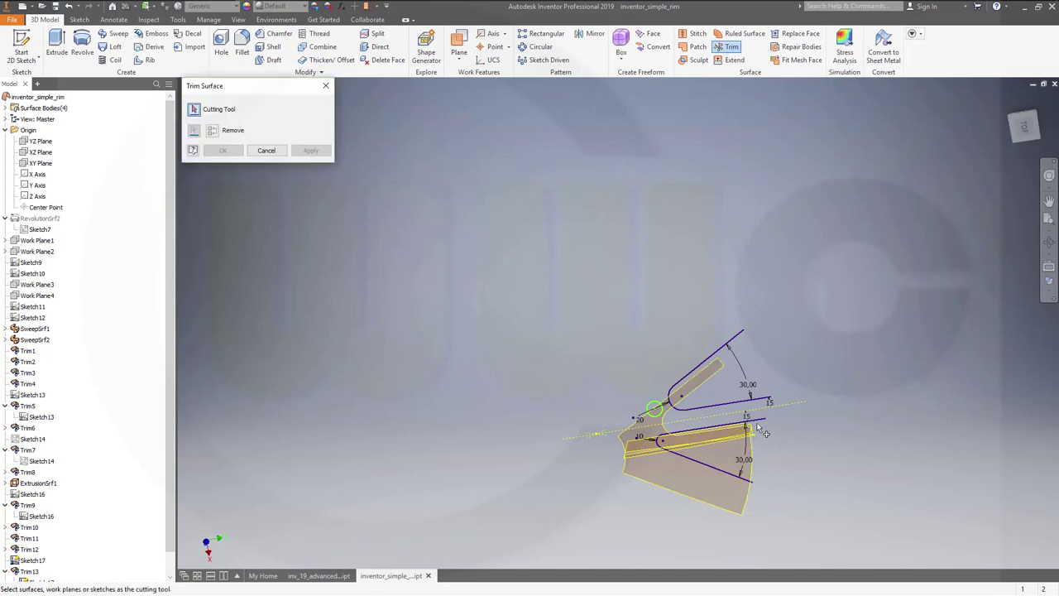
left_click(751, 475)
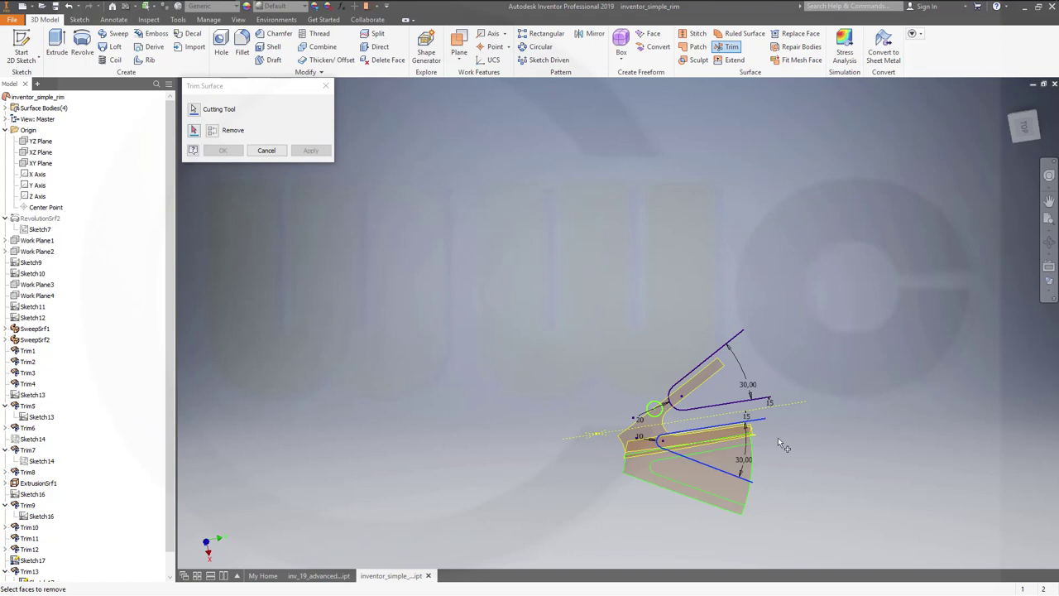
left_click(708, 477)
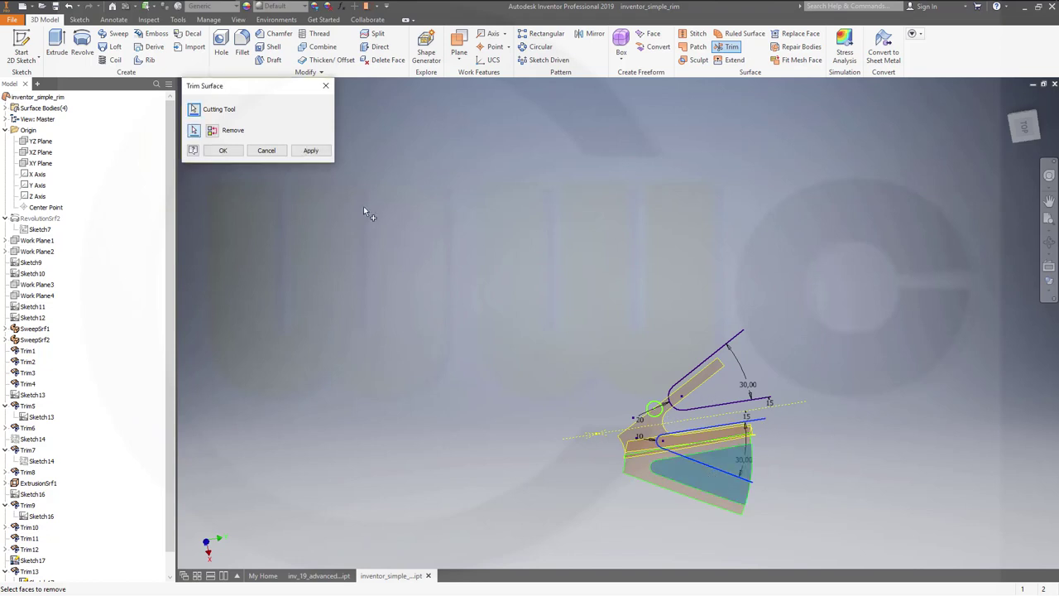
left_click(307, 151)
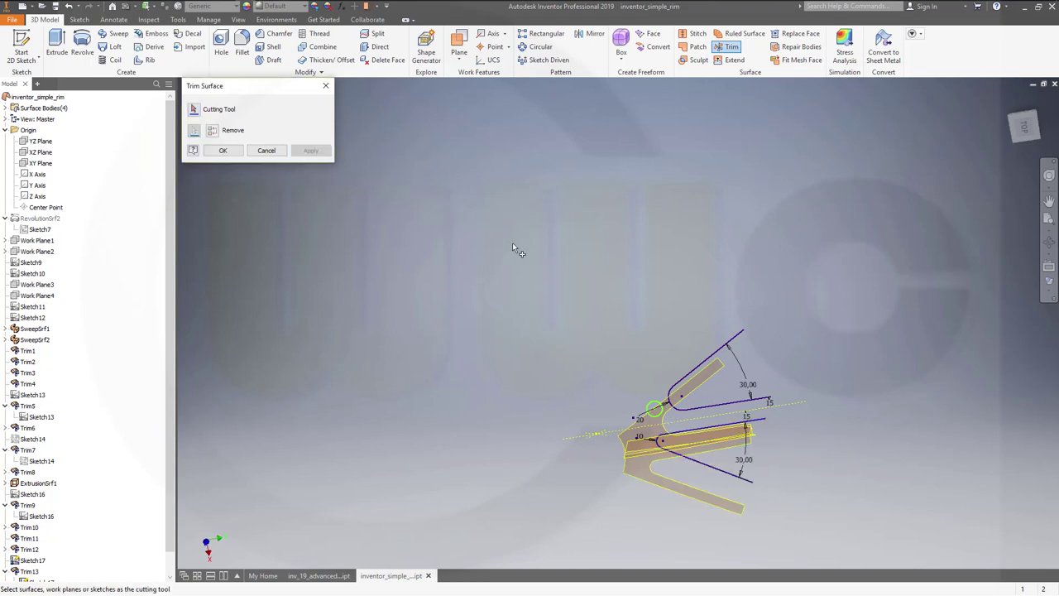
left_click(654, 408)
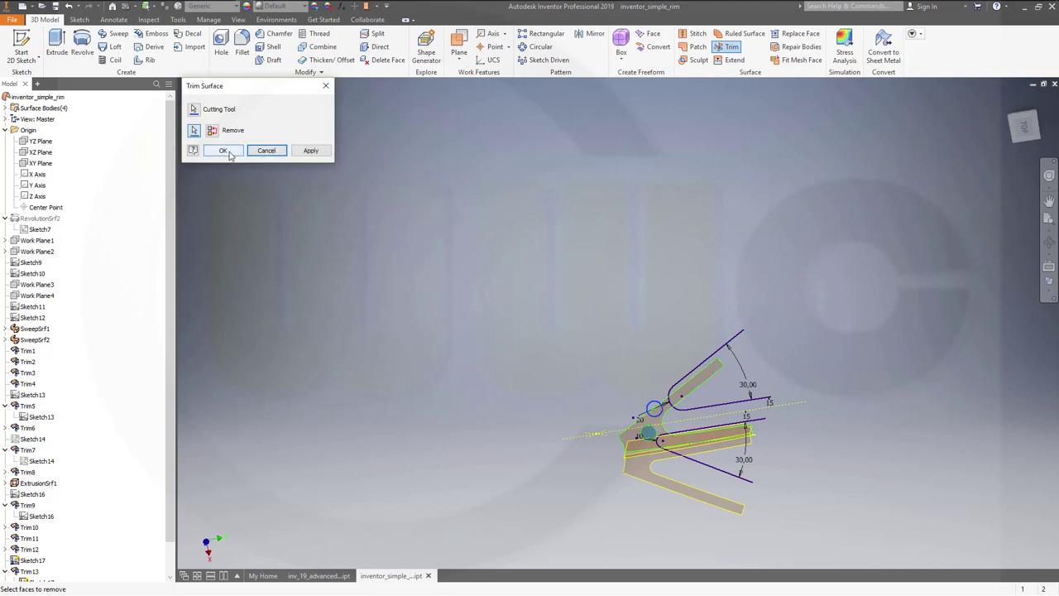
left_click(230, 153)
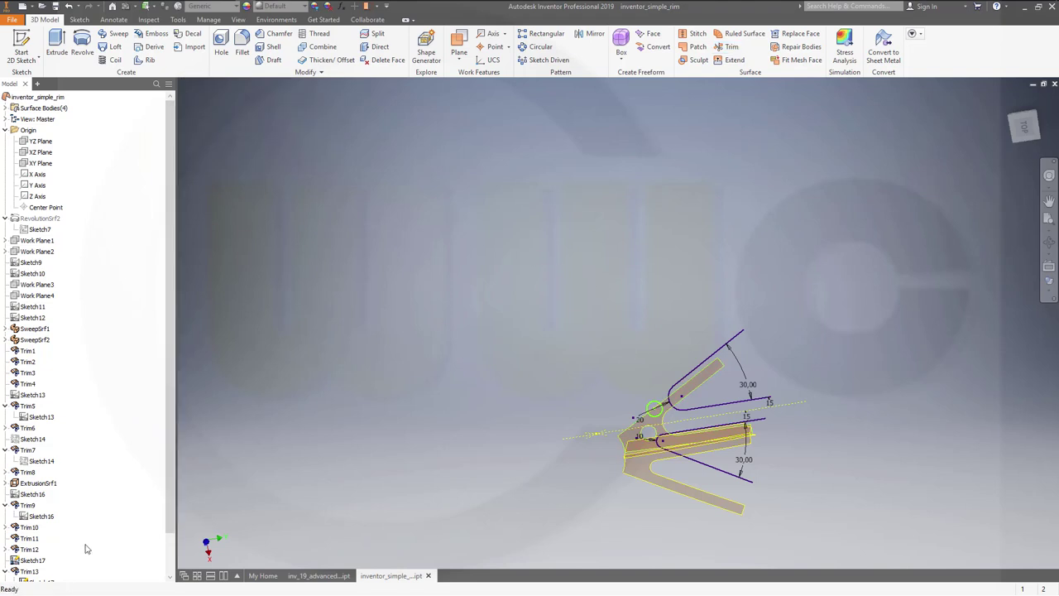
Hide the shared Sketch17 with the opening outlines.
scroll(37, 569, "down", 2)
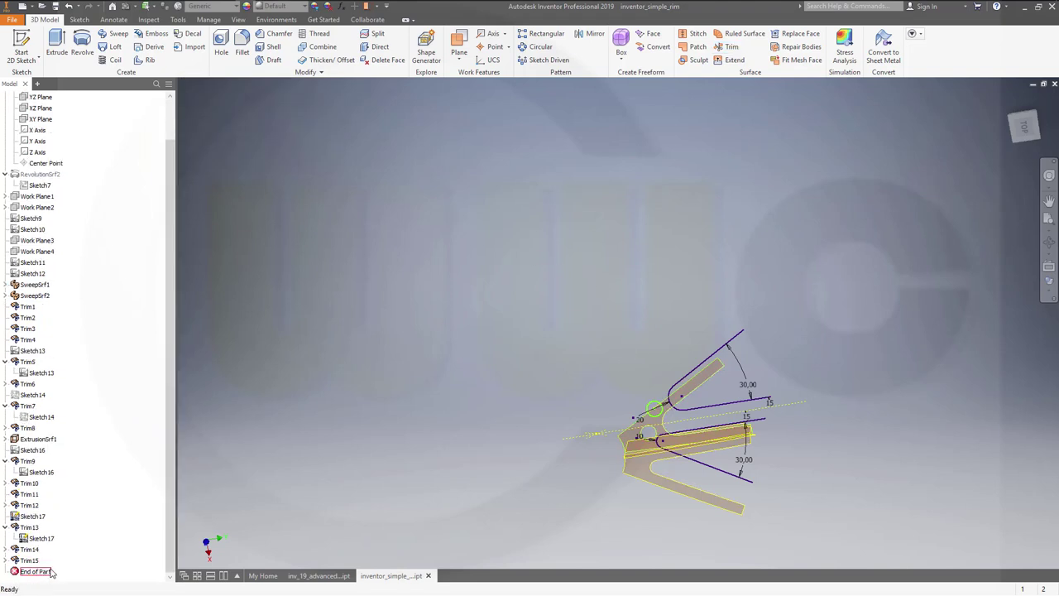
right_click(40, 537)
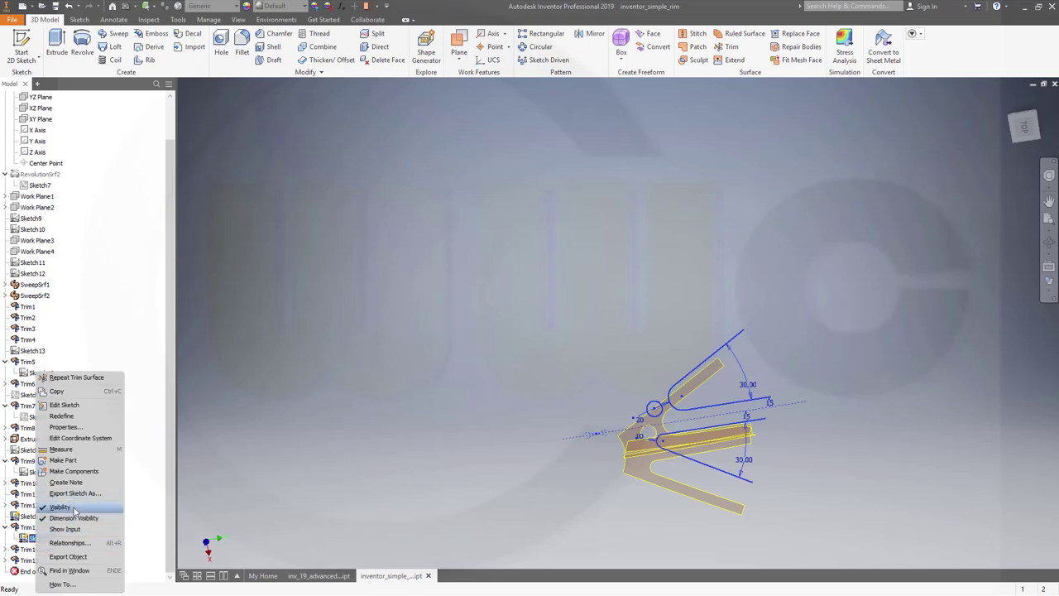
left_click(62, 506)
Thicken the spoke surface with the circular hole by 5 mm as a new solid, with the direction flipped to its upper side.
middle_click_drag(704, 471, 761, 402, "shift")
scroll(750, 426, "up", 3)
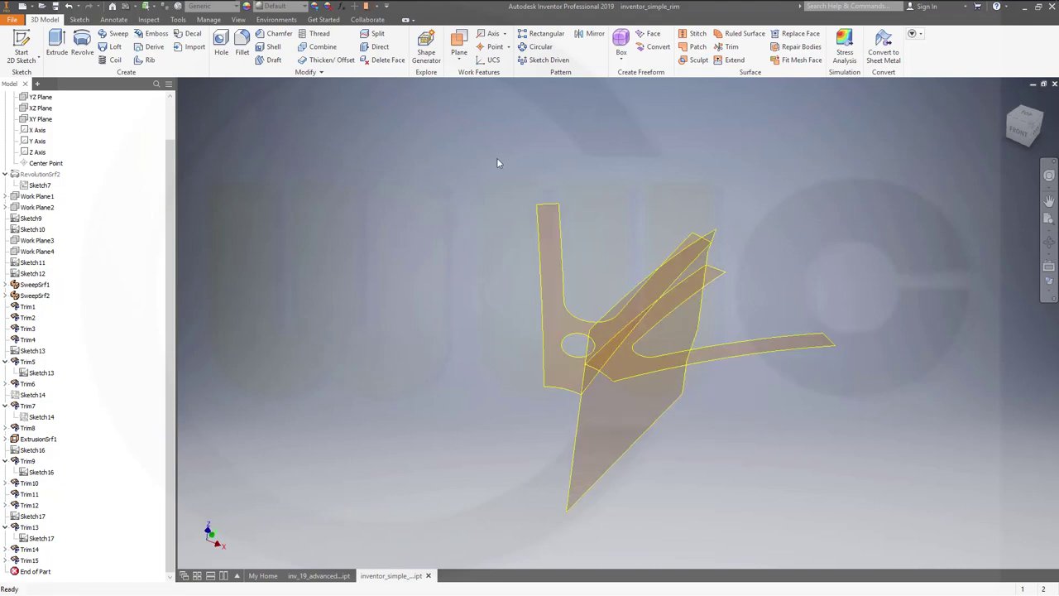
left_click(331, 59)
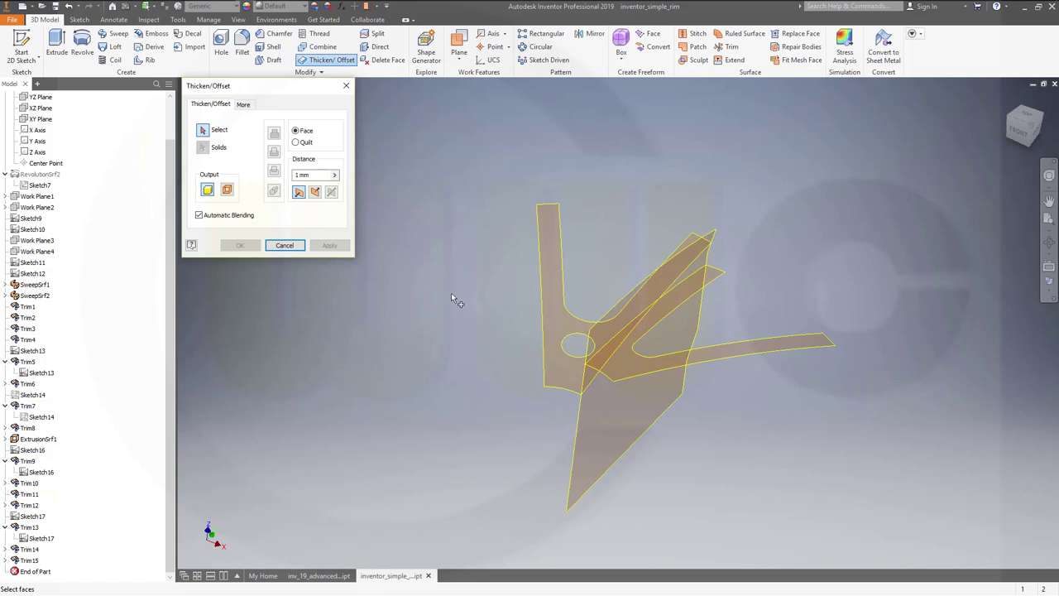
middle_click_drag(444, 312, 460, 286, "shift")
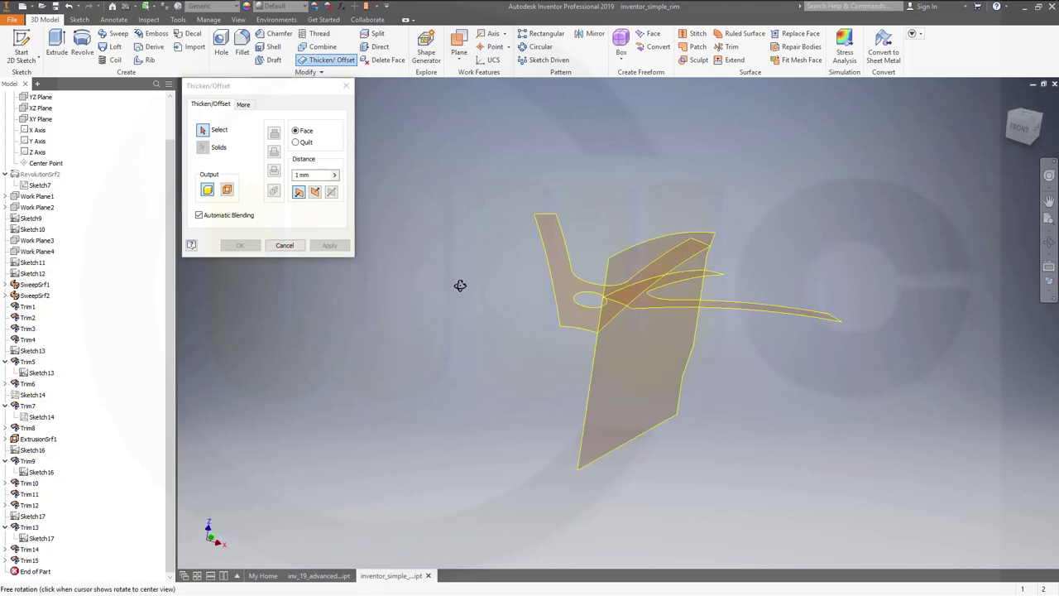
left_click(557, 275)
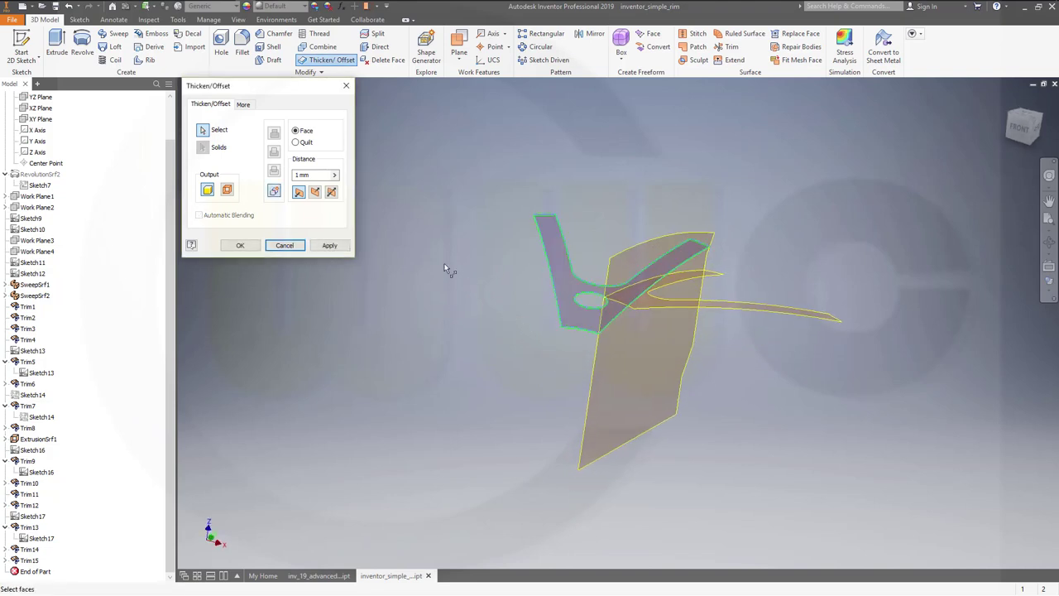
type("5")
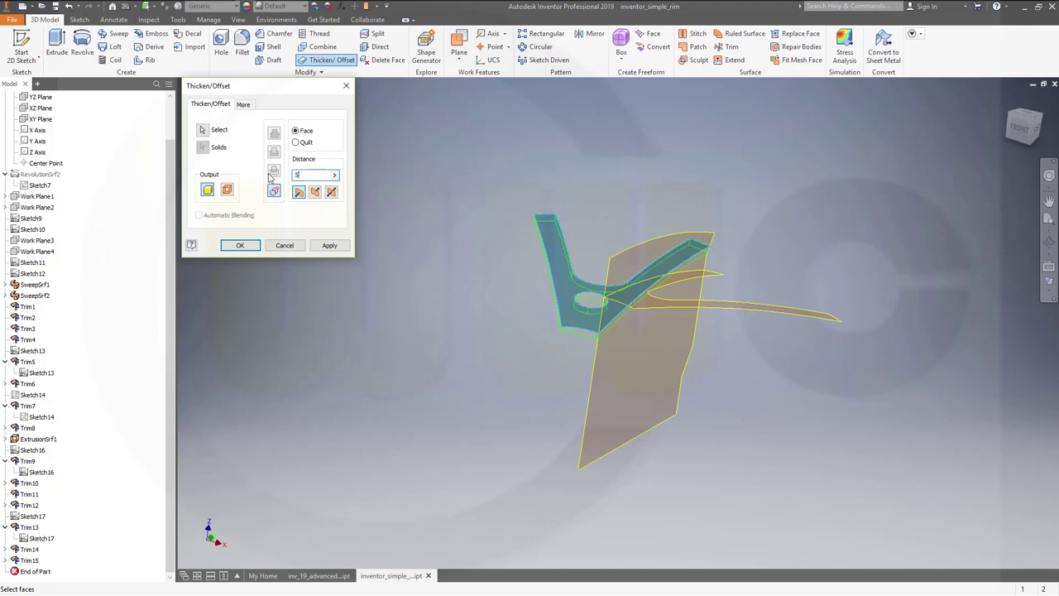
middle_click_drag(498, 317, 468, 282, "shift")
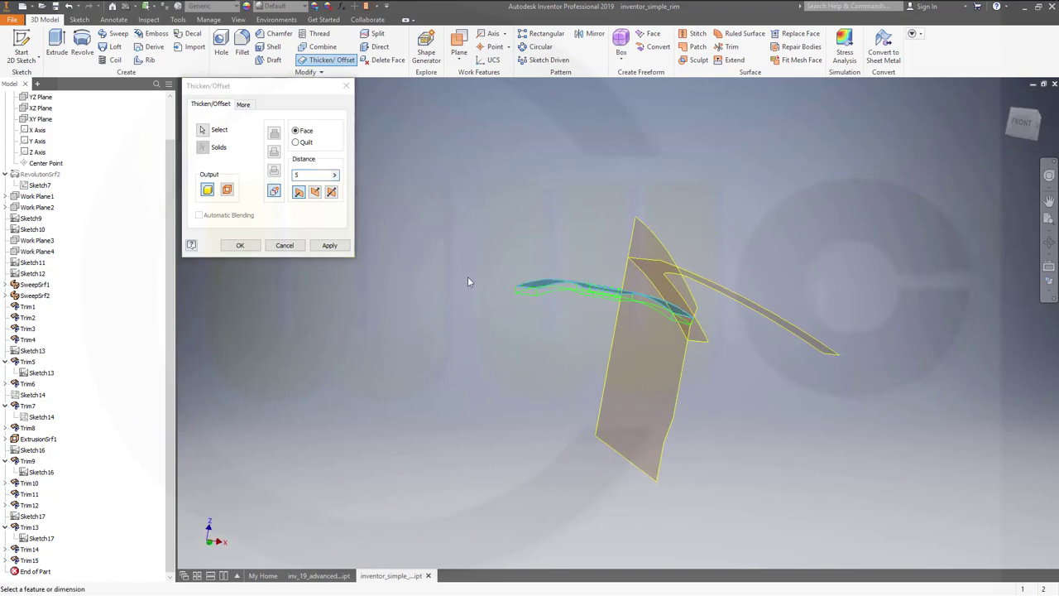
left_click(316, 193)
left_click(329, 245)
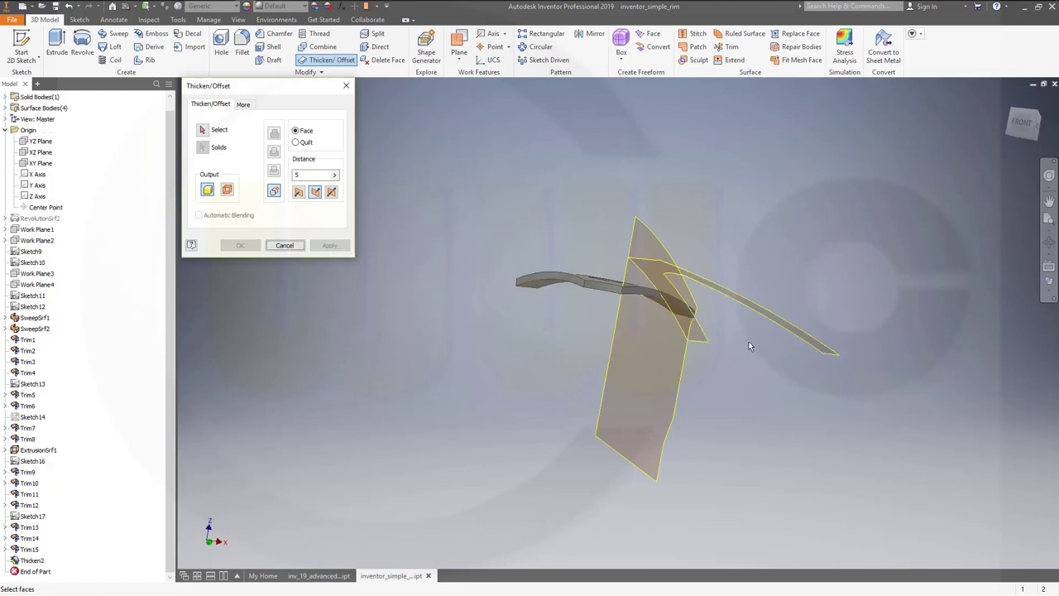
Thicken the other V-shaped spoke surface, the one without a hole, by 5 mm in the same flipped direction as a new solid.
middle_click_drag(735, 373, 660, 323)
left_click(660, 323)
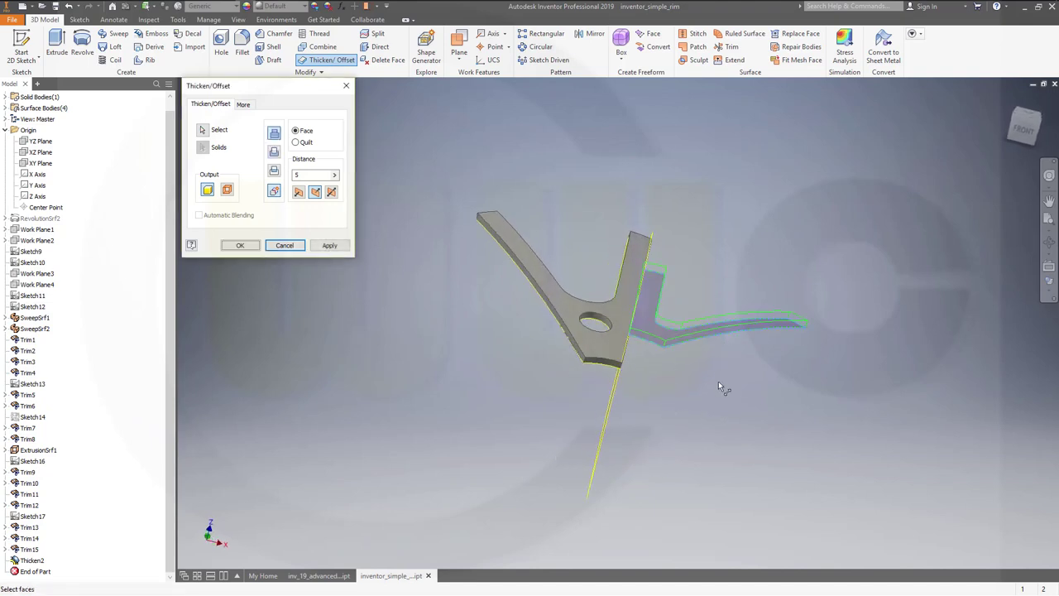
middle_click_drag(718, 380, 722, 385, "shift")
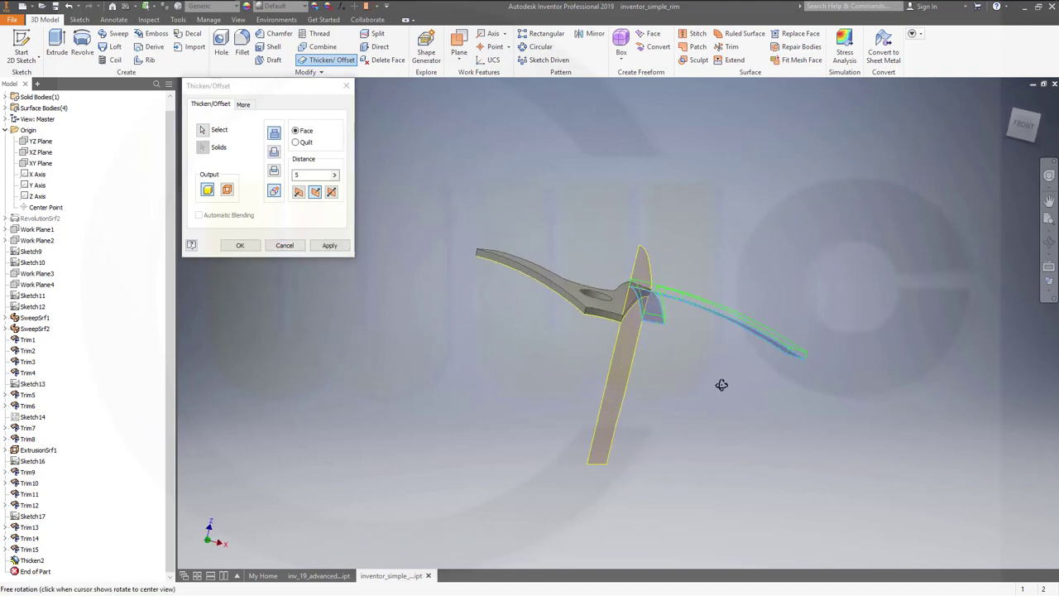
left_click(329, 245)
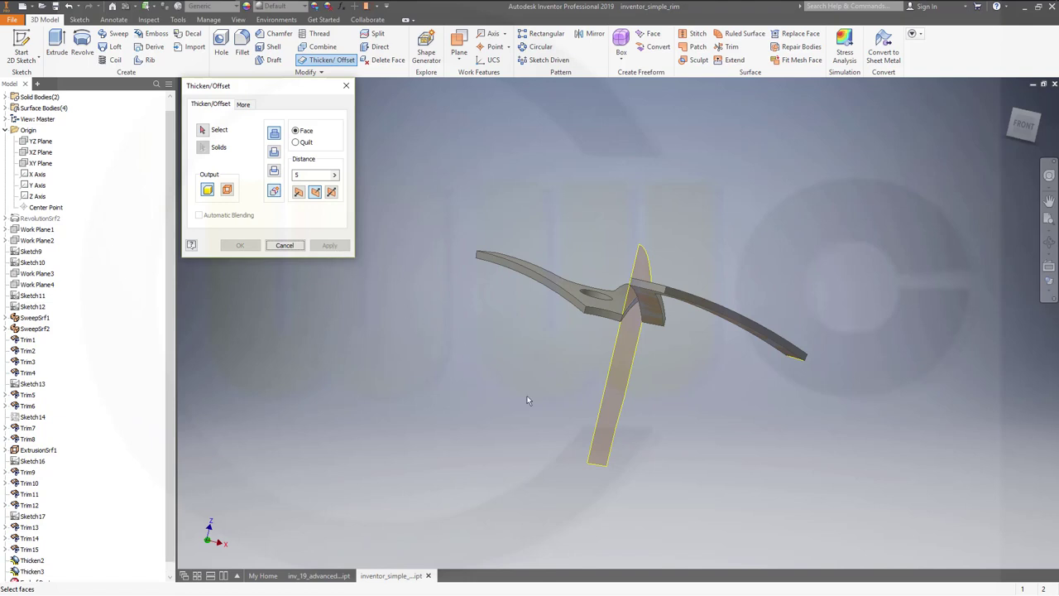
left_click(642, 400)
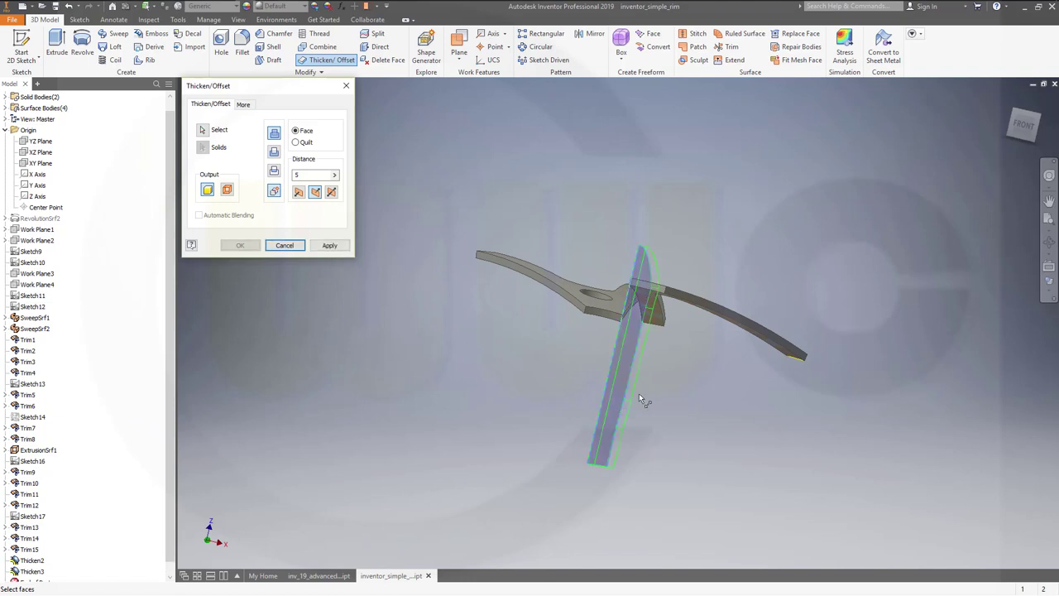
left_click(331, 191)
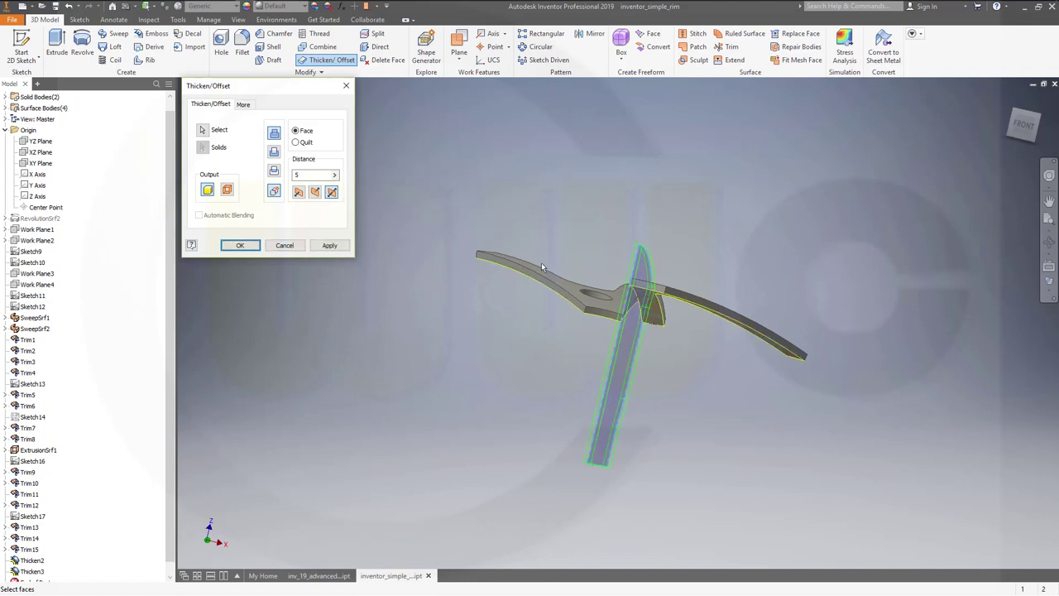
middle_click_drag(541, 267, 544, 289, "shift")
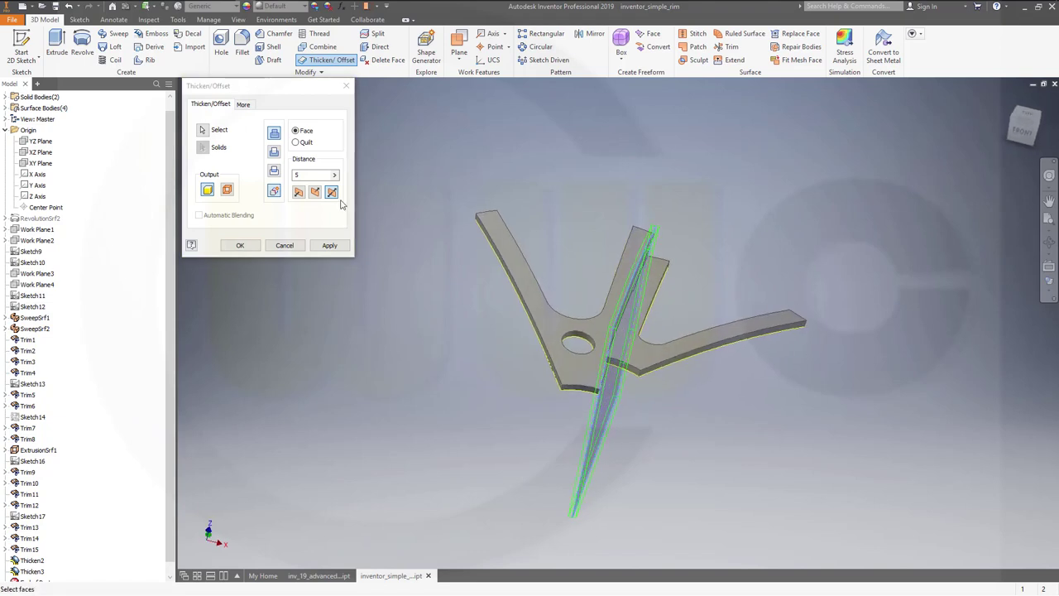
left_click(303, 176)
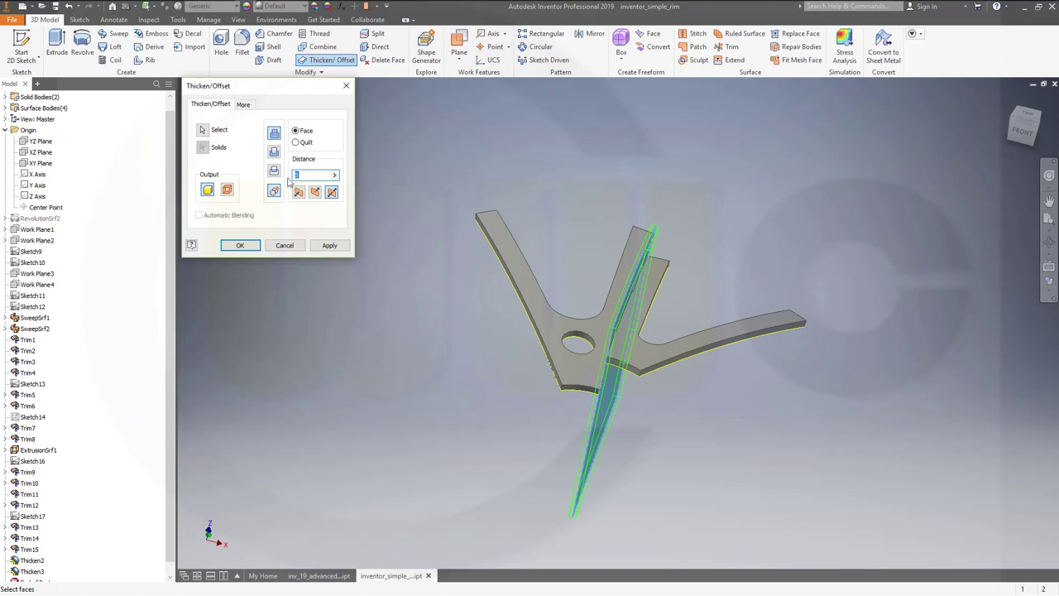
type("6")
left_click(284, 246)
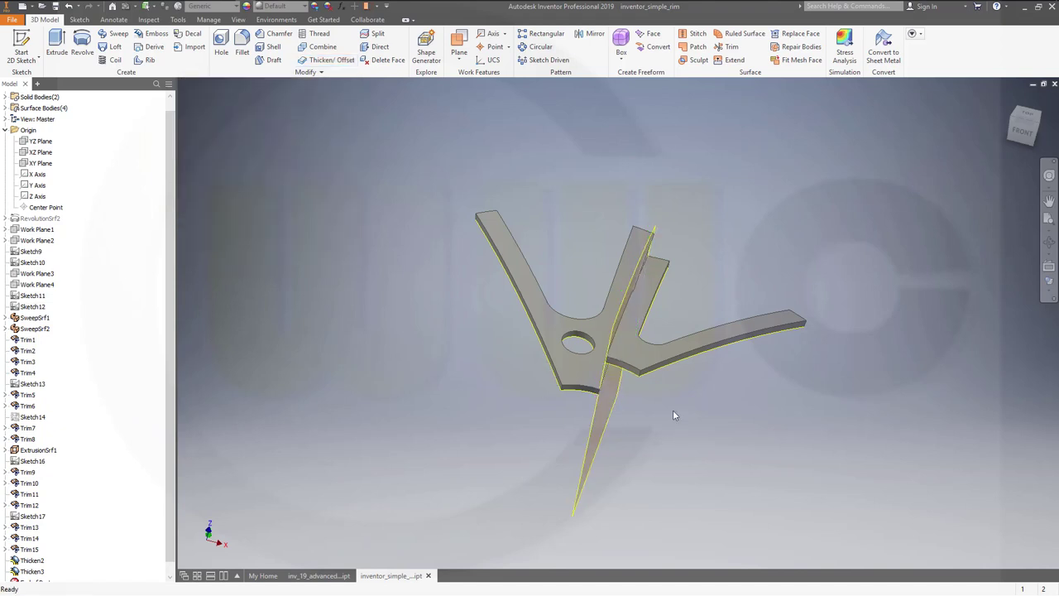
Reopen the thicken feature of the spoke without a hole and check its solid output option.
middle_click_drag(672, 391, 711, 422, "shift")
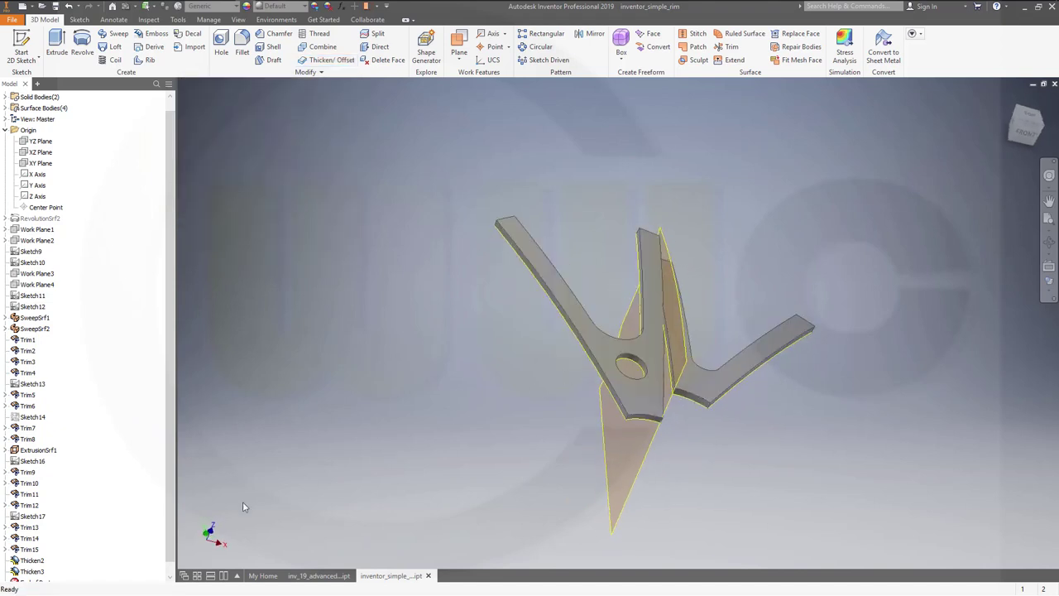
scroll(124, 537, "down", 1)
left_click(25, 560)
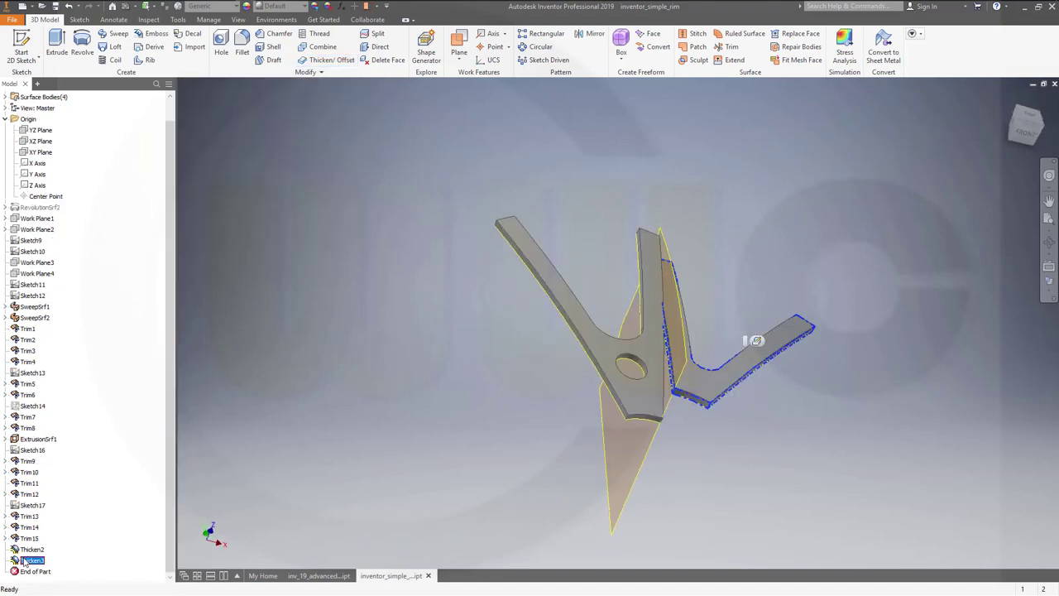
double_click(25, 561)
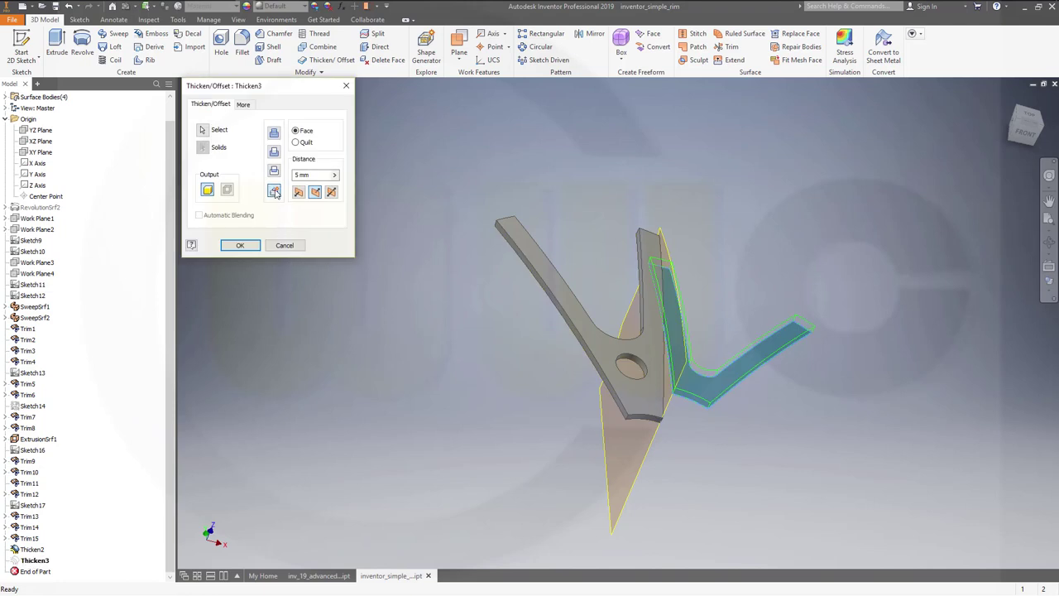
left_click(240, 245)
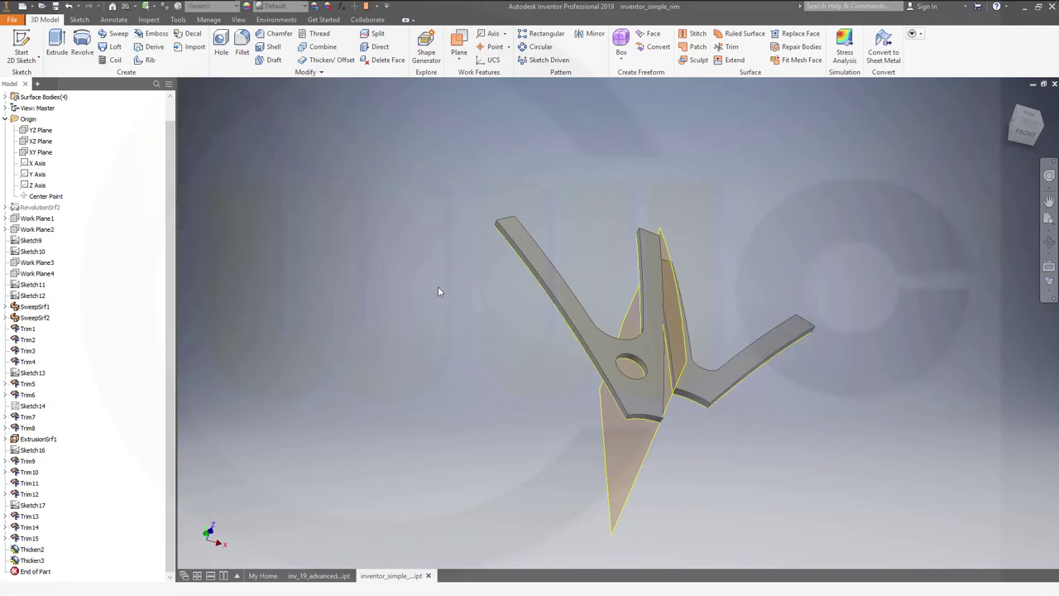
Thicken the vertical web surface between the two spokes by 6 mm symmetrically as a new solid.
middle_click_drag(732, 475, 714, 465, "shift")
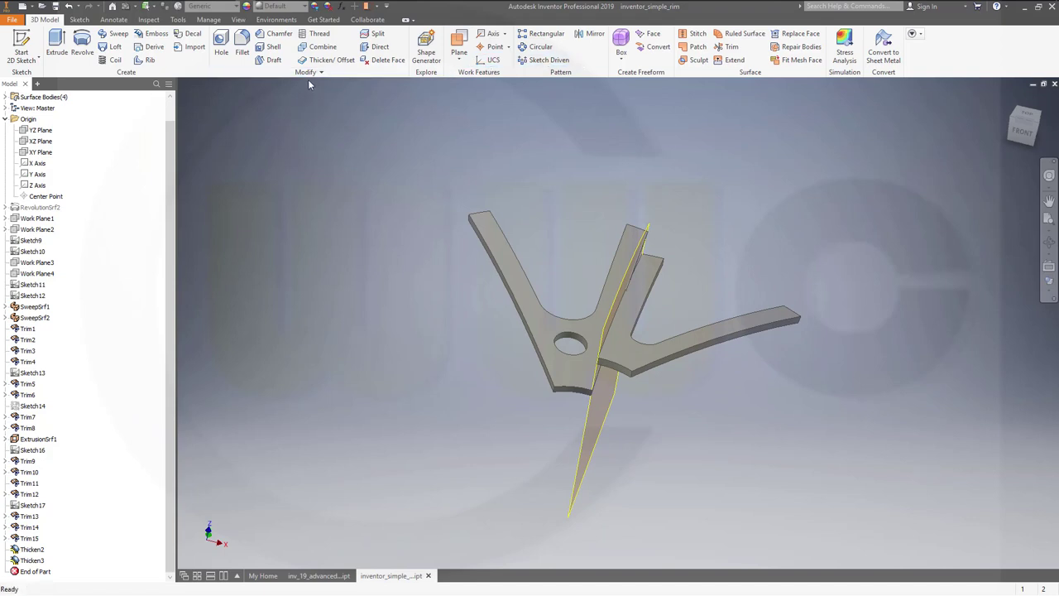
left_click(327, 60)
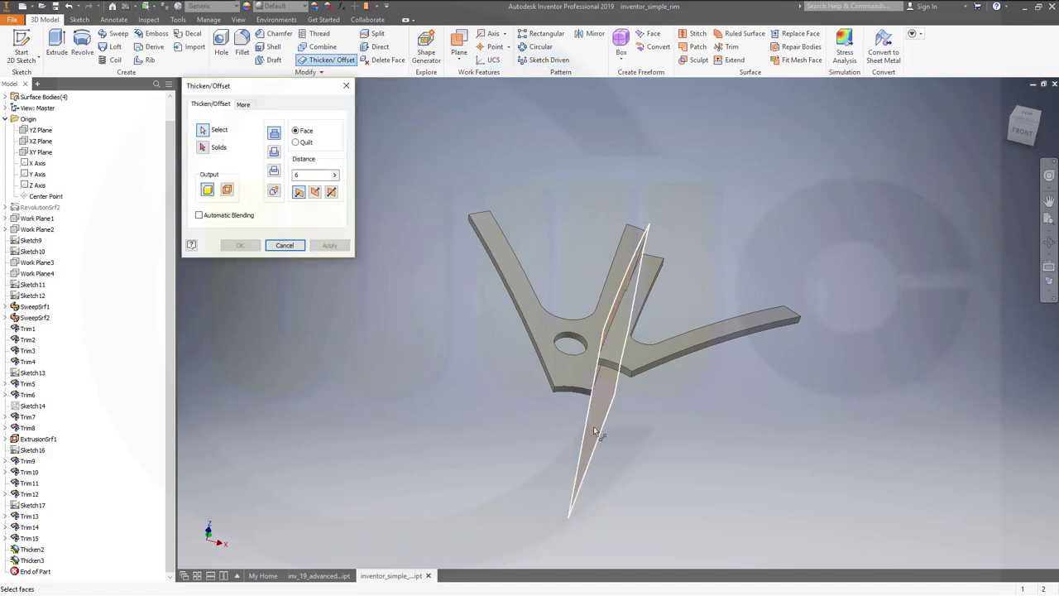
left_click(594, 431)
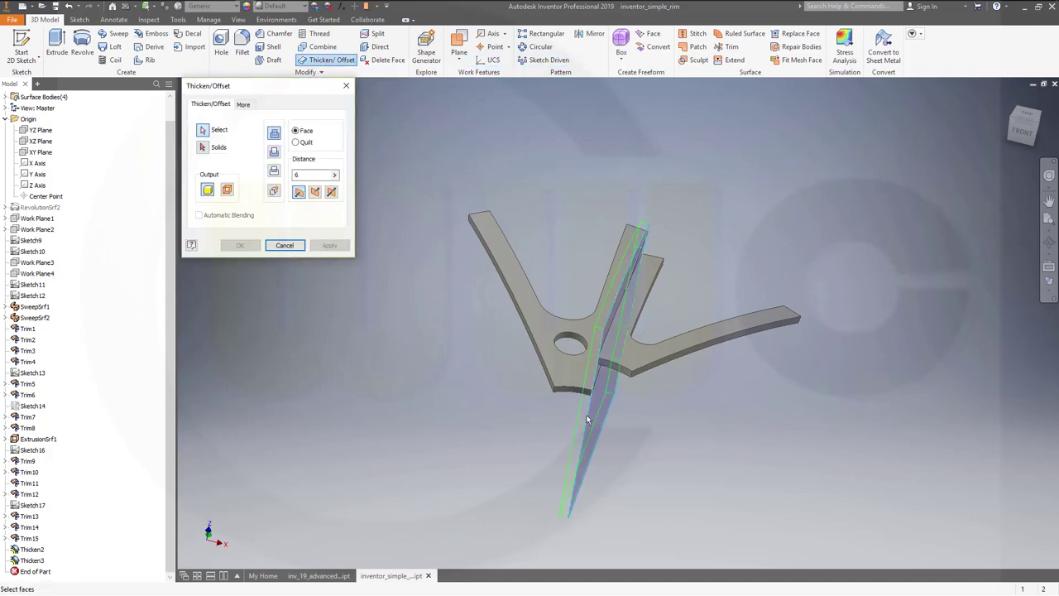
left_click(332, 193)
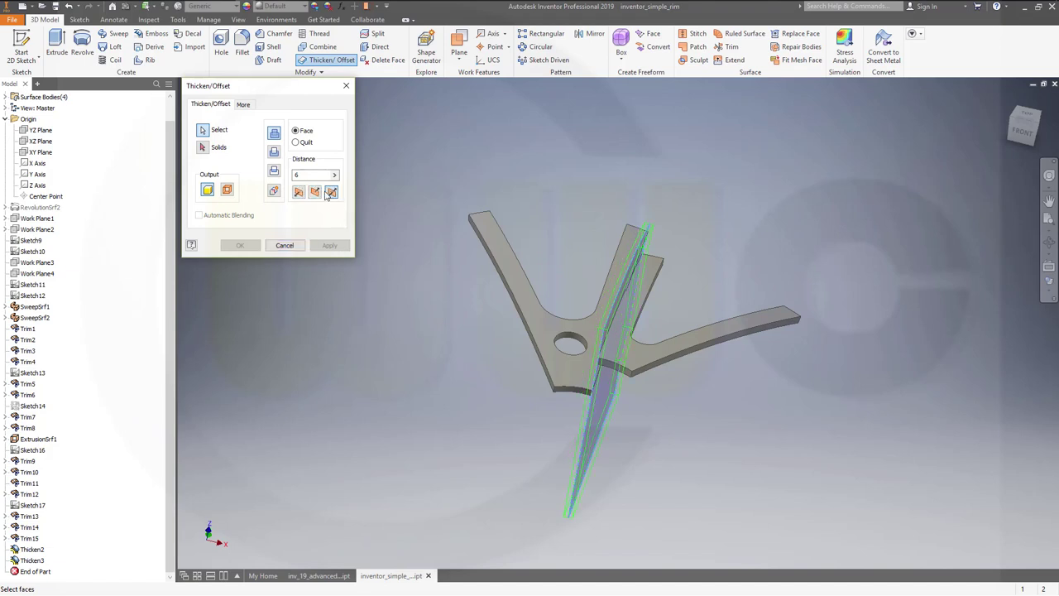
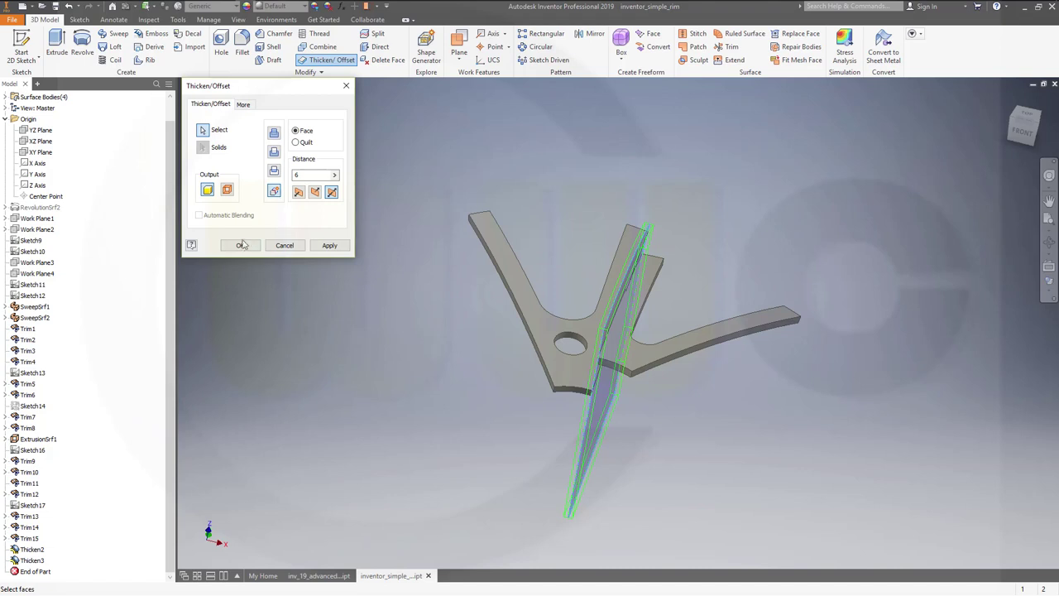
left_click(240, 244)
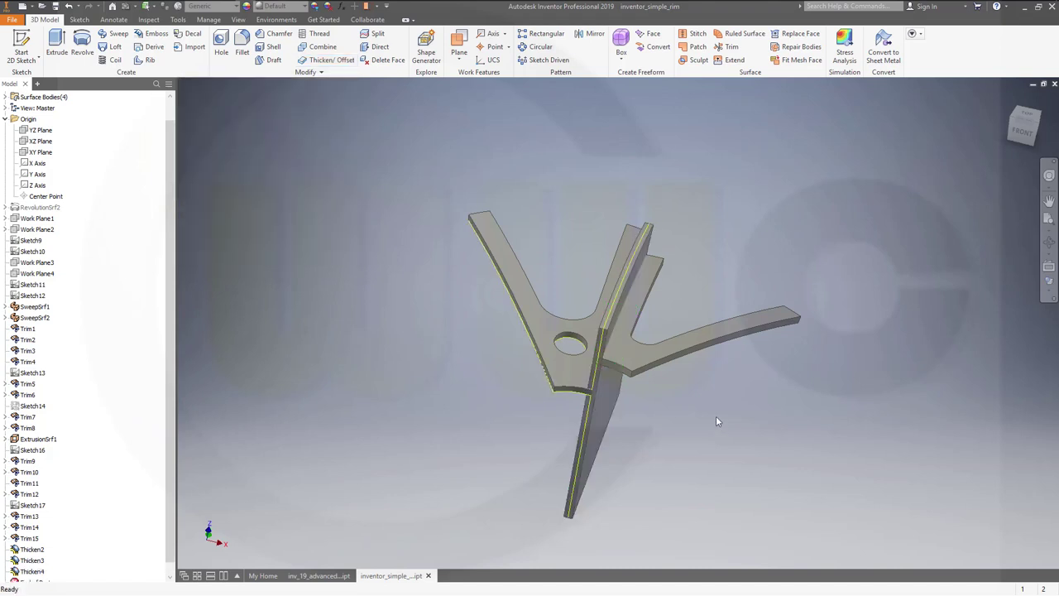
Fillet the two long upper edges and the two lower edges of the thickened vertical web with a 3 mm radius.
middle_click_drag(716, 421, 574, 244, "shift")
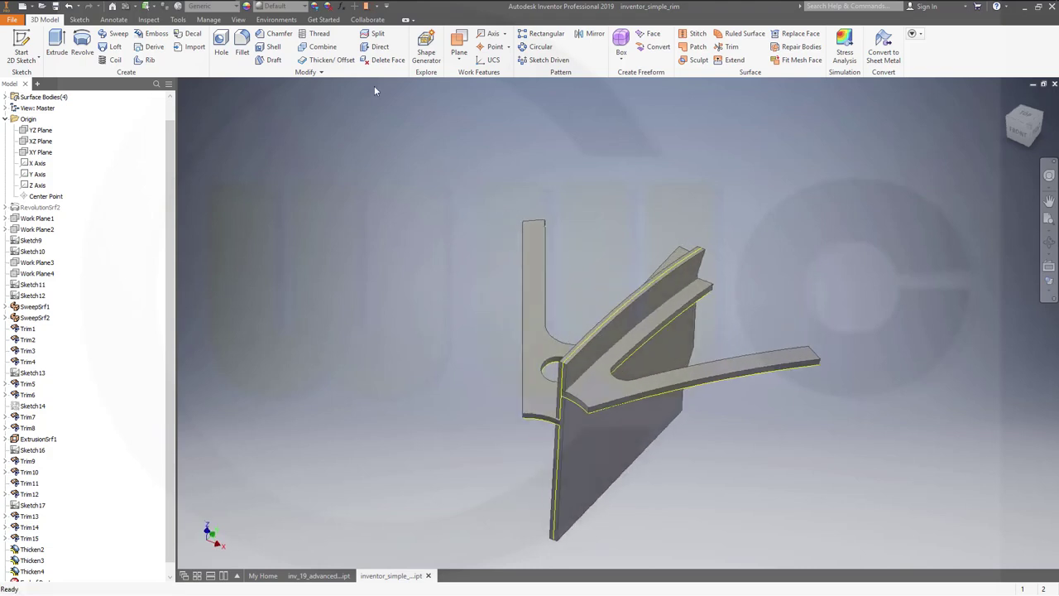
left_click(242, 47)
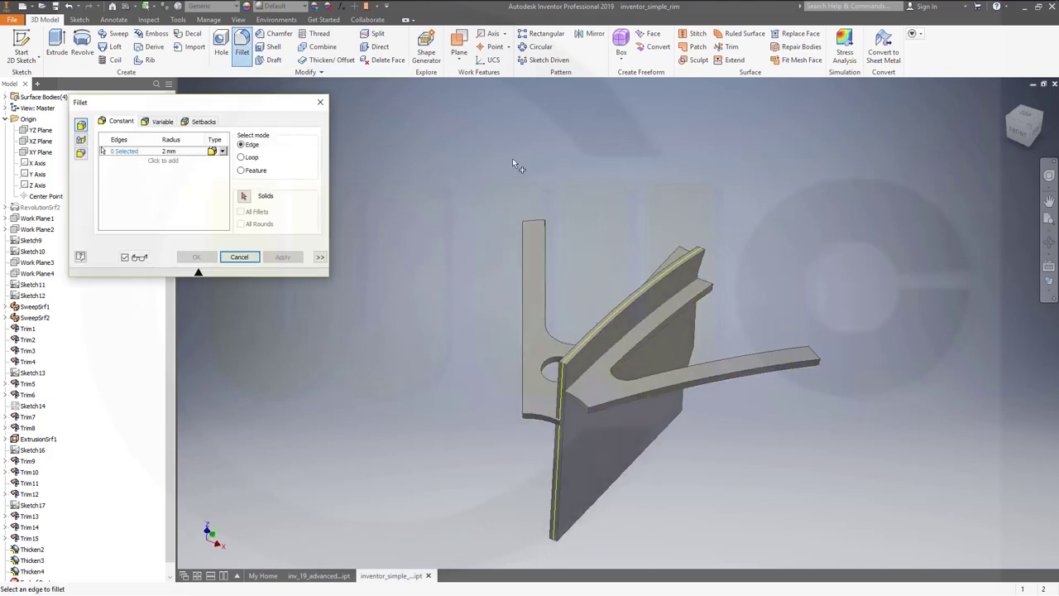
left_click(171, 153)
type("3")
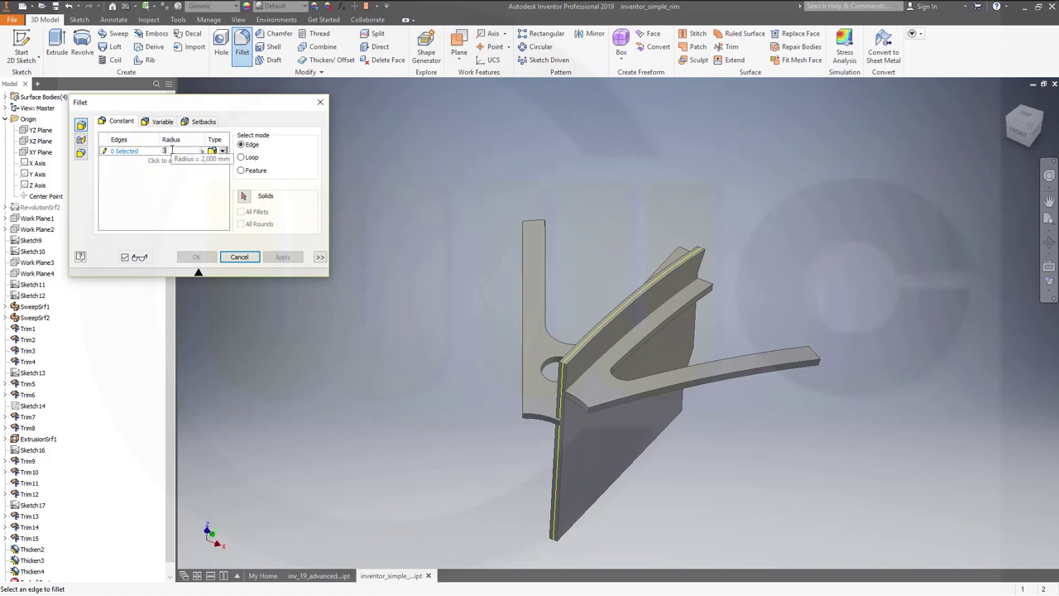
left_click(574, 359)
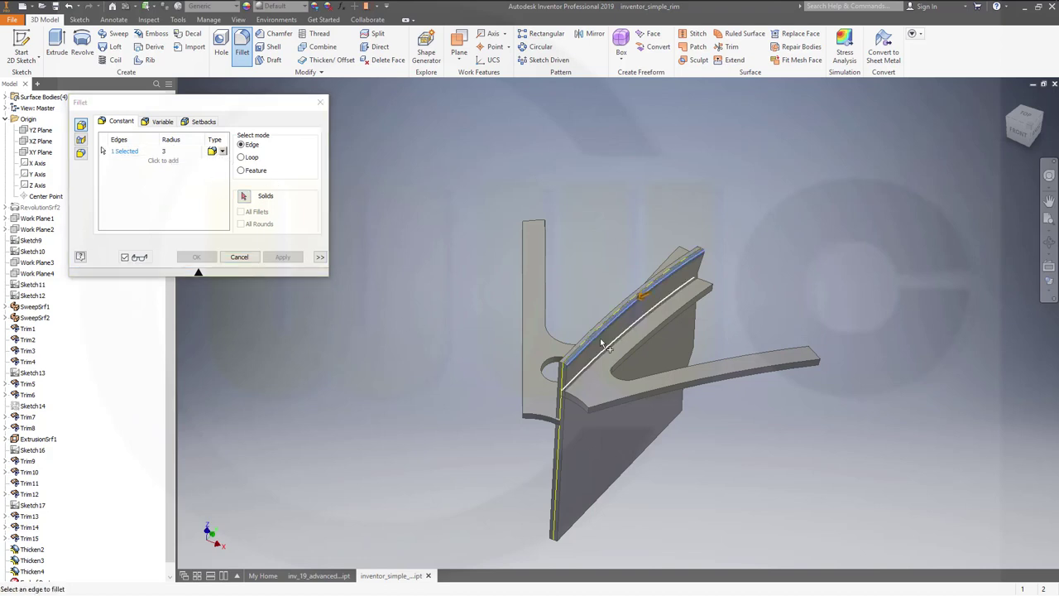
scroll(572, 355, "up", 4)
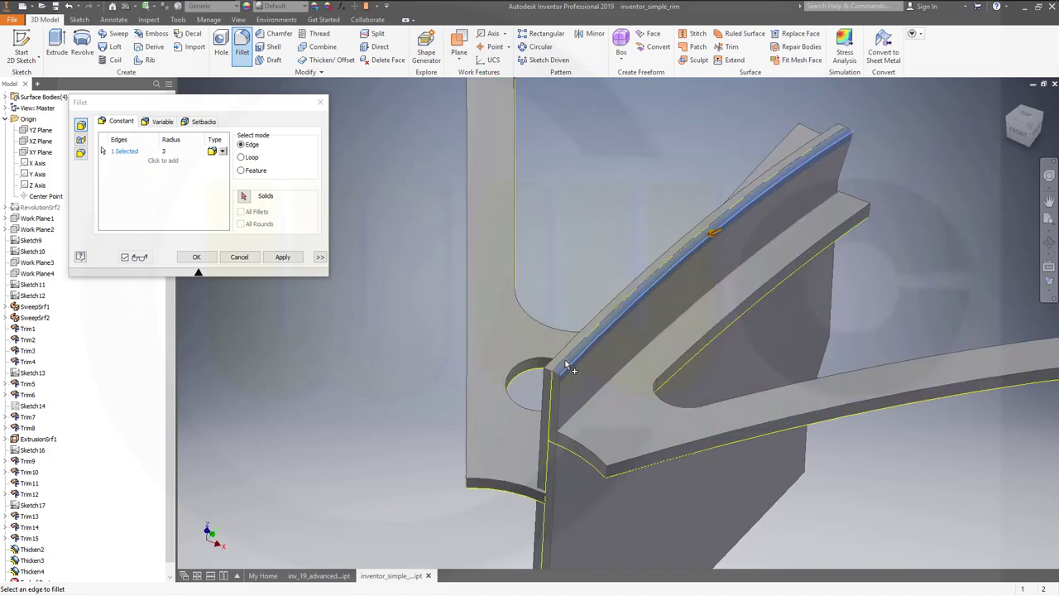
left_click(564, 356)
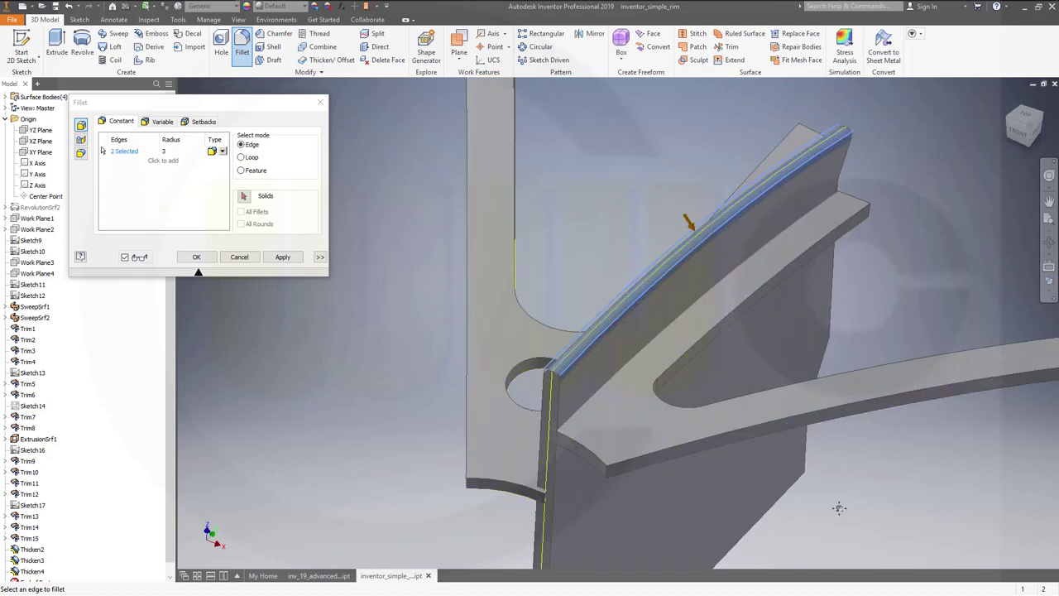
middle_click_drag(838, 527, 809, 423)
left_click(713, 436)
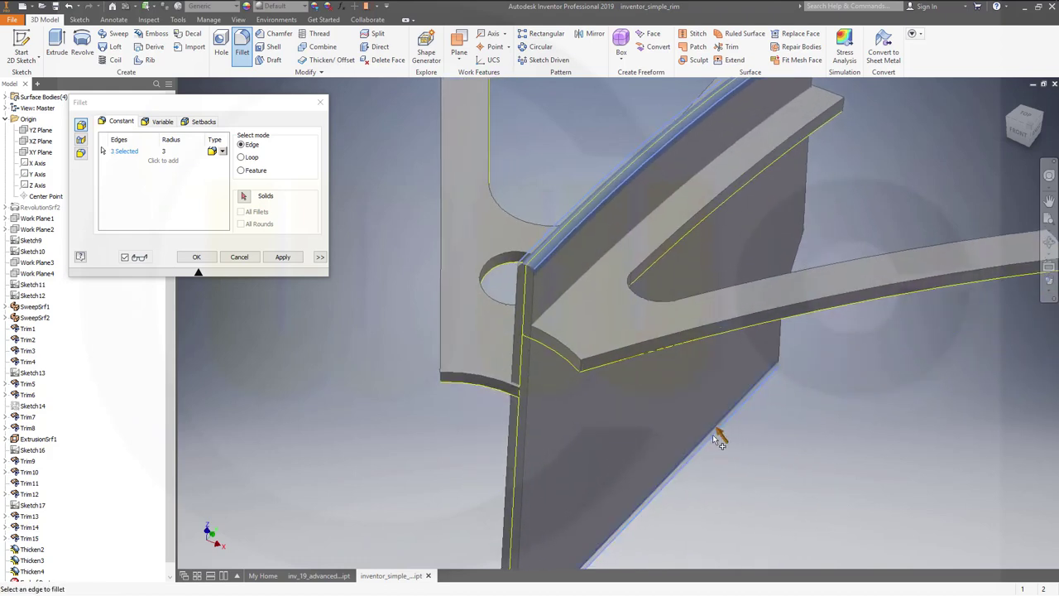
left_click(697, 441)
left_click(209, 260)
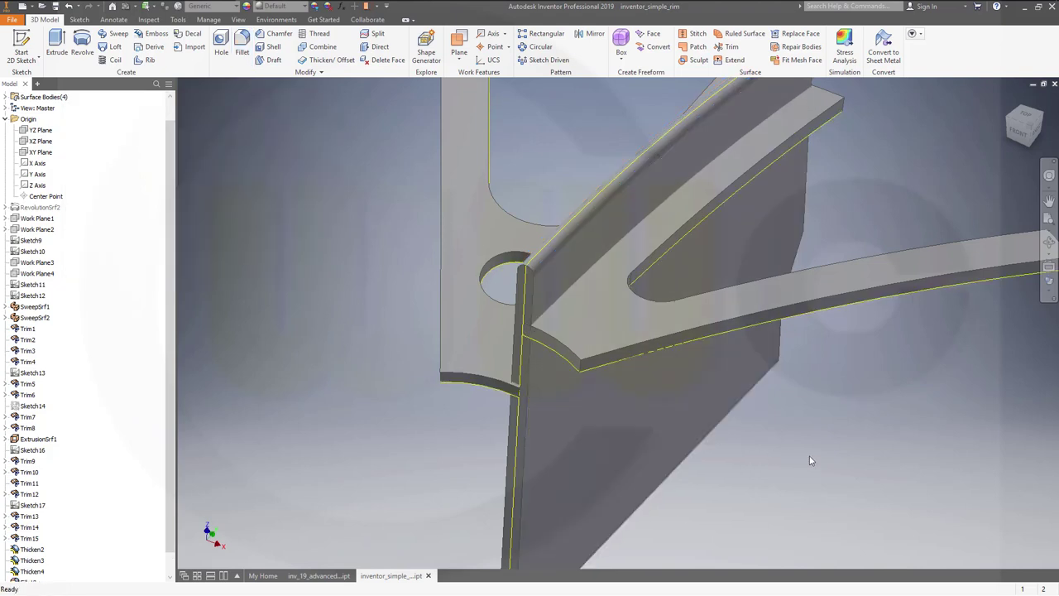
Shell the V-shaped spoke without a hole to 2 mm, removing its upper face, outer side faces and end faces.
scroll(829, 447, "down", 3)
middle_click_drag(786, 418, 744, 364, "shift")
scroll(612, 179, "down", 3)
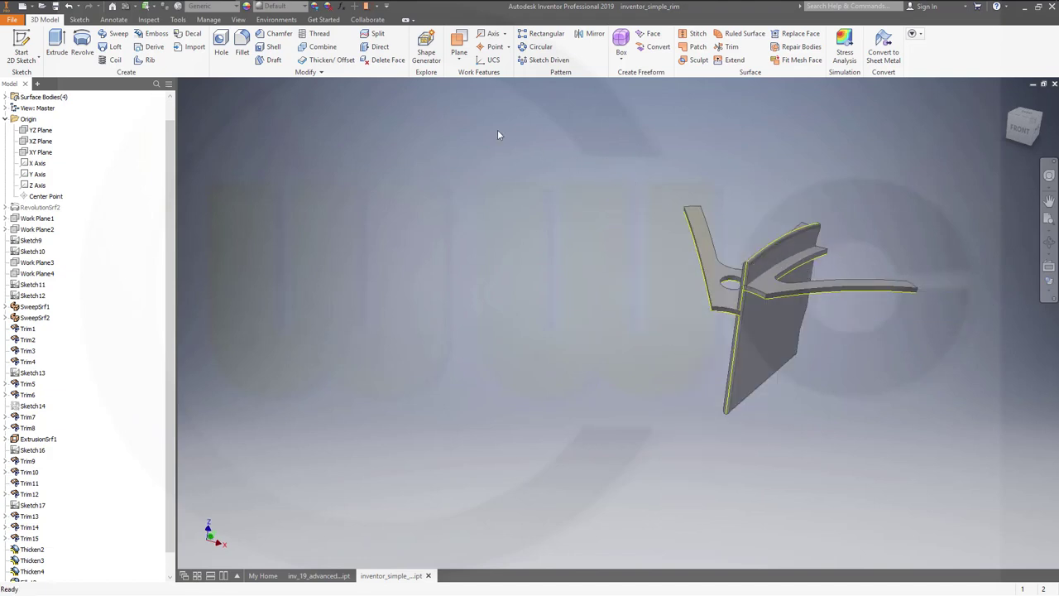
left_click(273, 46)
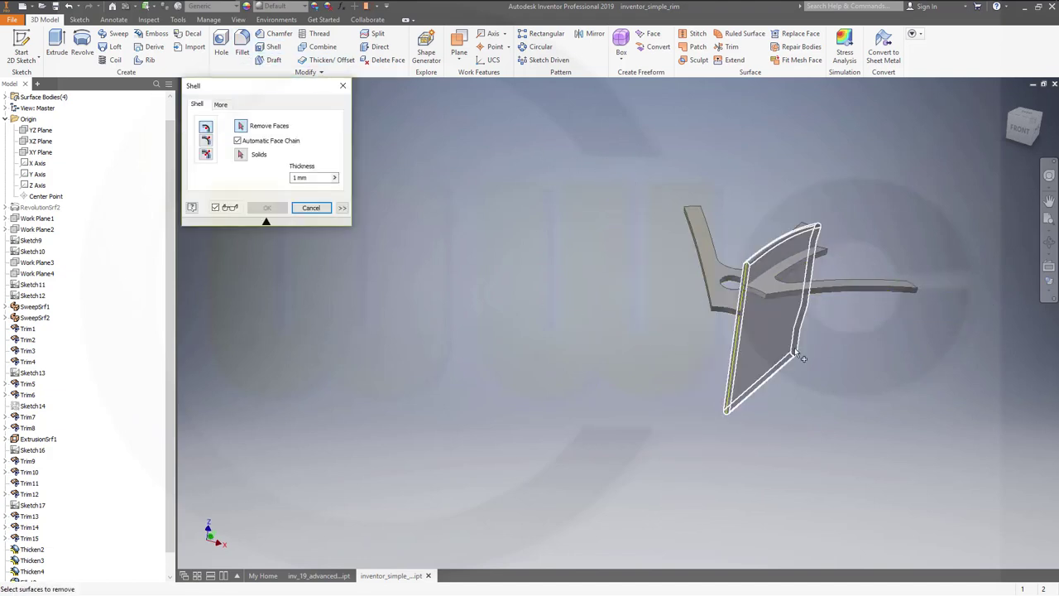
scroll(799, 343, "up", 3)
left_click(286, 177)
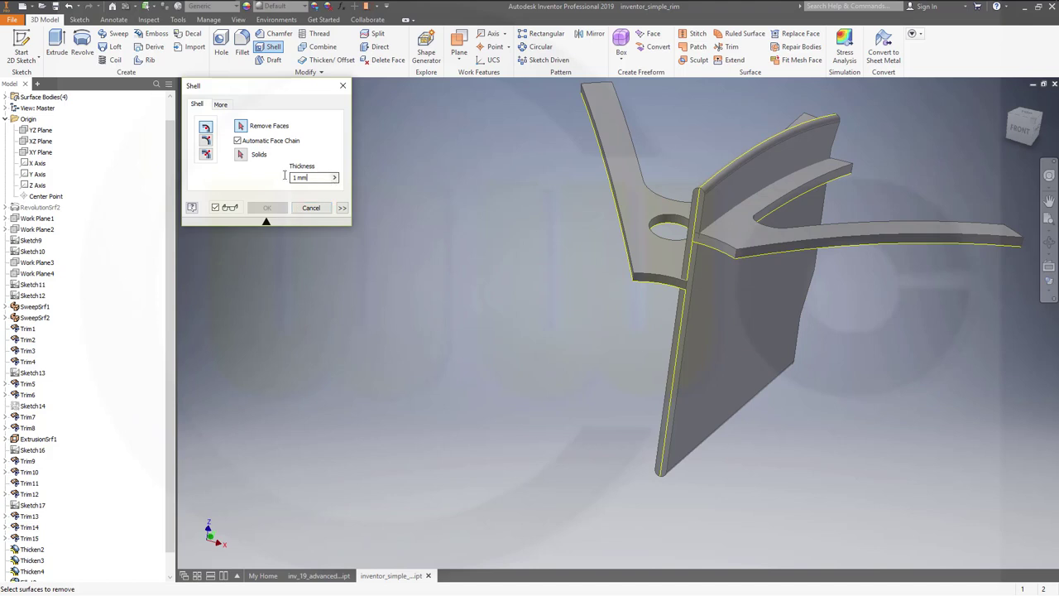
double_click(284, 176)
type("2")
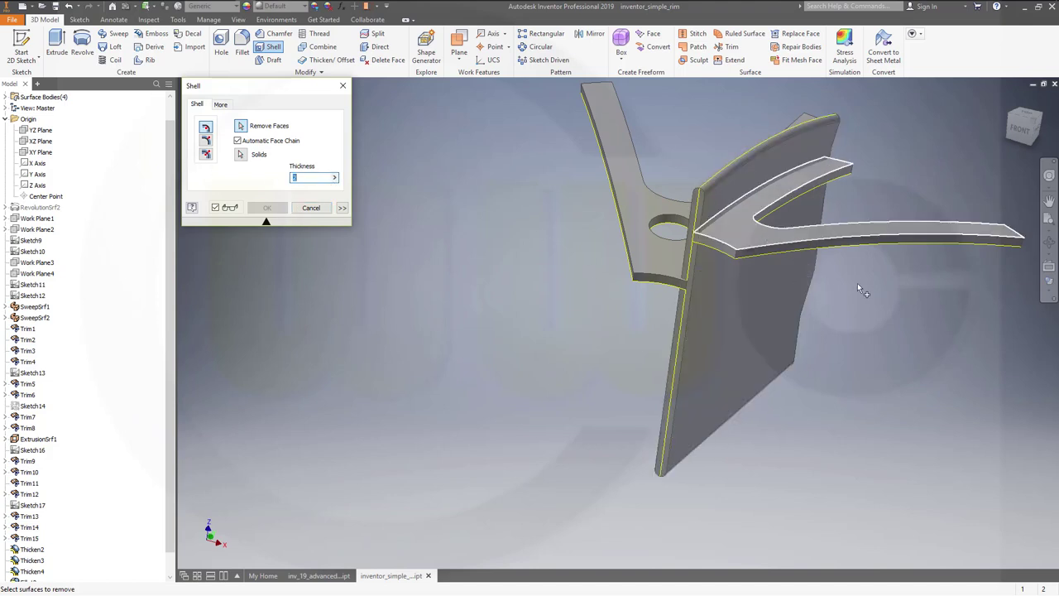
left_click(726, 252)
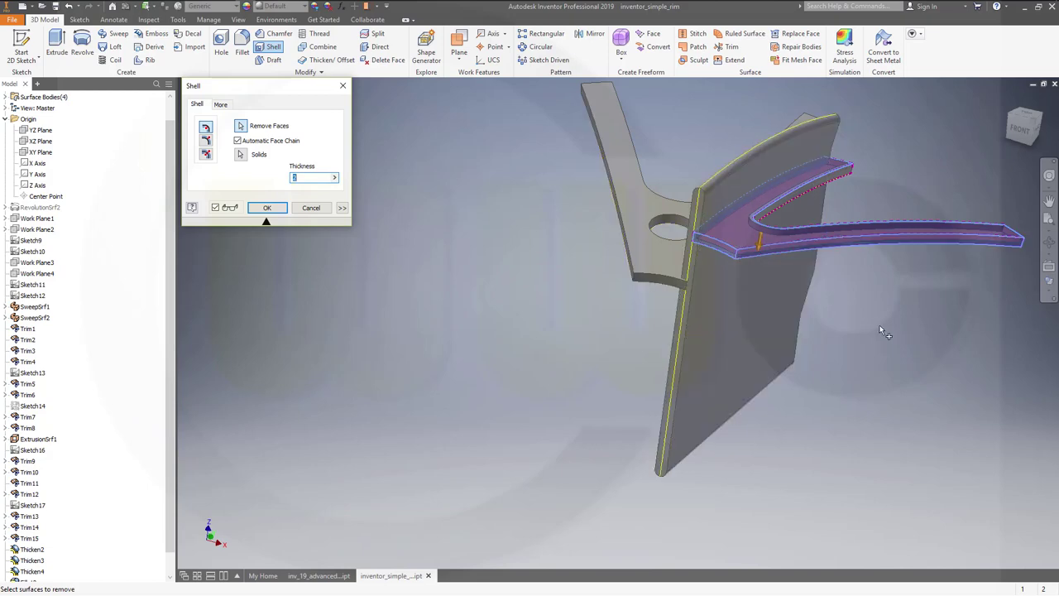
middle_click_drag(885, 331, 732, 334, "shift")
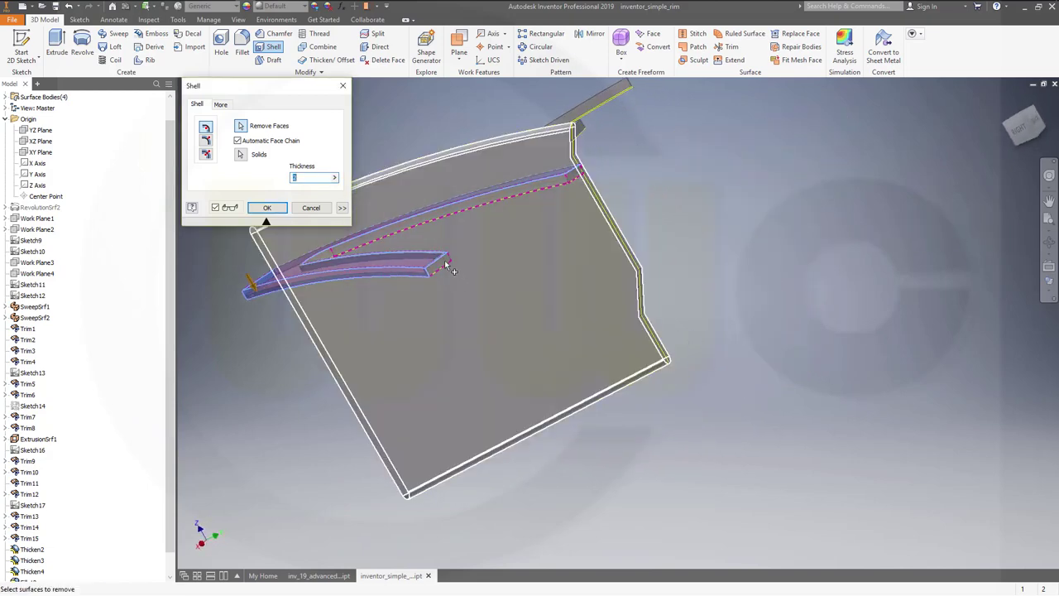
left_click(447, 264, "ctrl")
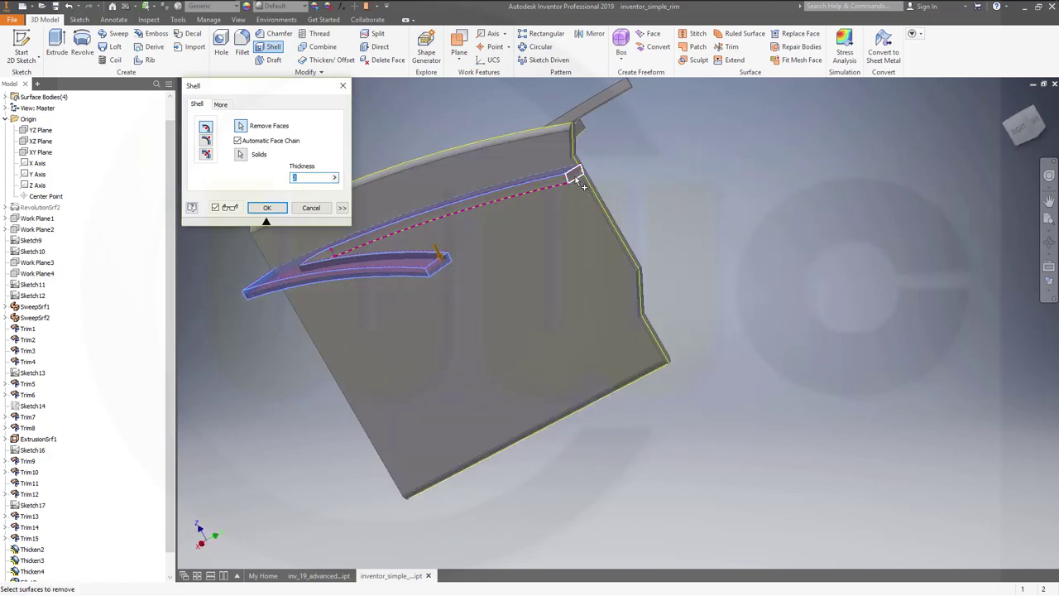
left_click(270, 208)
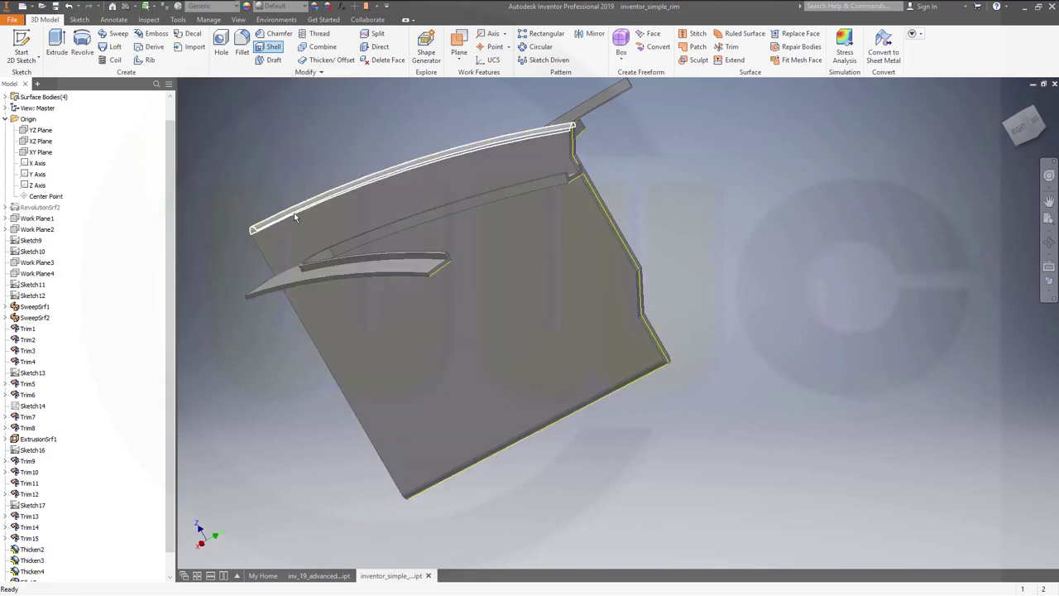
Shell the V-shaped spoke with the hole to 2 mm, removing its upper face, outer side faces and end faces.
middle_click_drag(534, 331, 617, 355, "shift")
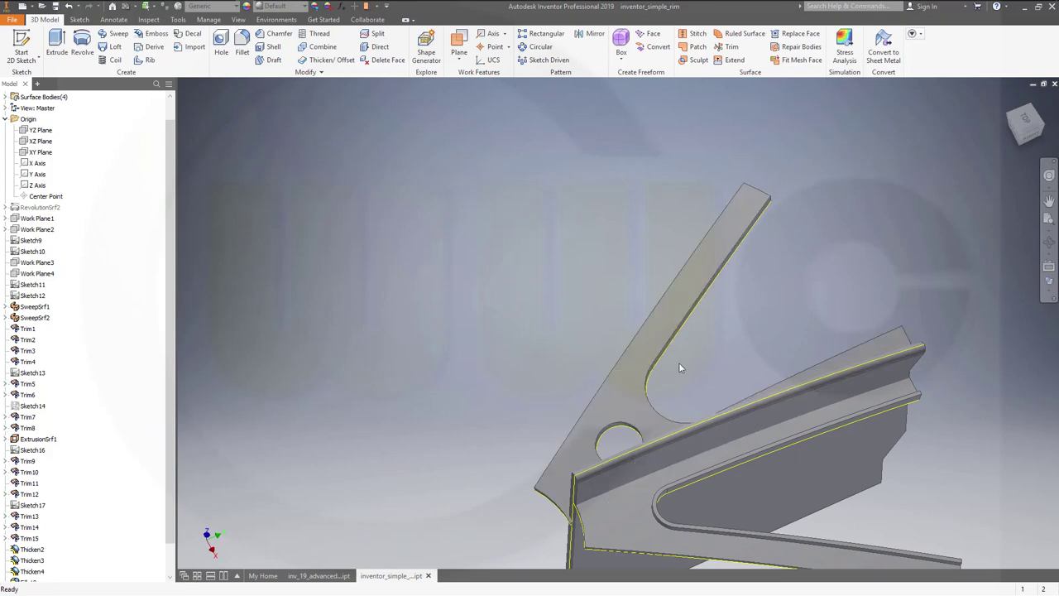
middle_click_drag(680, 367, 630, 376, "shift")
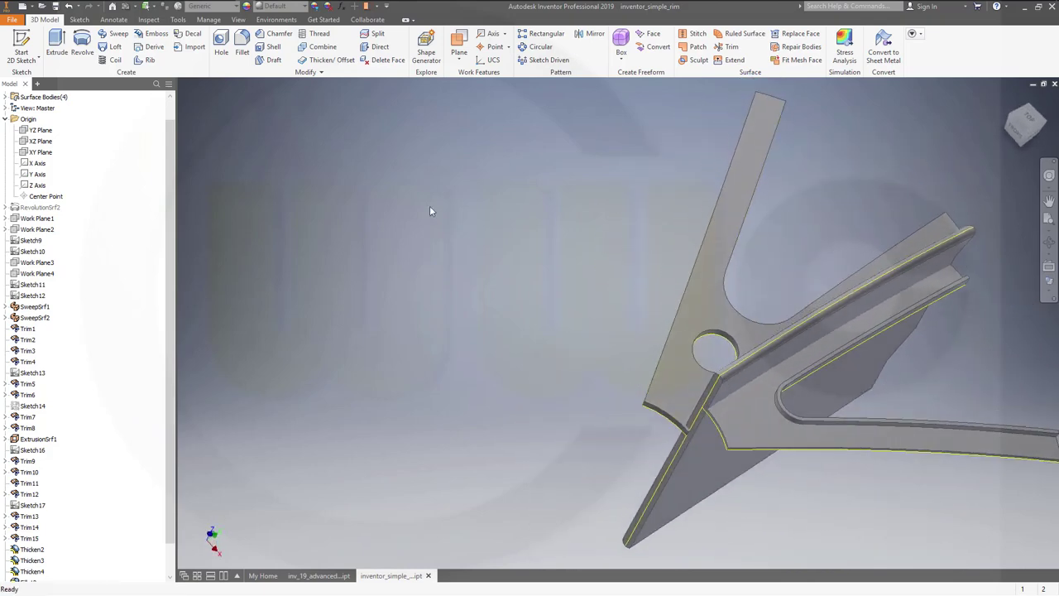
left_click(270, 46)
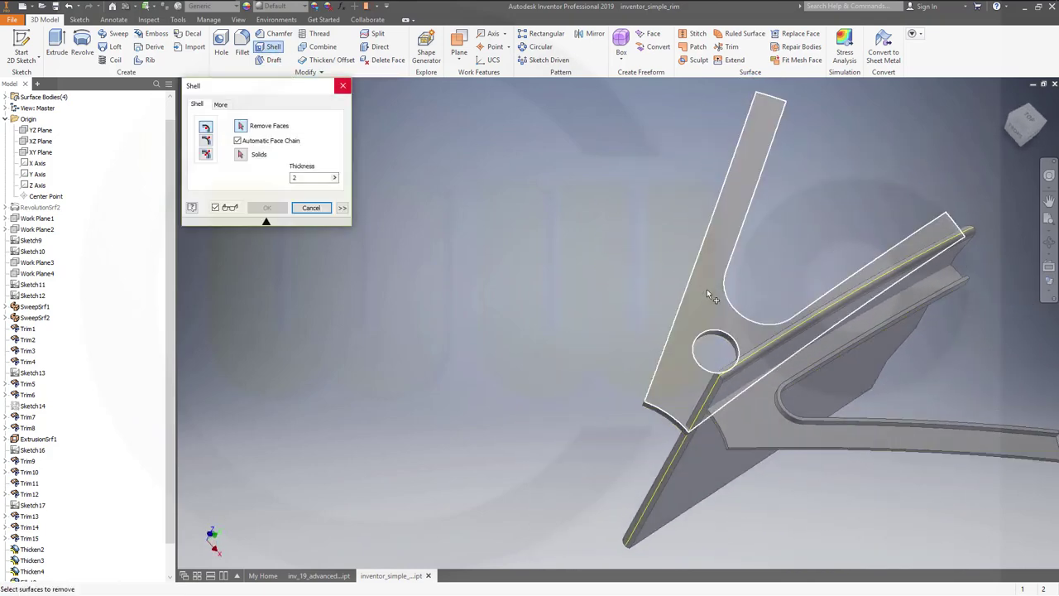
left_click(638, 395)
middle_click_drag(629, 411, 667, 345, "shift")
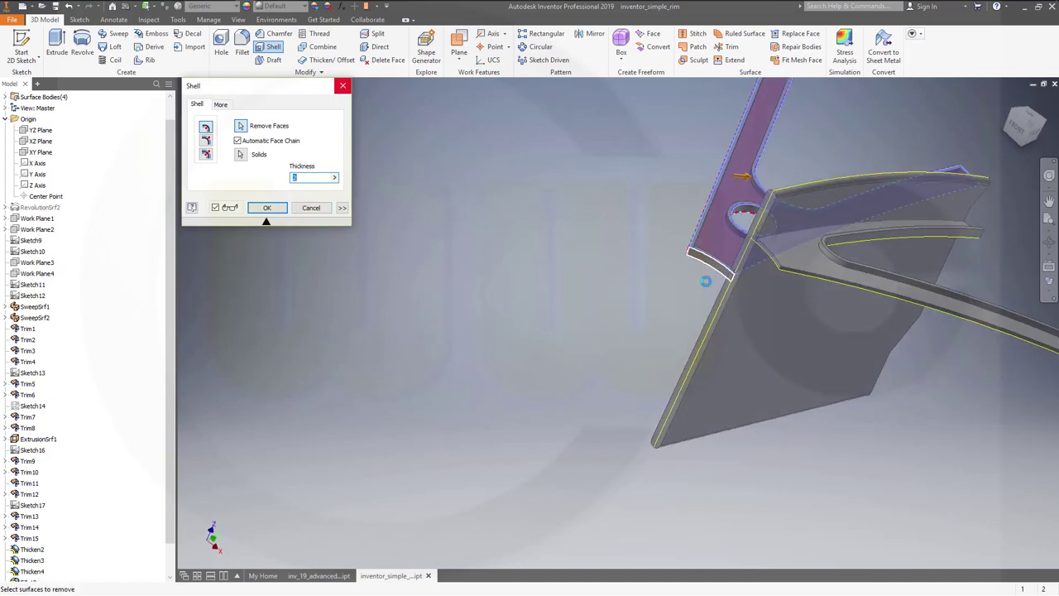
middle_click_drag(794, 356, 621, 373, "shift")
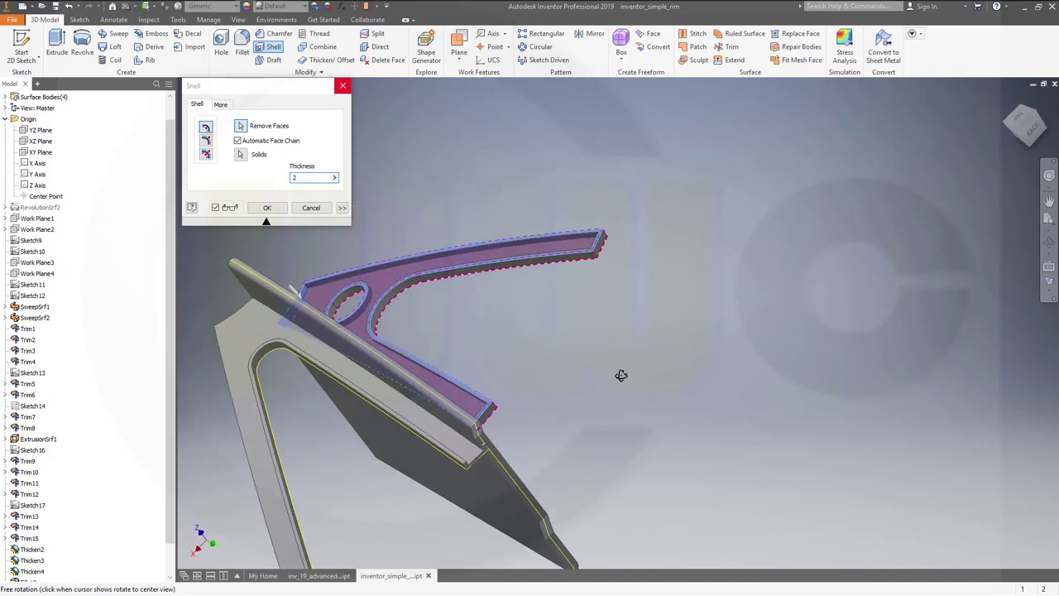
left_click(488, 420)
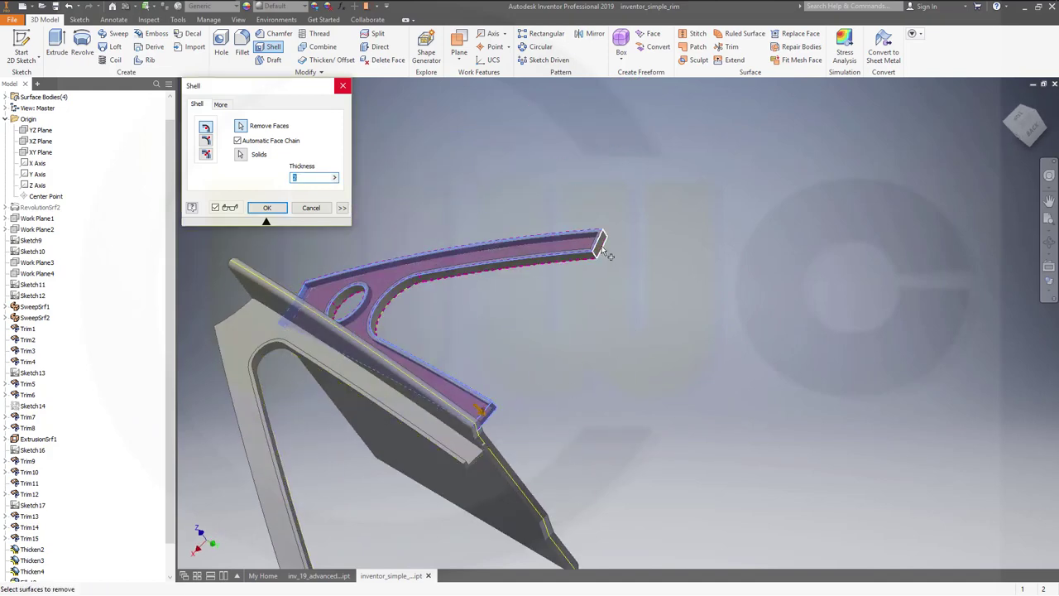
middle_click_drag(696, 318, 636, 368, "shift")
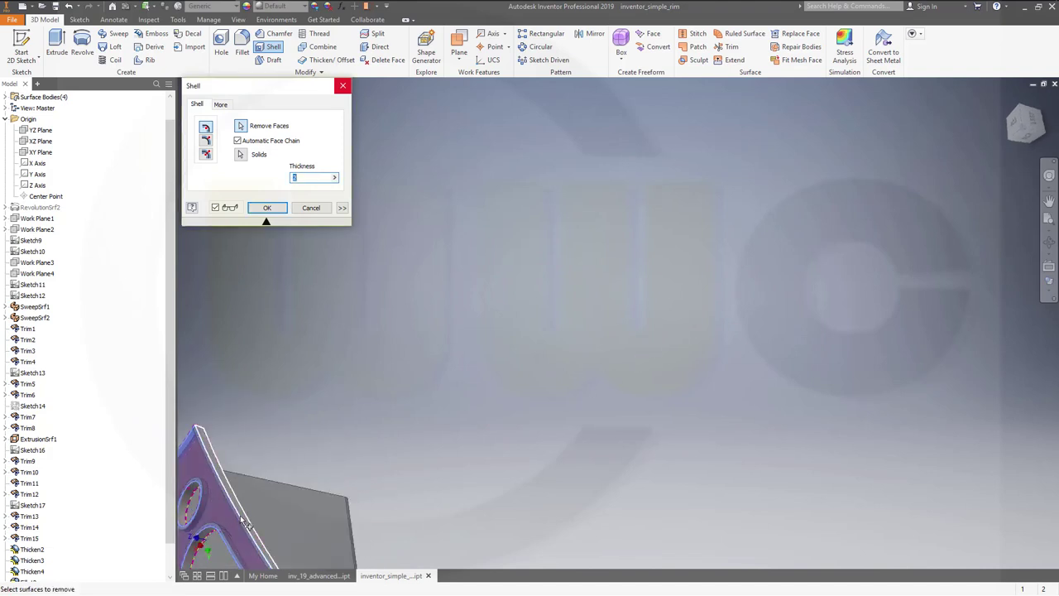
middle_click_drag(246, 521, 641, 373, "shift")
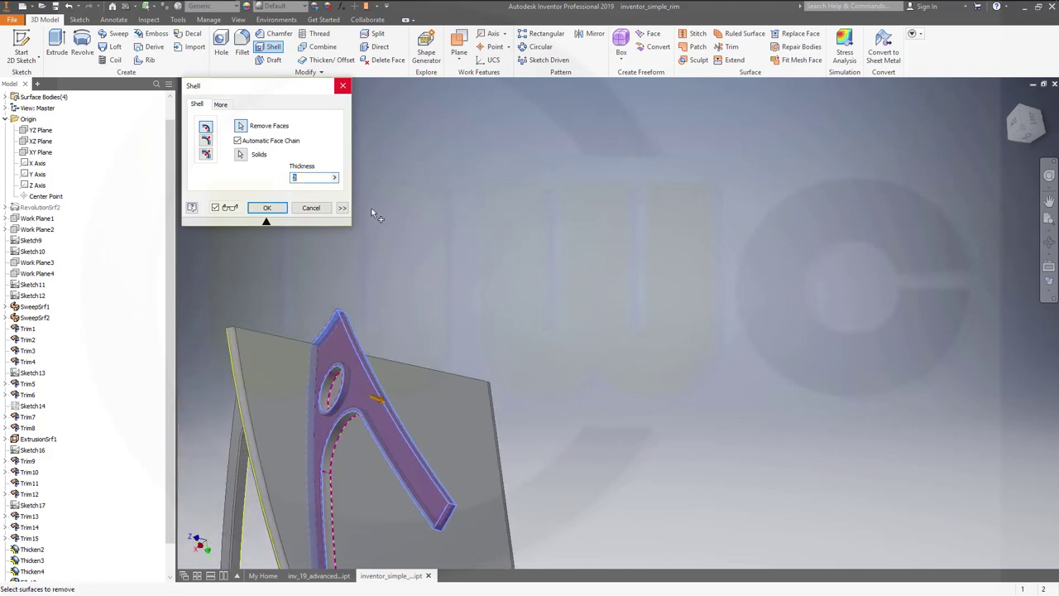
left_click(266, 208)
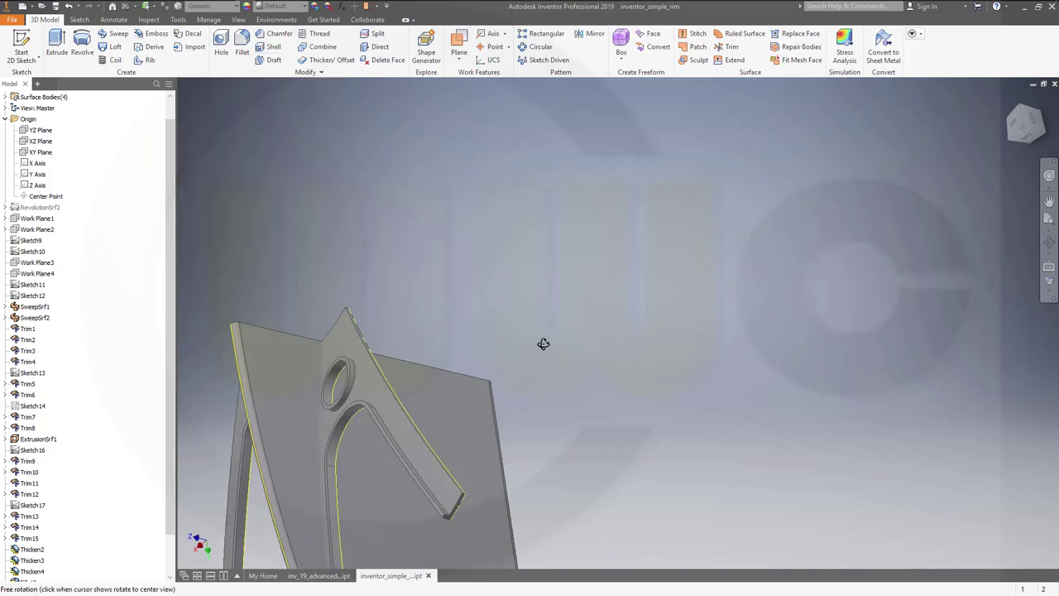
Set up a constant edge fillet with a 1 mm radius for the shelled spoke without a hole.
middle_click_drag(542, 343, 738, 333, "shift")
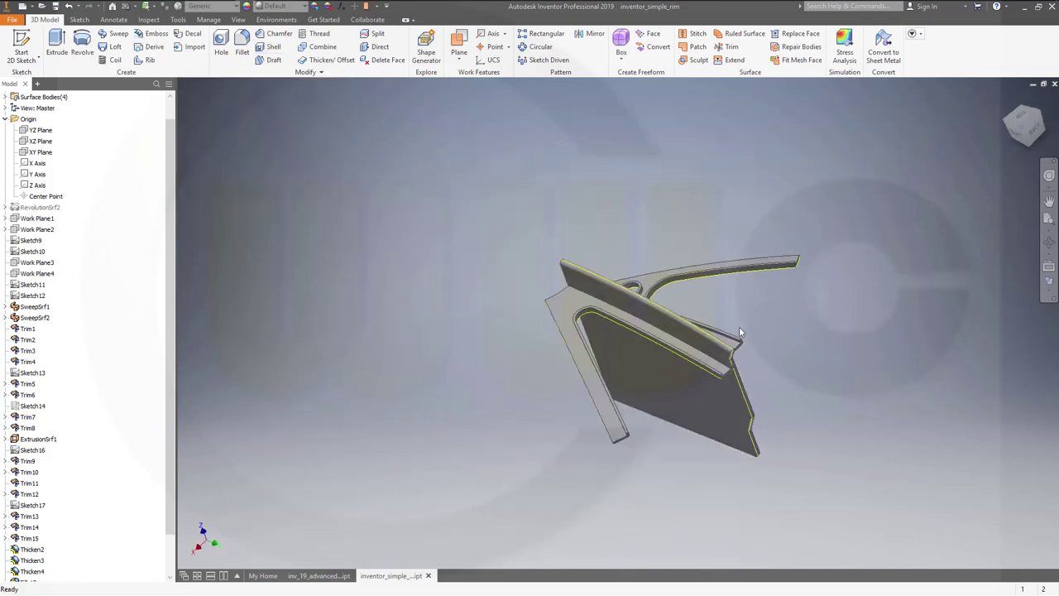
scroll(690, 319, "up", 4)
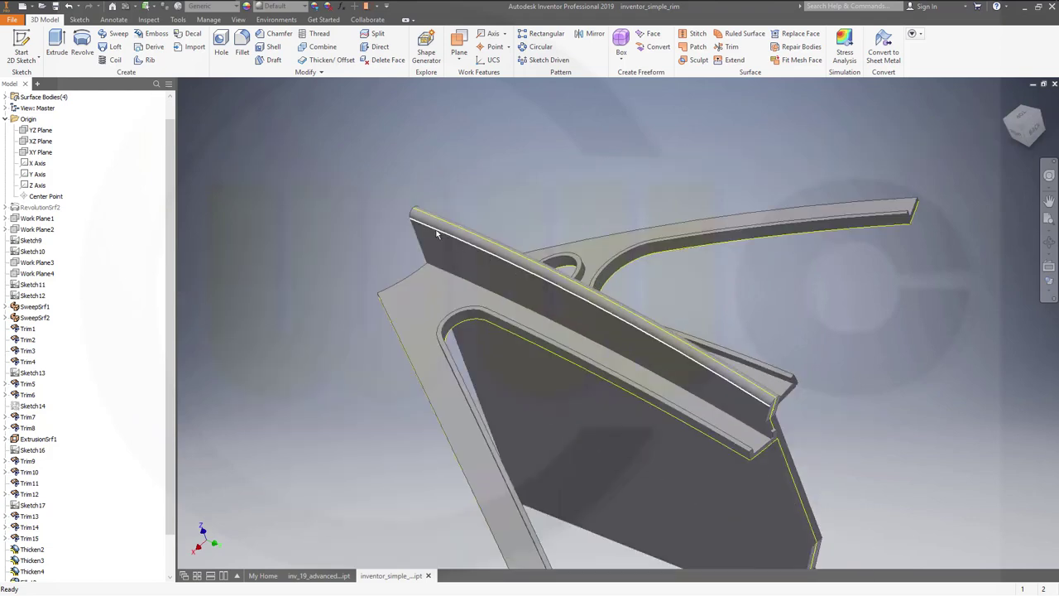
left_click(242, 43)
type("1")
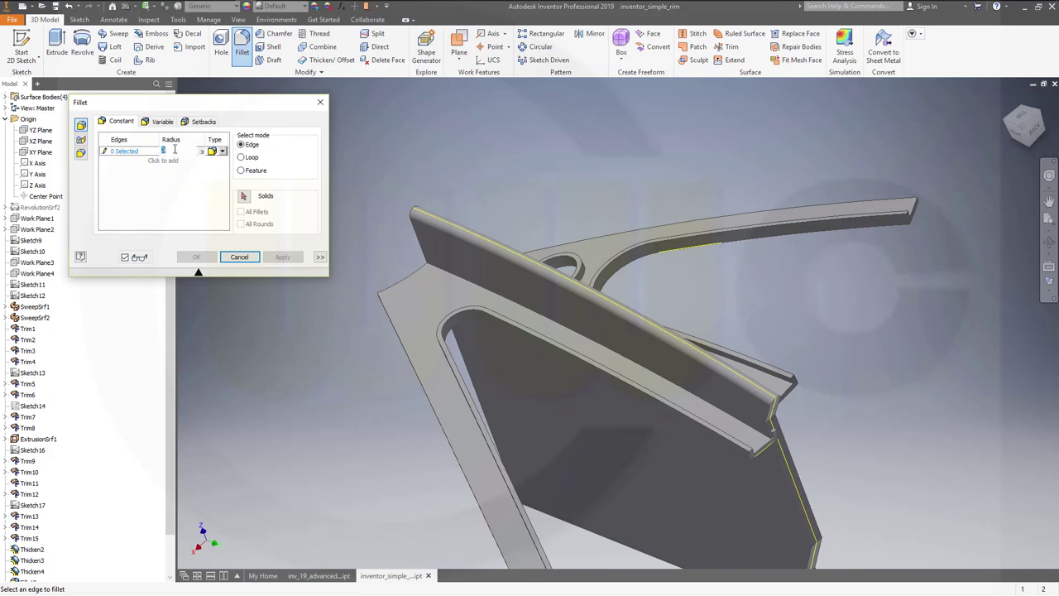
scroll(546, 446, "down", 3)
scroll(546, 471, "up", 4)
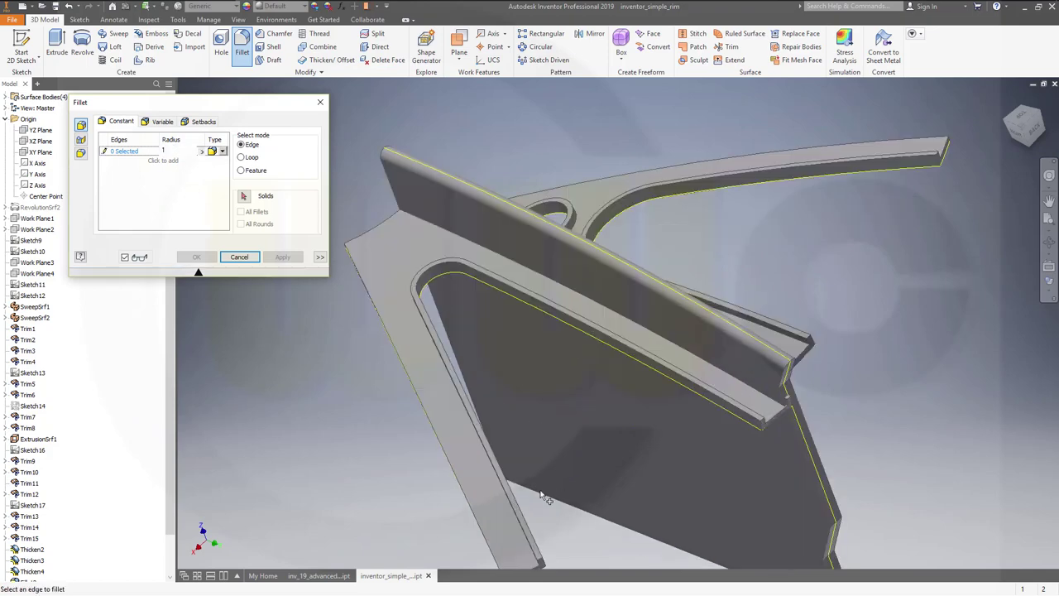
middle_click_drag(585, 489, 646, 425, "shift")
scroll(646, 425, "up", 2)
scroll(623, 215, "up", 3)
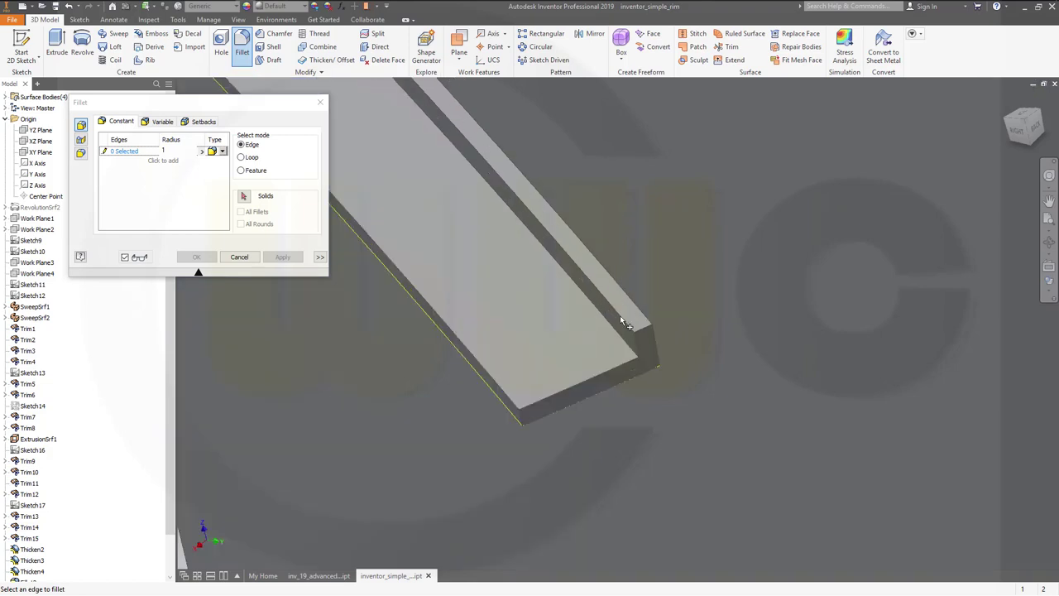